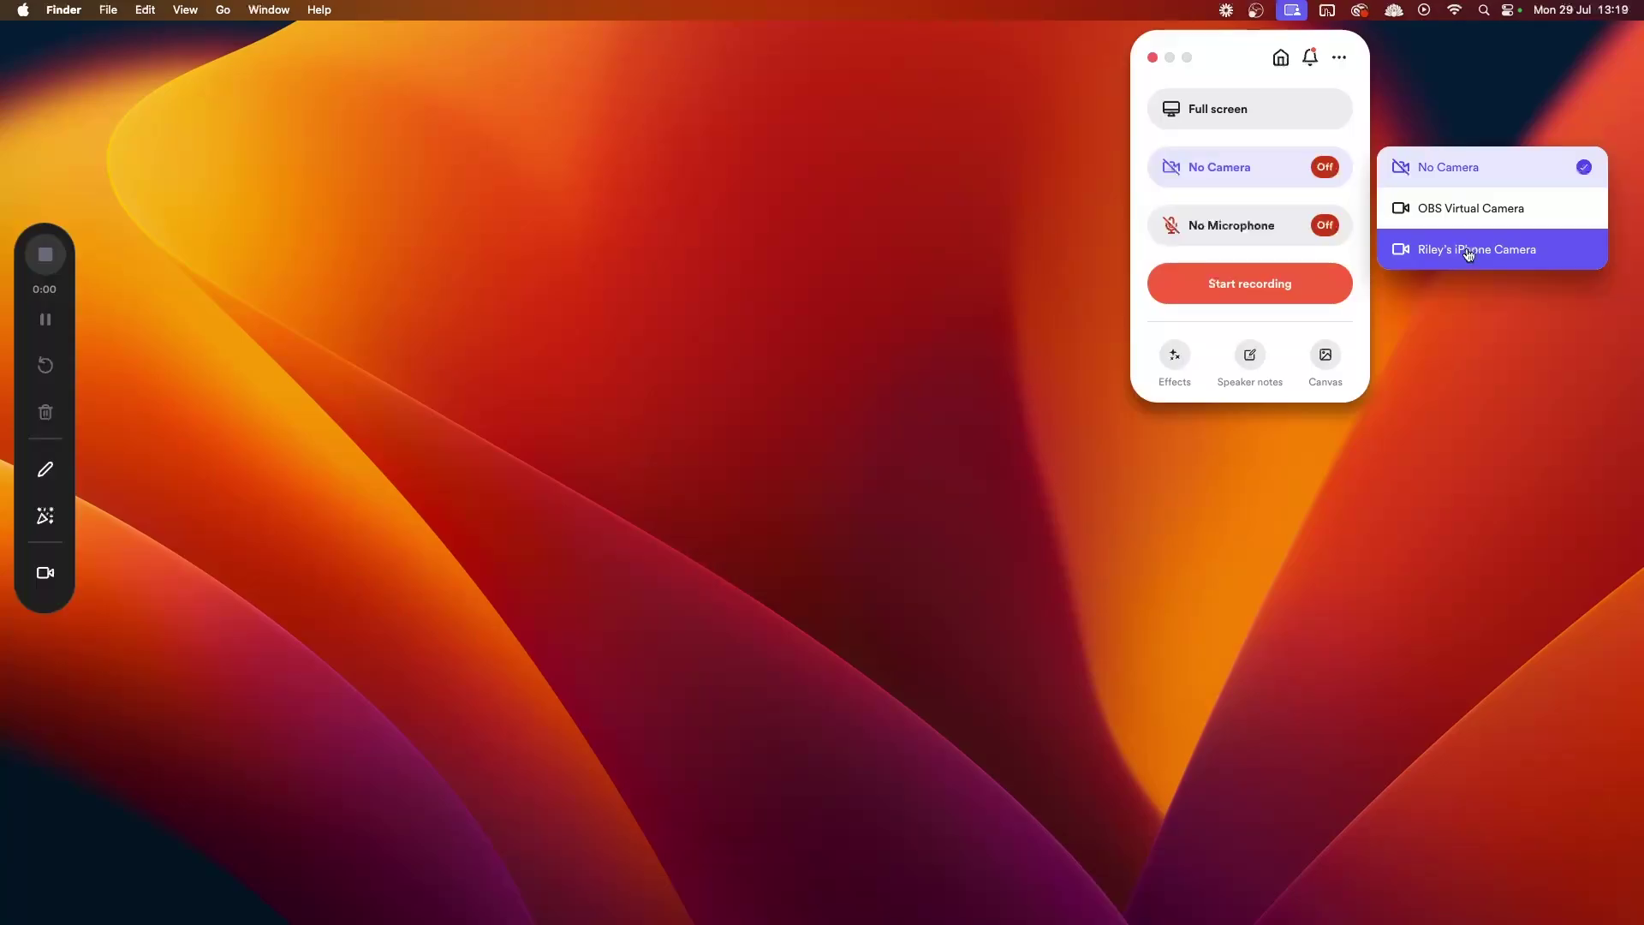
Choose the iPhone camera as the video source and start the full-screen recording.
click(1468, 250)
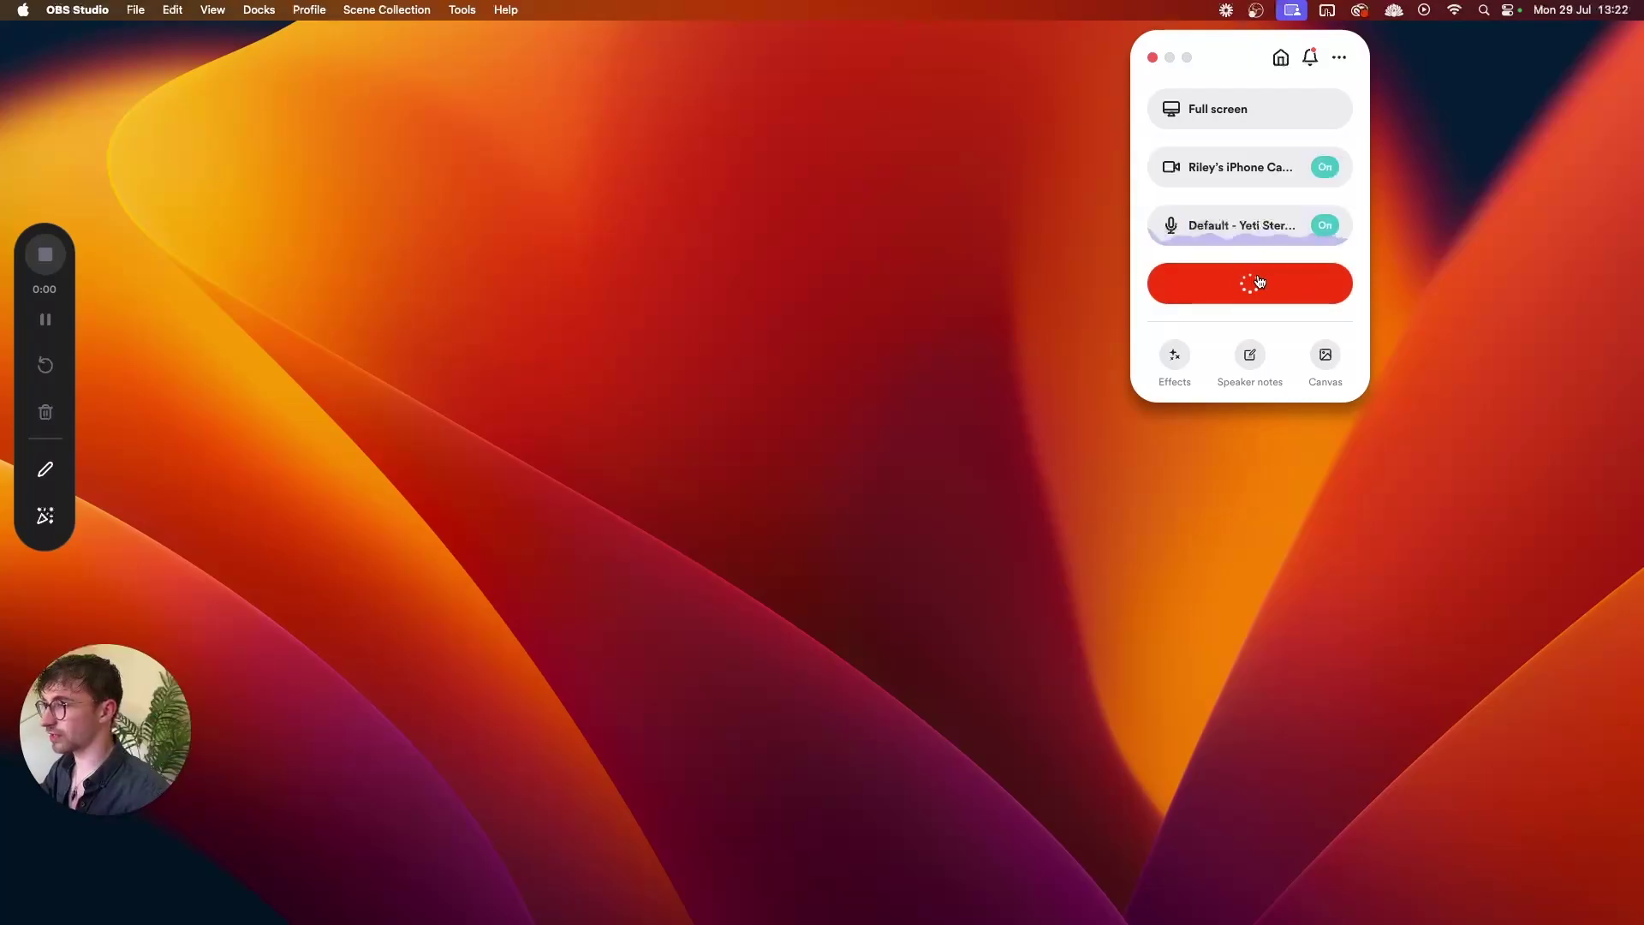
click(1252, 283)
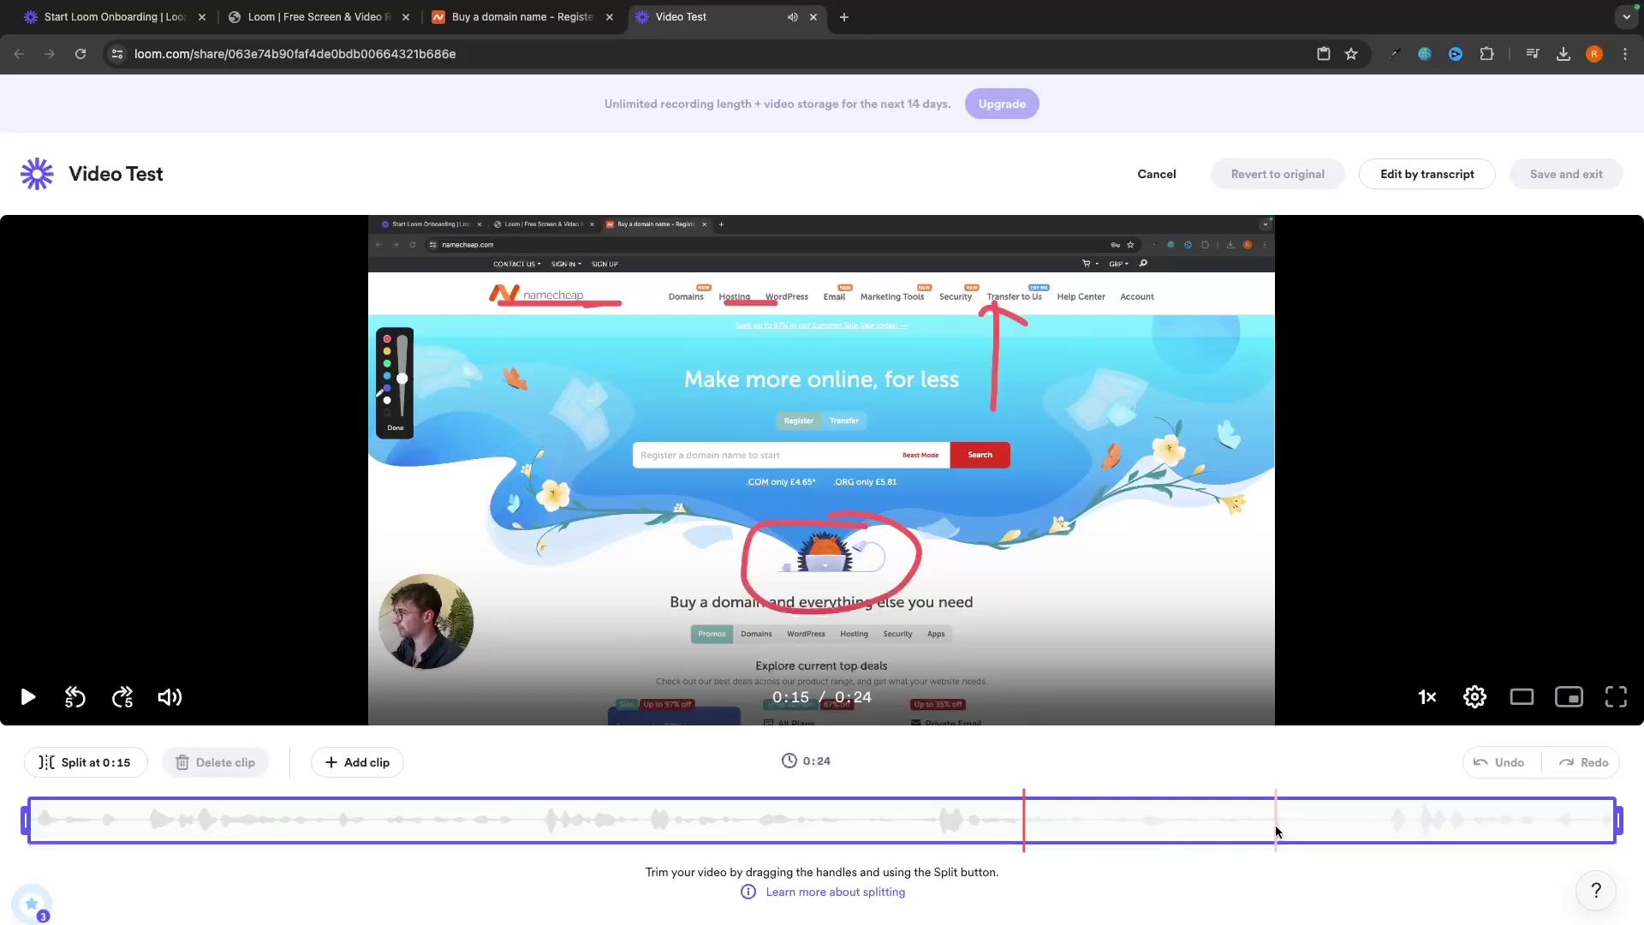
Move the playhead to 0:19 in the Video Test recording and preview playback from there.
click(1239, 826)
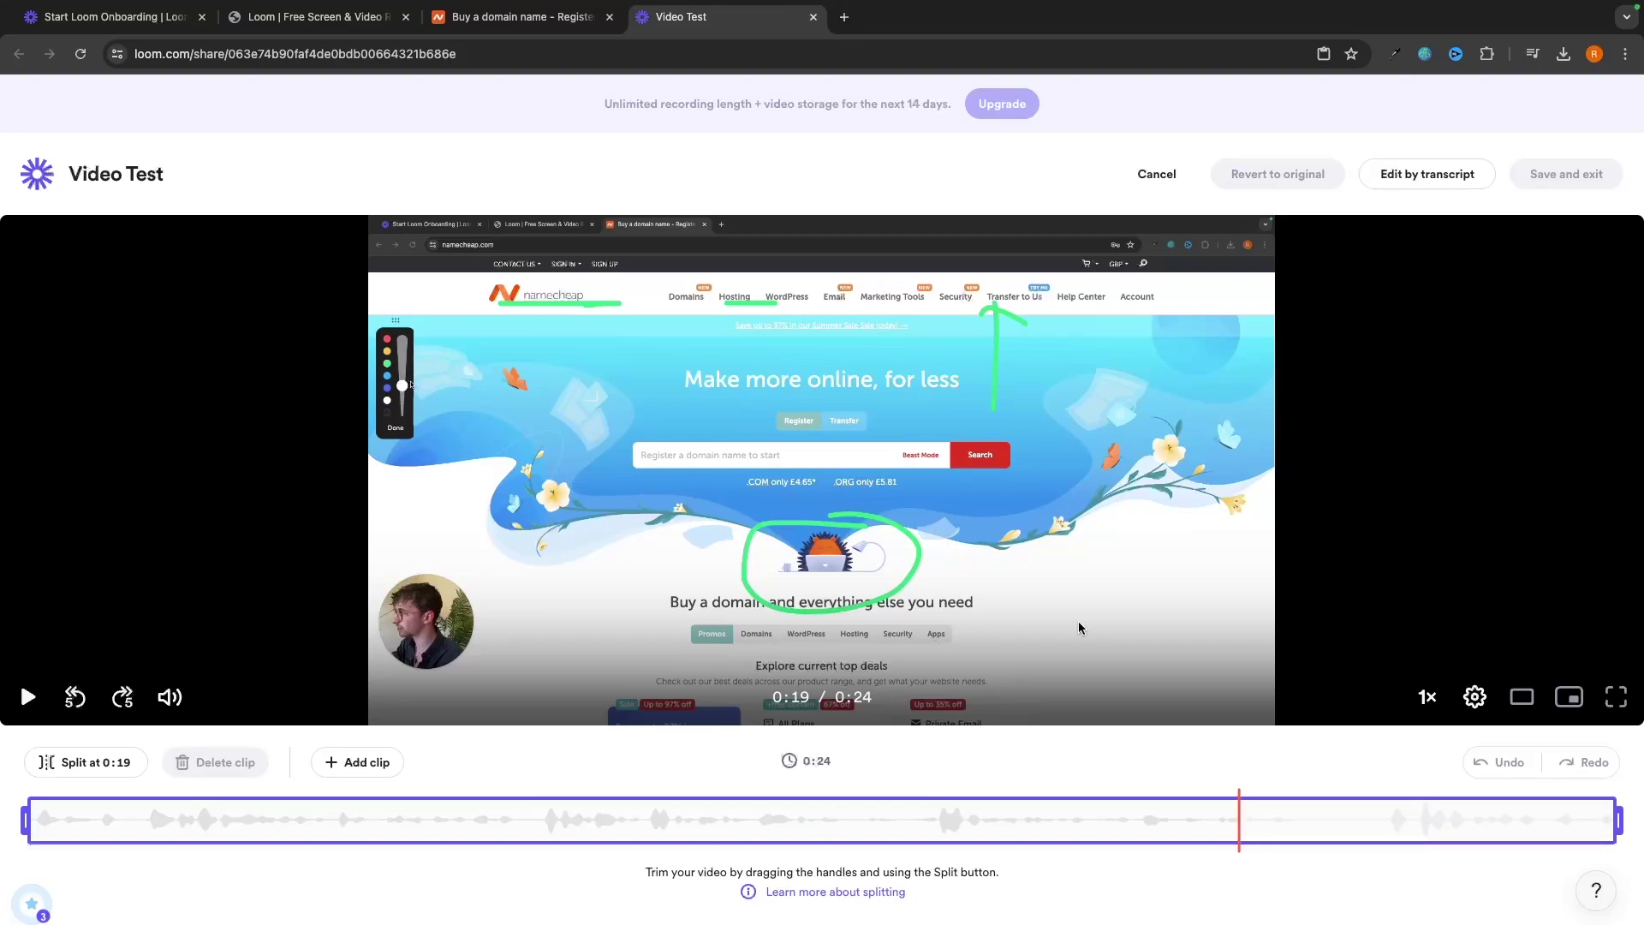
click(25, 698)
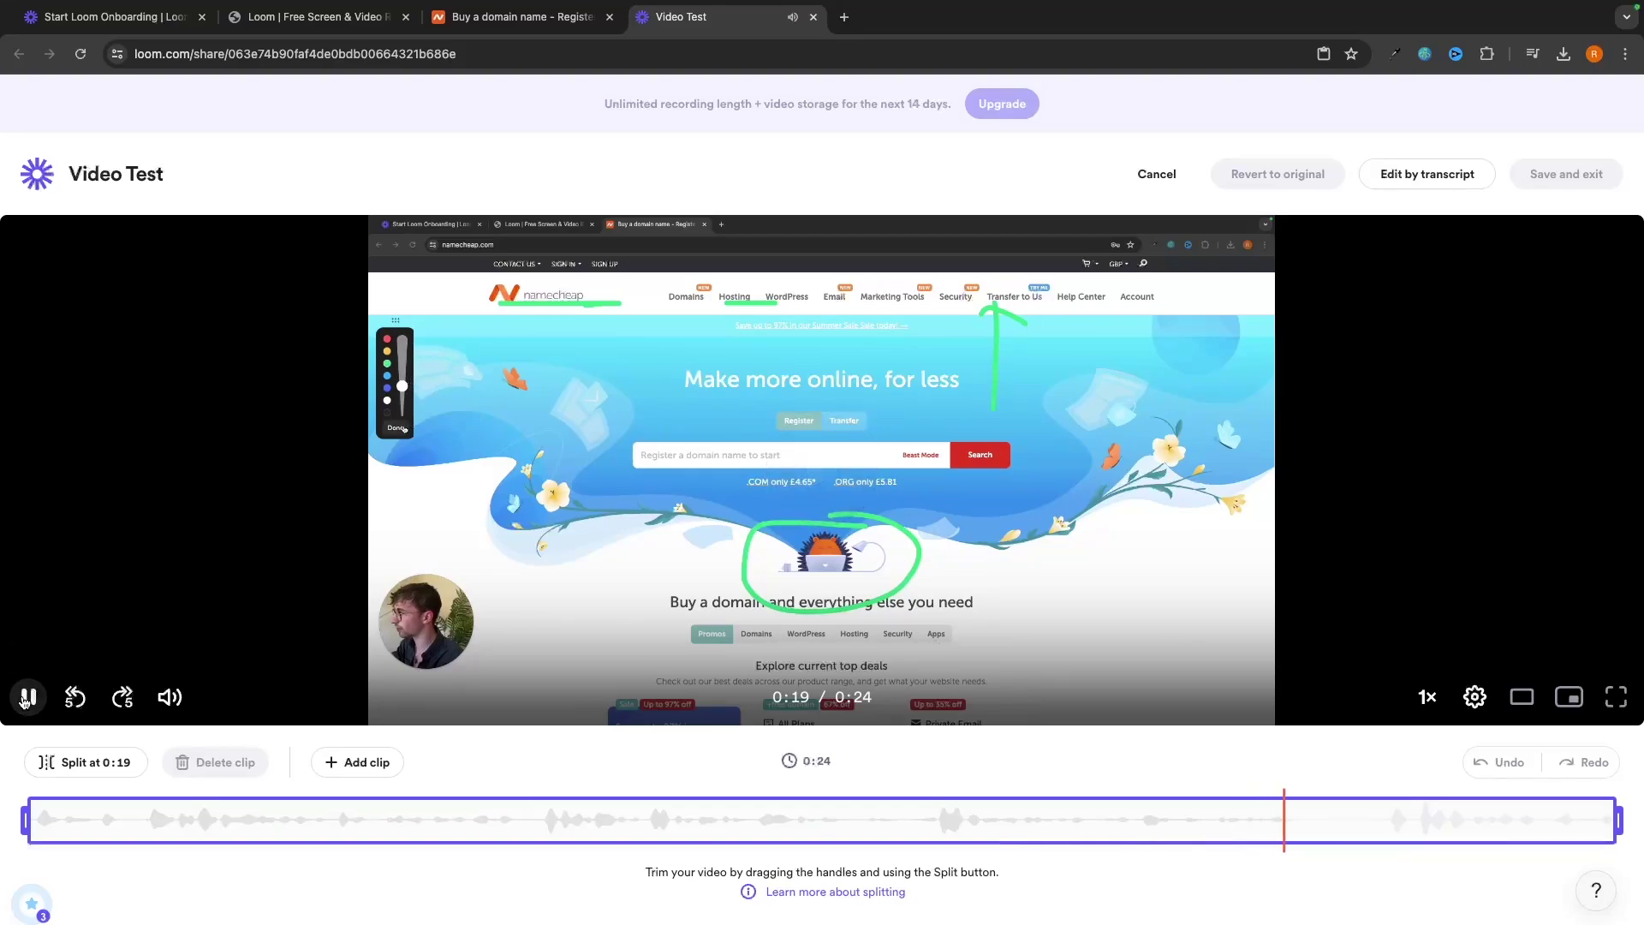
key(space)
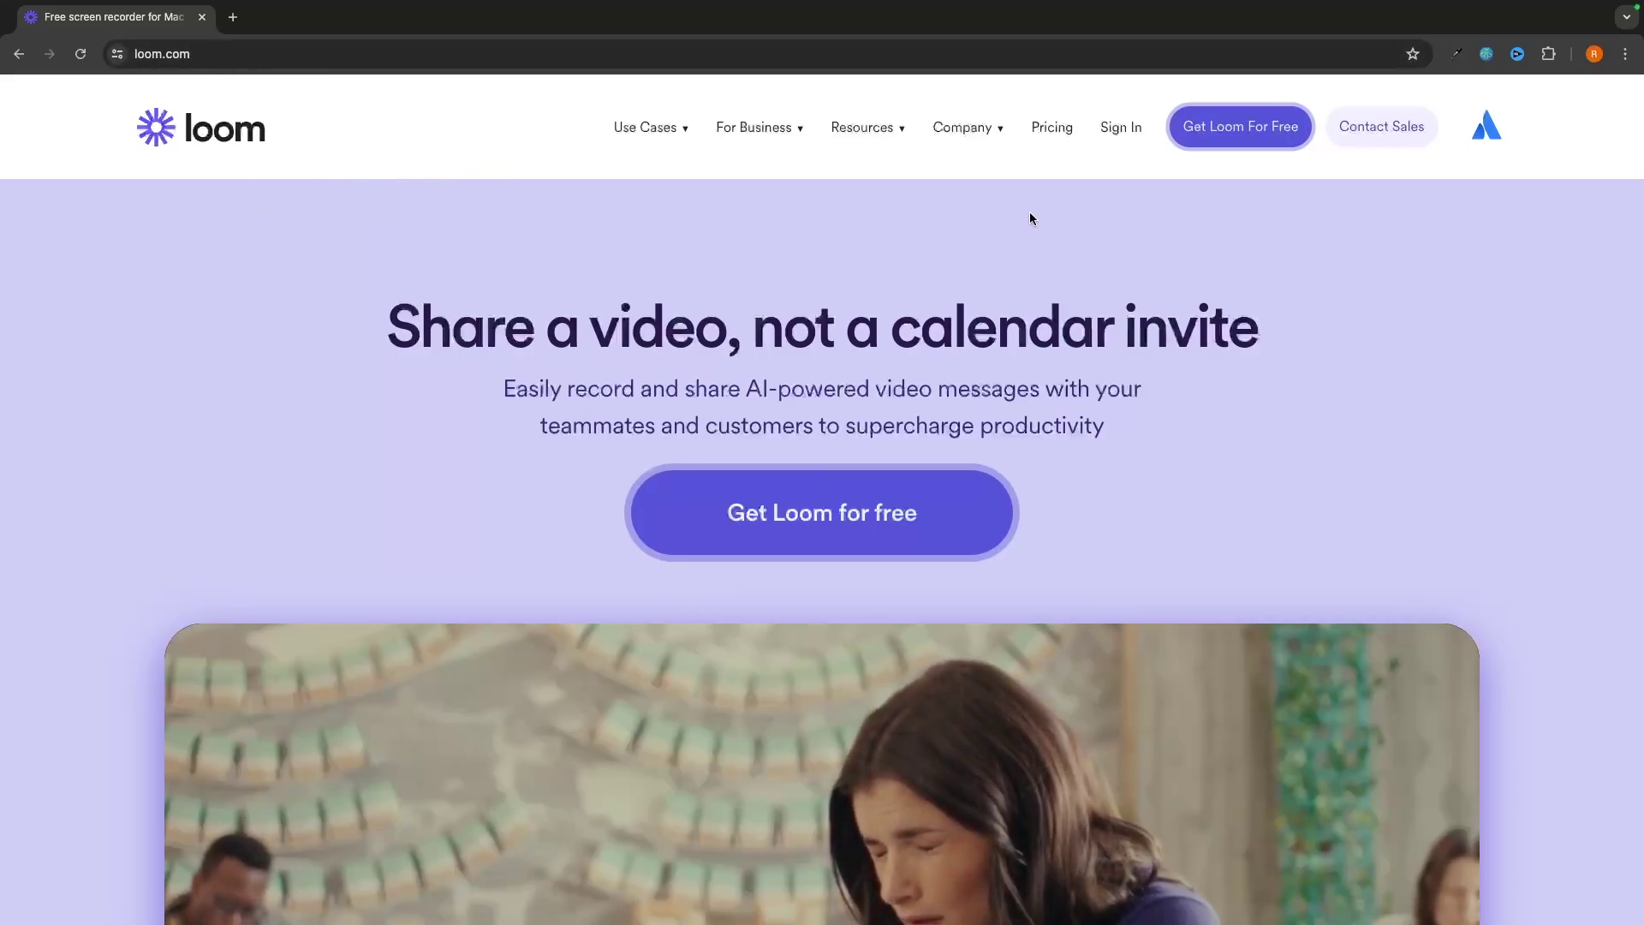
Open Loom's pricing page and compare the plans, examining the features listed under Enterprise.
click(1056, 137)
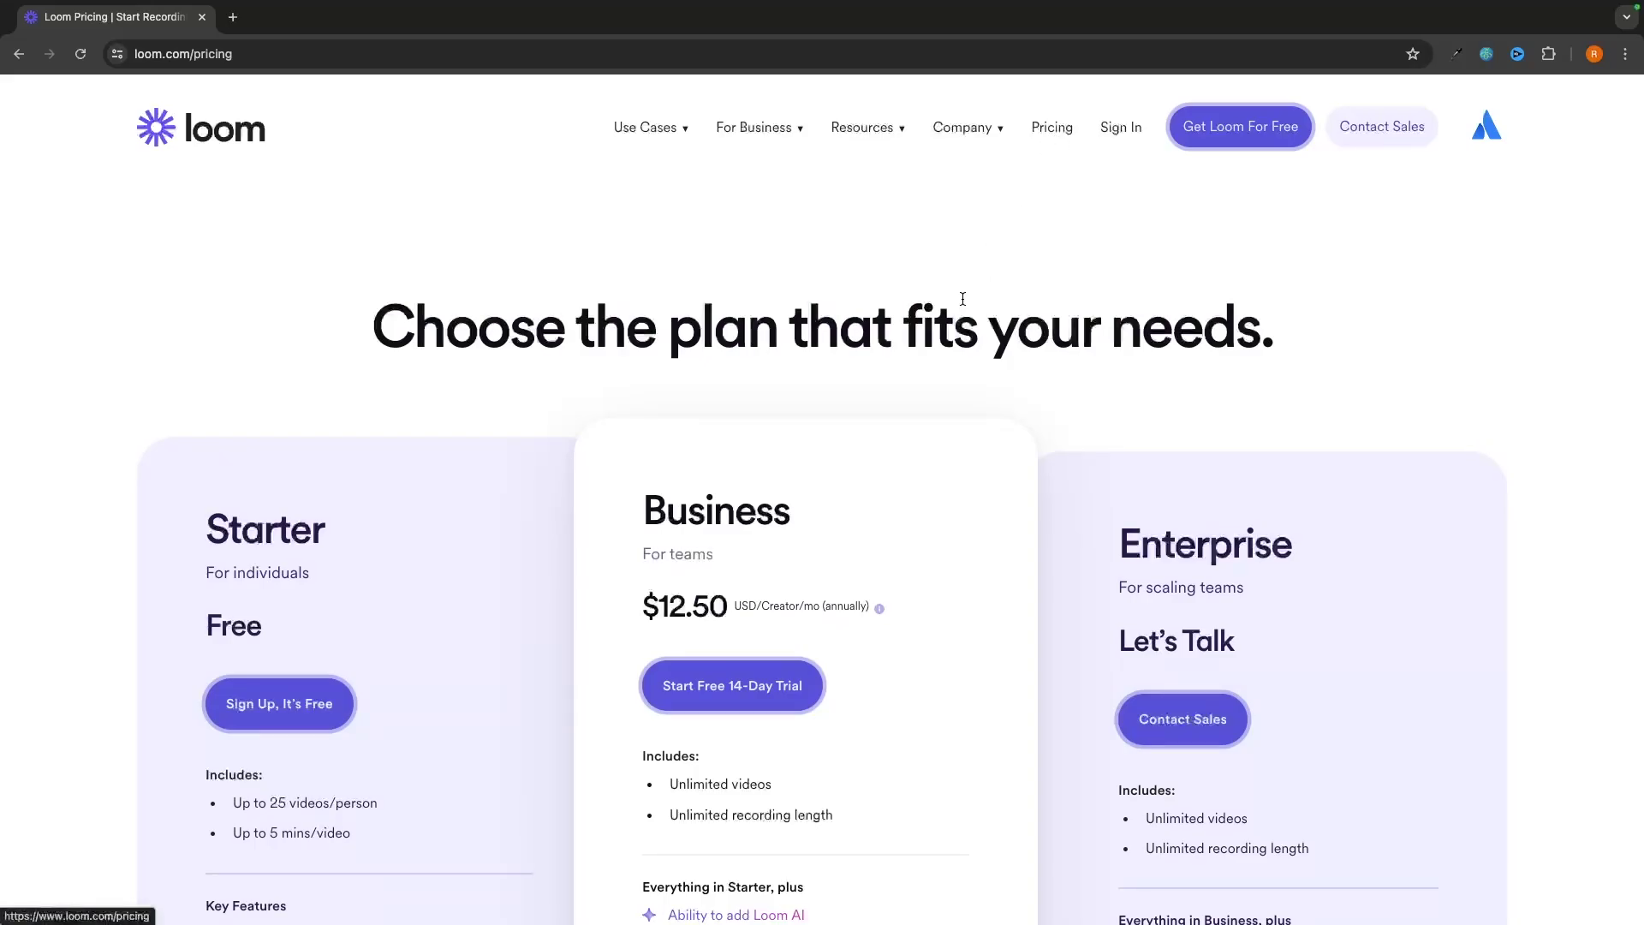
scroll(962, 300, down, 3)
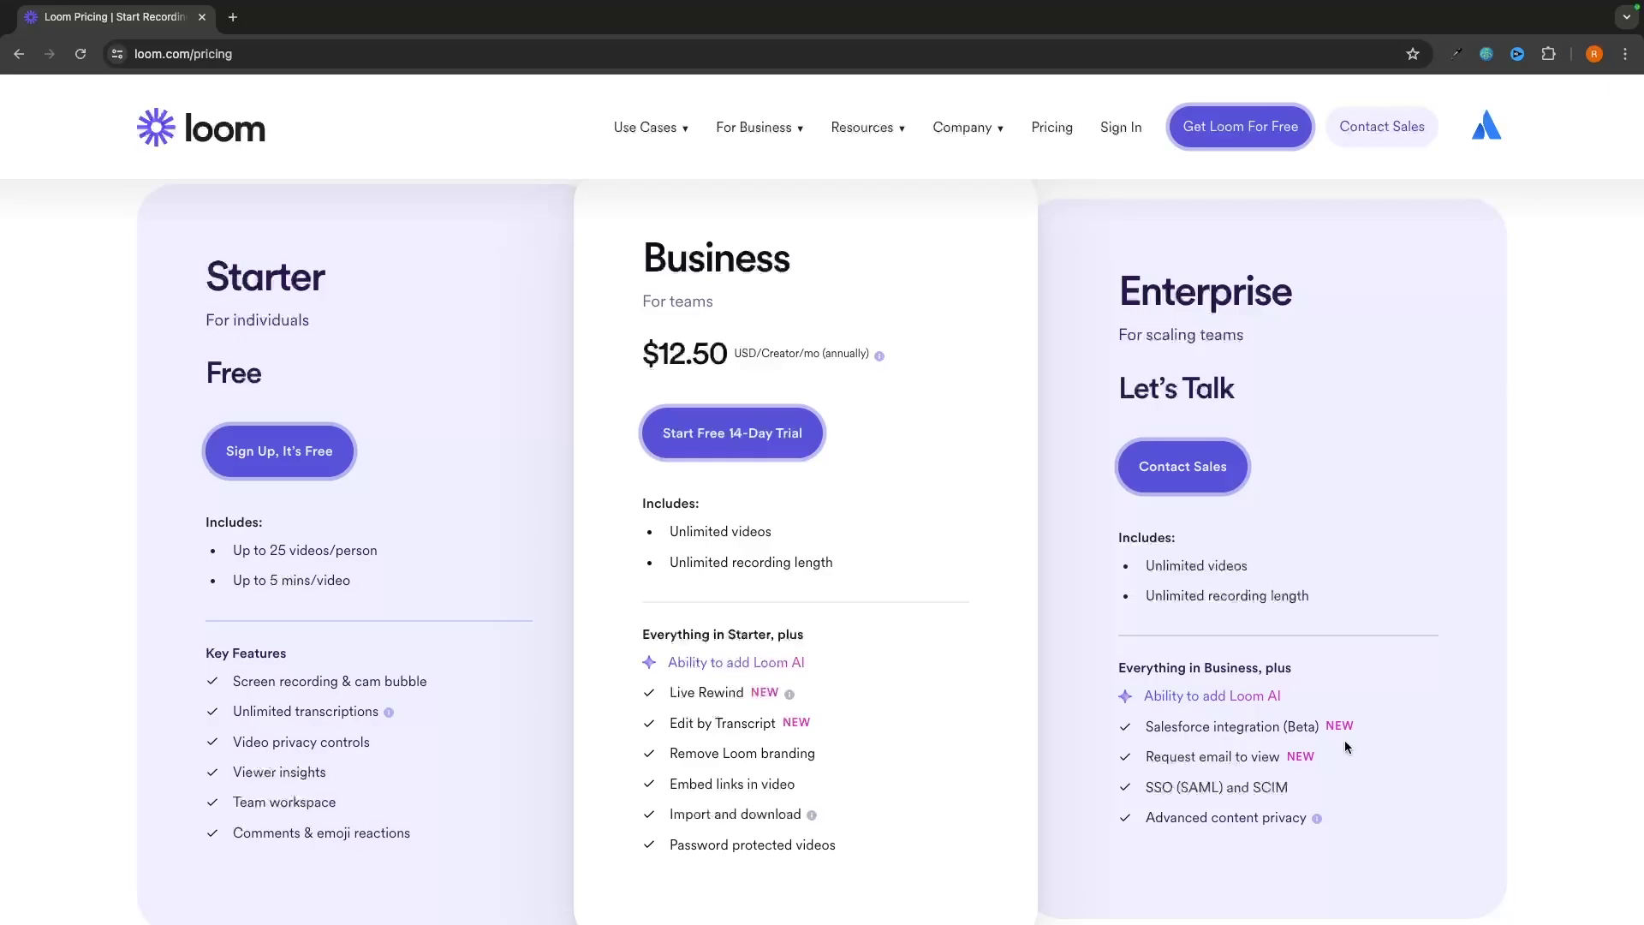
drag(1137, 720, 1318, 822)
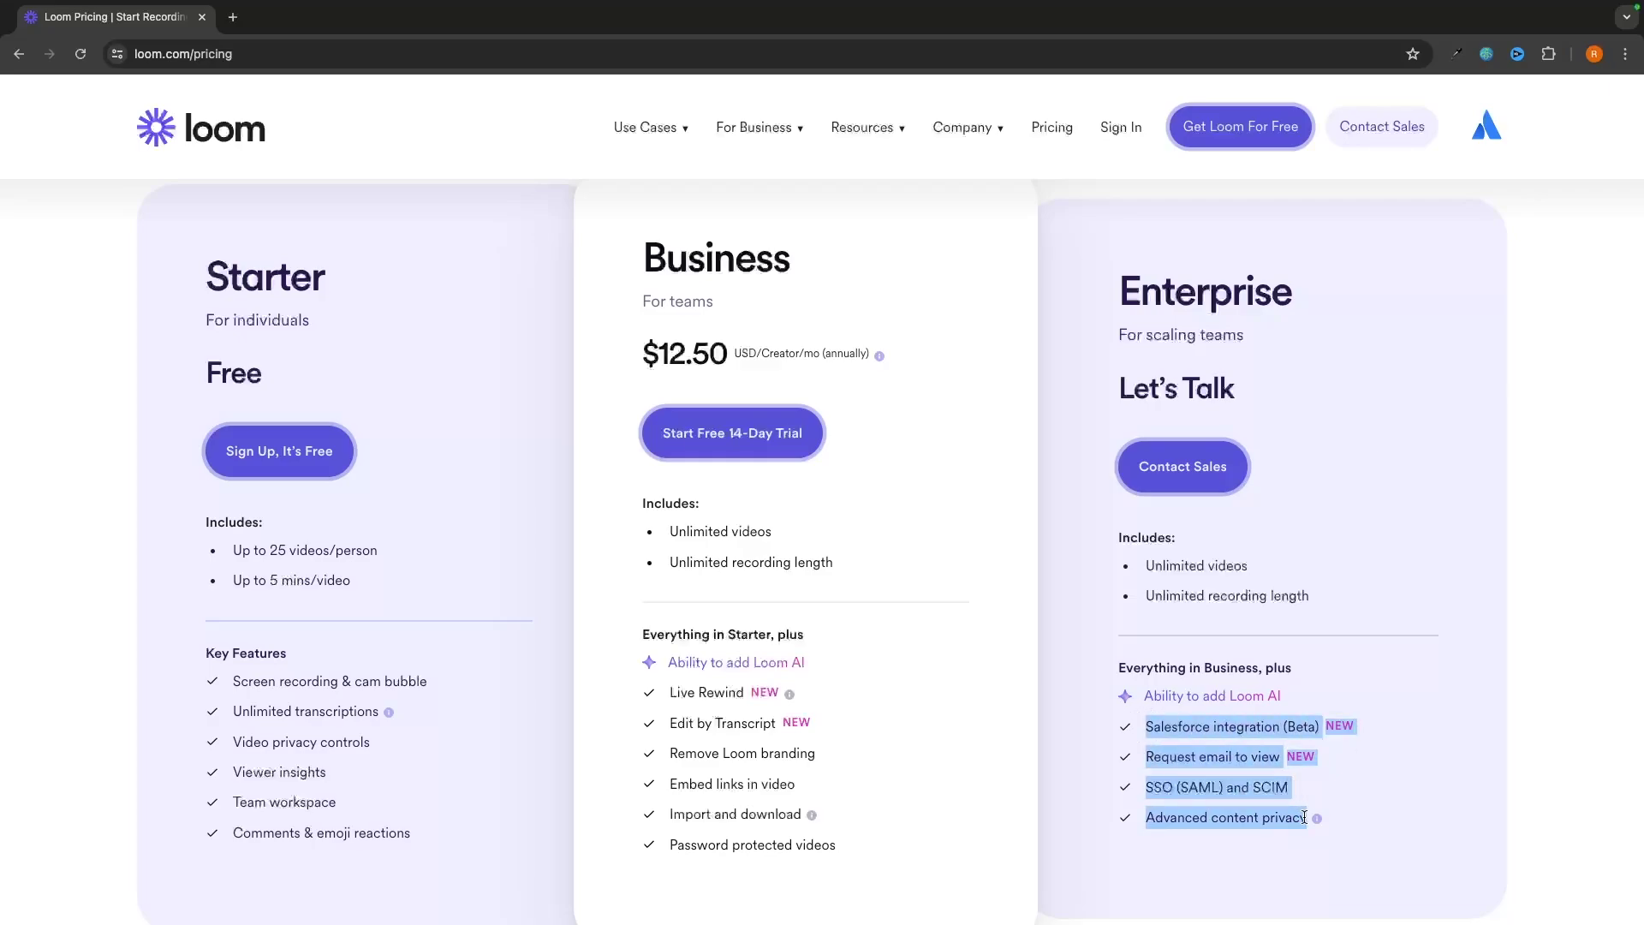
click(1384, 800)
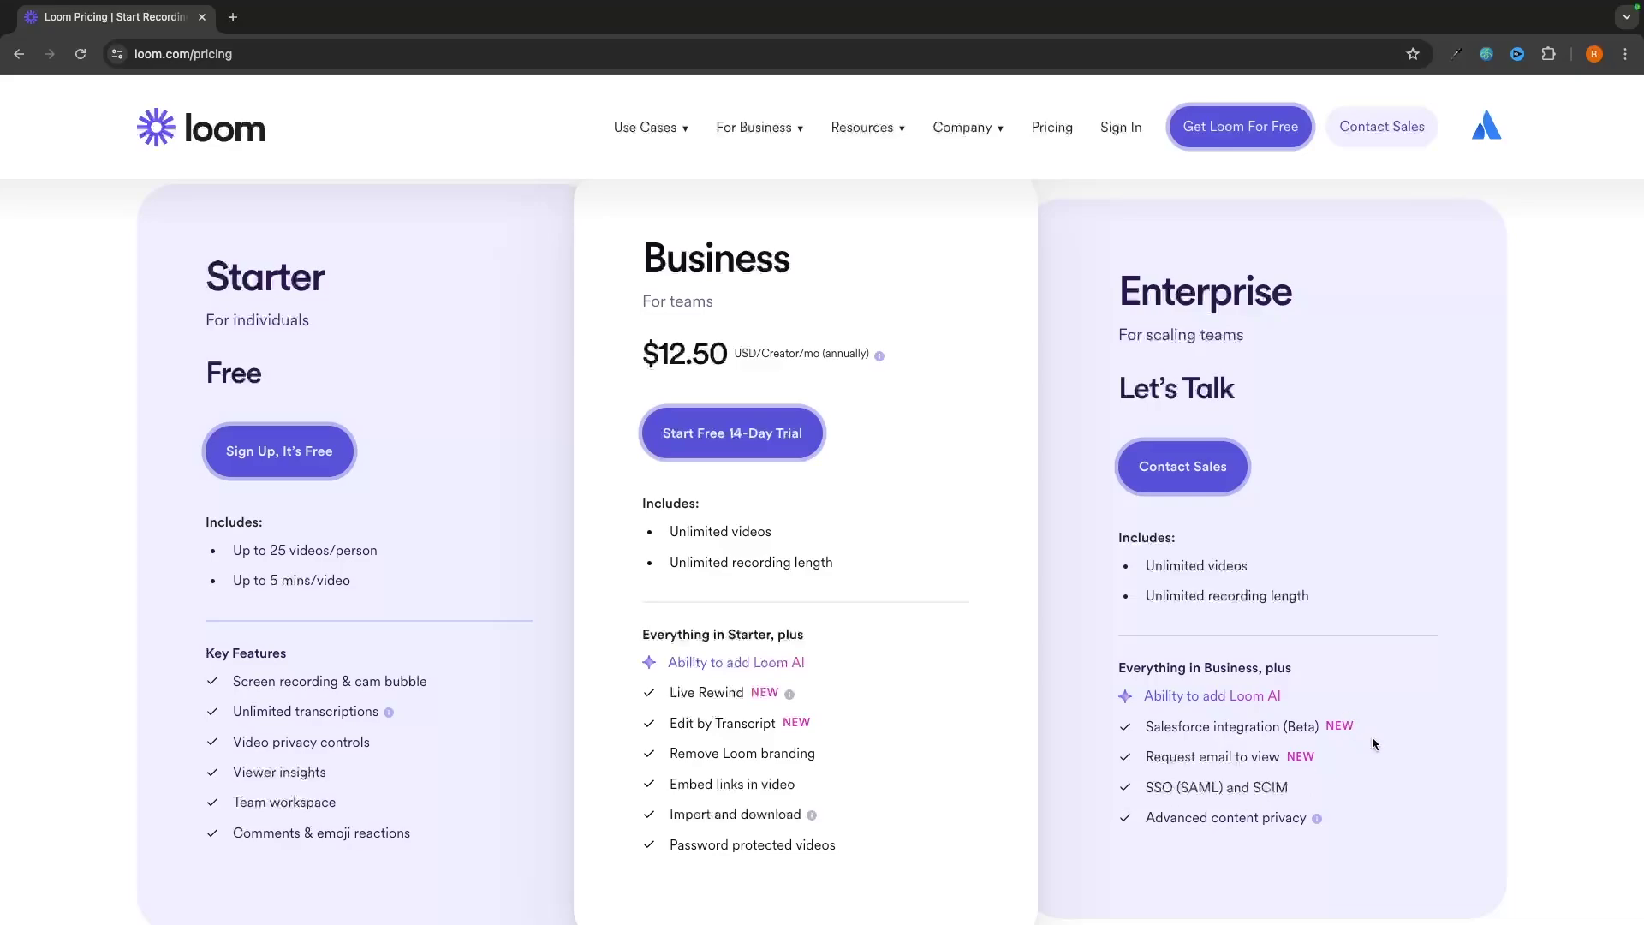
drag(1105, 299, 1430, 685)
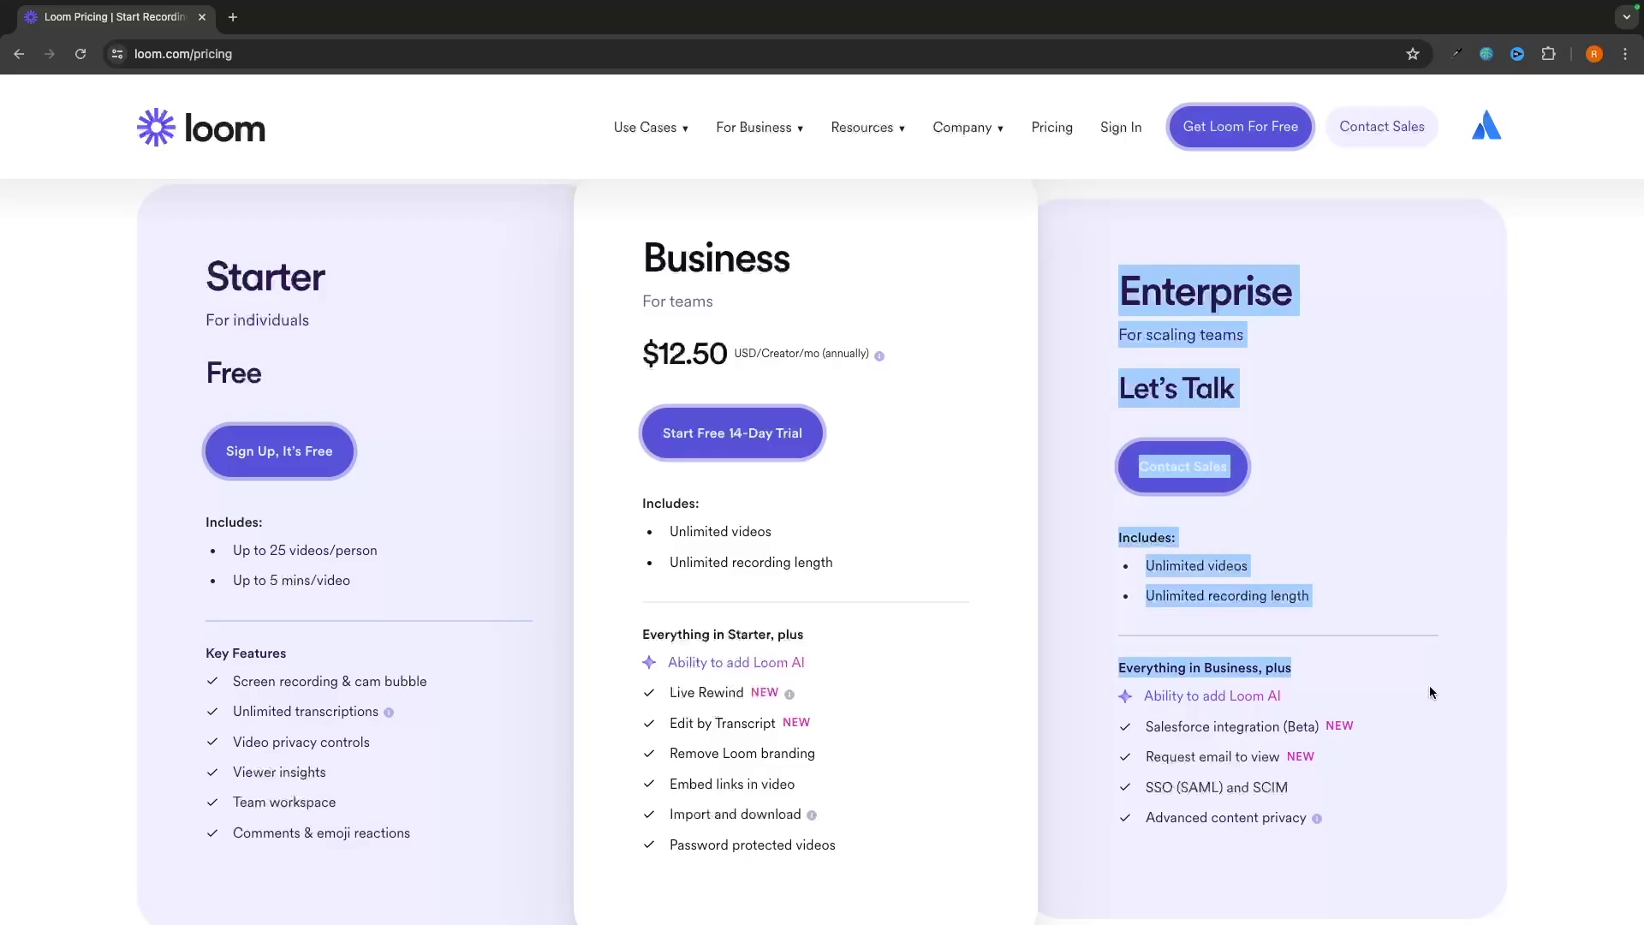
click(1450, 691)
scroll(957, 370, up, 1)
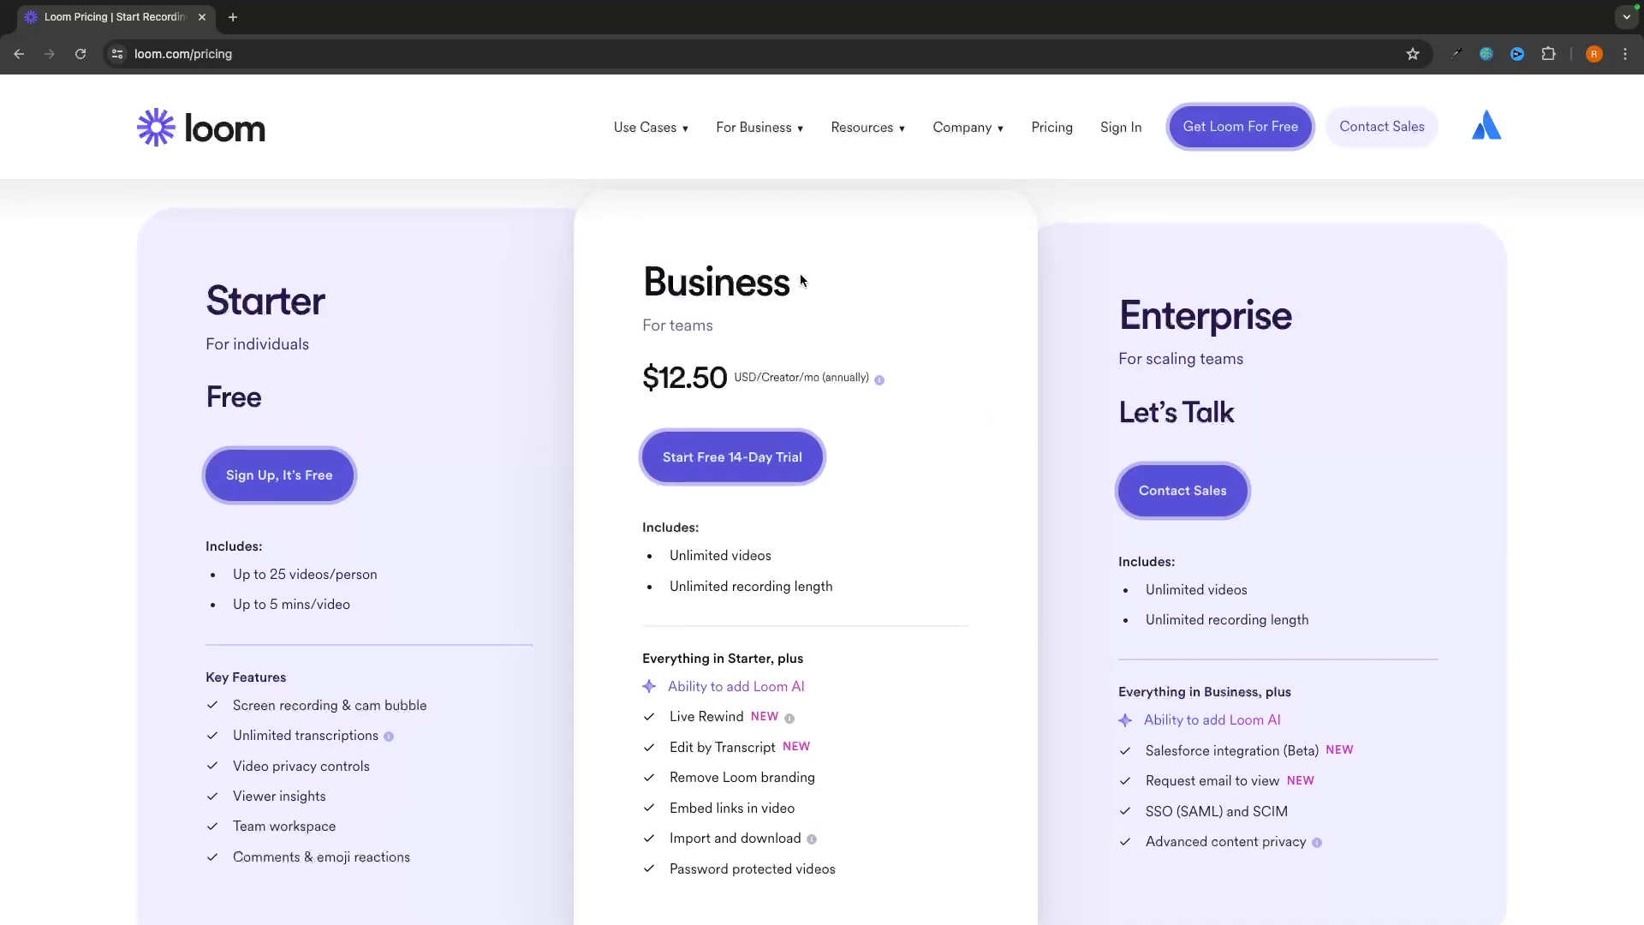
scroll(879, 361, down, 2)
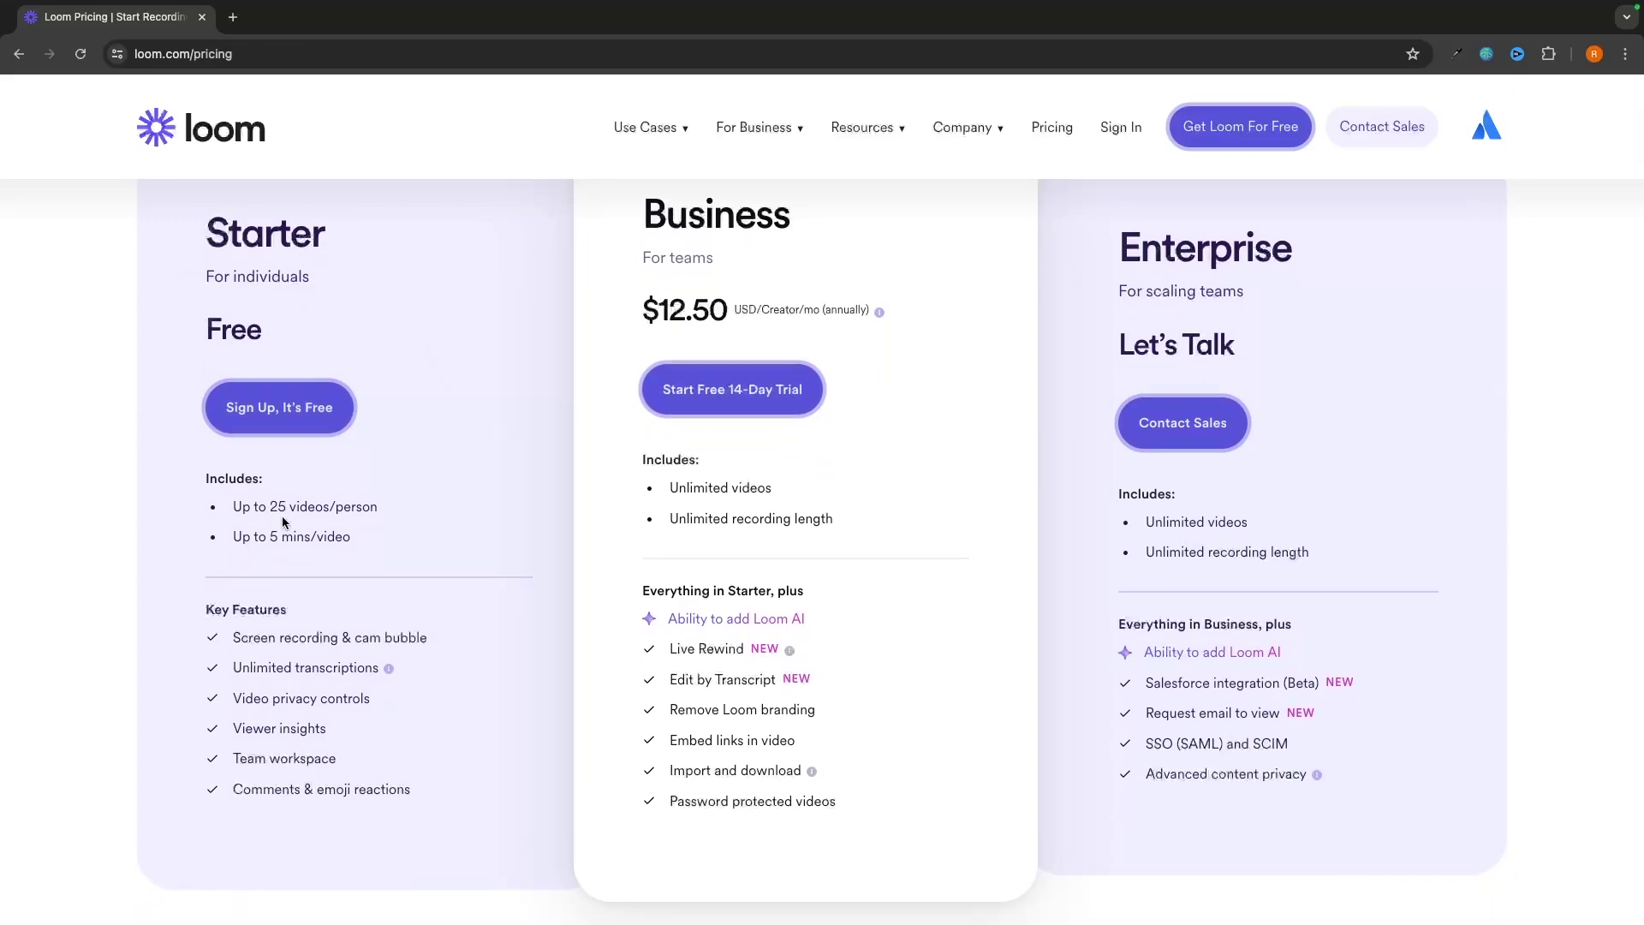
Examine the Starter plan's limits on video count and length, along with the Business plan's offer.
drag(225, 507, 377, 507)
click(422, 512)
drag(233, 536, 350, 538)
click(394, 543)
drag(228, 509, 387, 514)
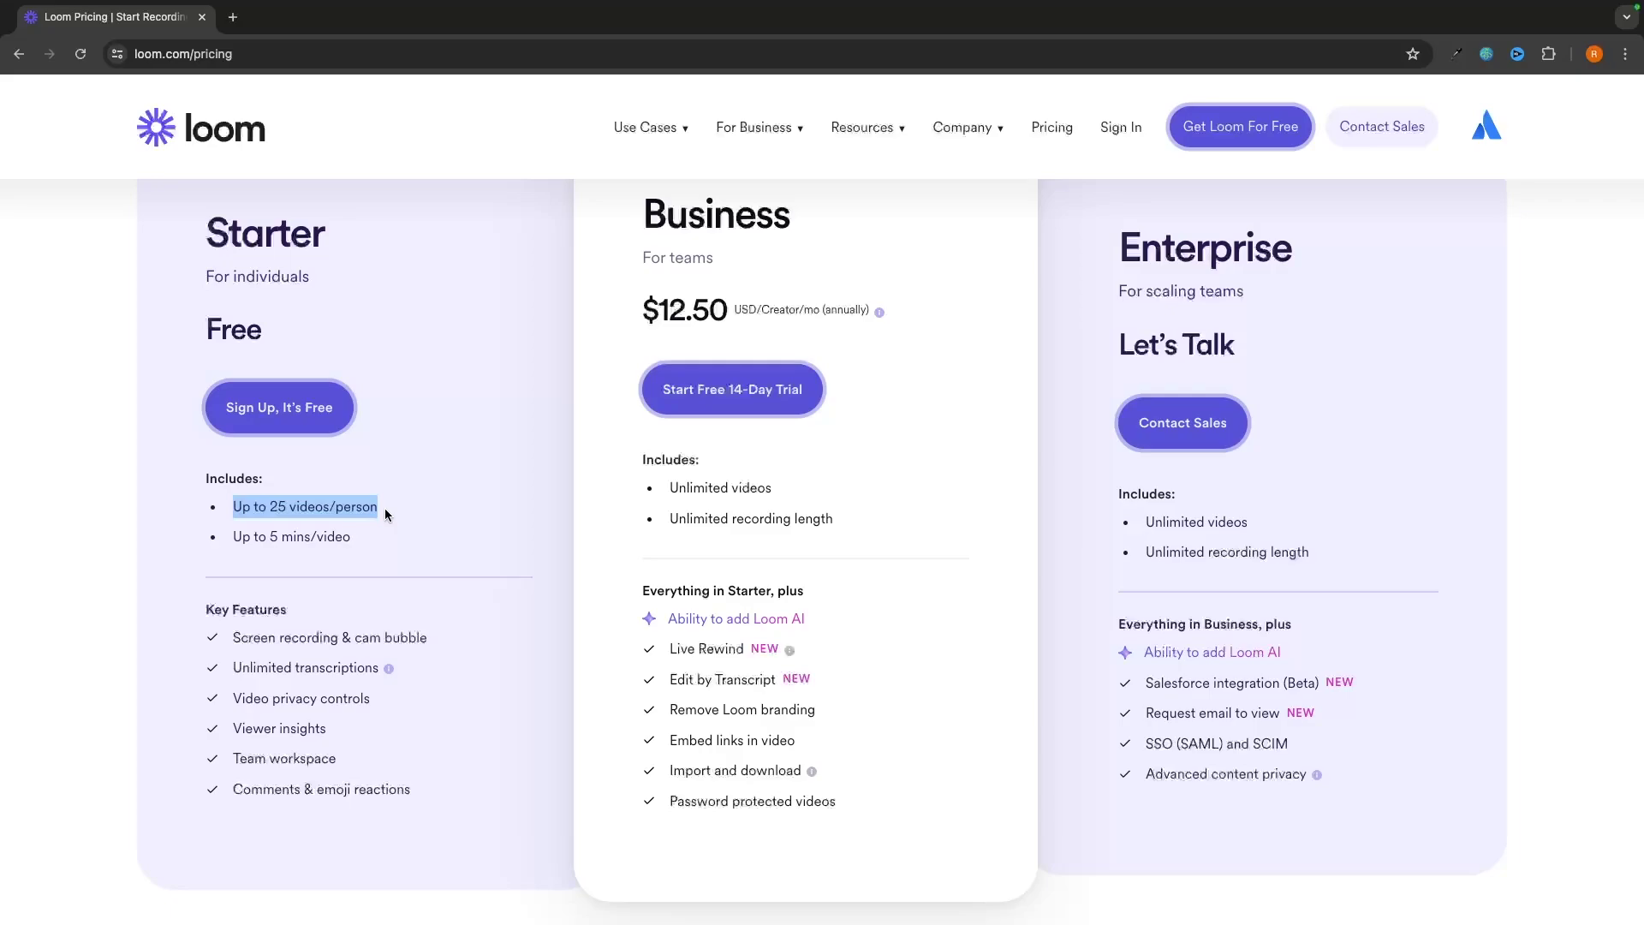
scroll(383, 507, up, 1)
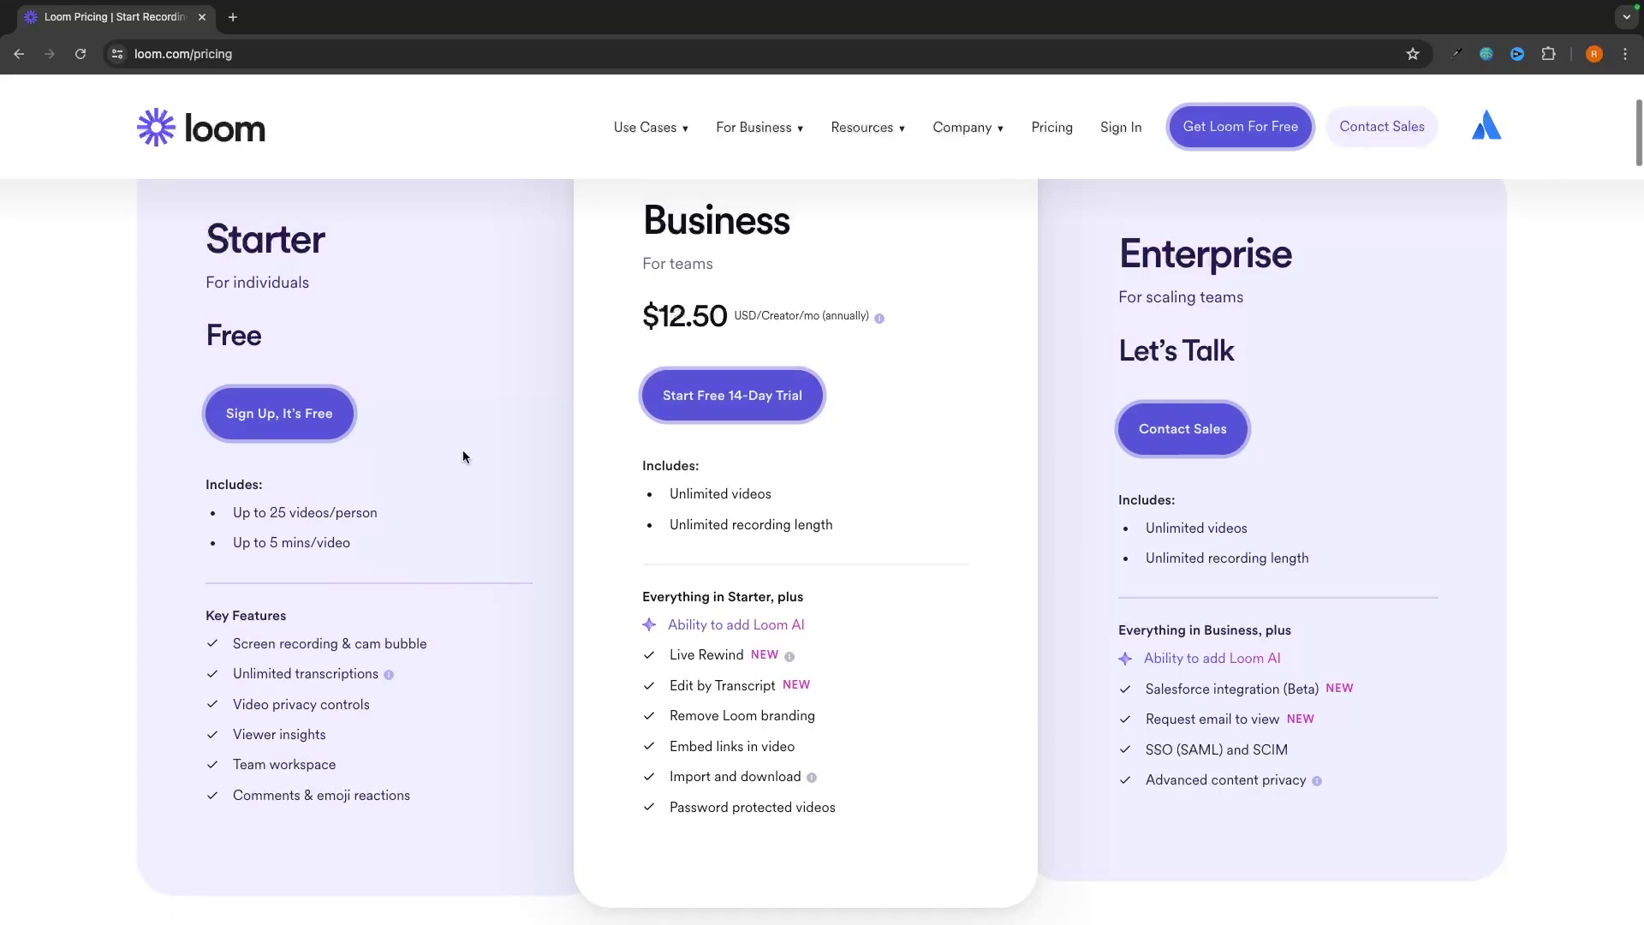
drag(375, 543, 239, 560)
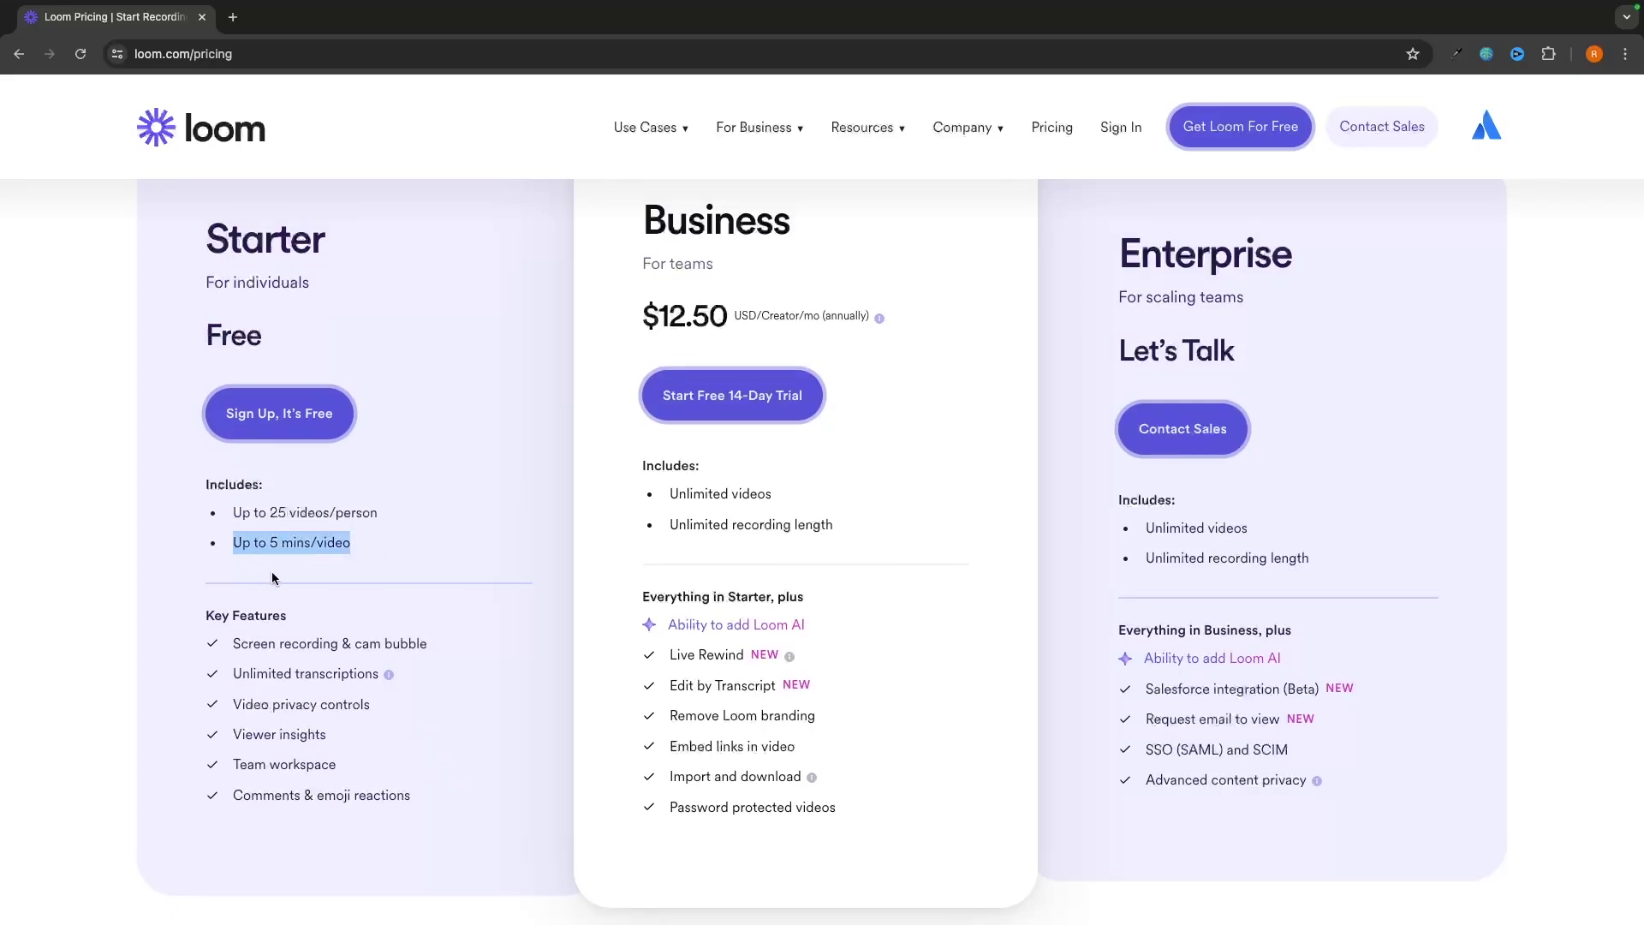
click(382, 615)
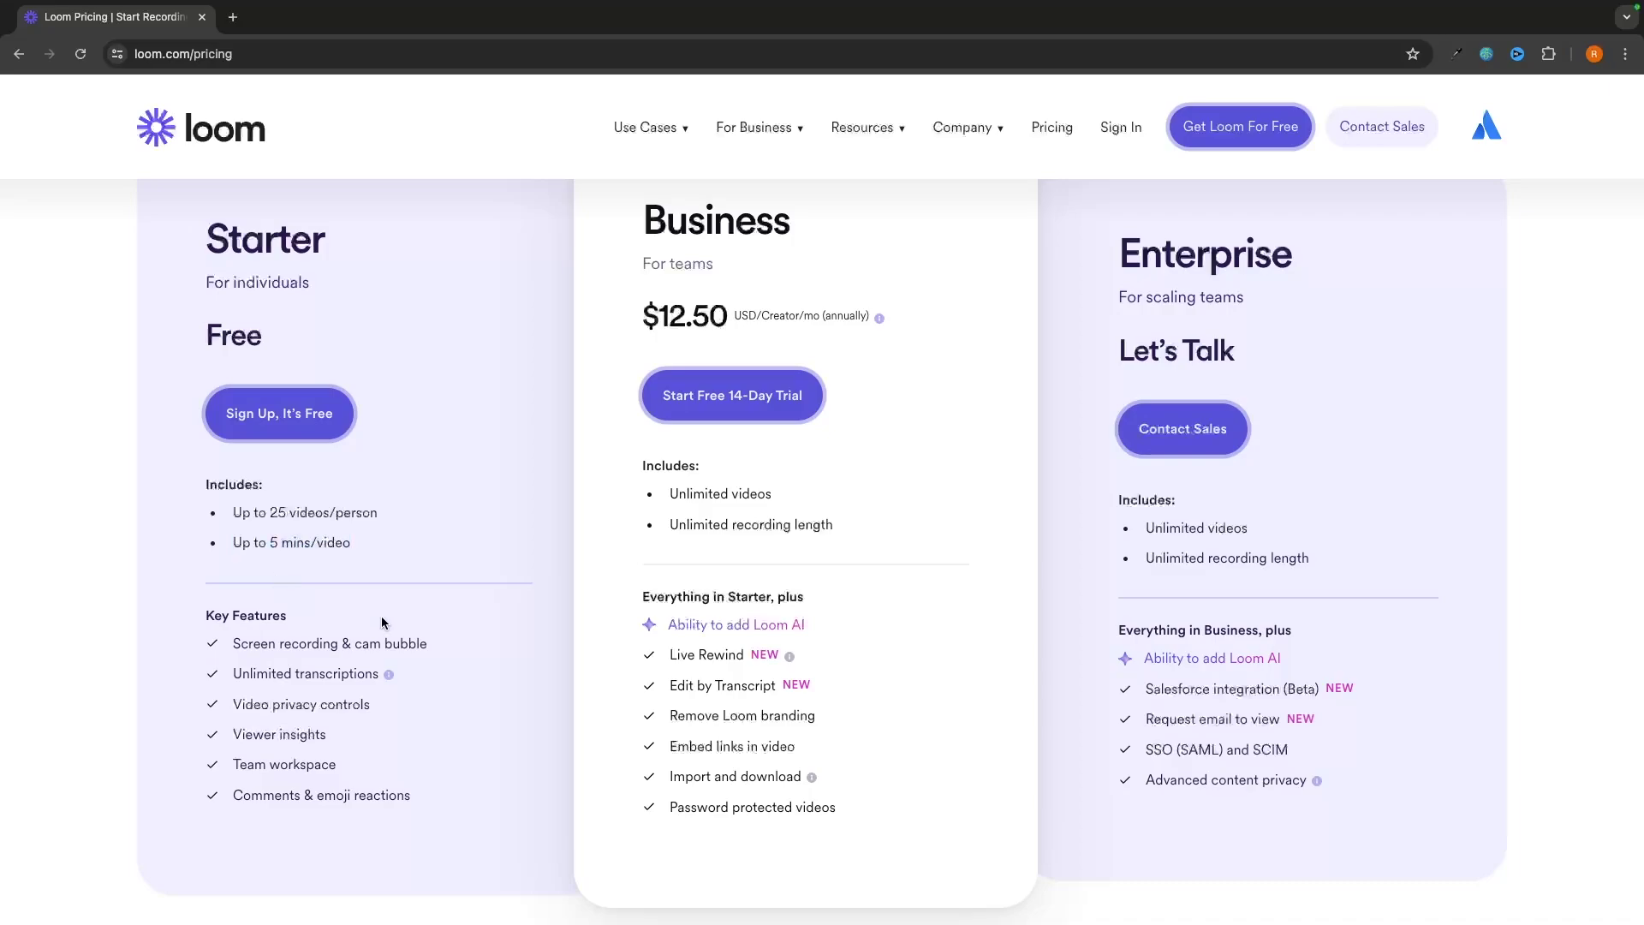
scroll(679, 268, up, 1)
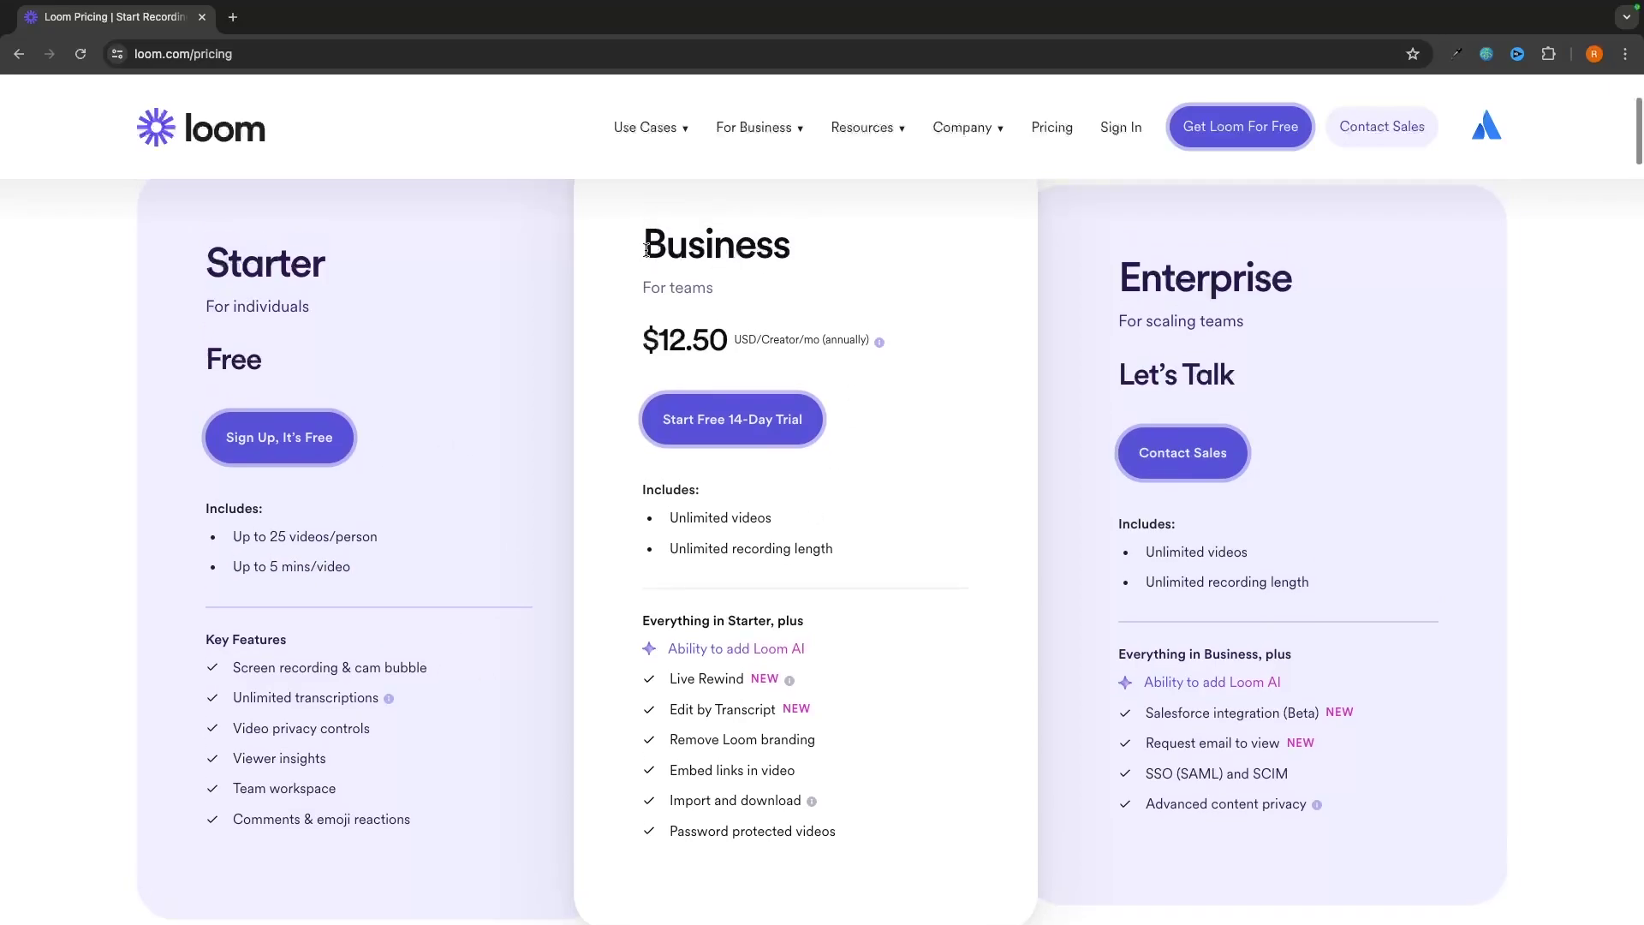
drag(646, 250, 881, 270)
click(876, 279)
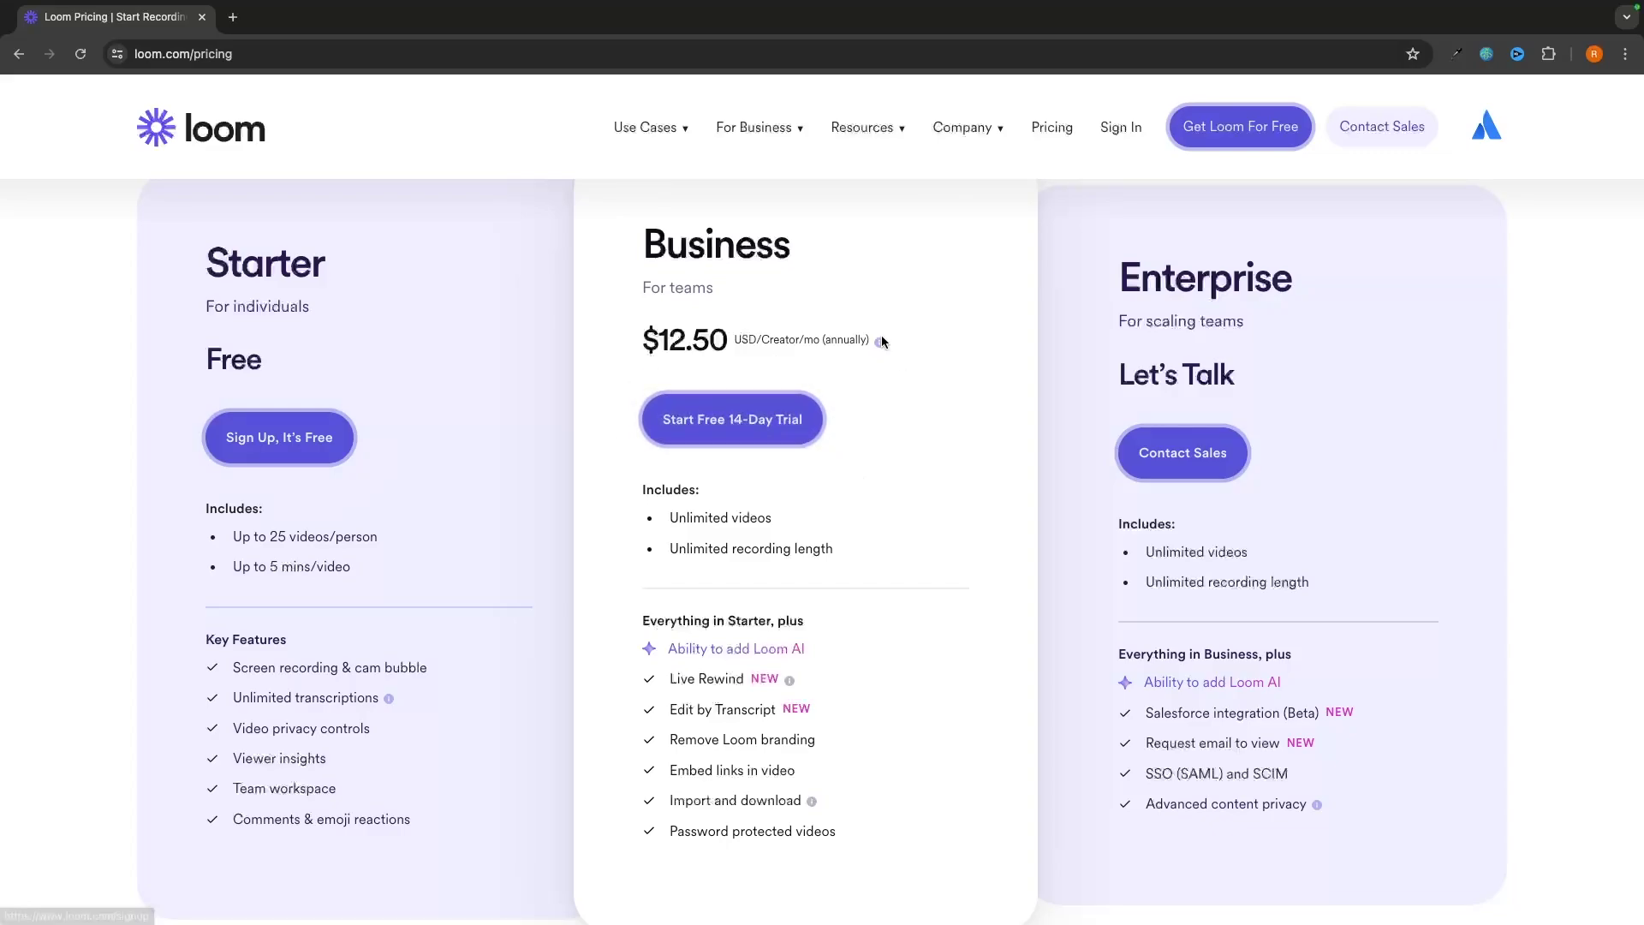
Sign up for the free Starter plan with a Google account.
click(291, 452)
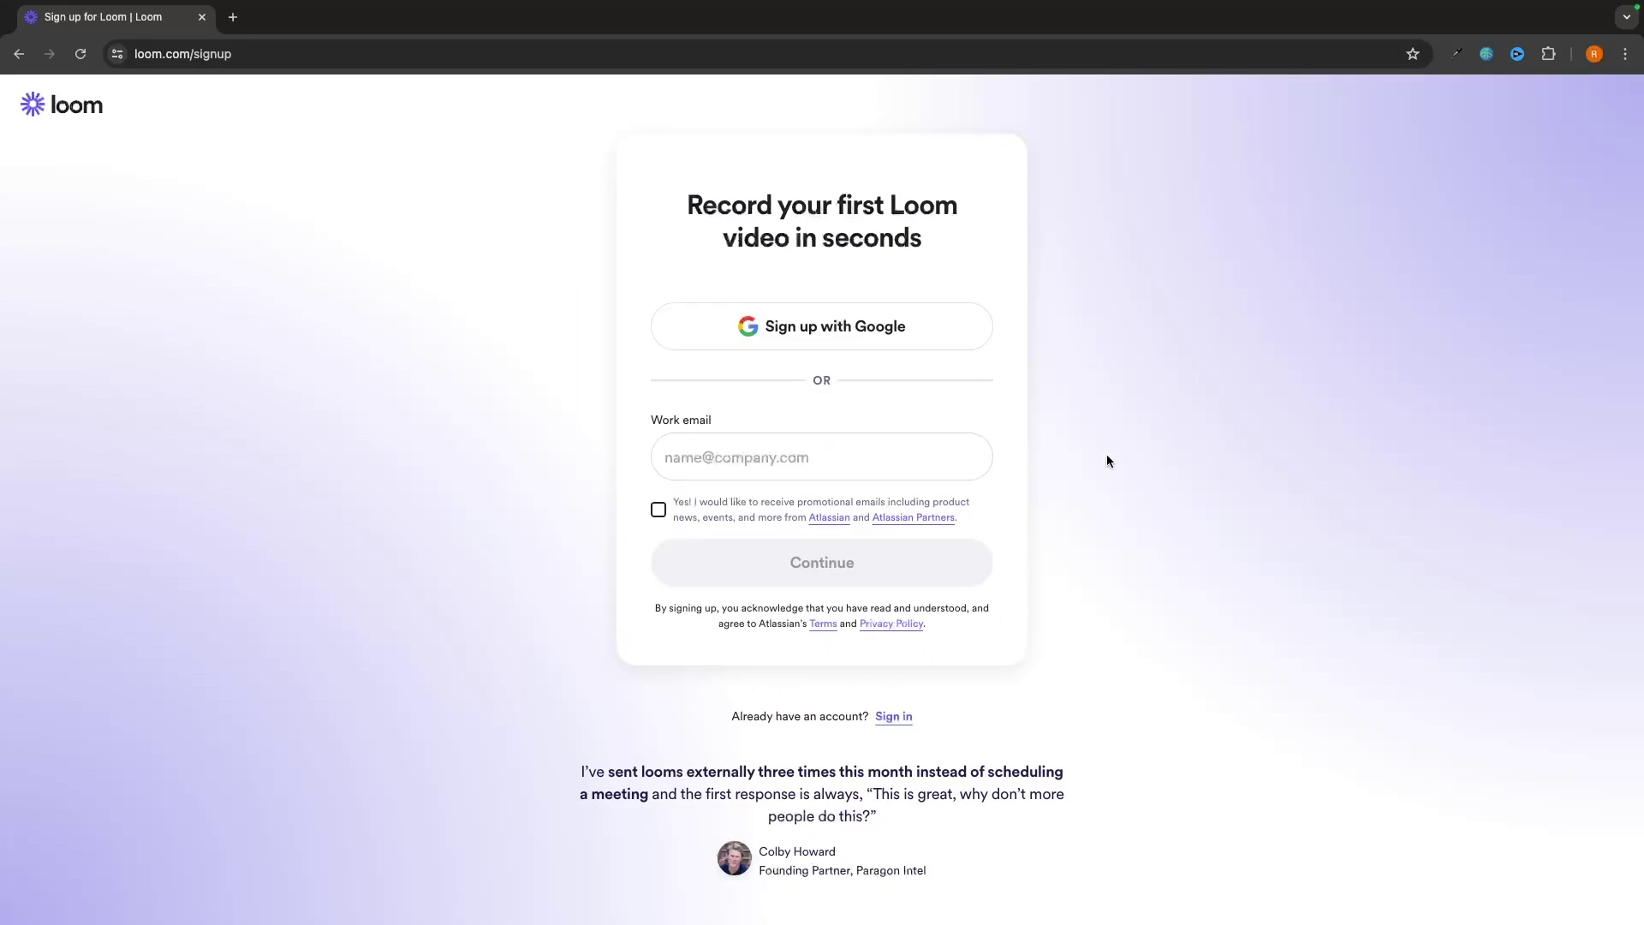
click(712, 459)
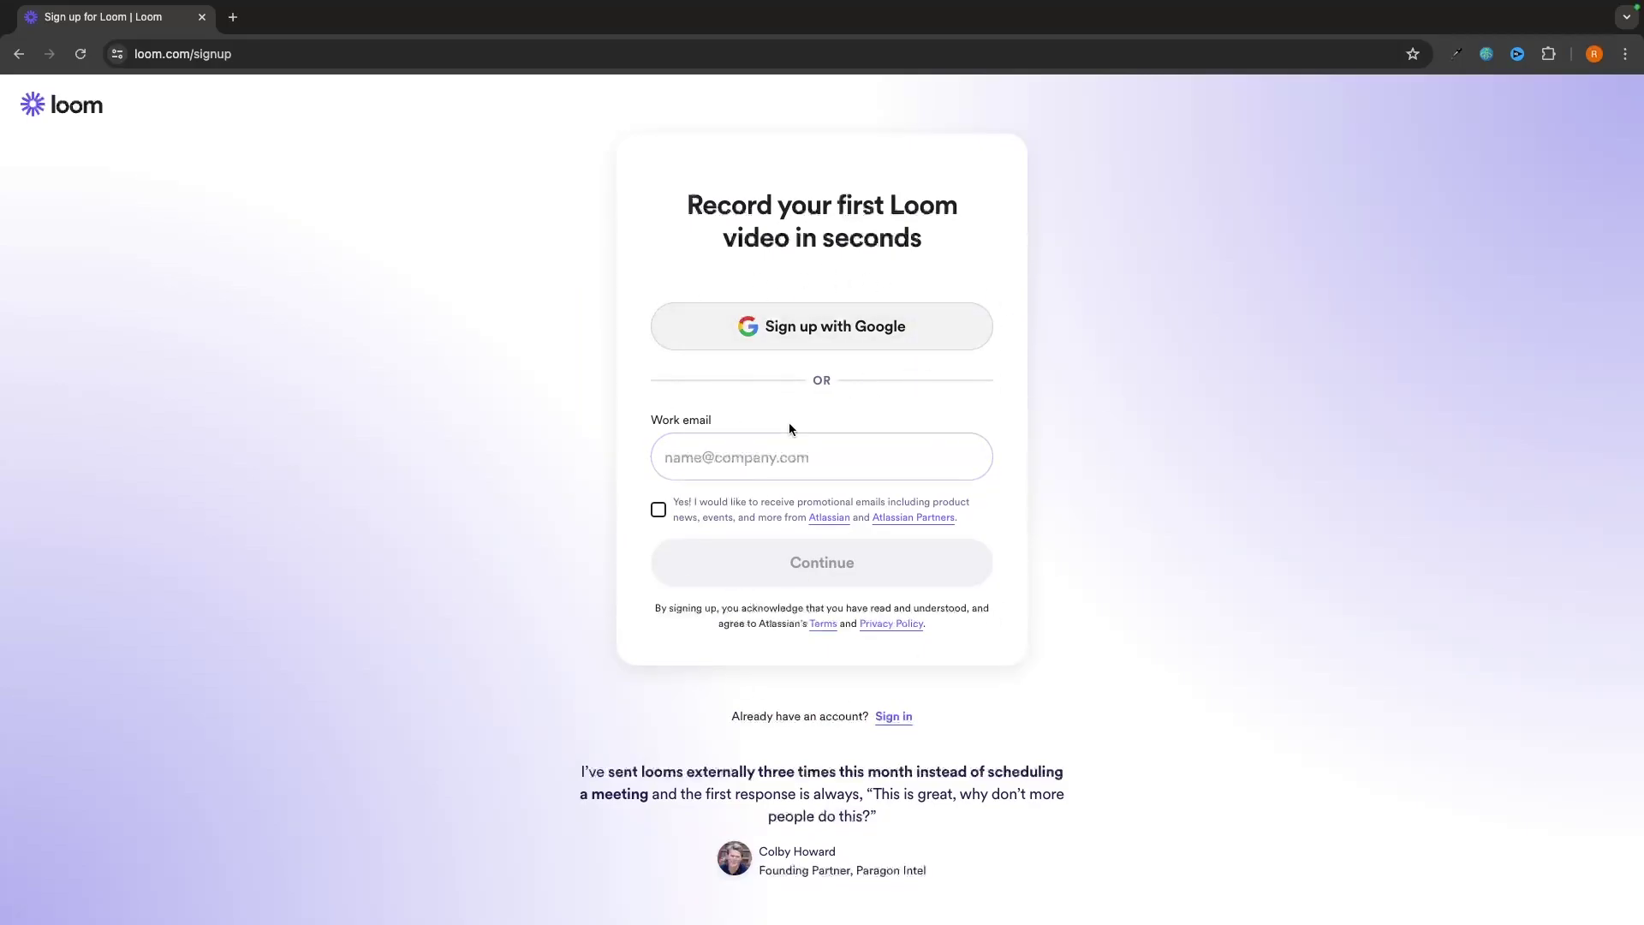
click(863, 354)
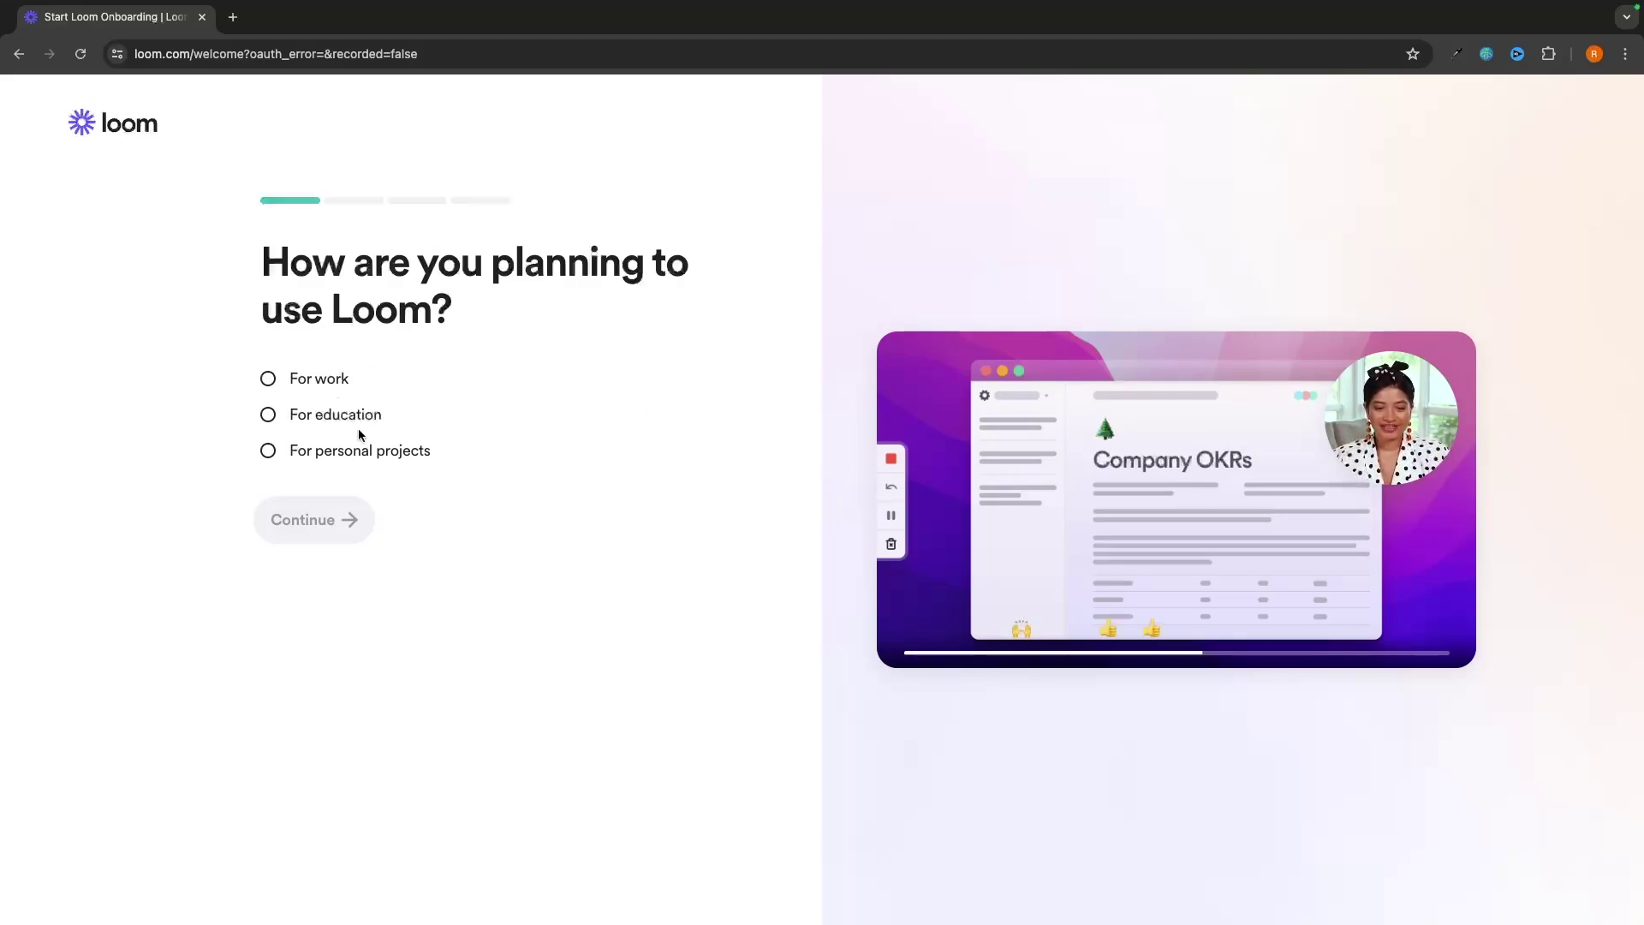
Answer the usage question with For work, set the type of work to Sales and continue.
click(319, 378)
click(326, 448)
click(383, 499)
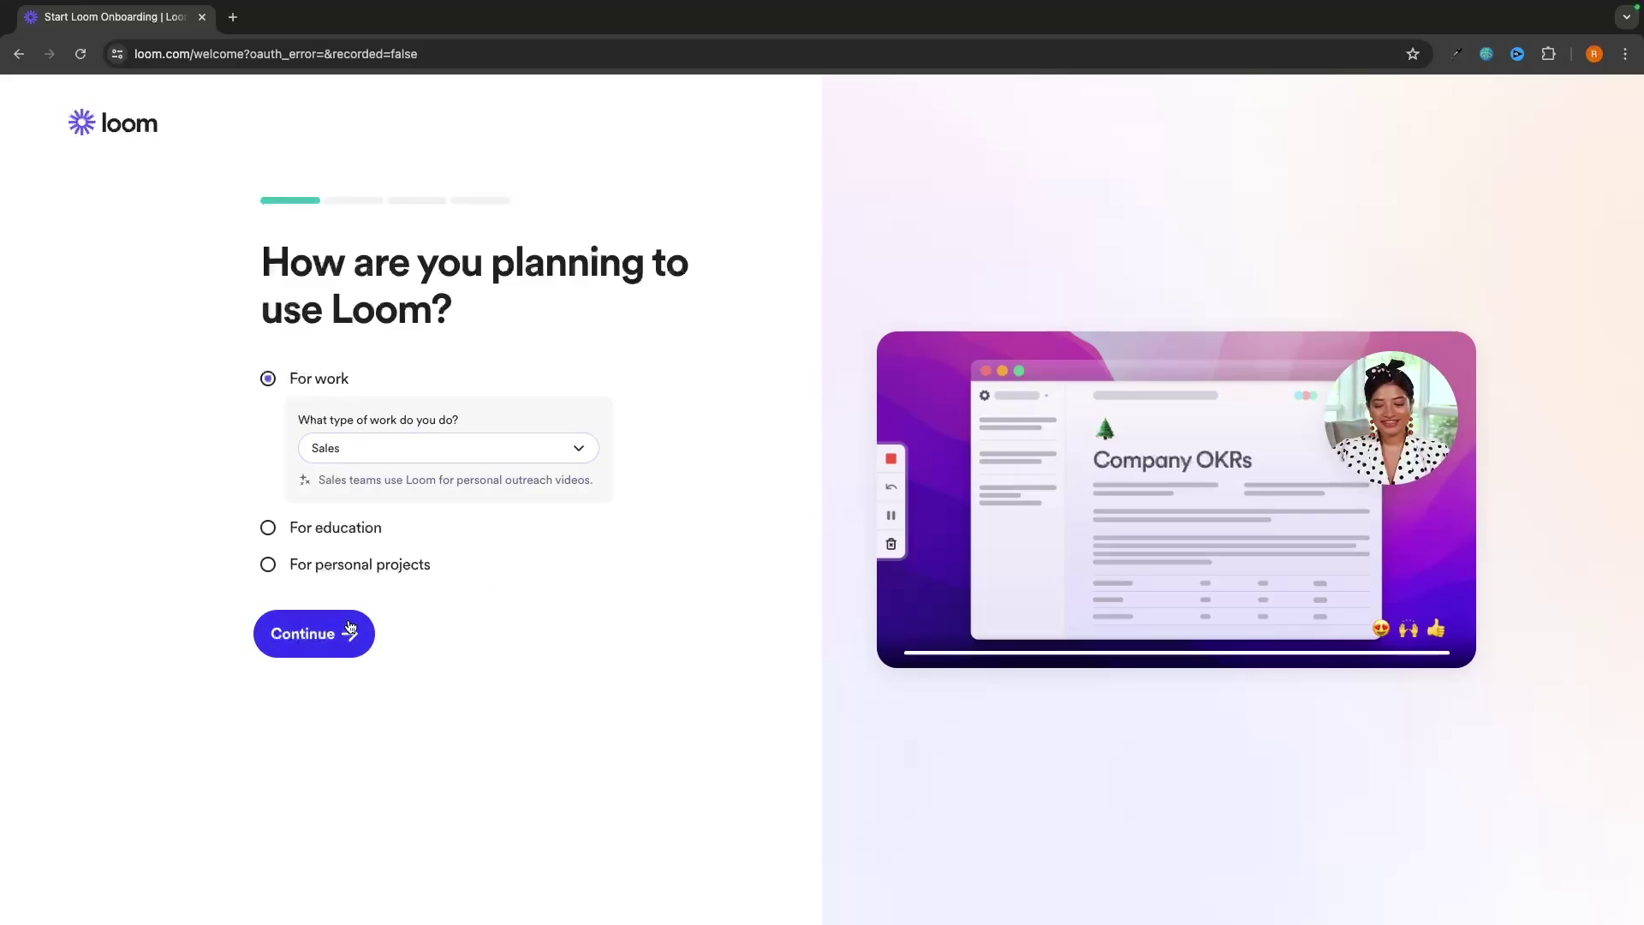
click(349, 632)
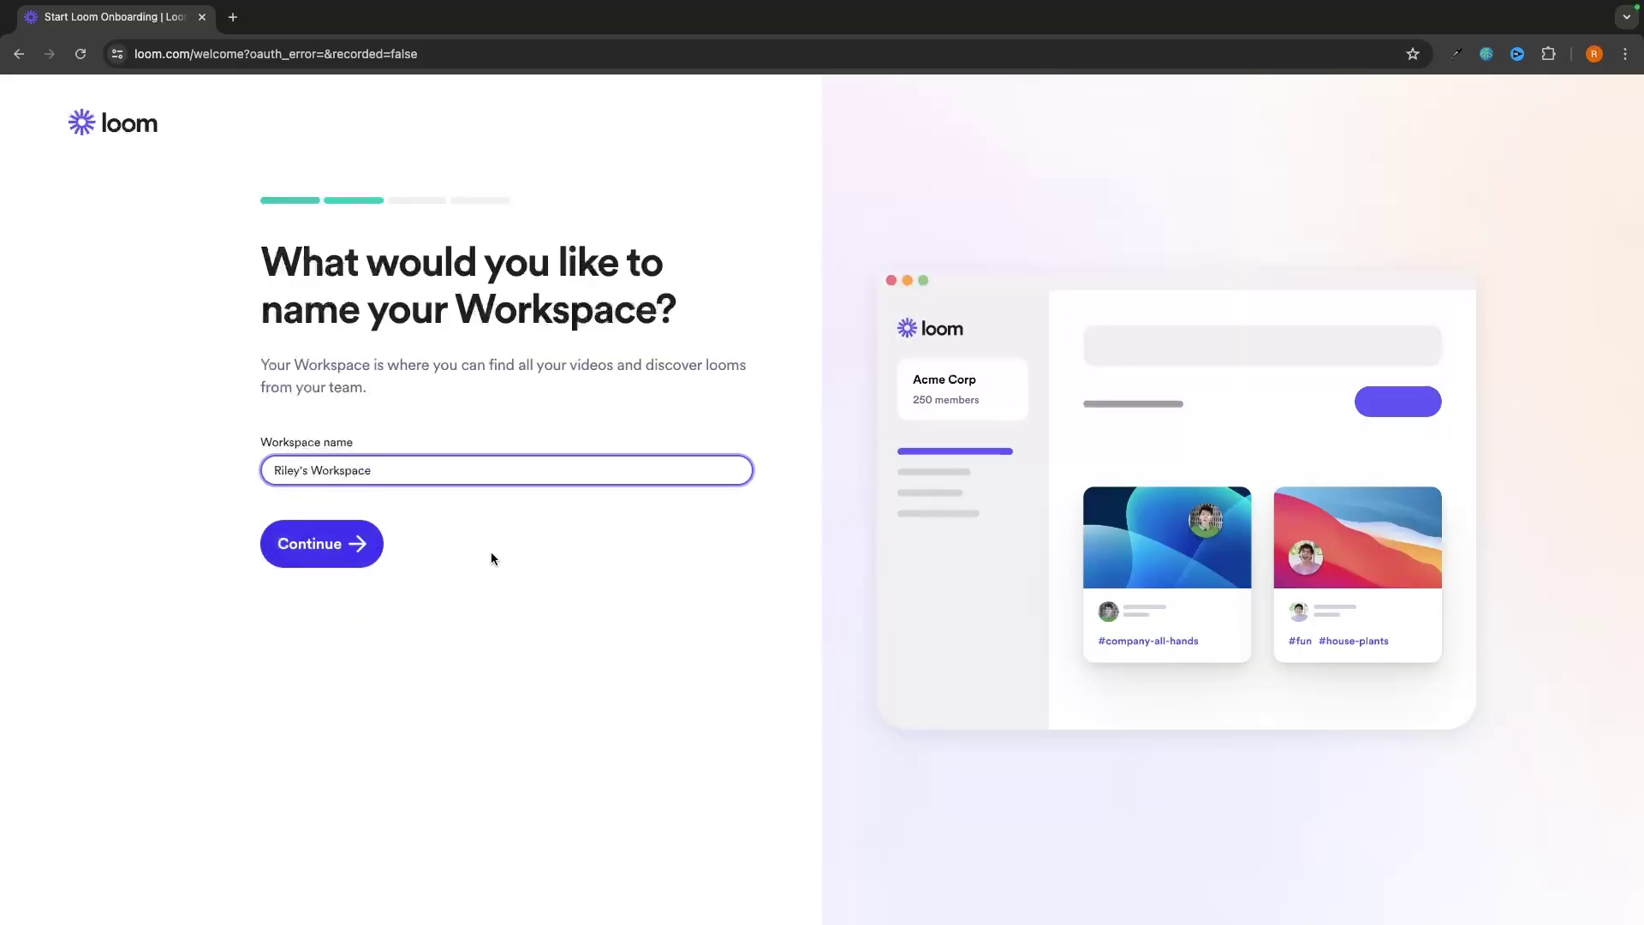
Accept the suggested workspace name and skip inviting teammates.
click(342, 553)
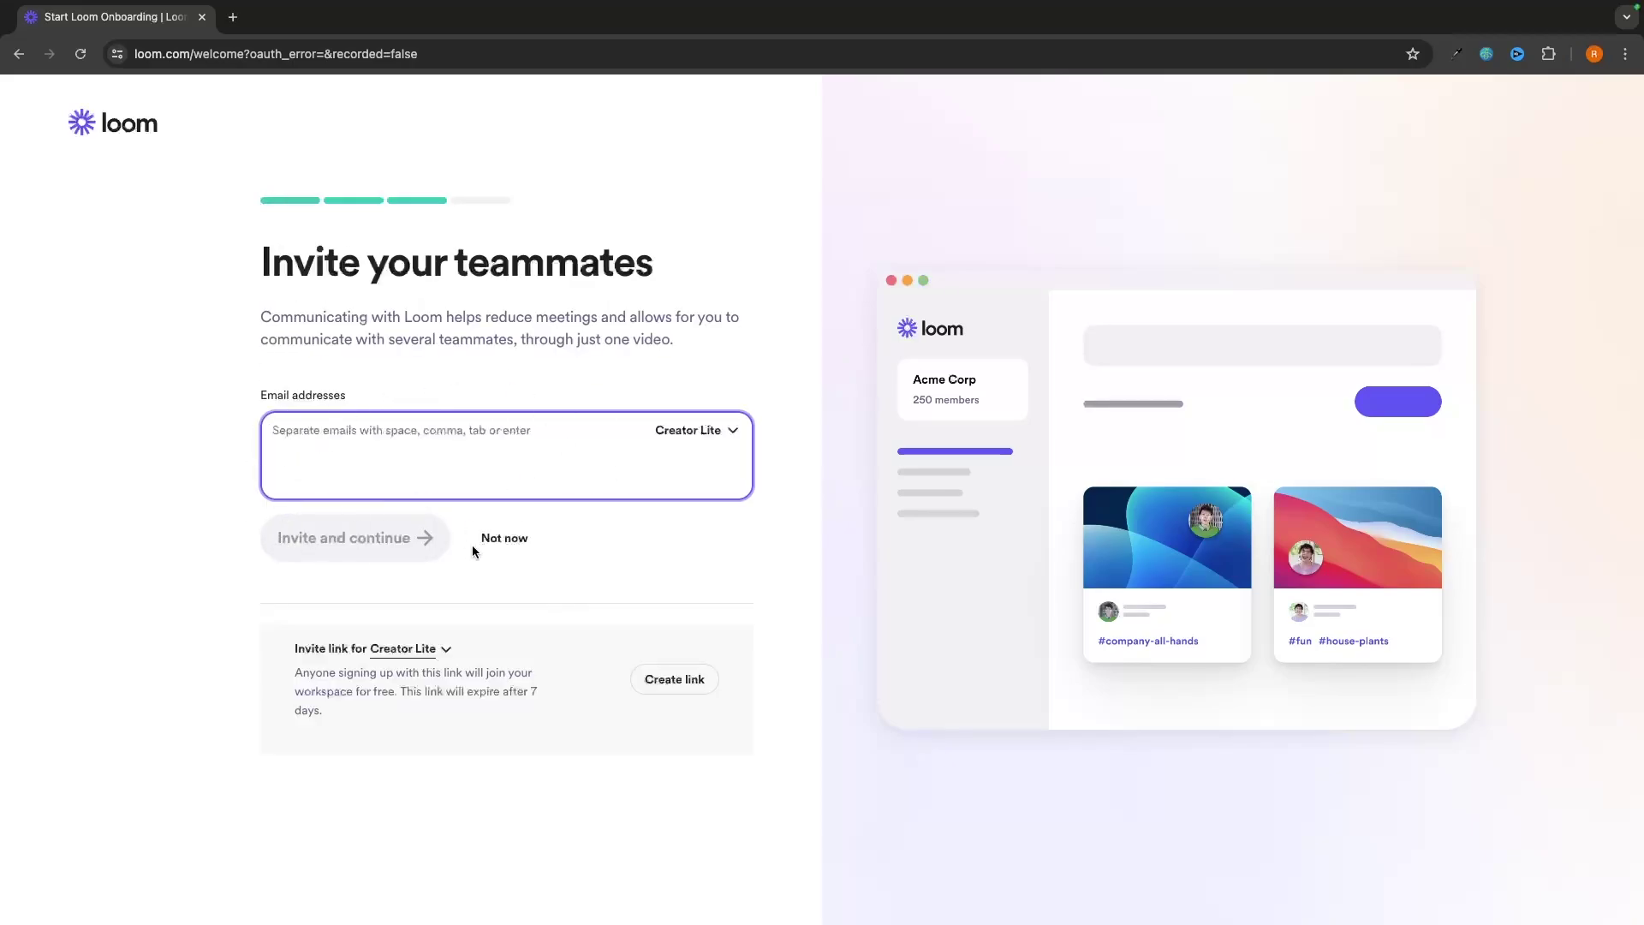
click(512, 539)
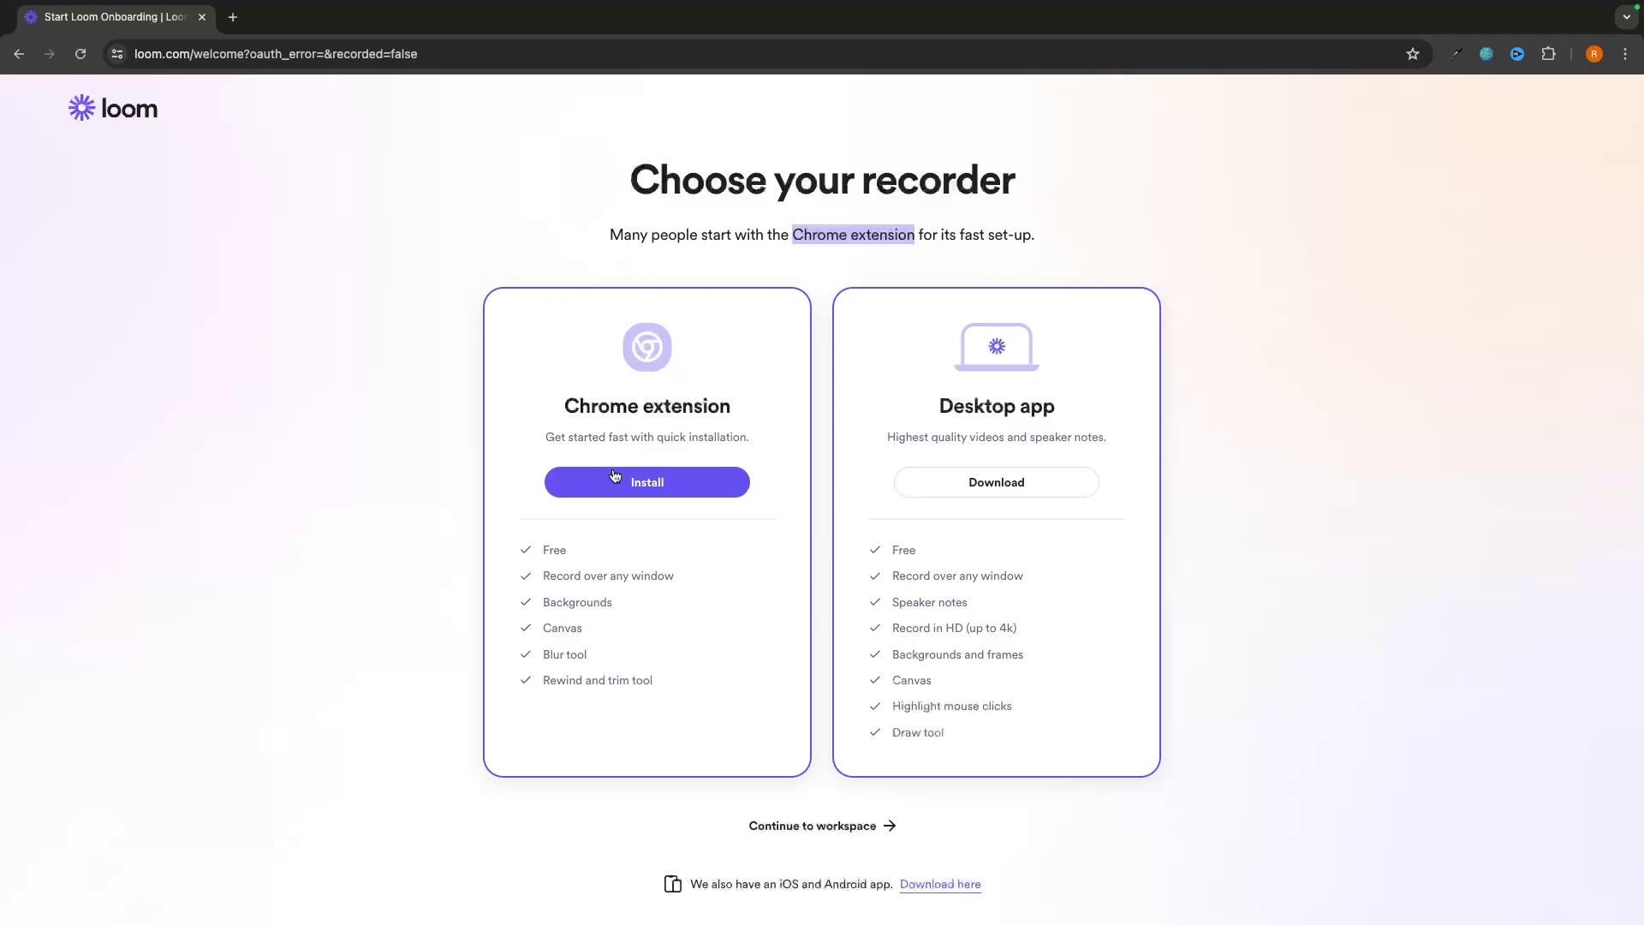
Compare the Chrome extension with the desktop app, examining the desktop app's recording quality, speaker notes, backgrounds and draw tool.
drag(558, 411, 747, 388)
drag(925, 409, 1053, 367)
drag(885, 631, 1029, 631)
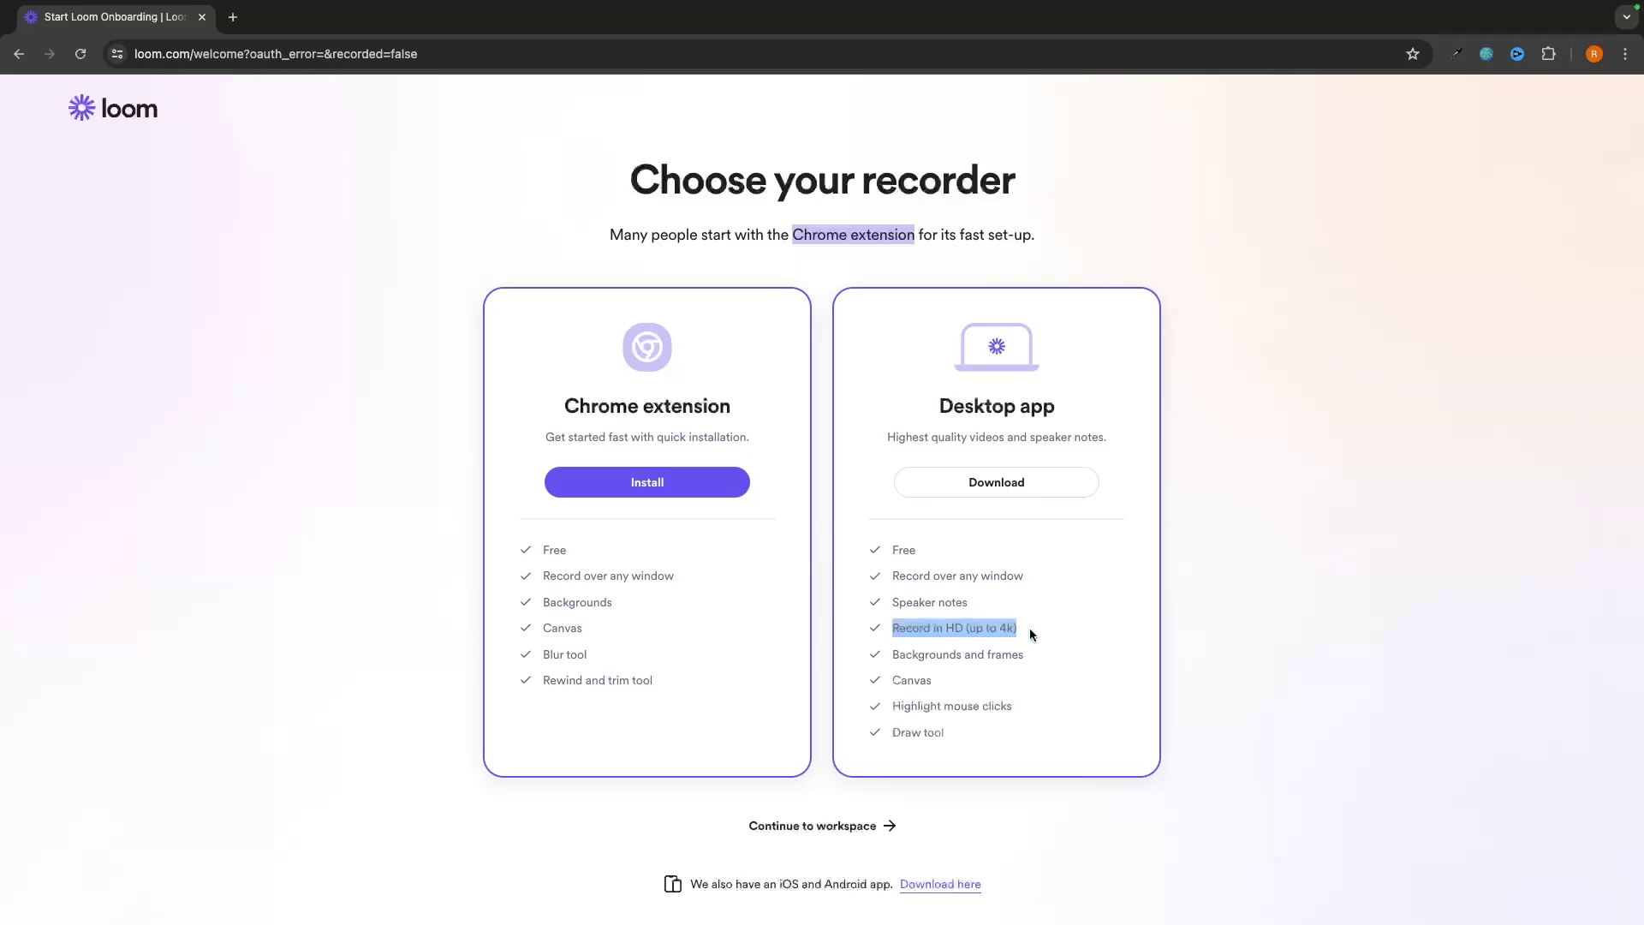
click(1009, 630)
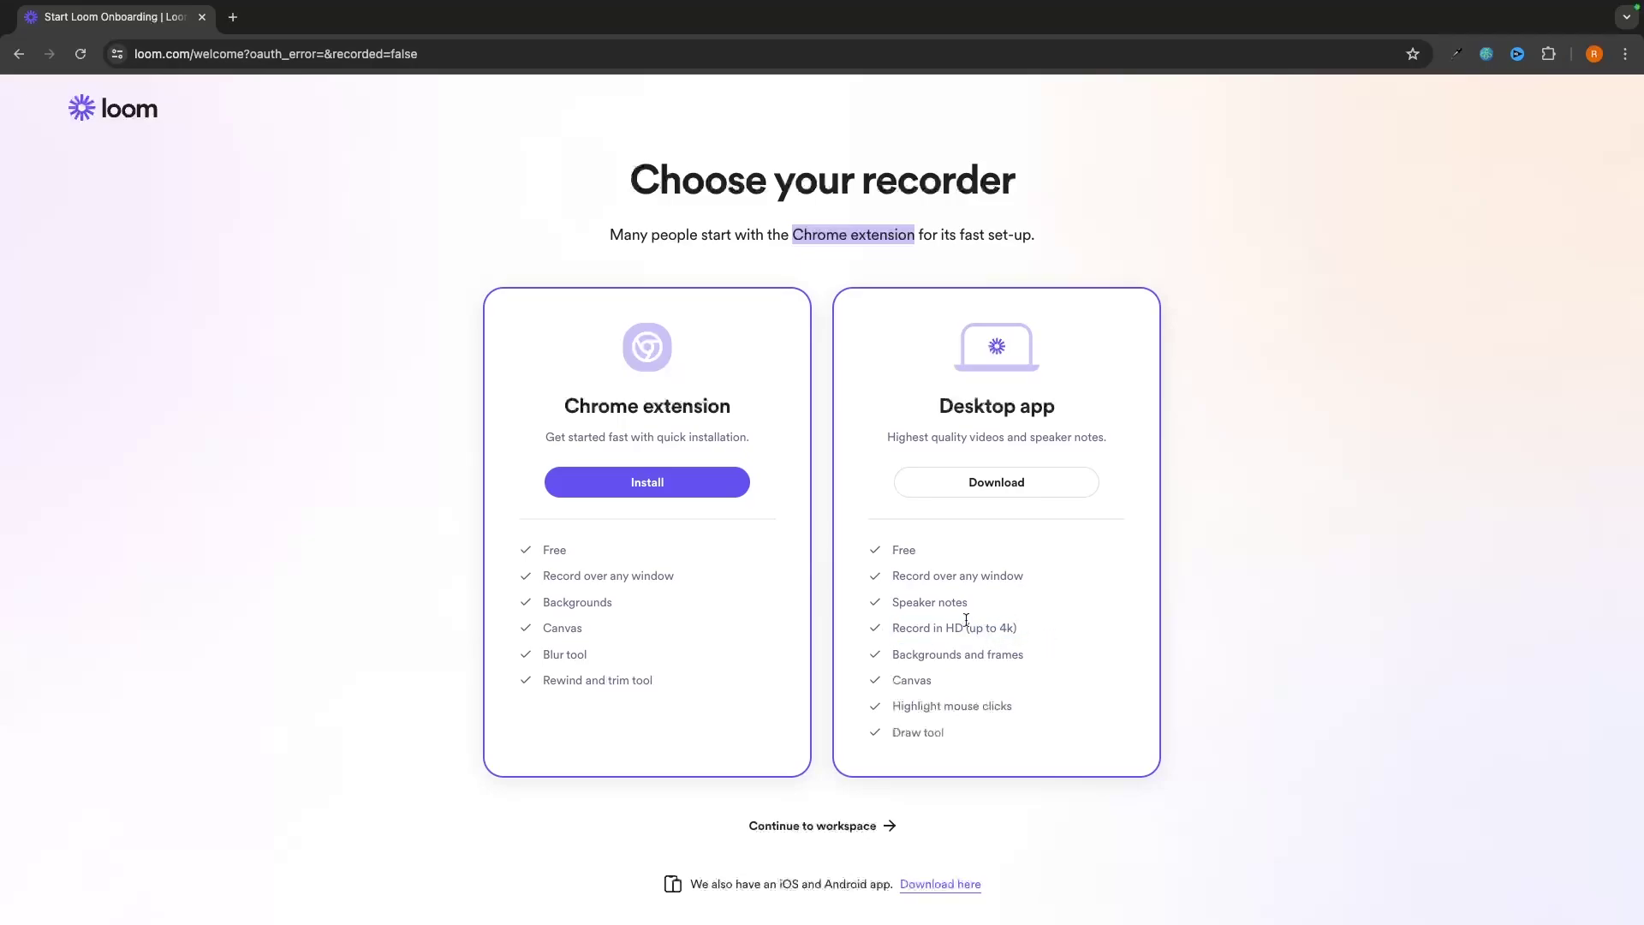
drag(890, 606, 1005, 608)
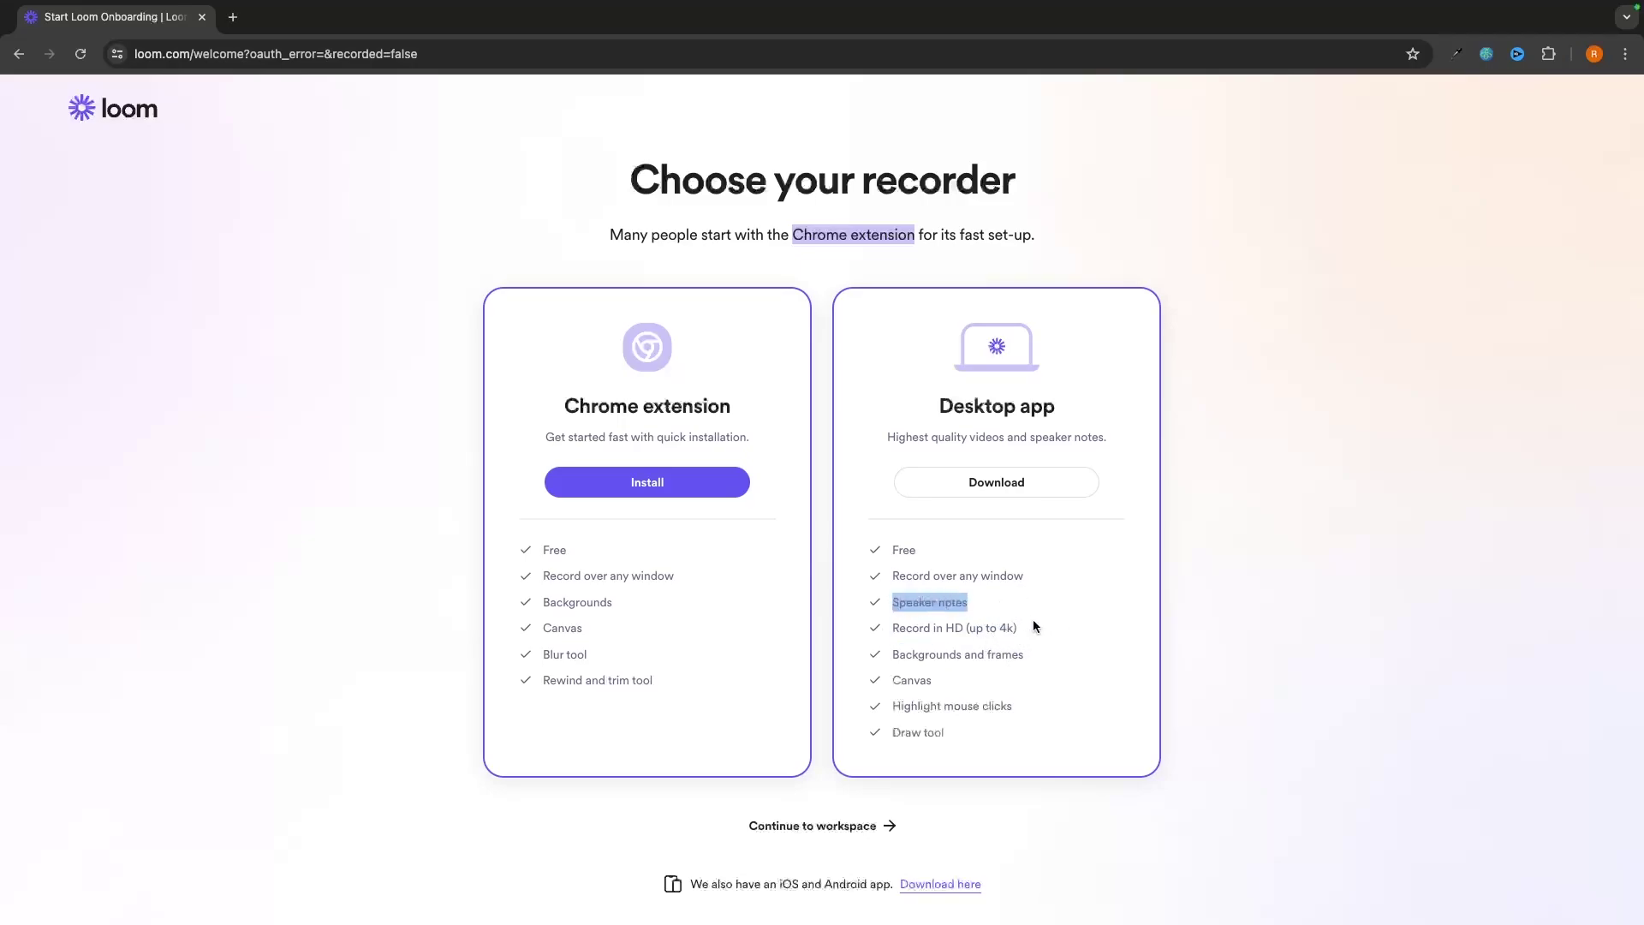
double_click(979, 654)
click(1059, 677)
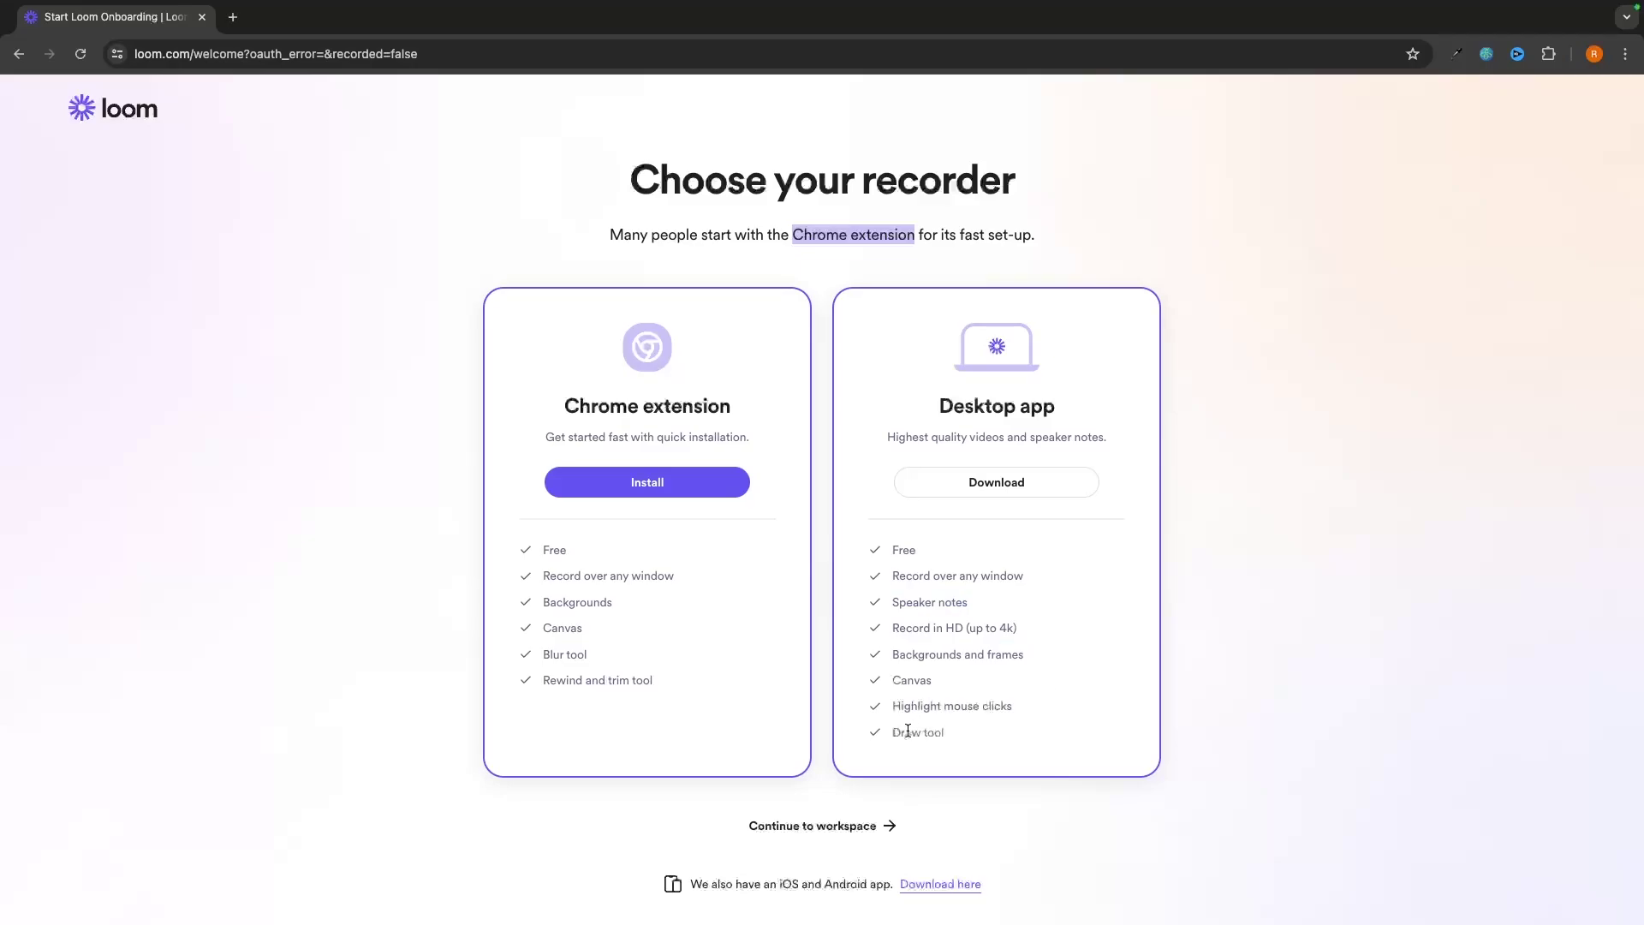
click(993, 742)
Download the desktop app for MacOS with an Apple M chip and open the Loom-0.242.0-arm64.dmg installer.
click(999, 493)
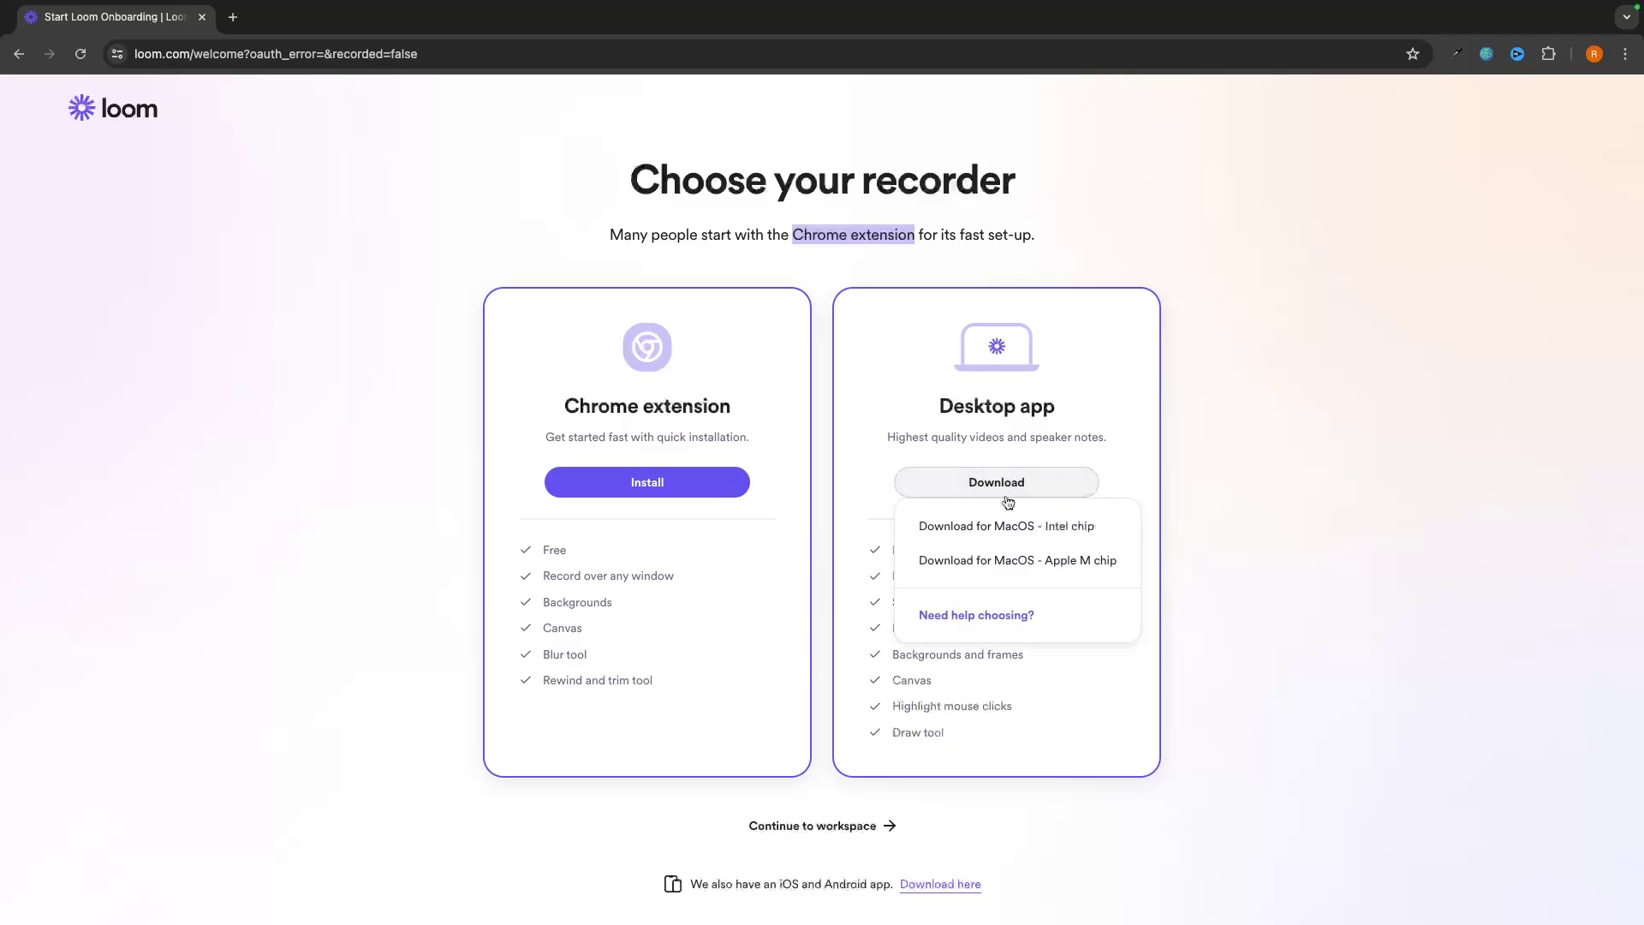
click(788, 479)
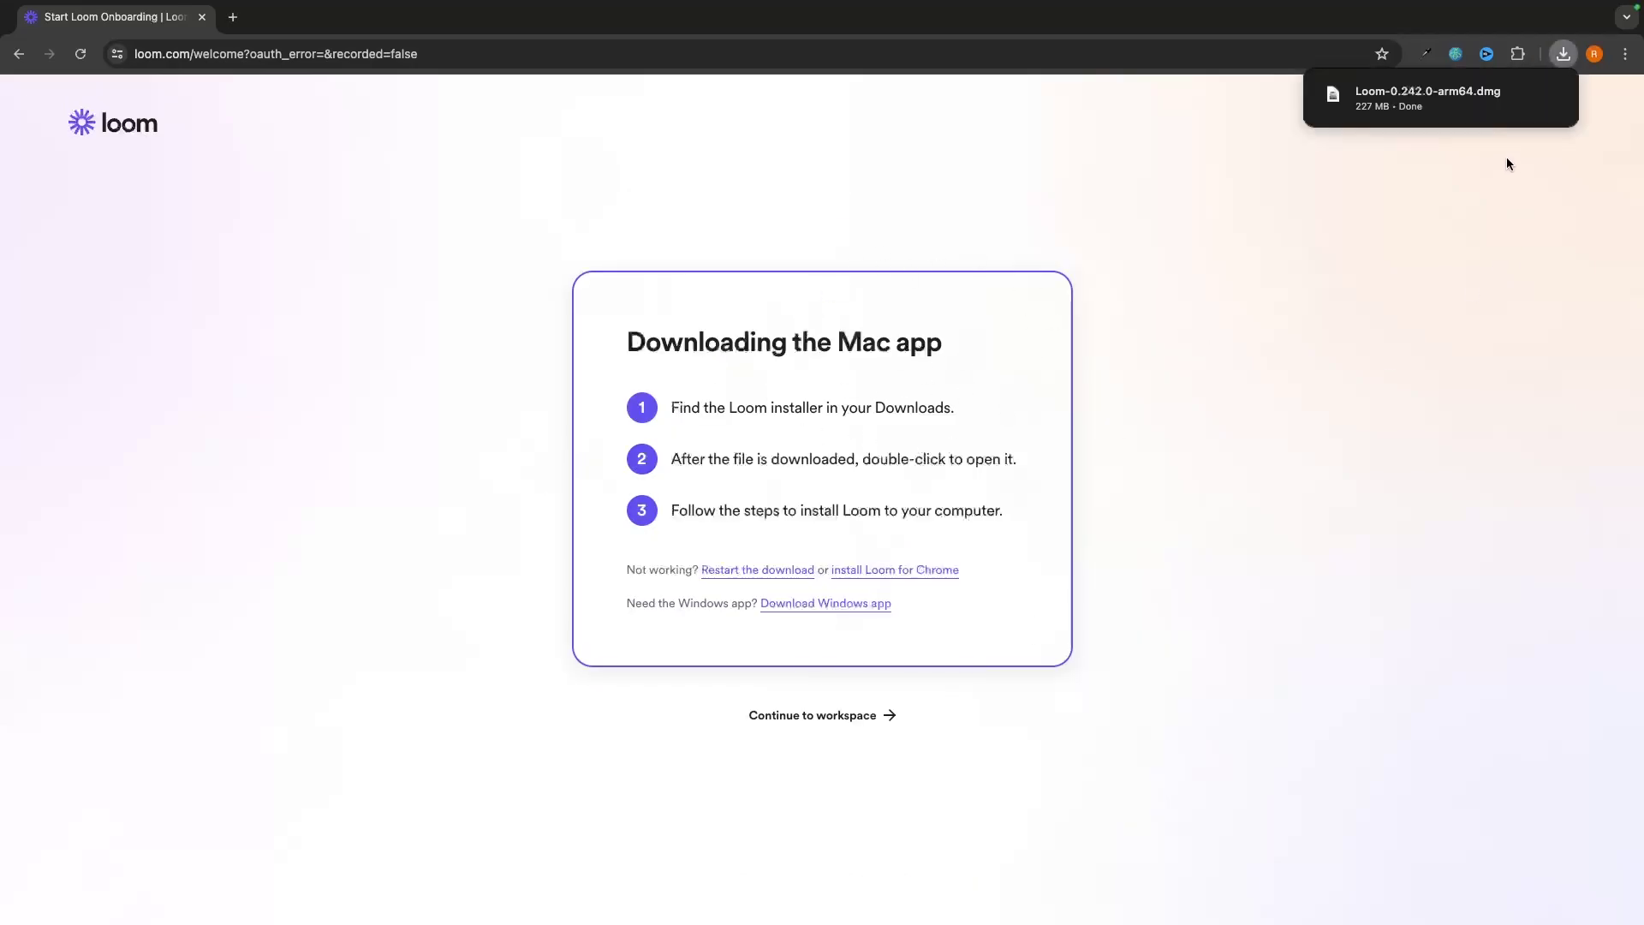
click(1468, 103)
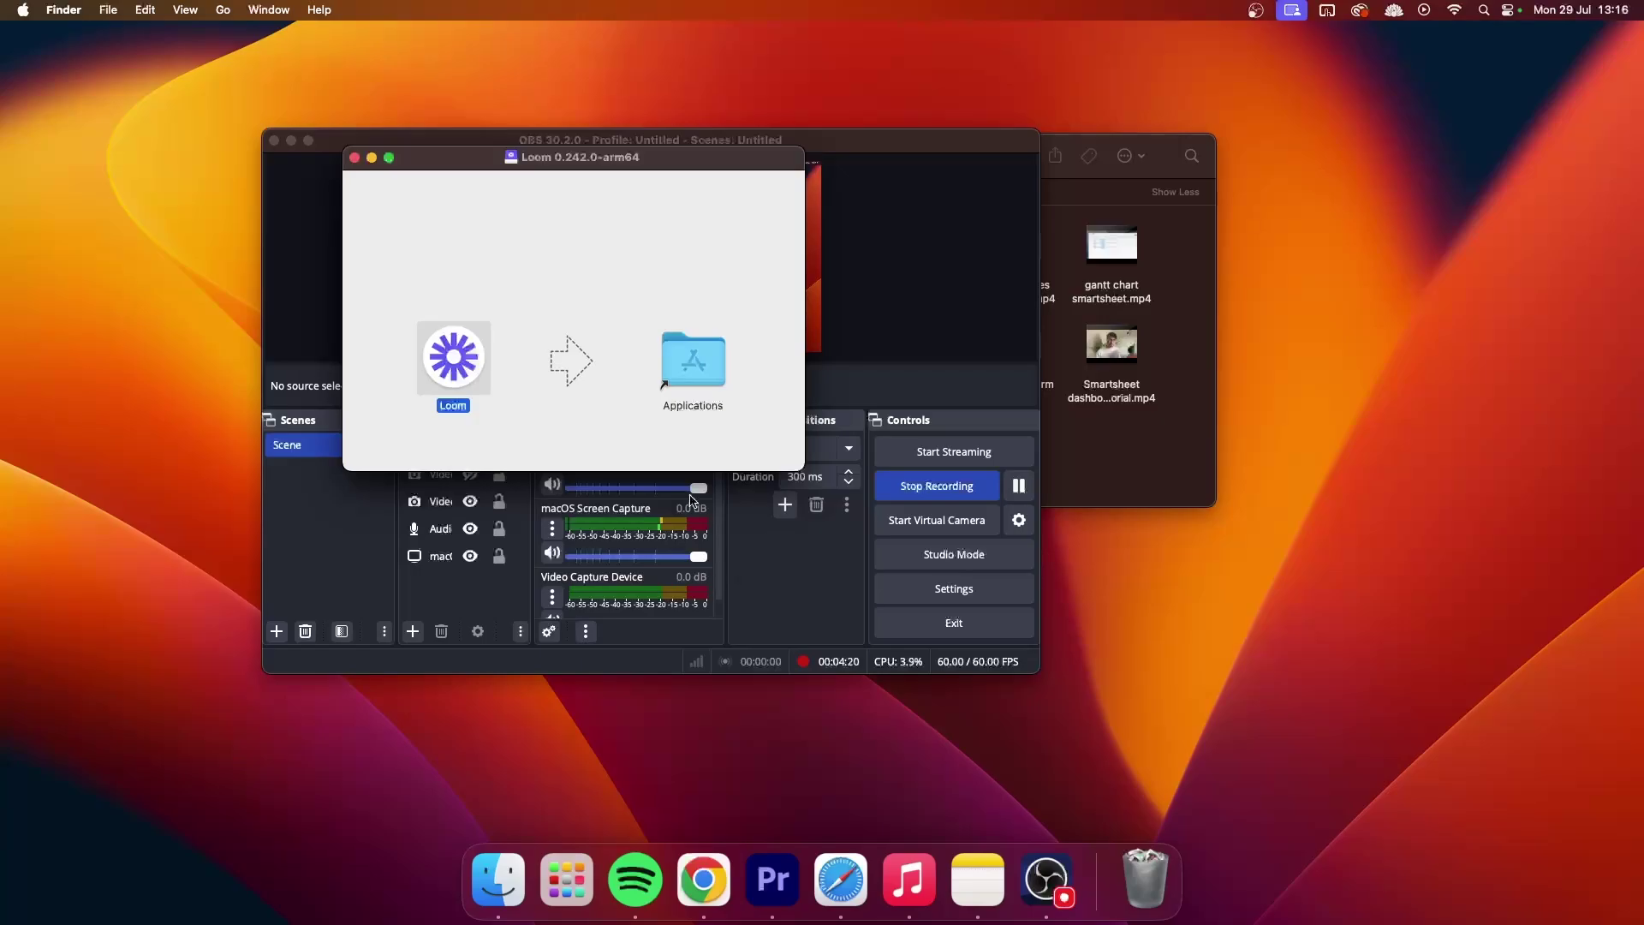
Open the Applications folder from the installer window and launch Loom from it.
double_click(694, 364)
scroll(893, 441, up, 10)
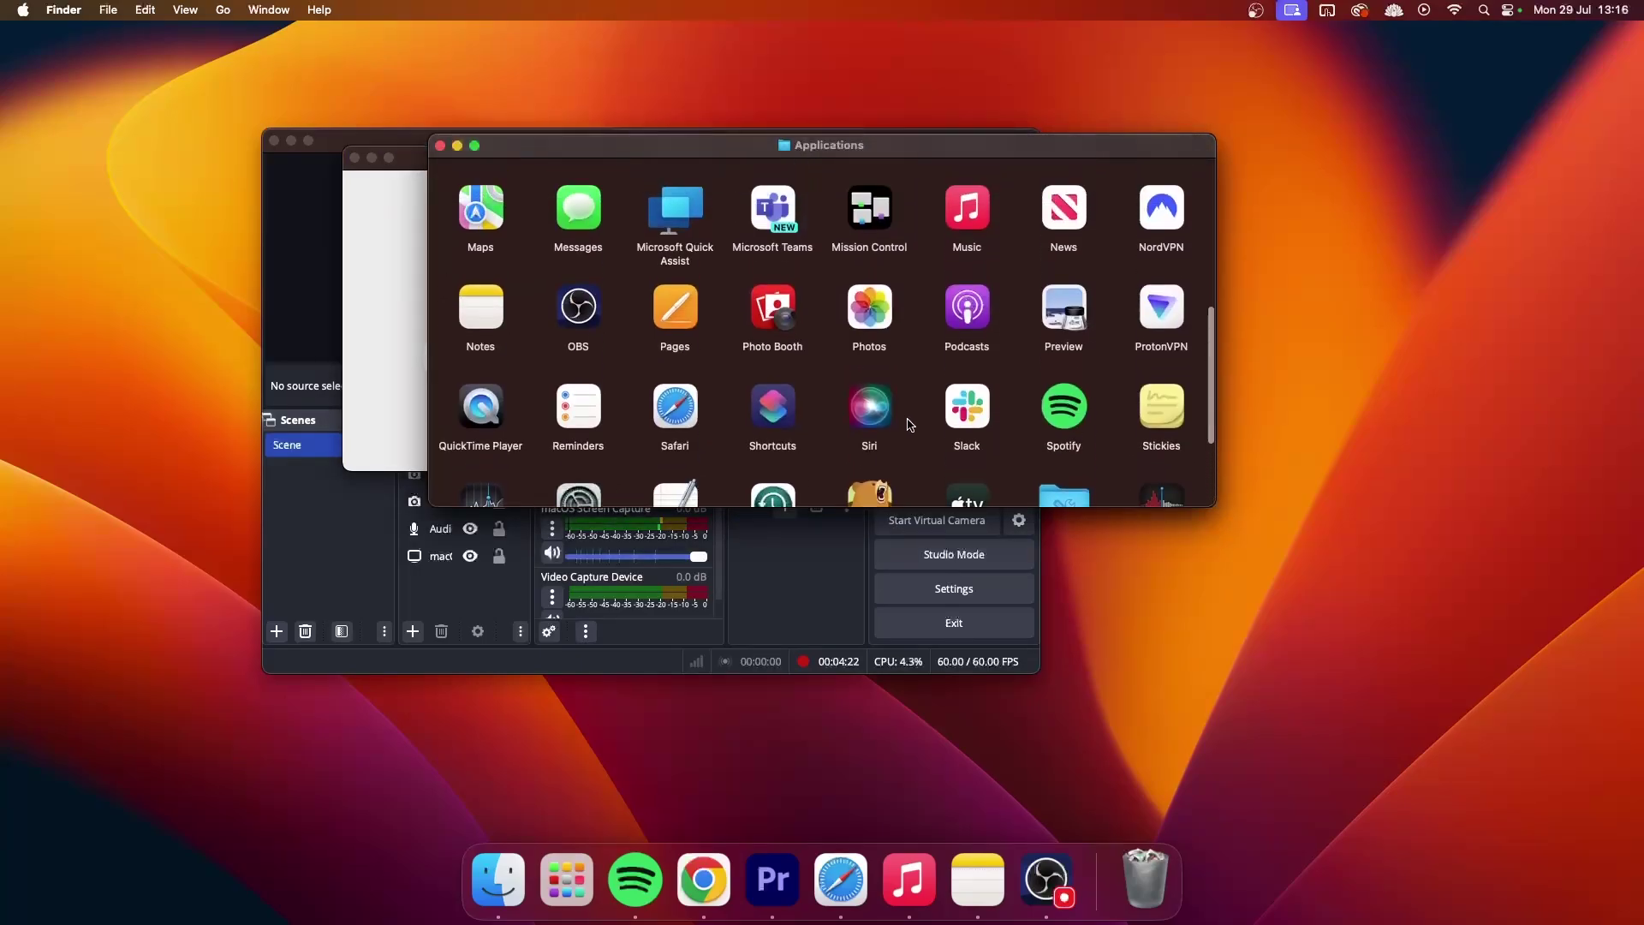
scroll(945, 439, down, 2)
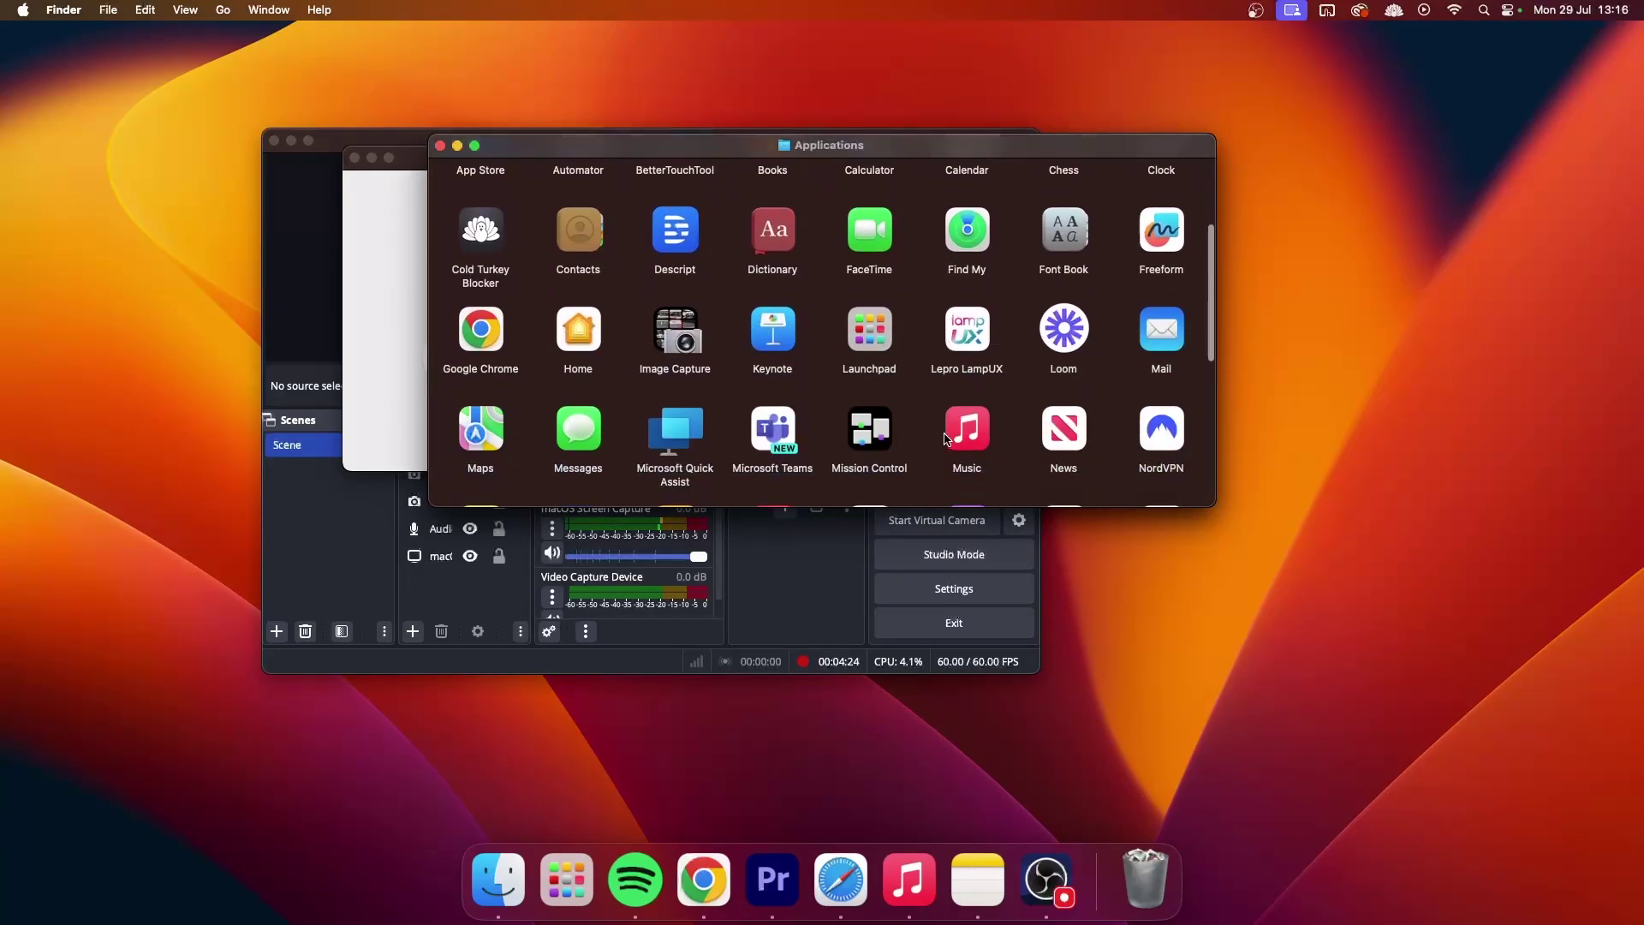
double_click(1064, 328)
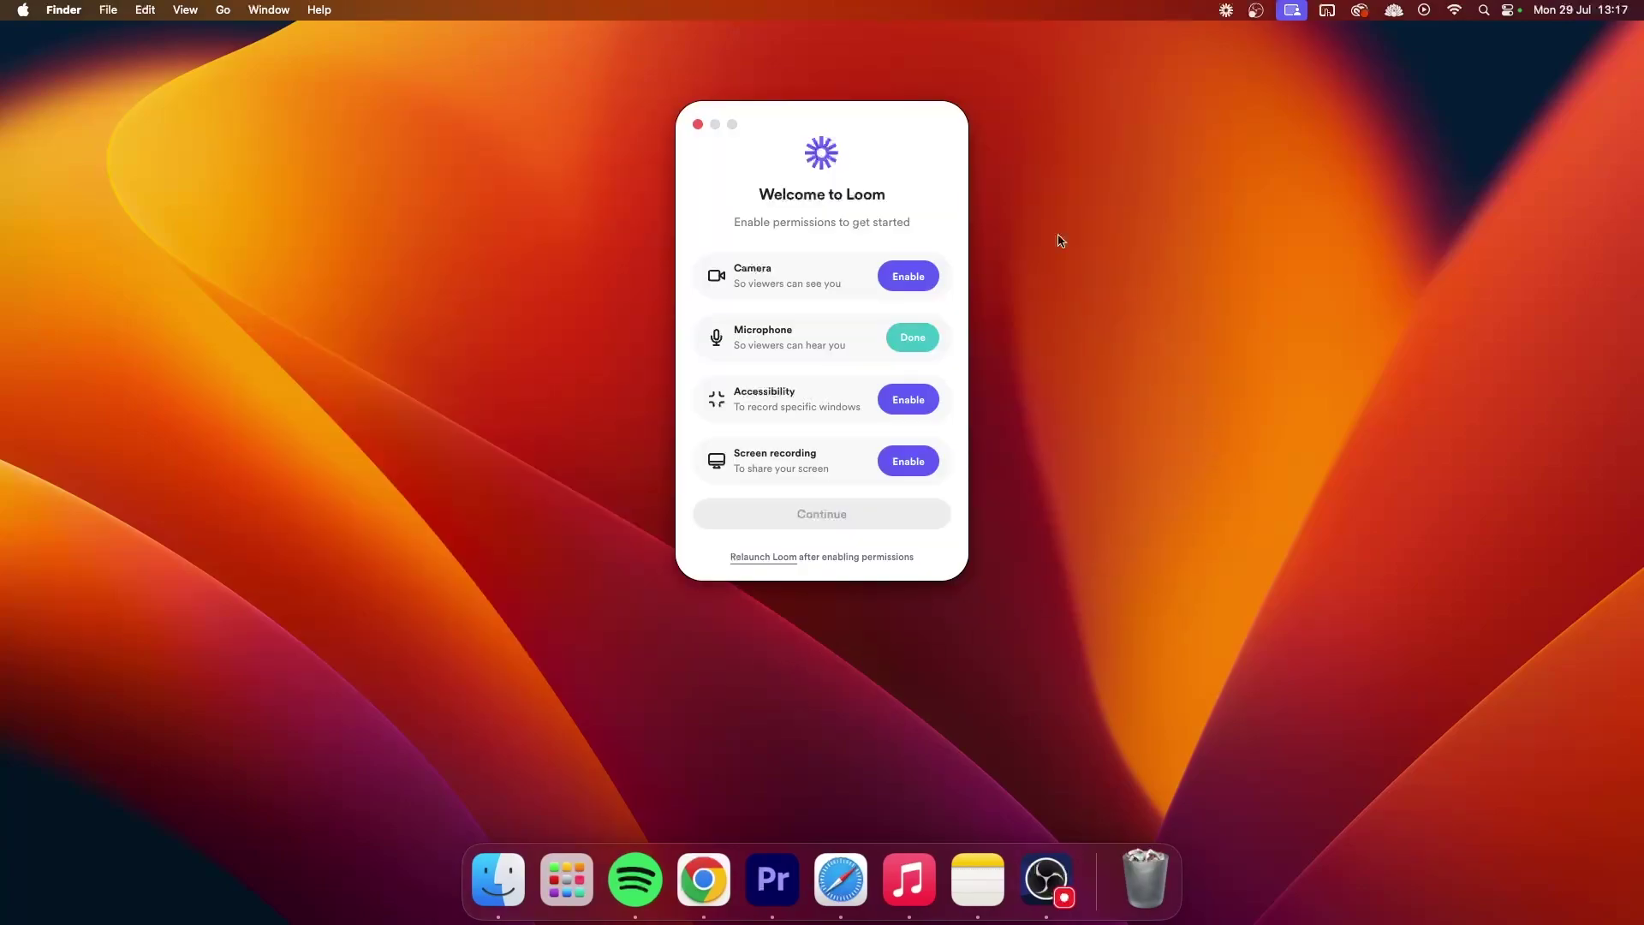
Grant Loom the Camera permission and allow it Accessibility control in System Settings.
click(907, 283)
click(883, 322)
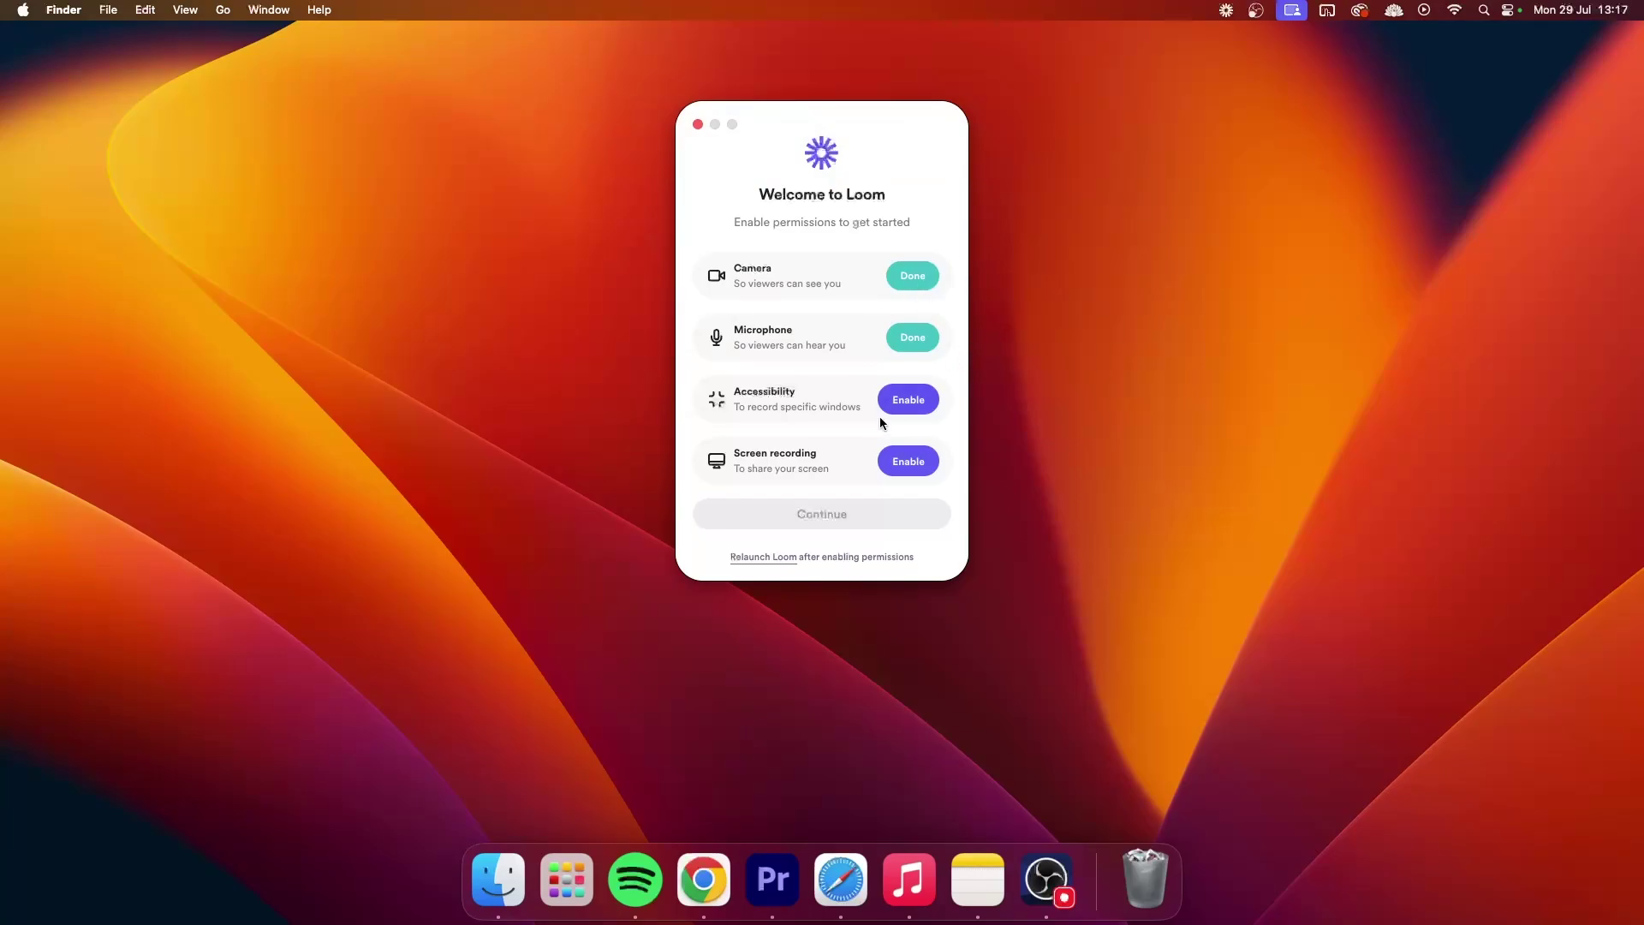
click(931, 398)
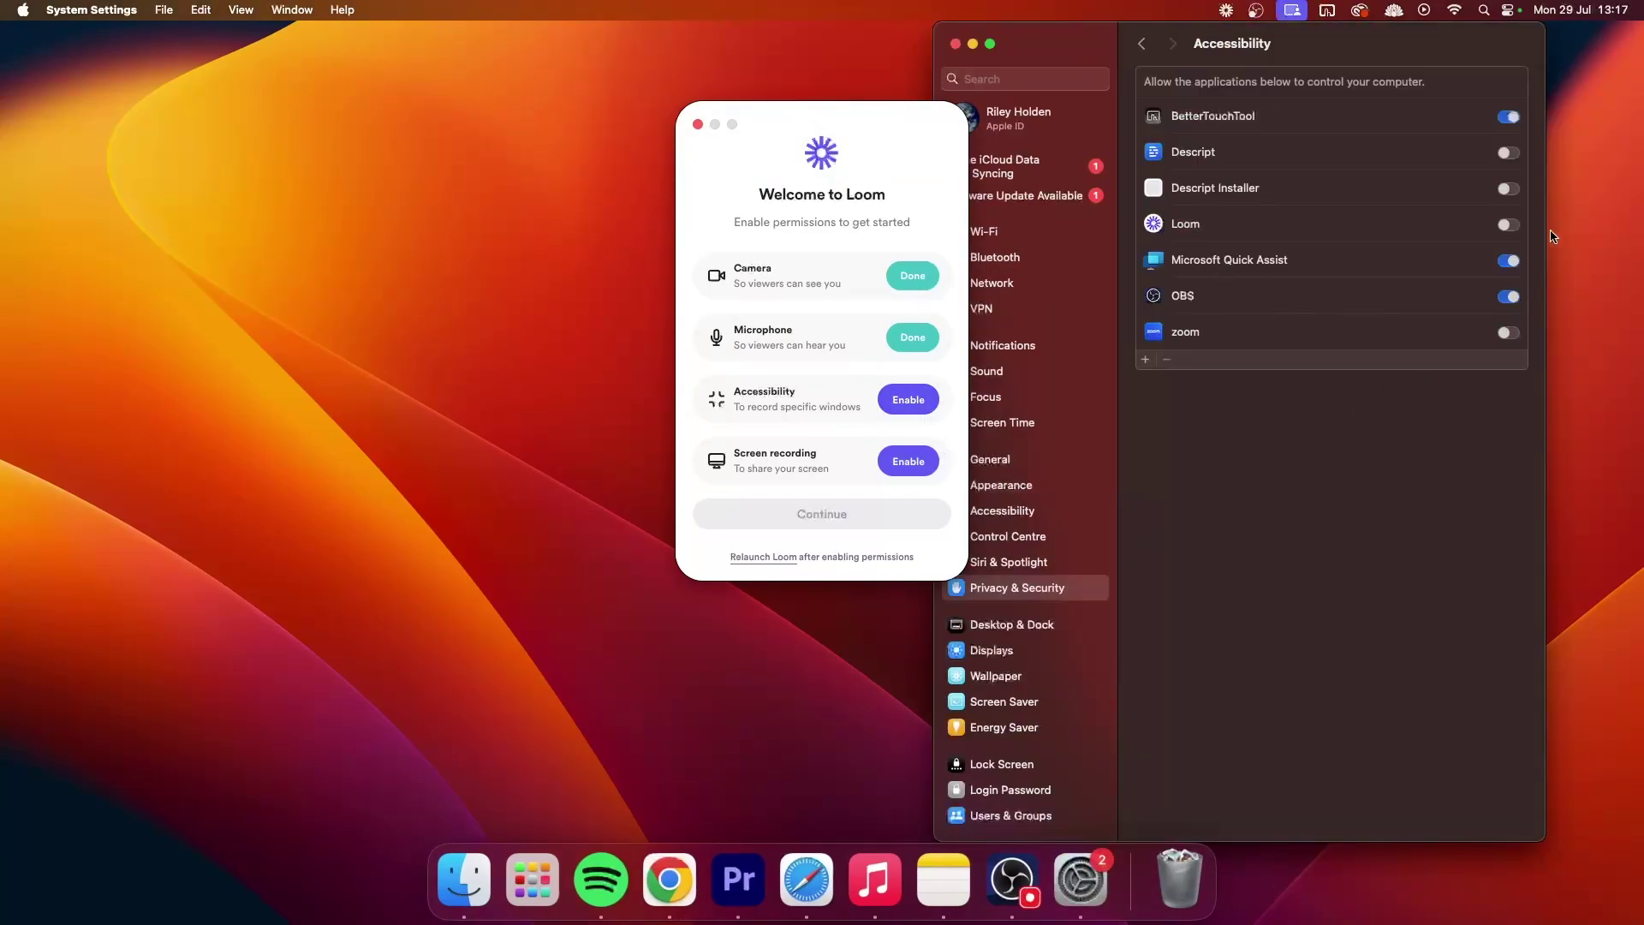
click(1507, 225)
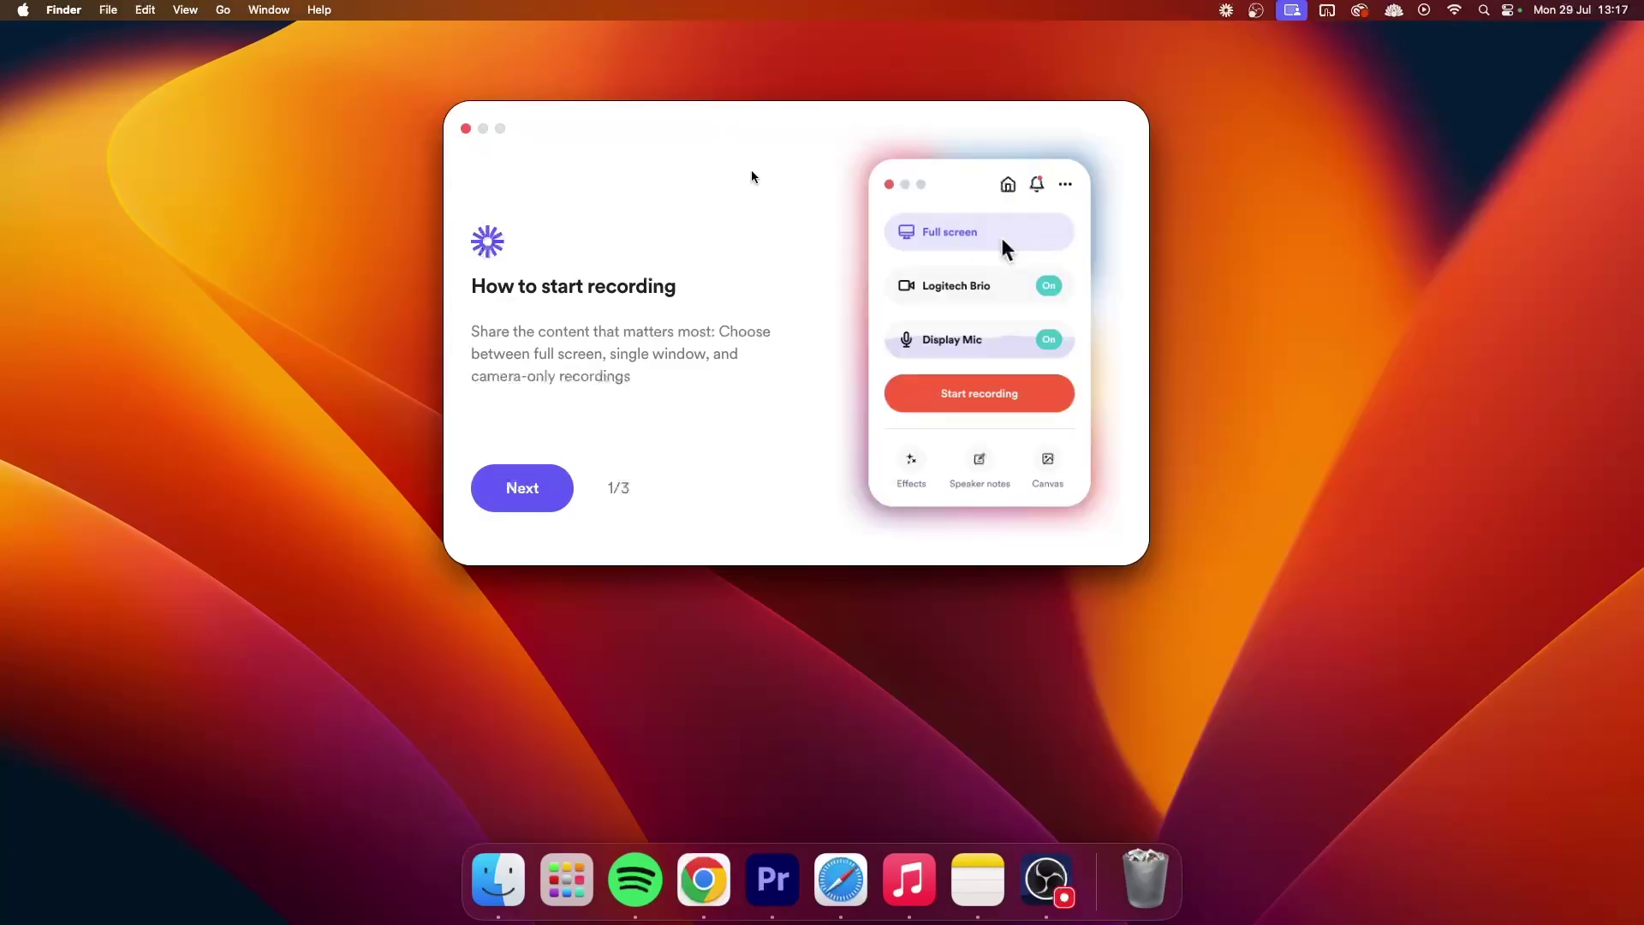
Go through the three-page recording introduction and finish it to reach the recorder.
click(507, 505)
click(524, 503)
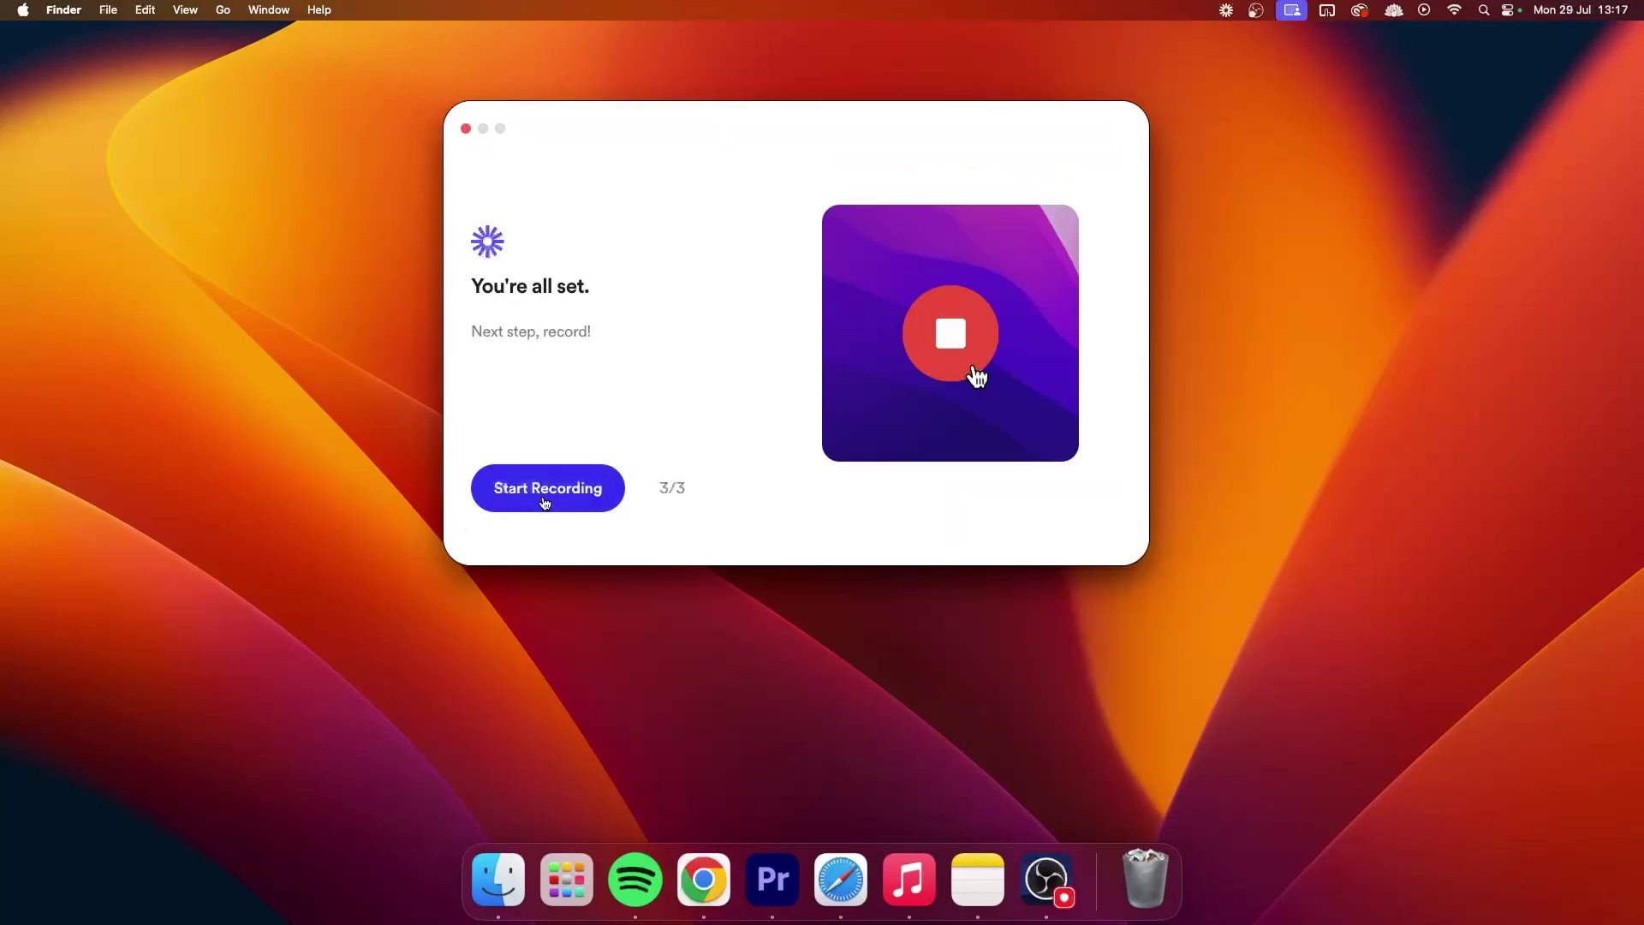
click(549, 500)
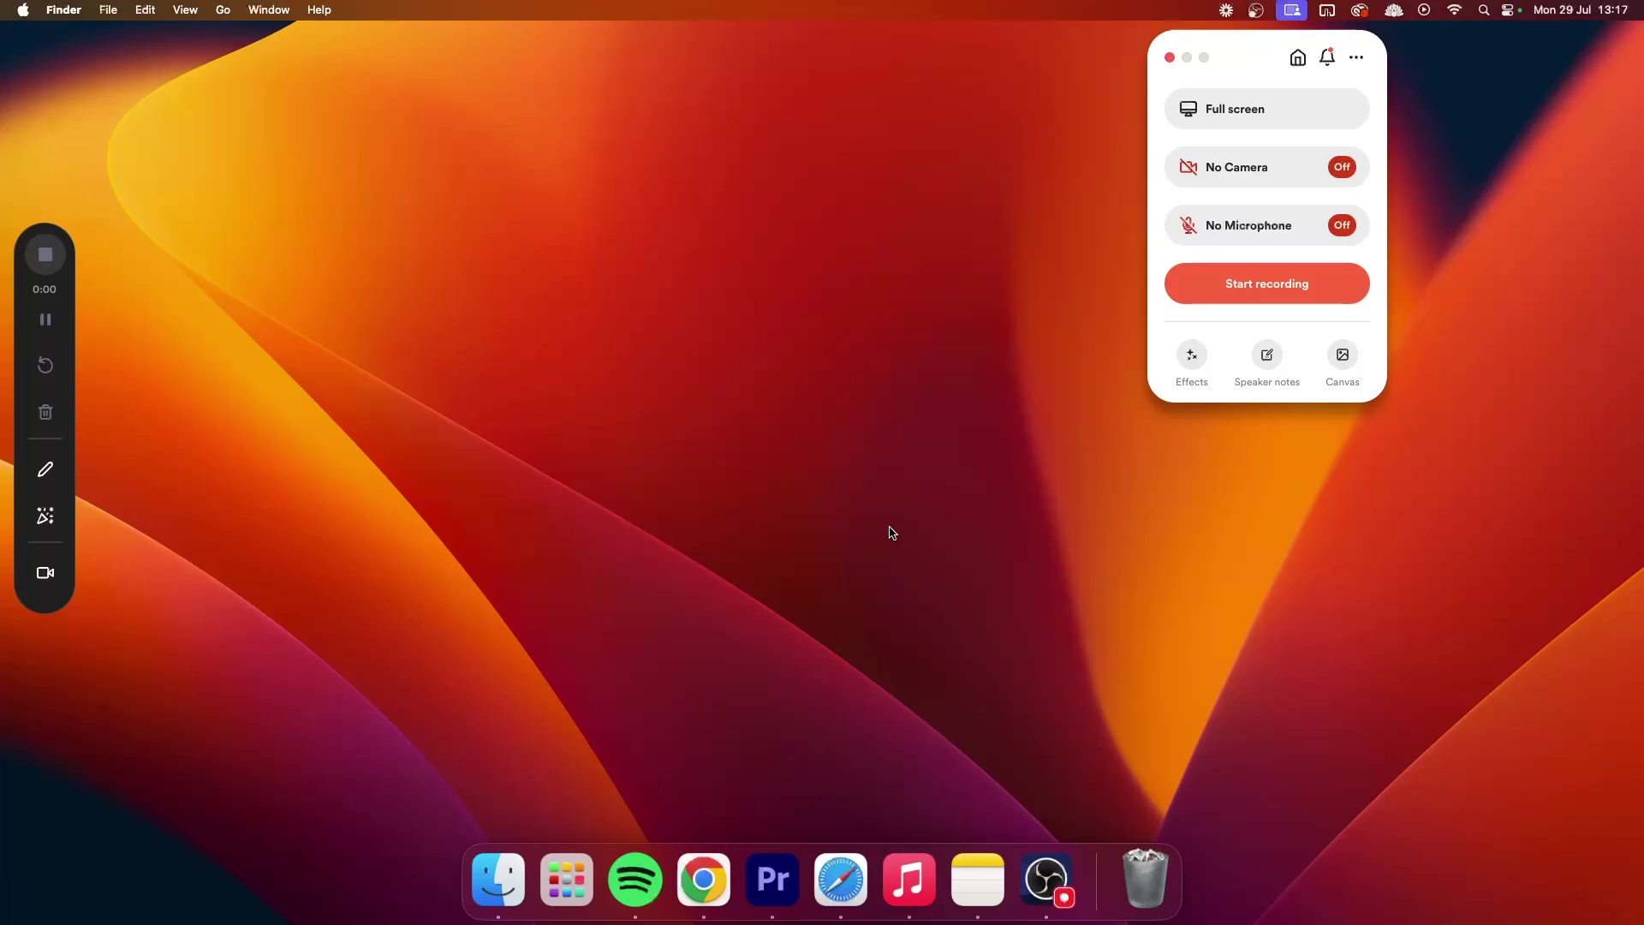
Close the Loom recorder and relaunch it by searching for the app on the Mac.
click(1169, 58)
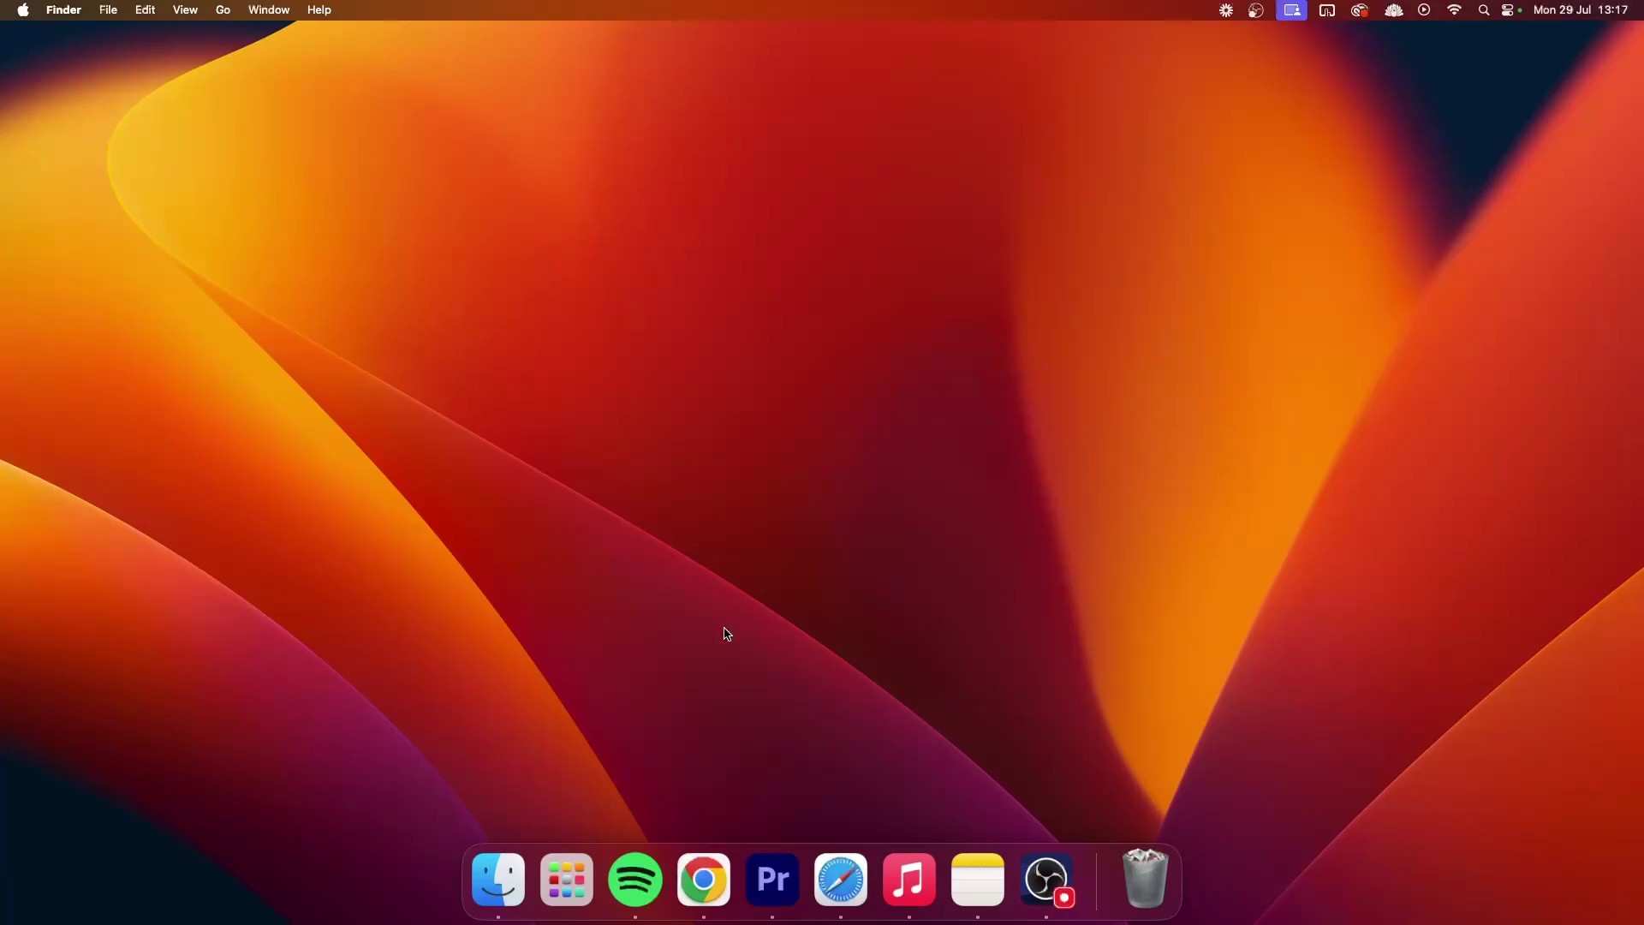
key(super+space)
text(lo)
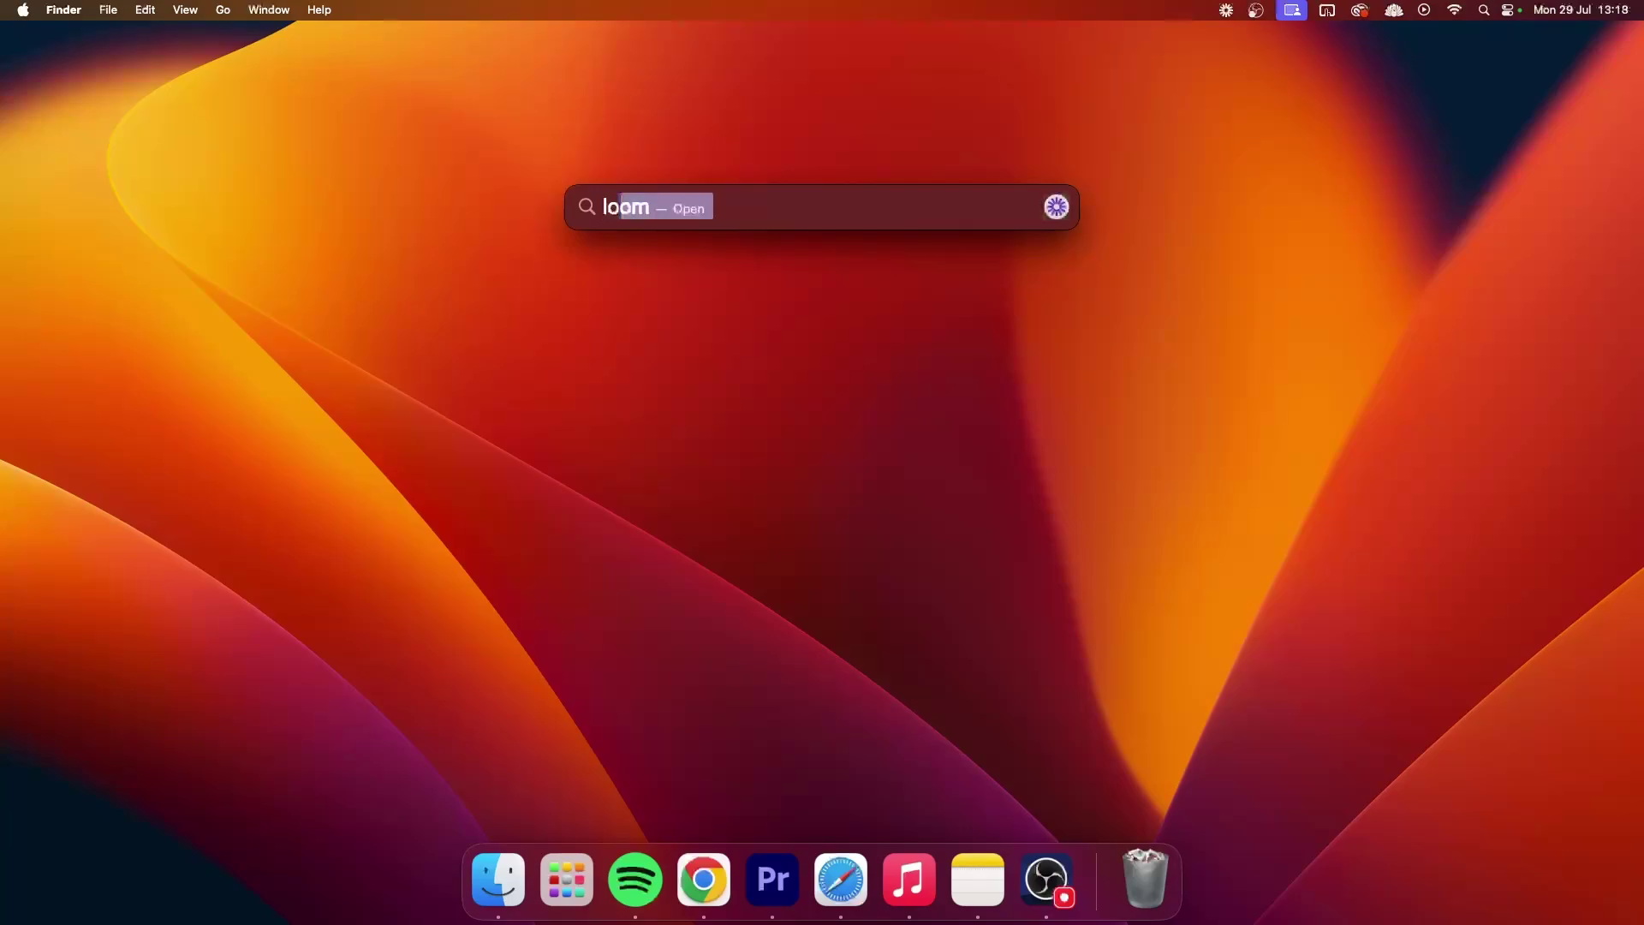
key(Return)
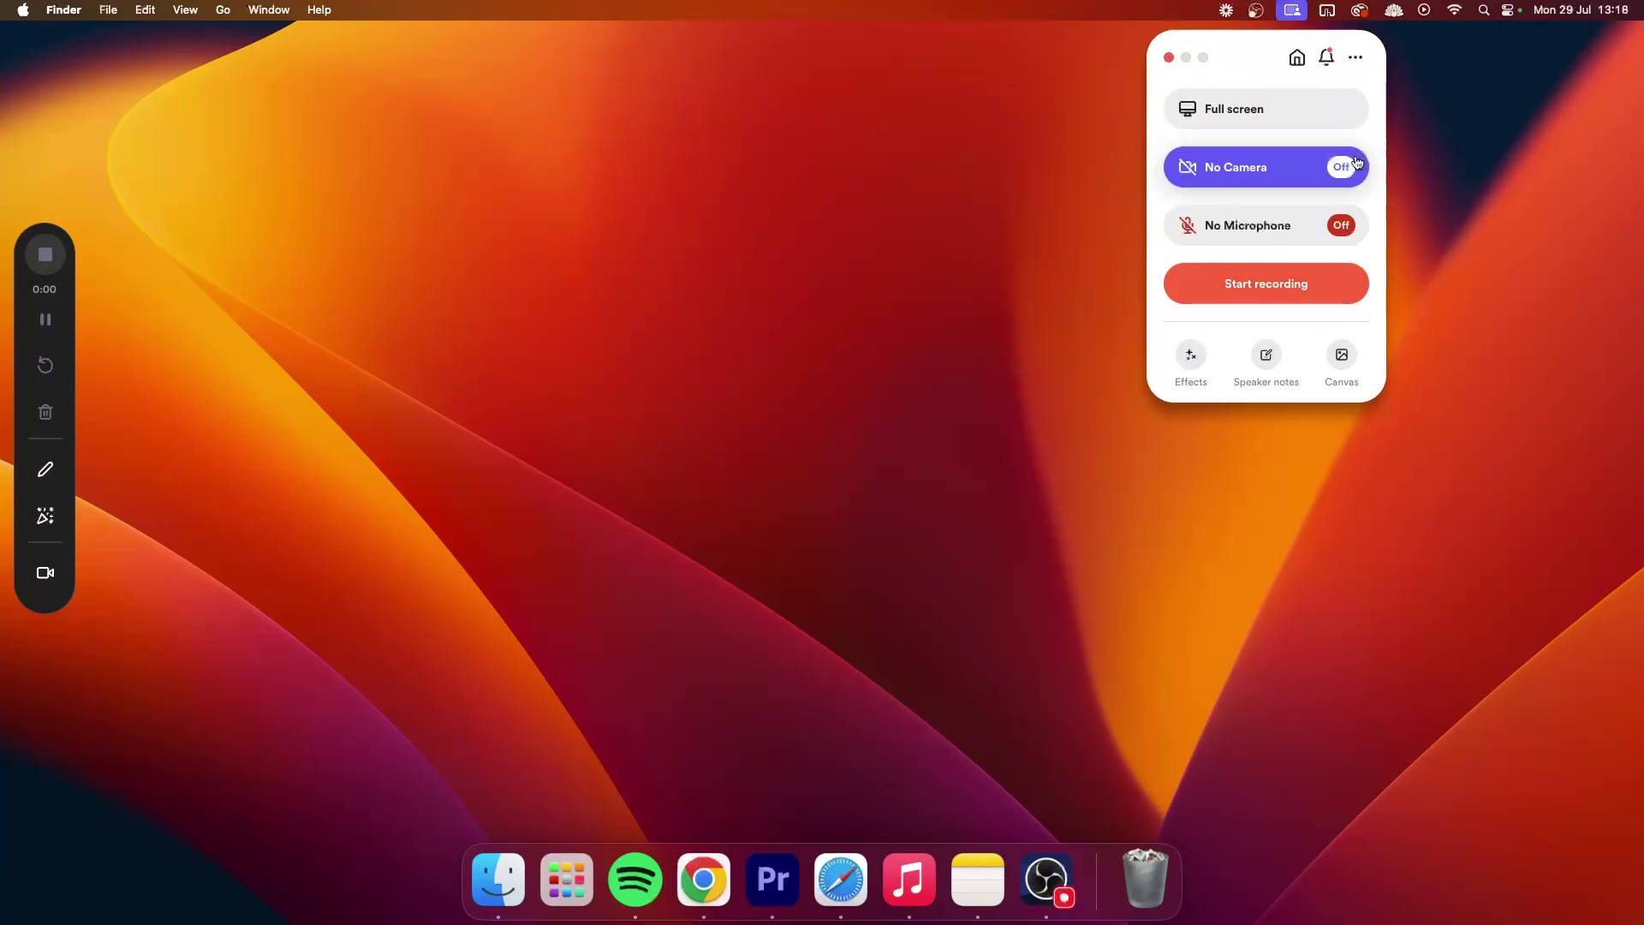
Set the capture area to Specific window, pick the Chrome window showing the Loom page, and allow Loom to control System Events.
click(1239, 118)
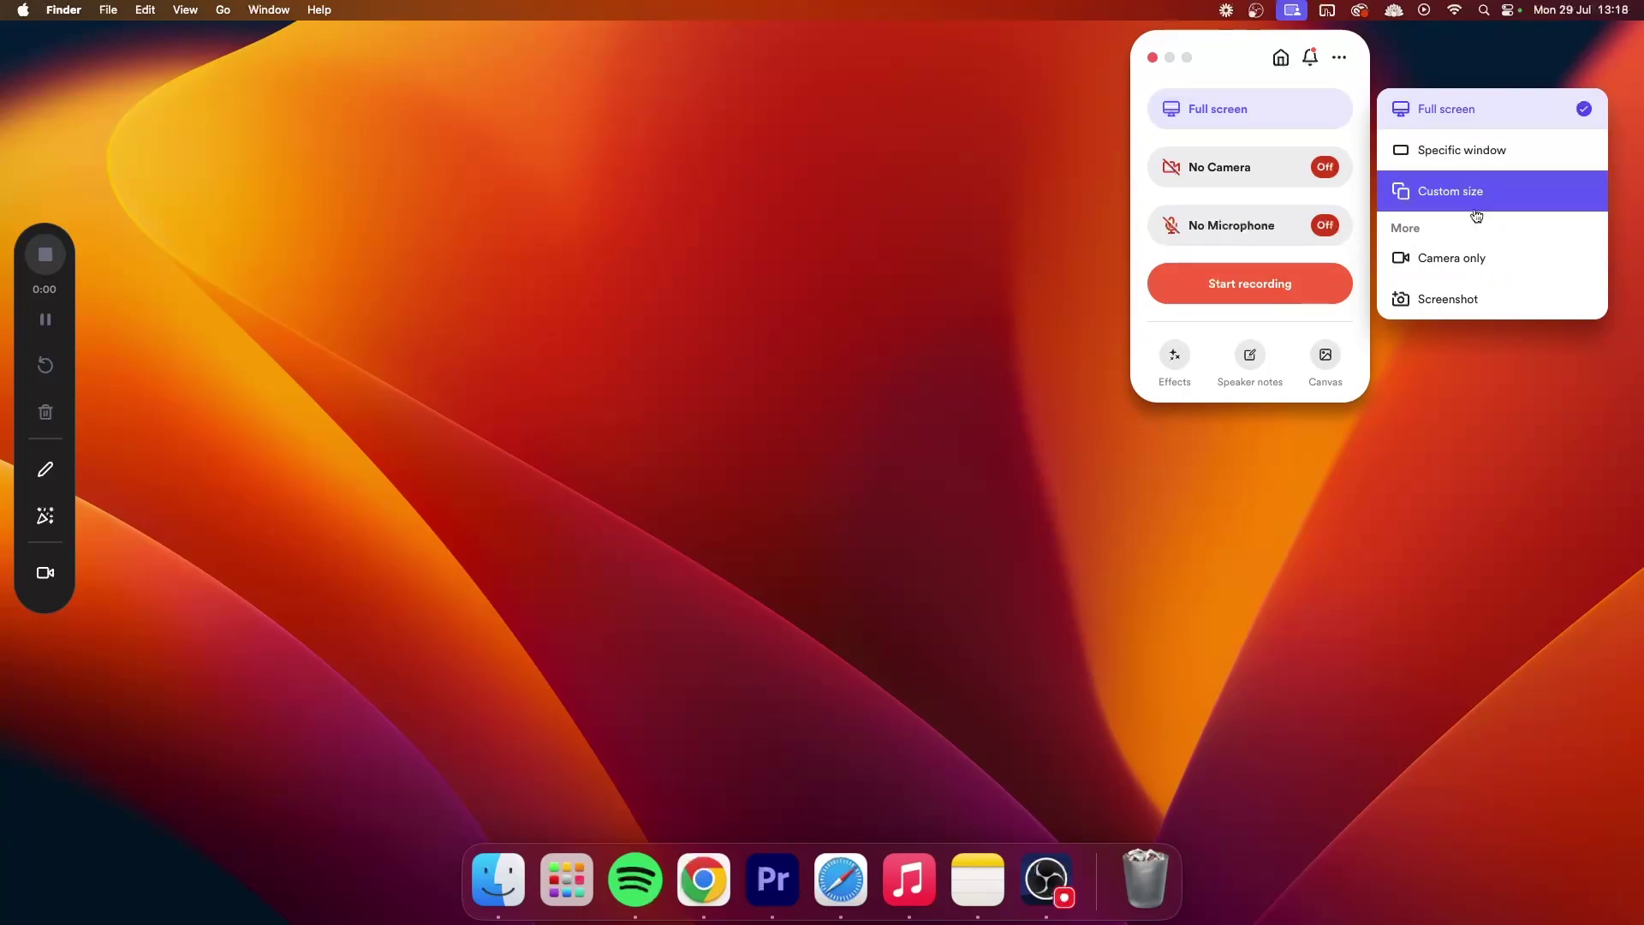
click(1474, 167)
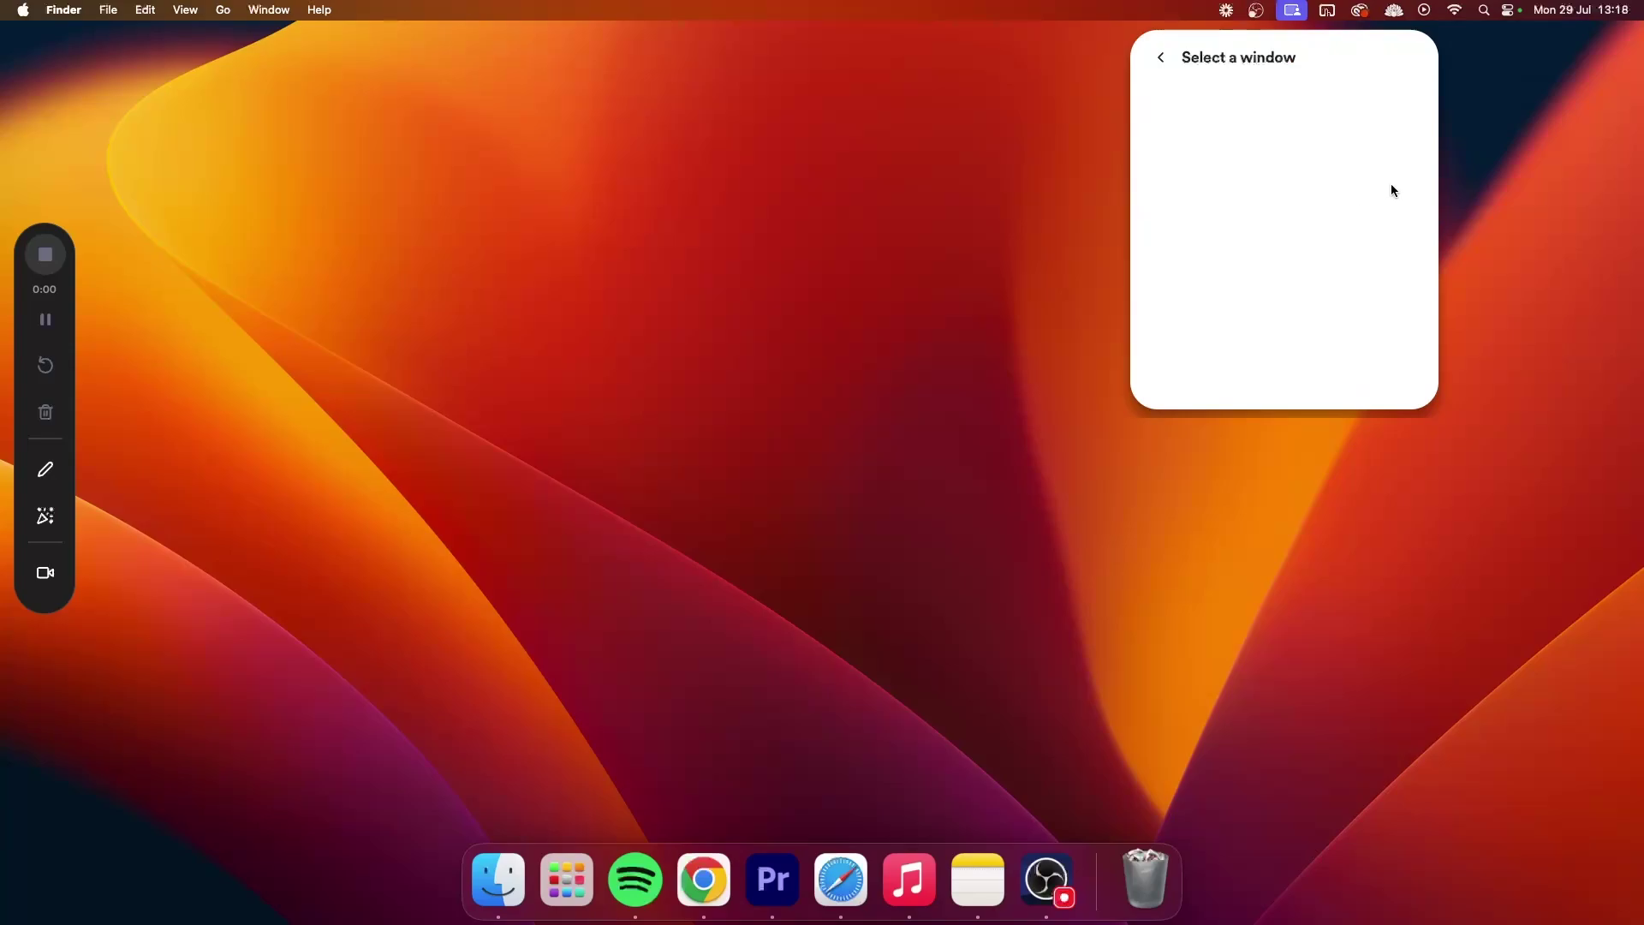
click(703, 878)
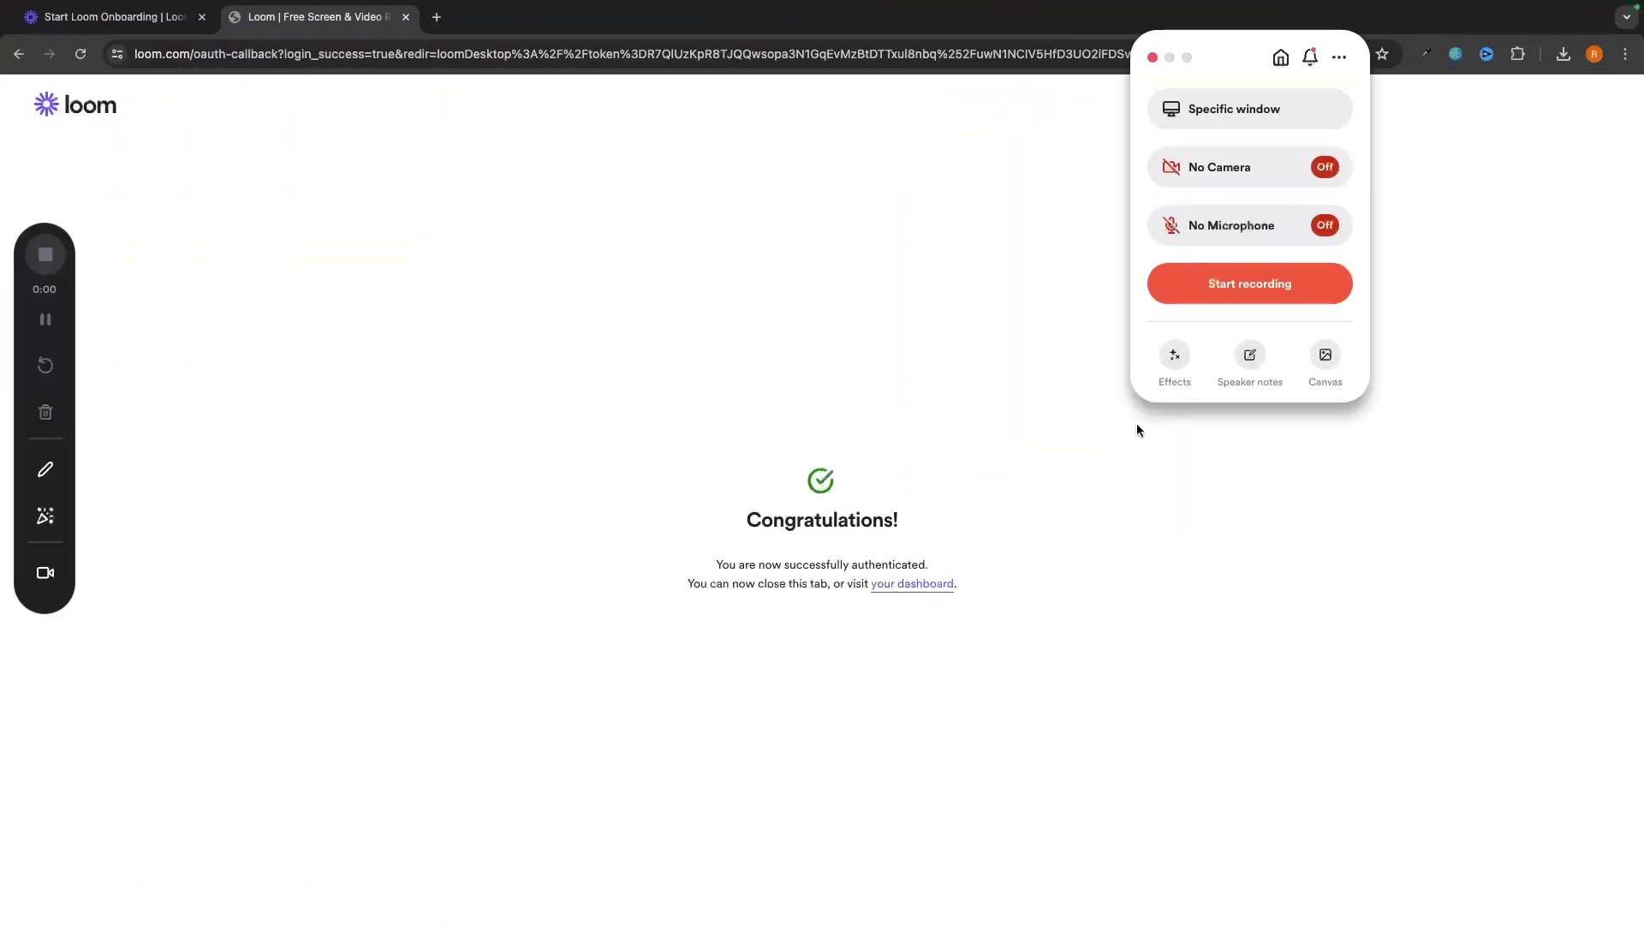
click(1237, 112)
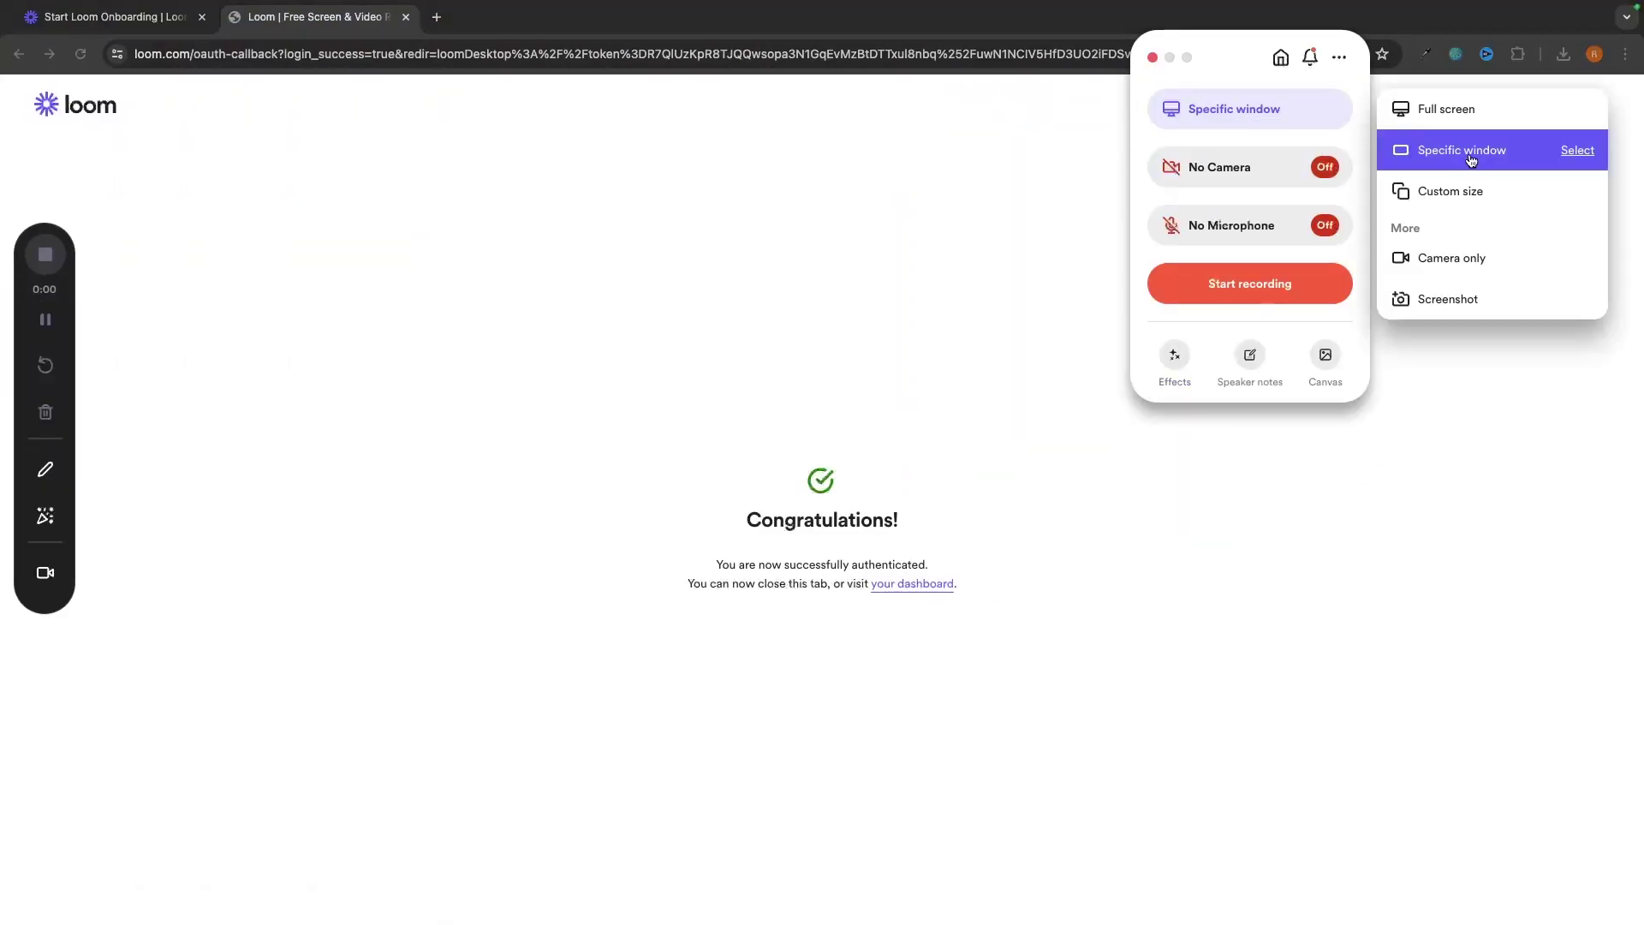
click(1471, 163)
click(1257, 147)
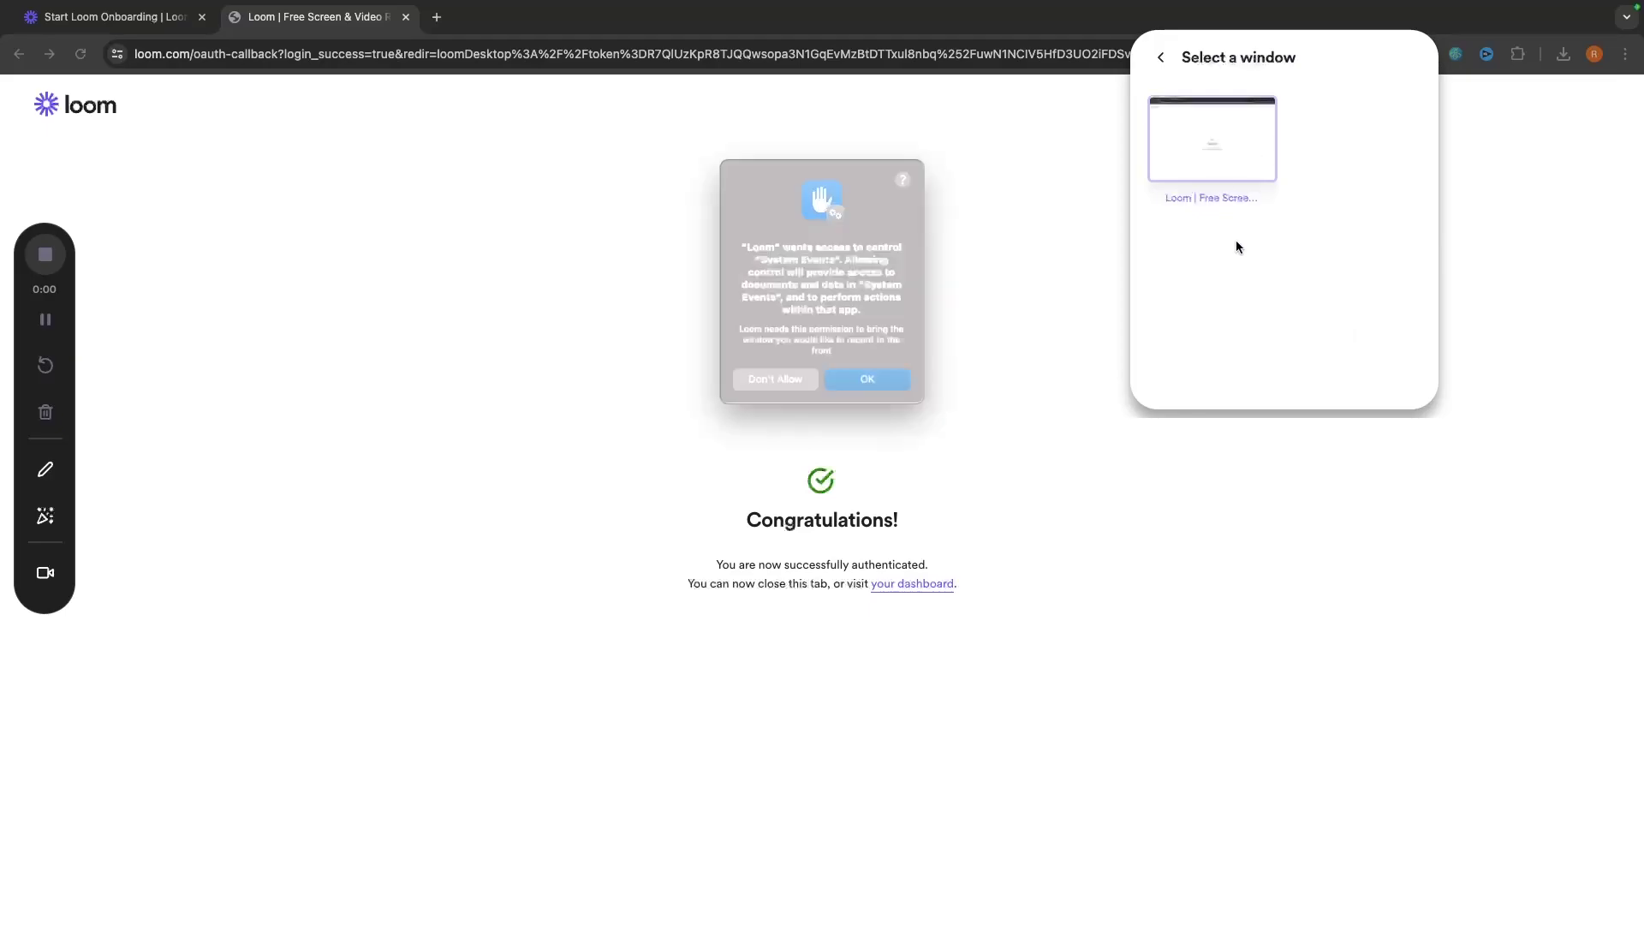
click(878, 393)
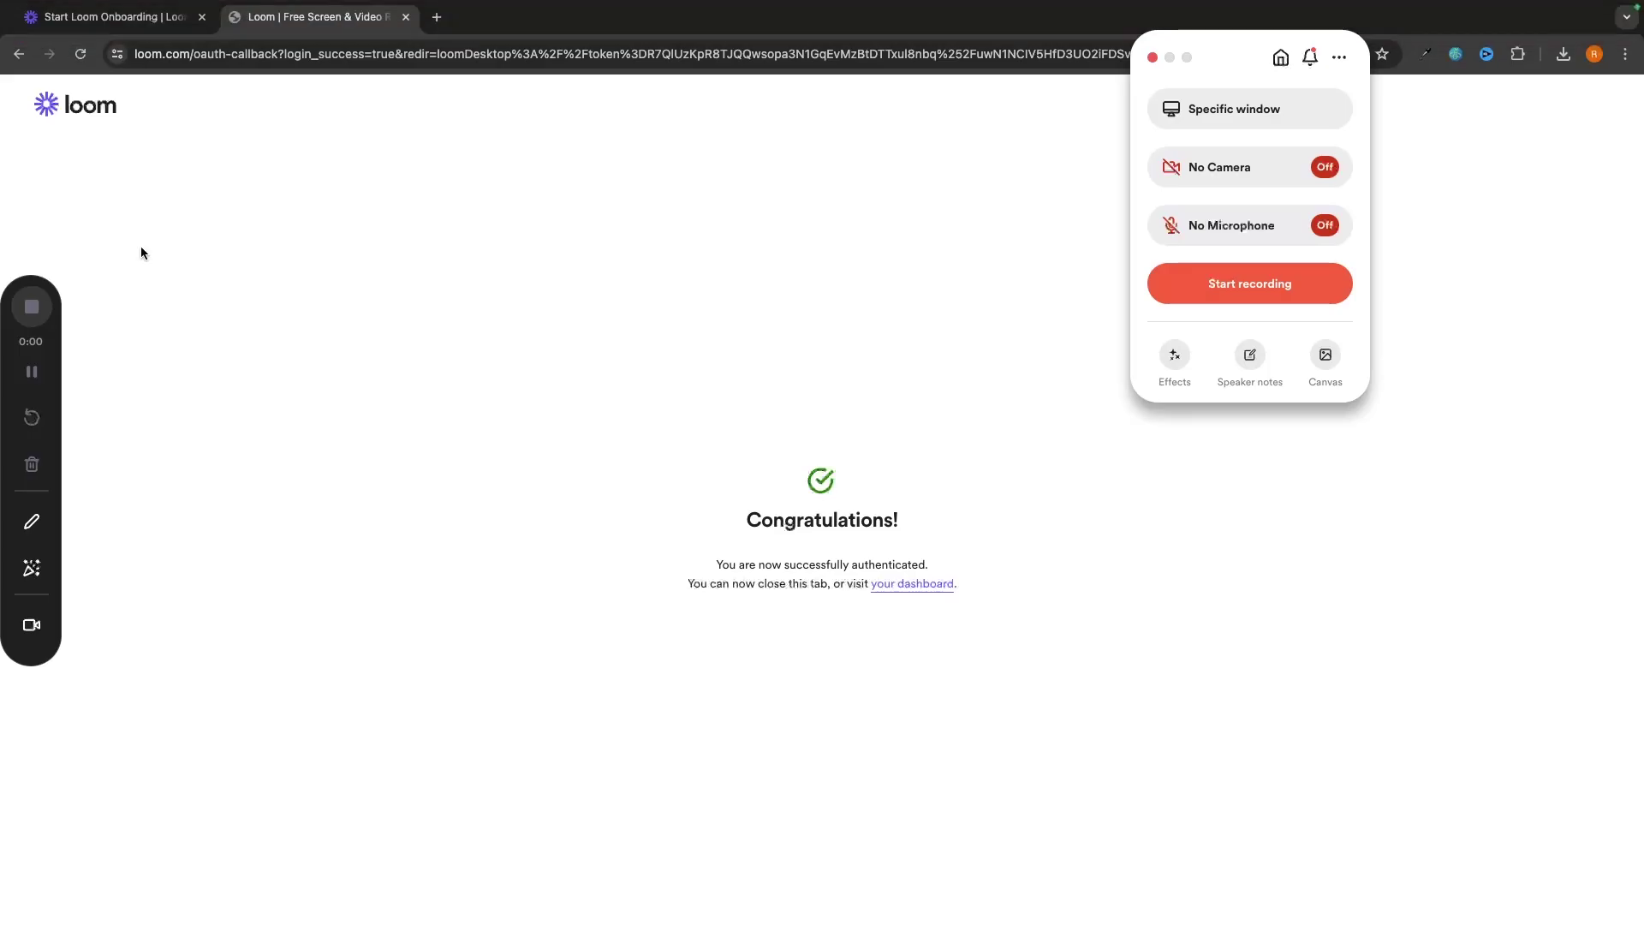
Return to the desktop and set the capture area to Full screen.
key(ctrl+Left)
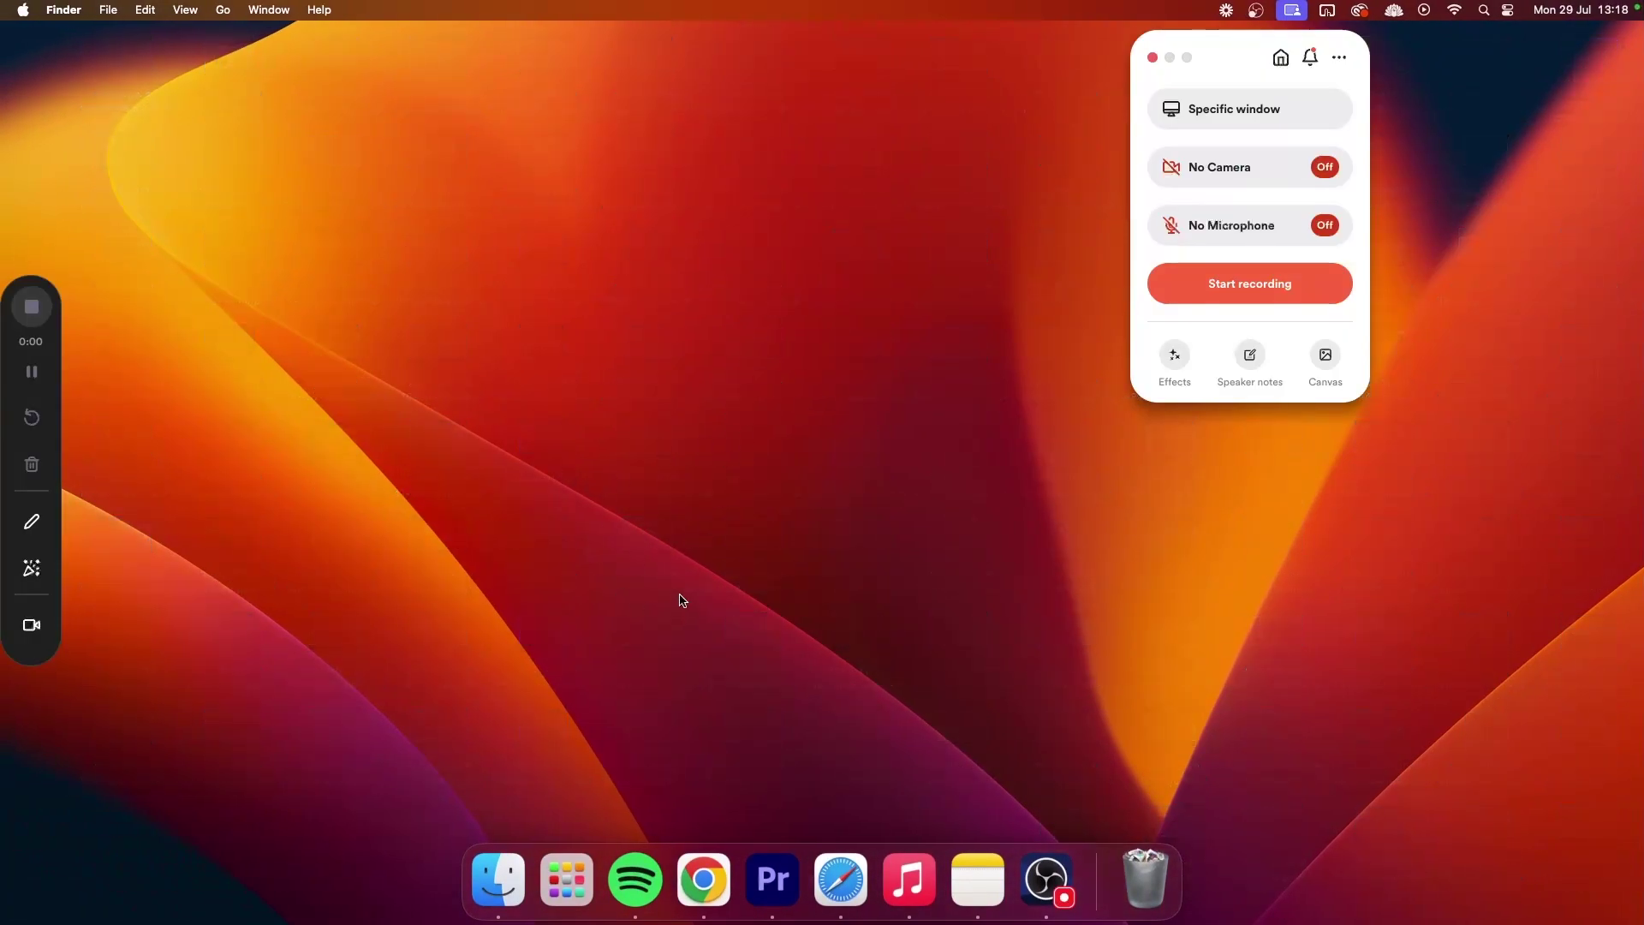
key(ctrl+Right)
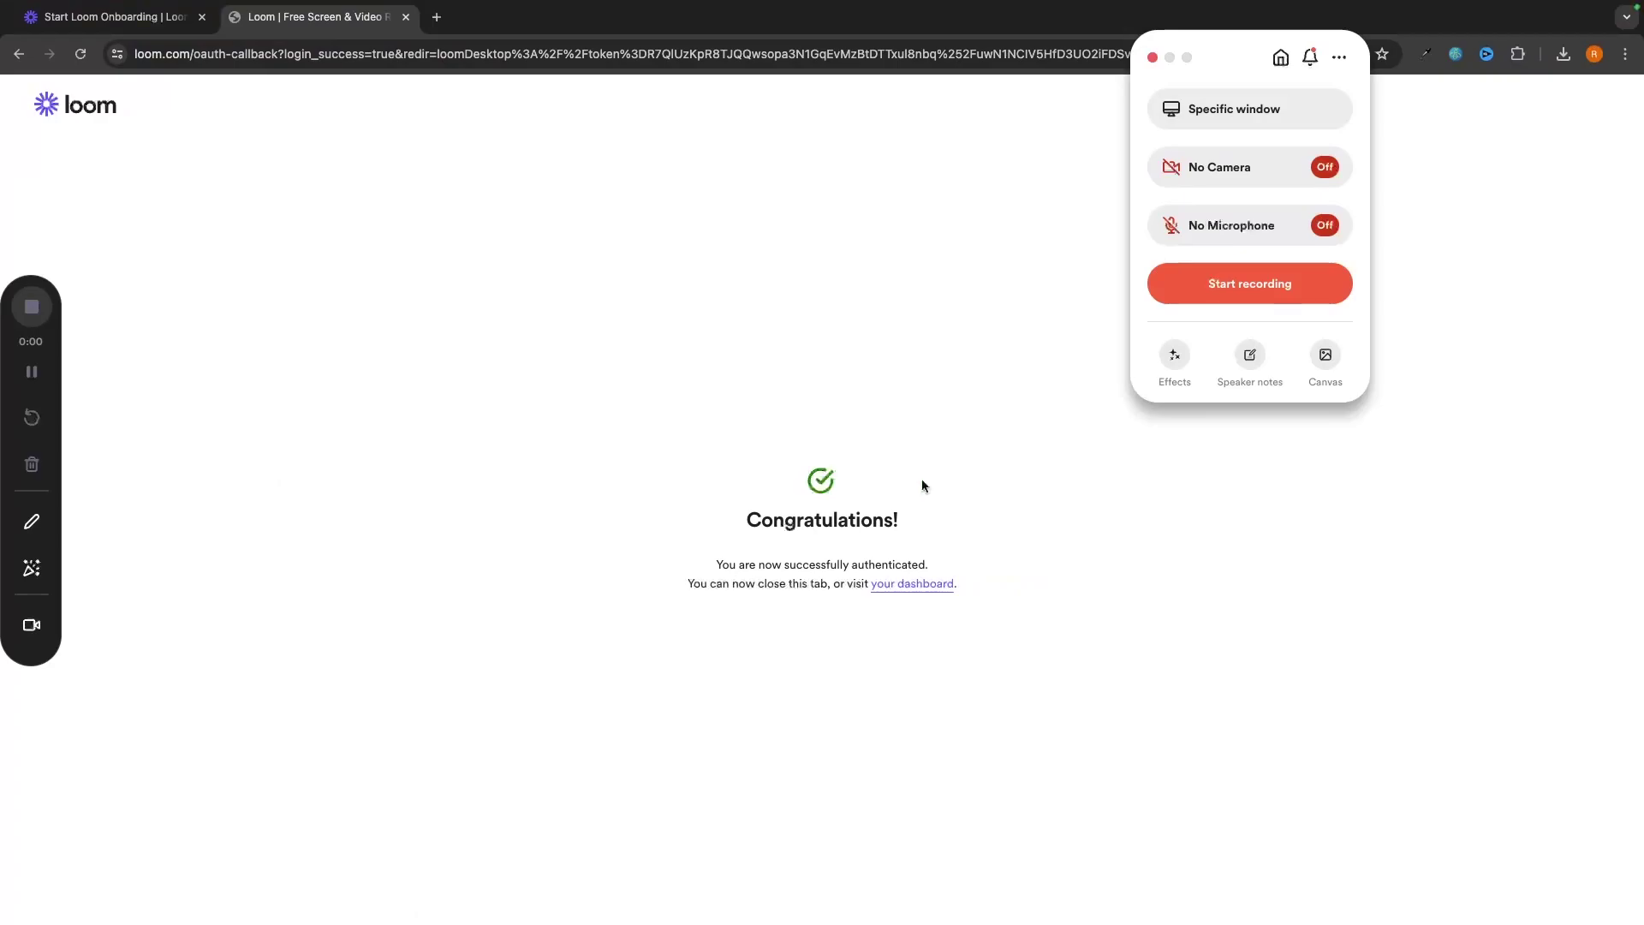
key(ctrl+Left)
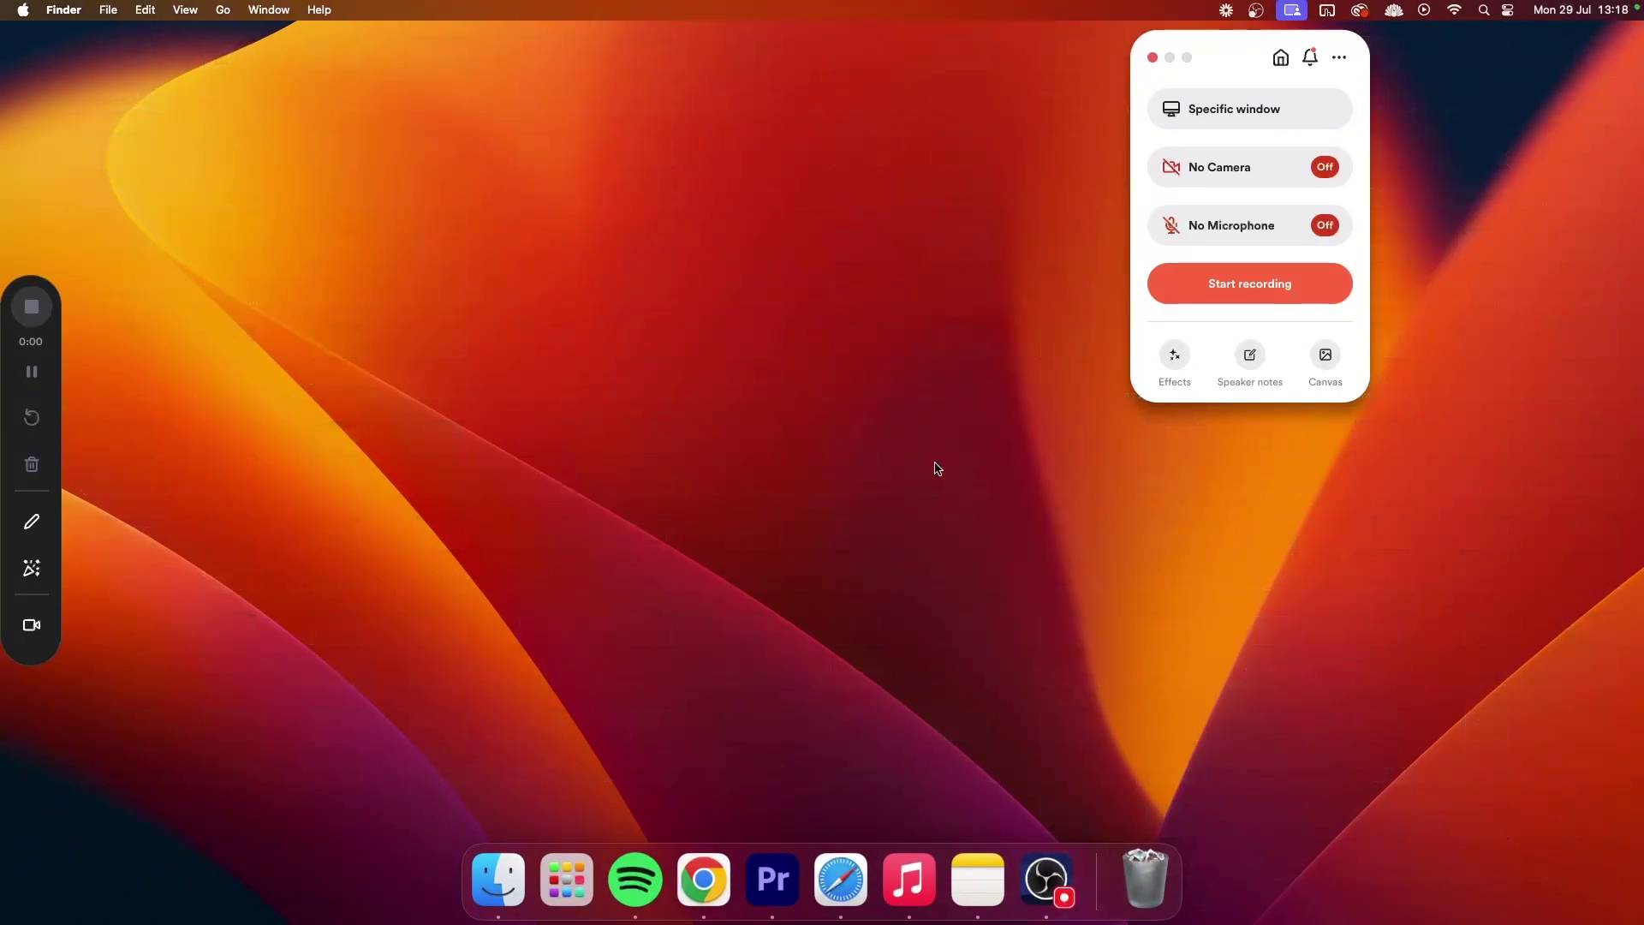
click(1233, 120)
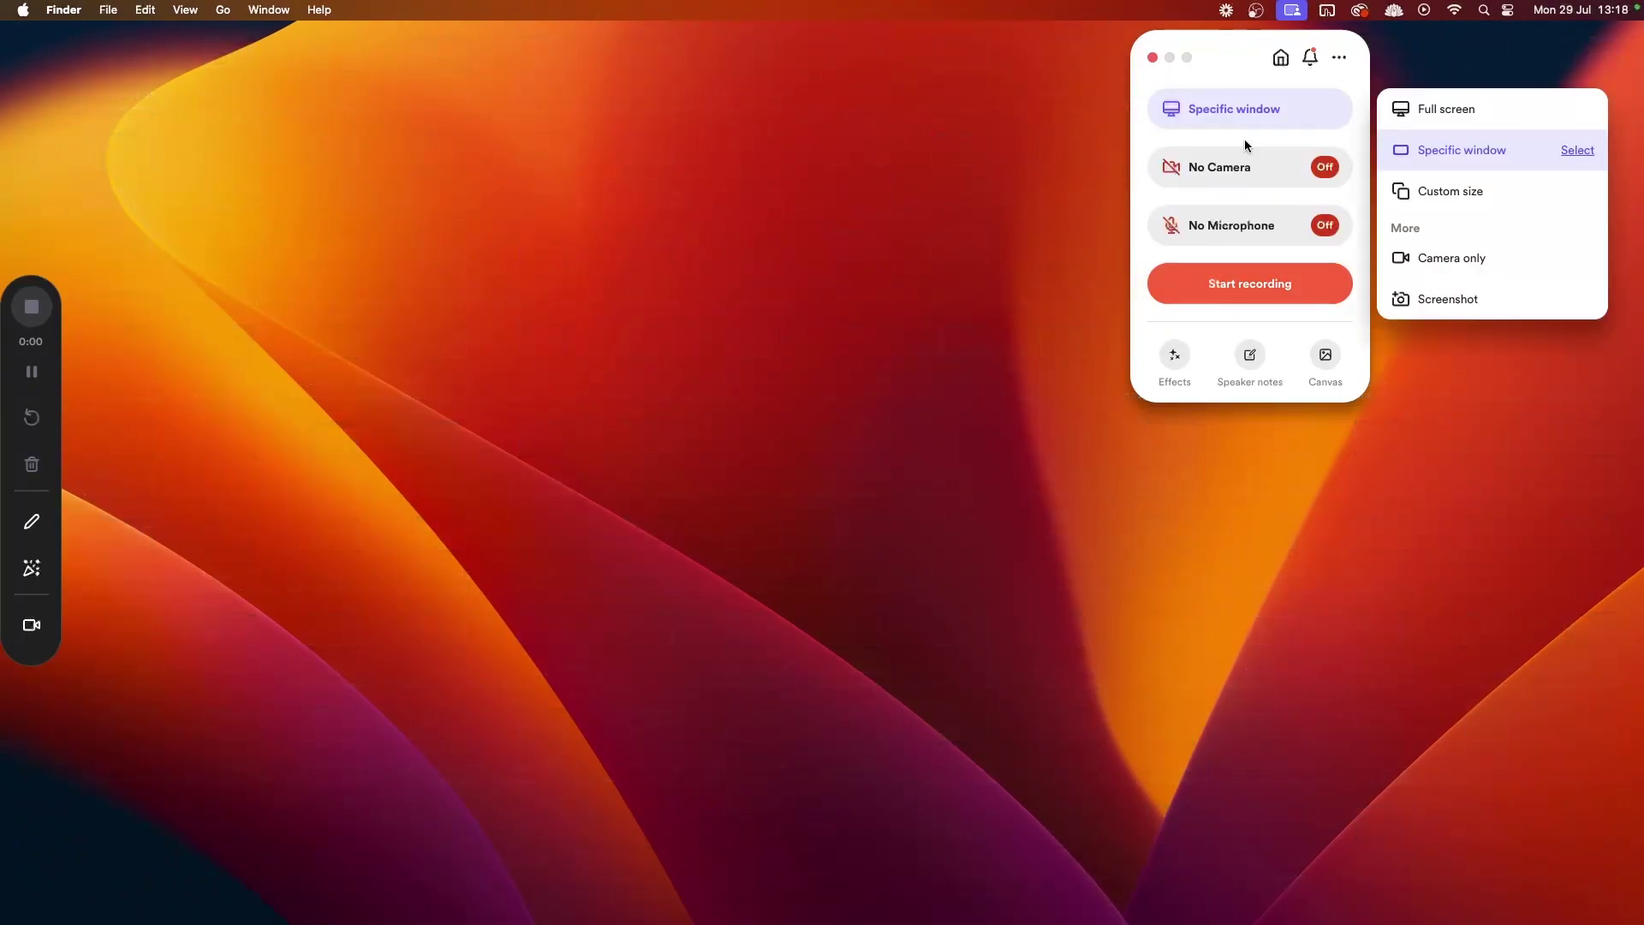
click(1411, 111)
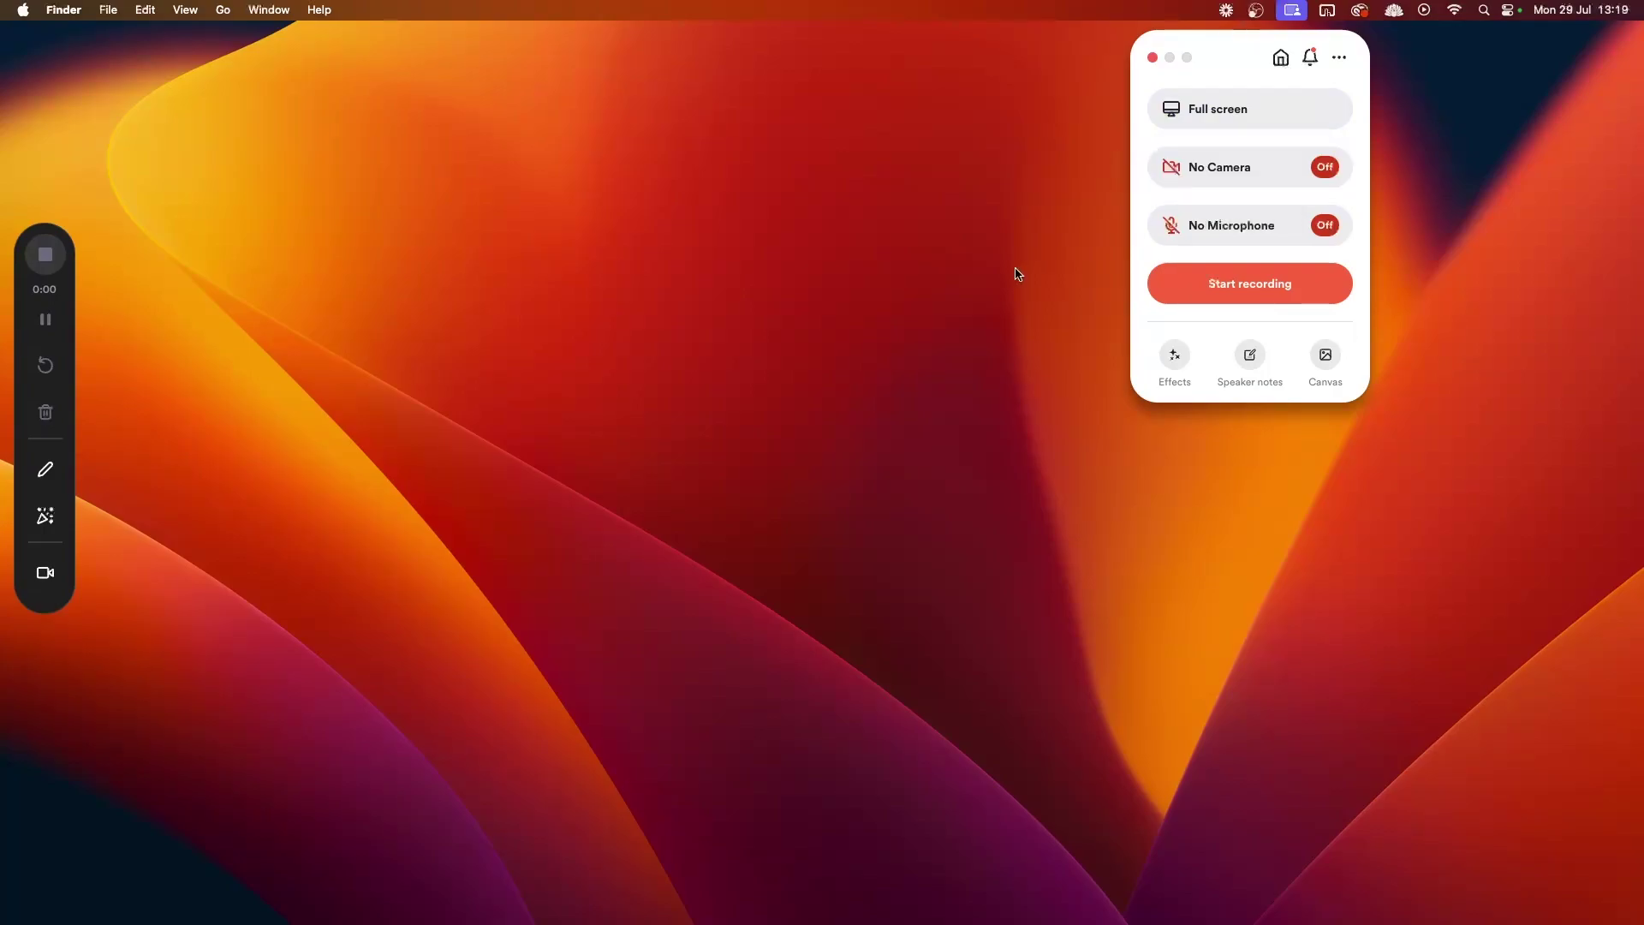
click(1227, 116)
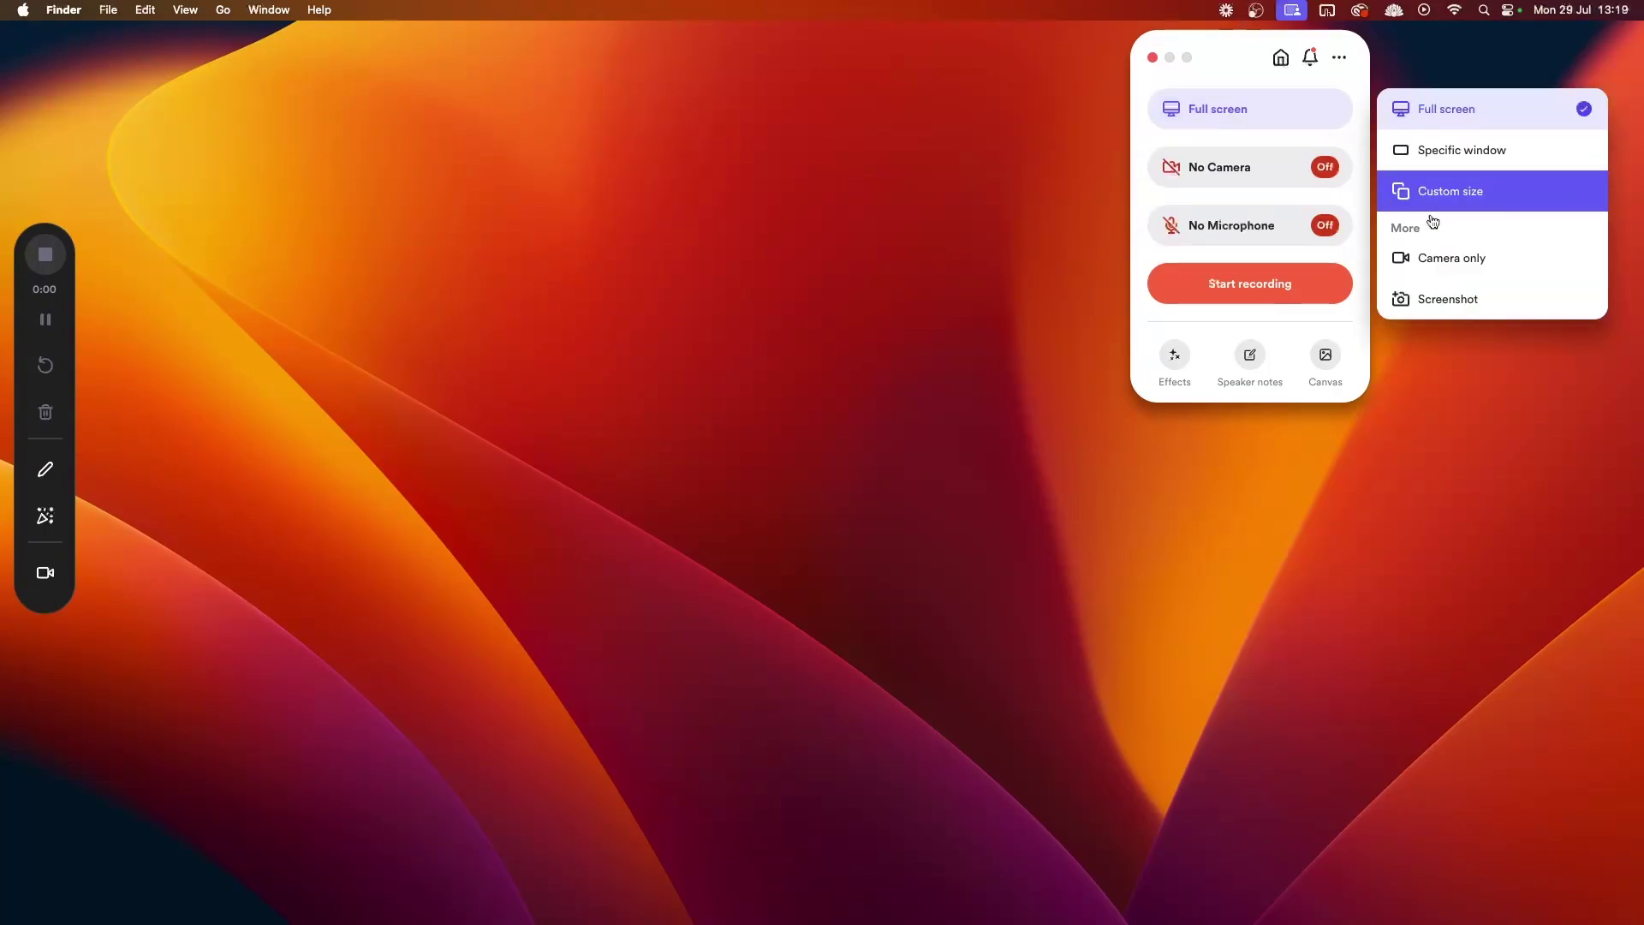
click(1286, 128)
Choose the iPhone camera as the video source and the default Yeti Stereo Microphone as the audio source, keeping Full screen capture.
click(1244, 169)
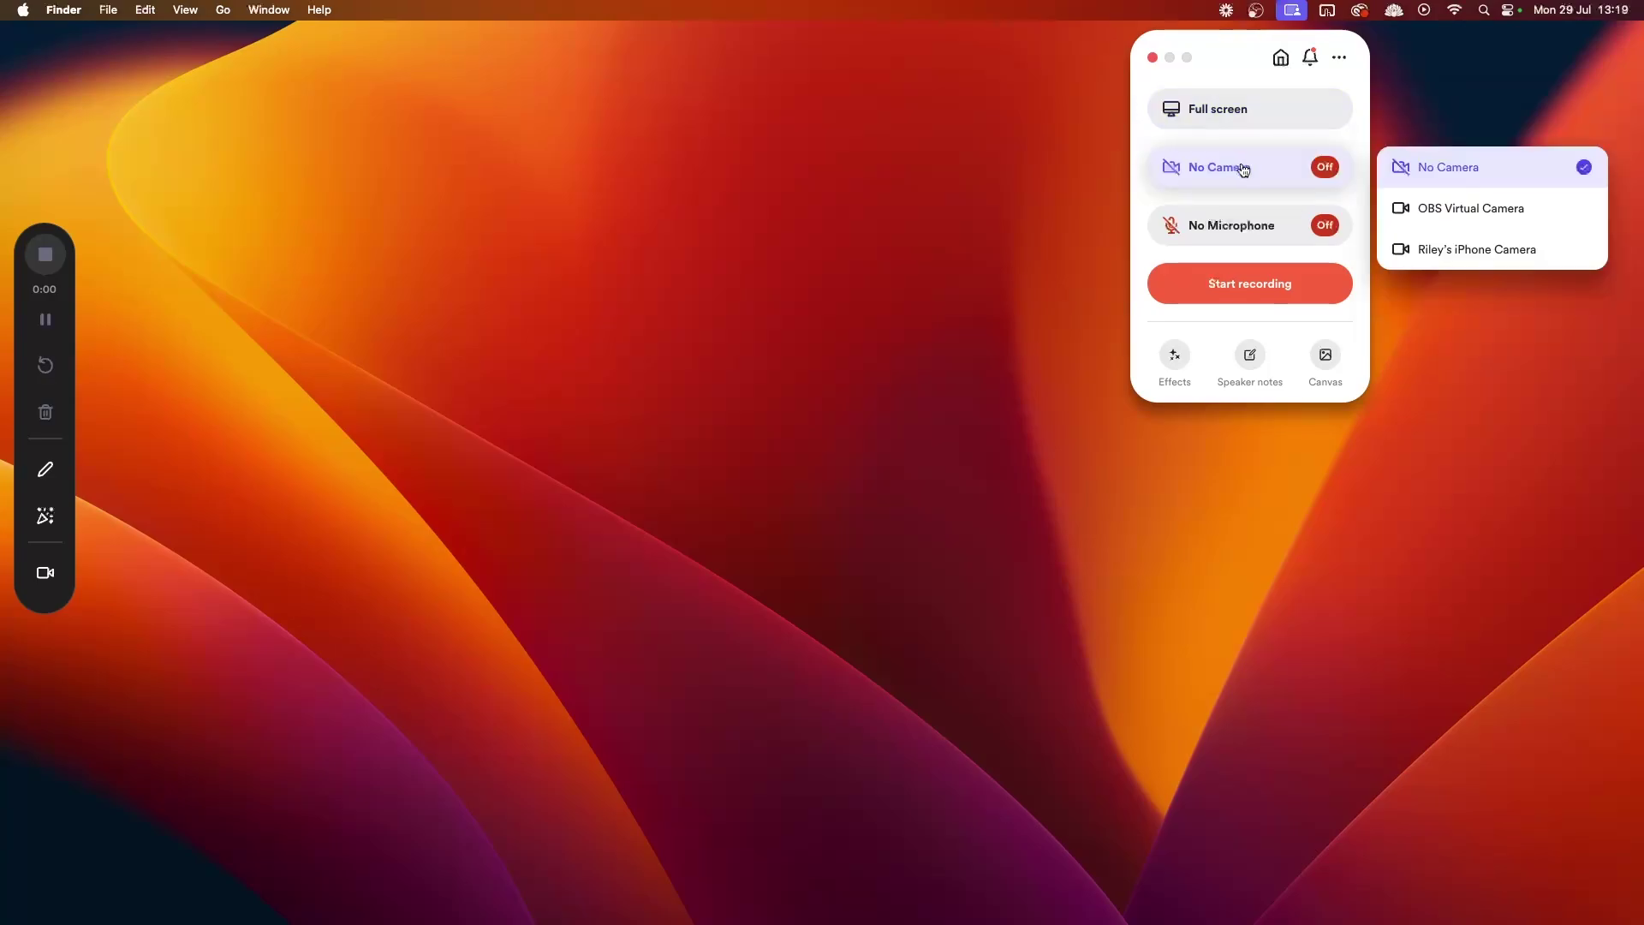
click(1468, 249)
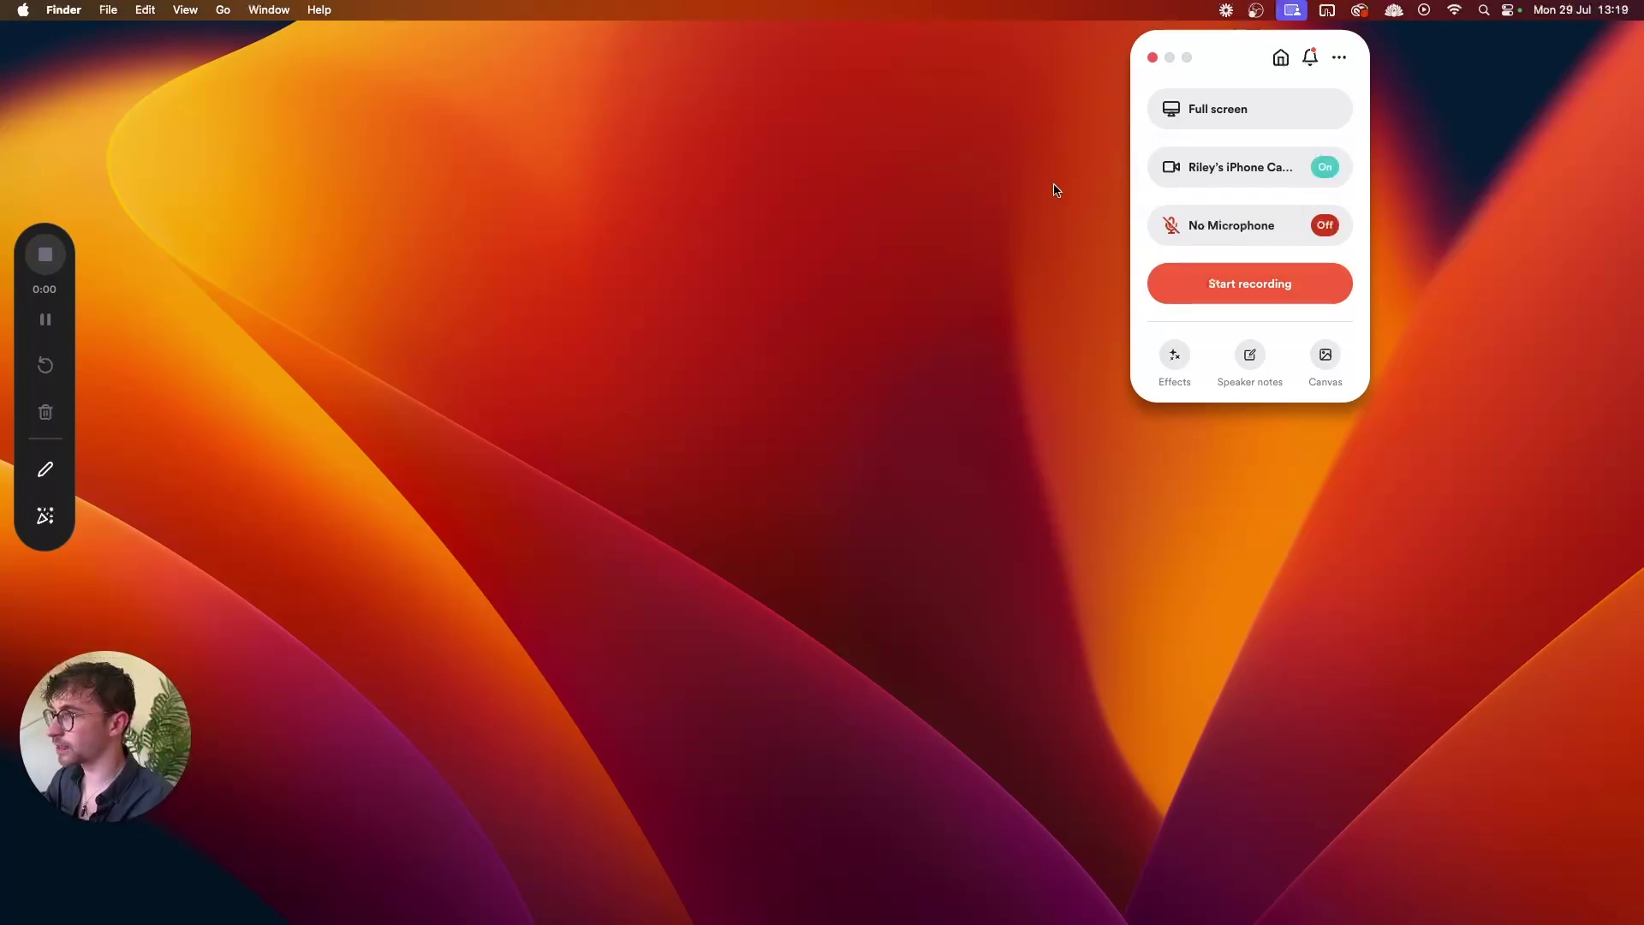
click(1237, 128)
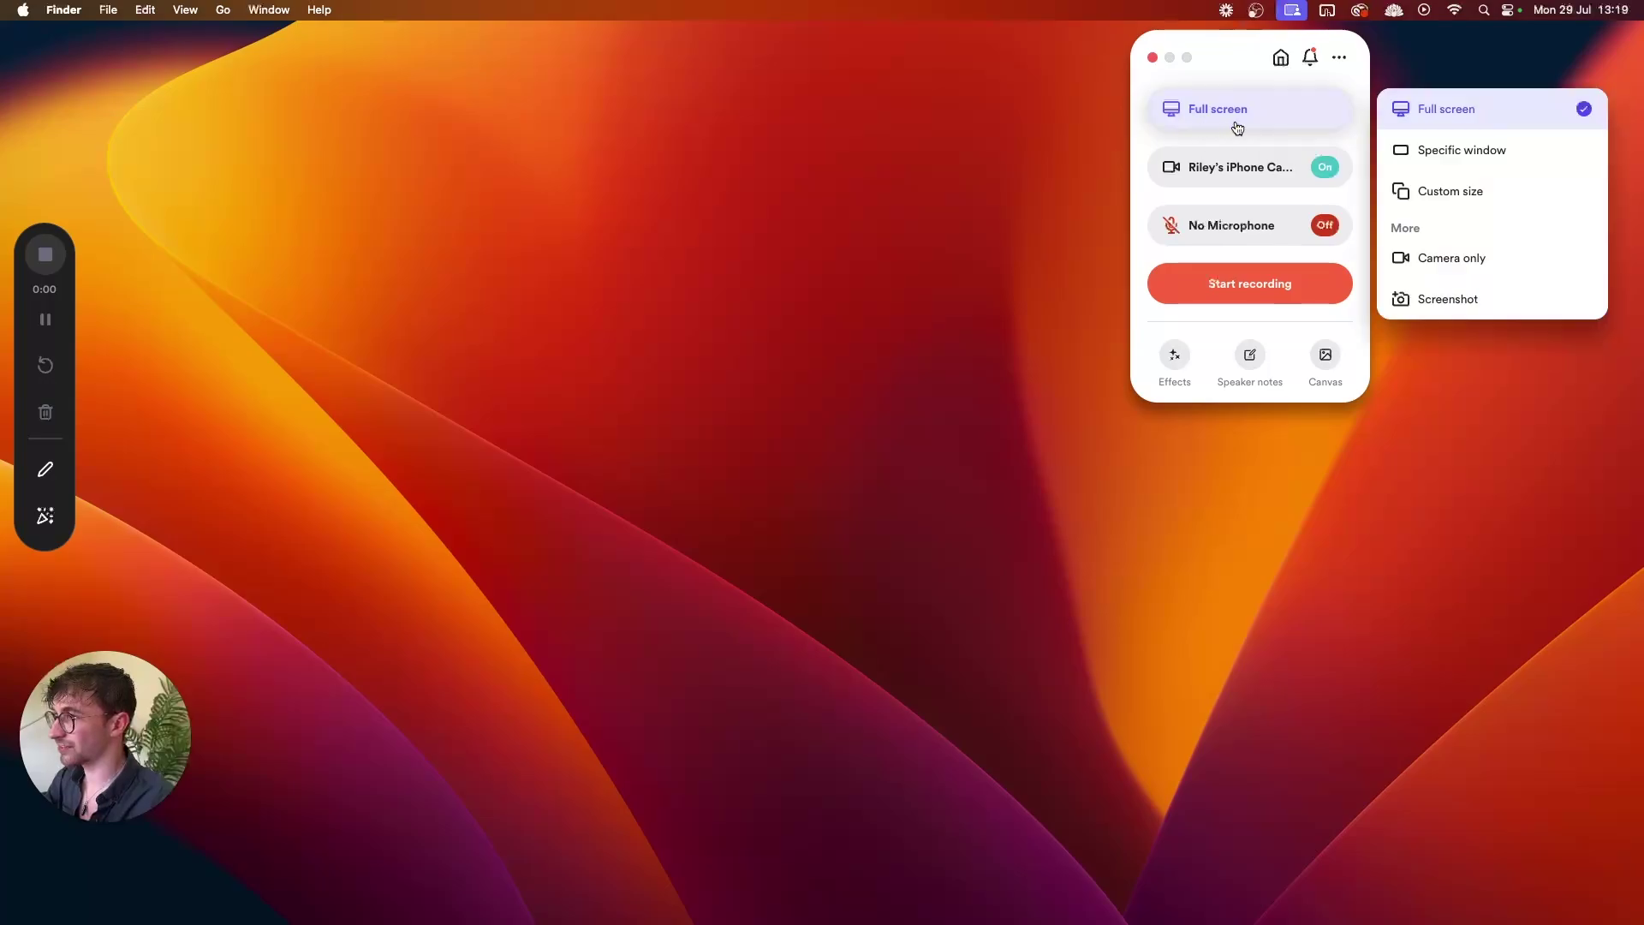
click(1448, 257)
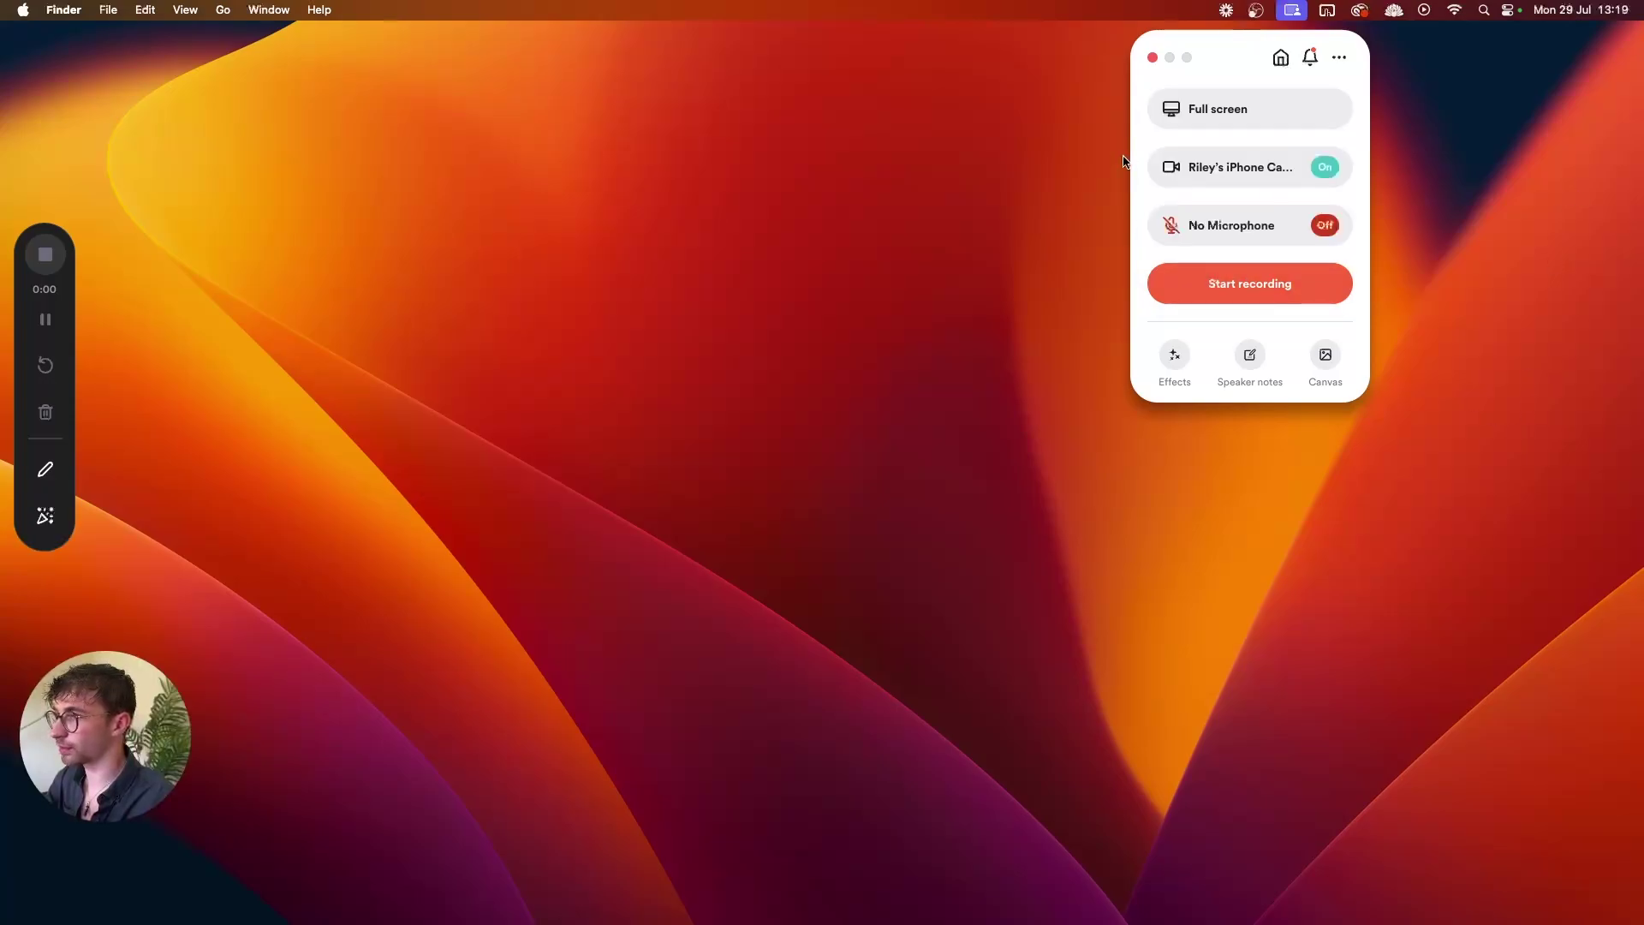
click(1250, 226)
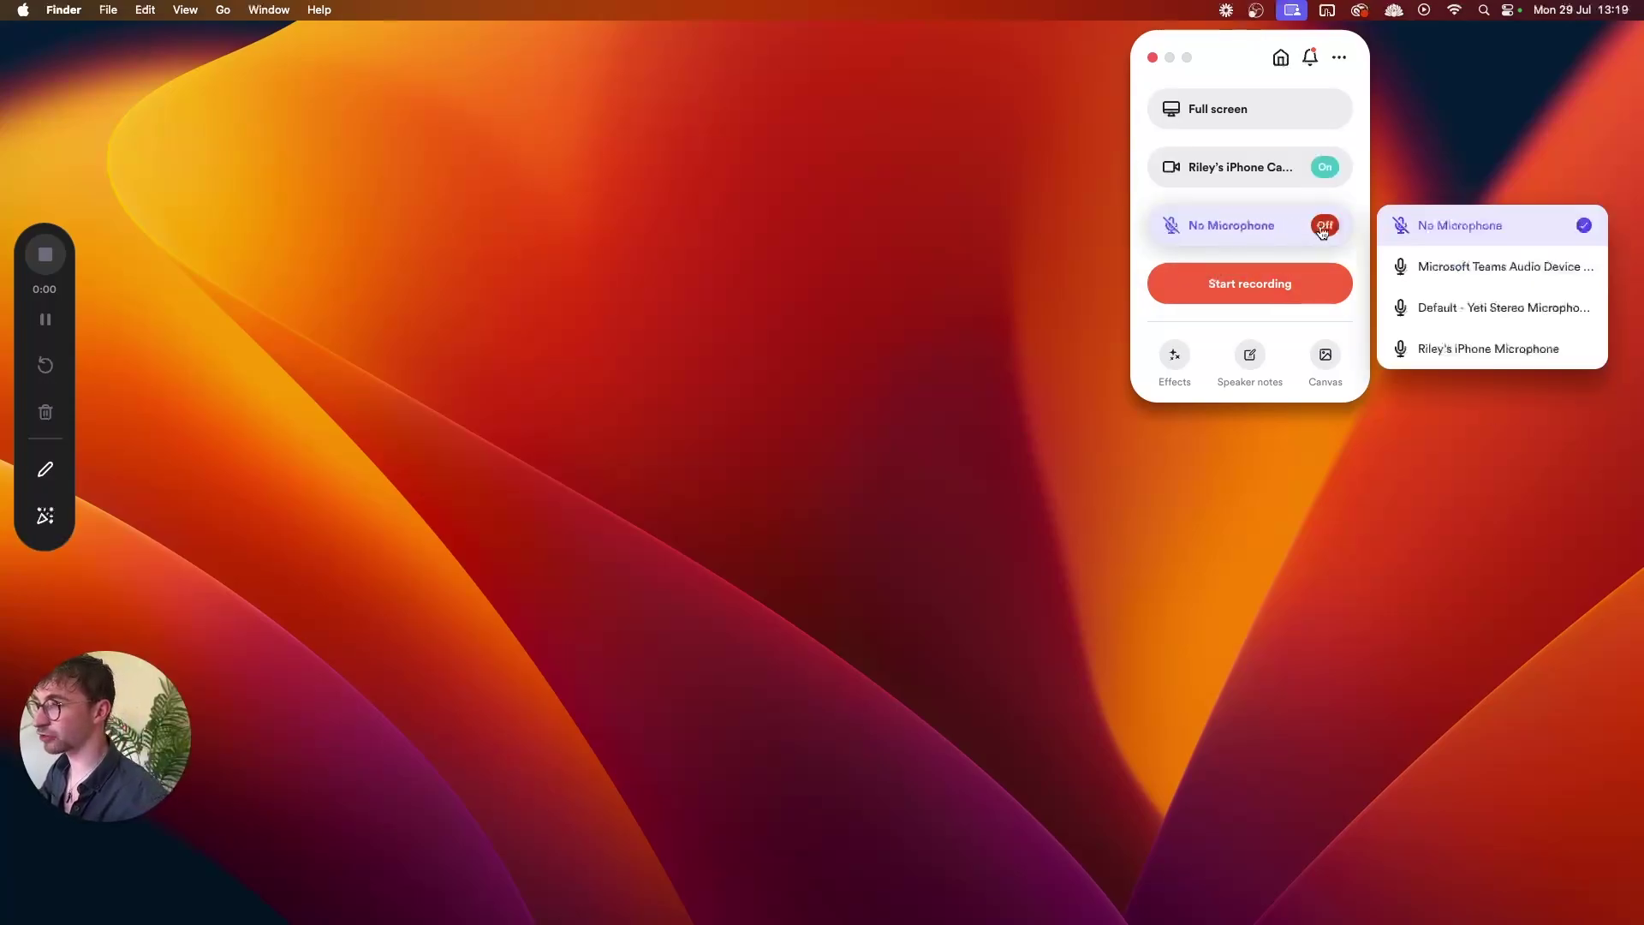
click(1435, 306)
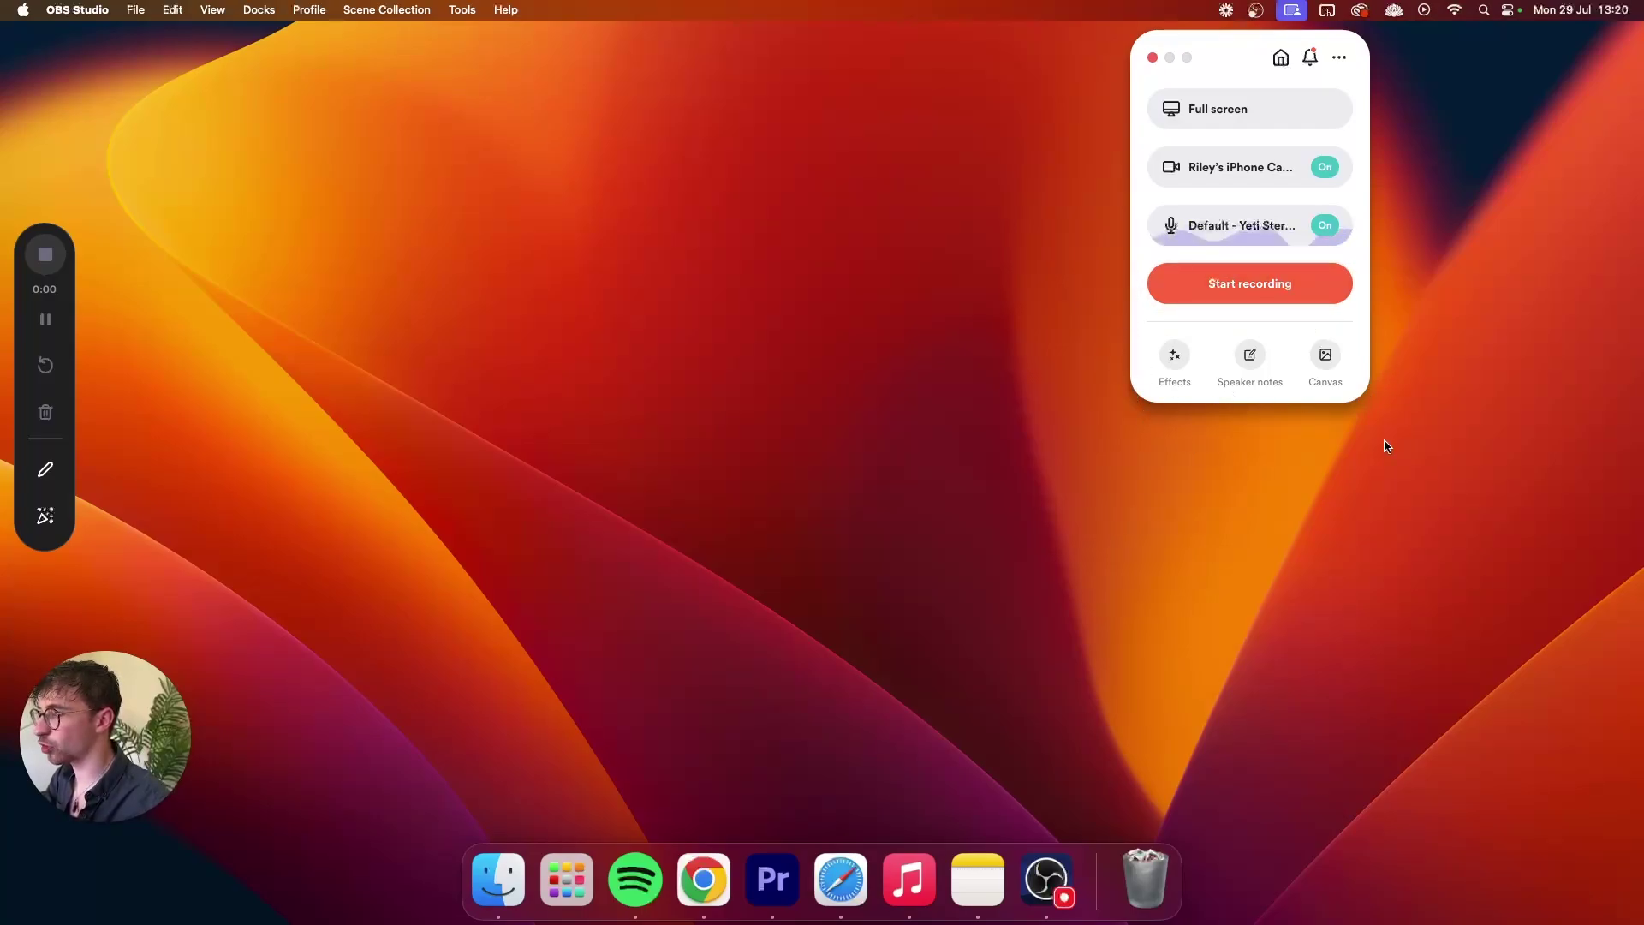
Apply the Blur background effect to the camera and enlarge the camera bubble to full screen.
click(1179, 360)
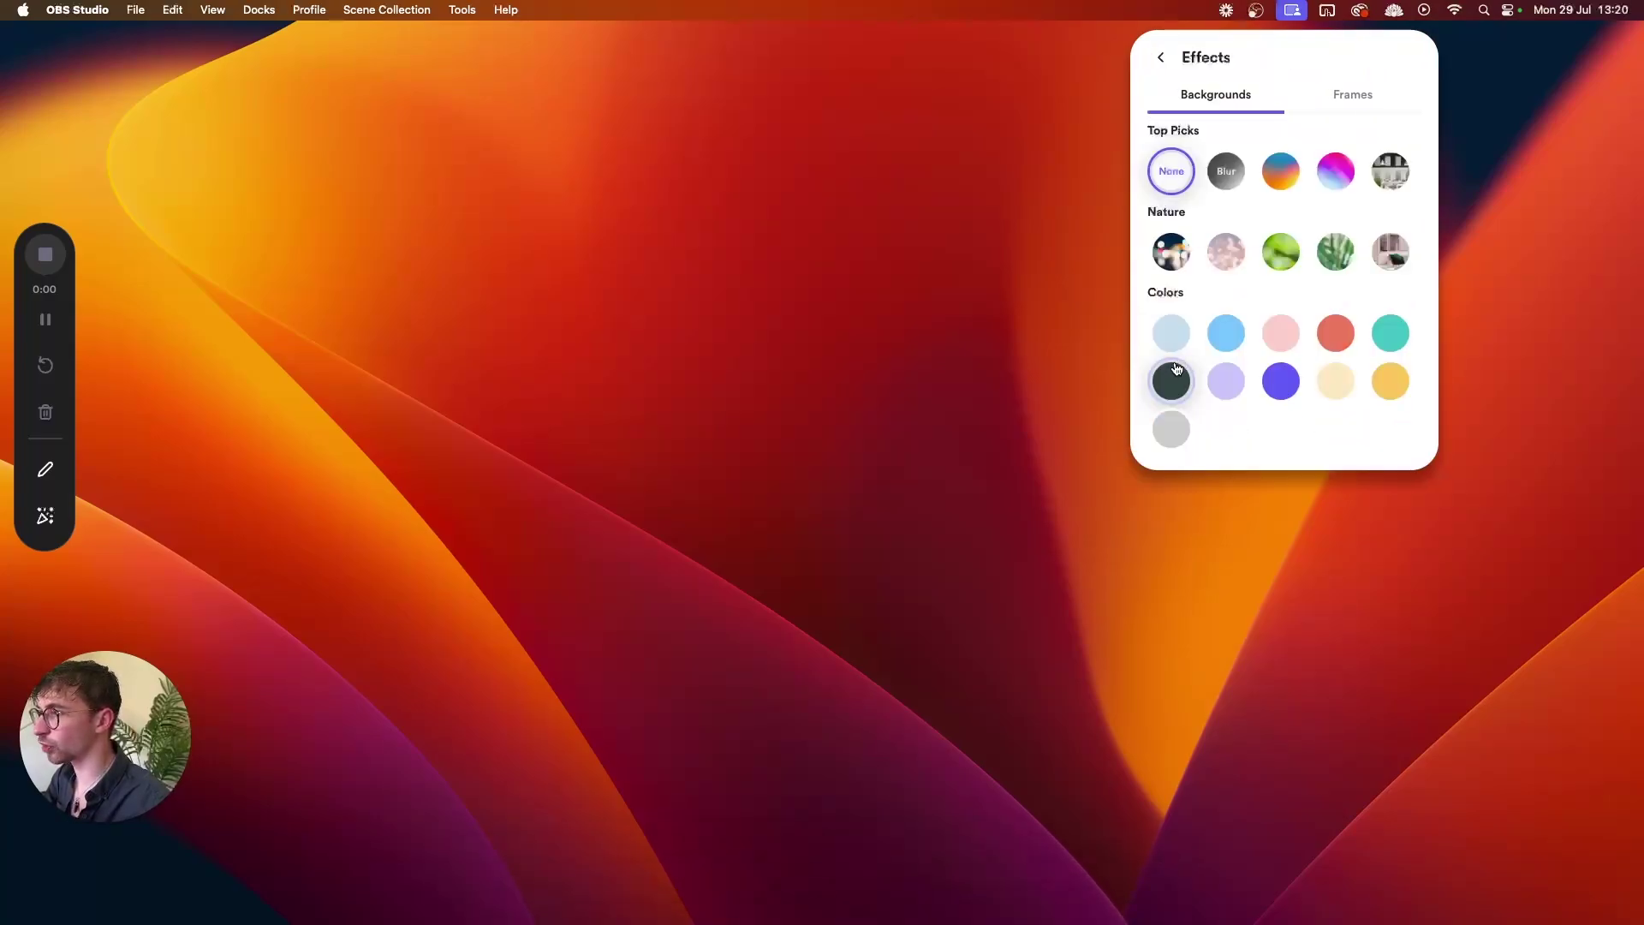
click(1225, 377)
click(1158, 350)
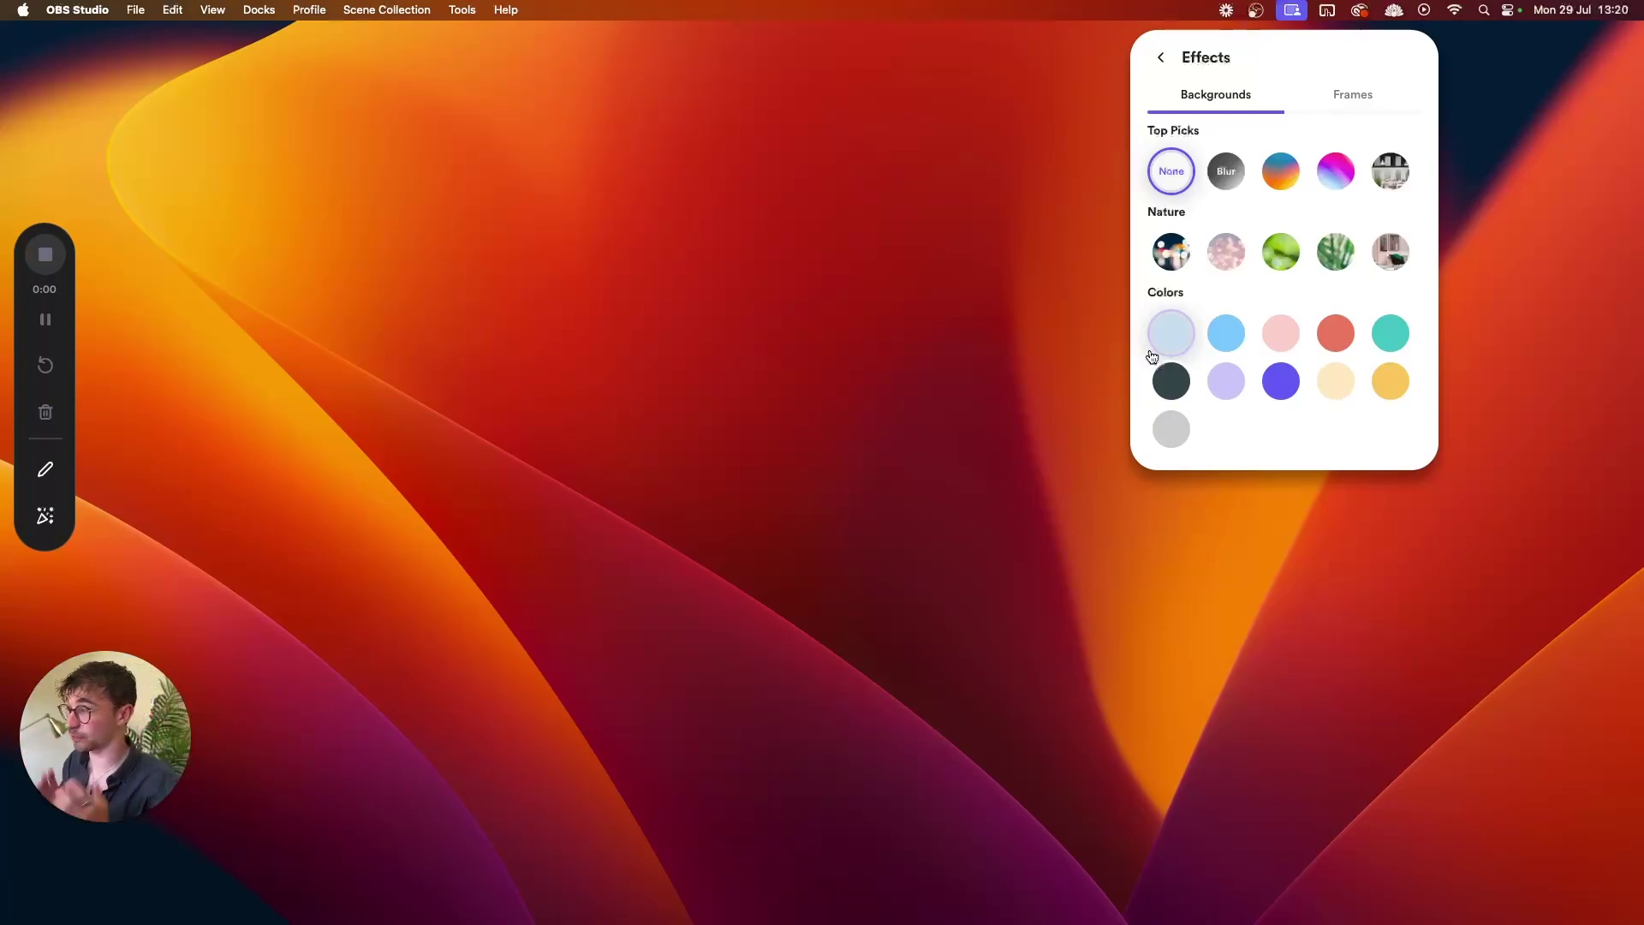
click(1223, 236)
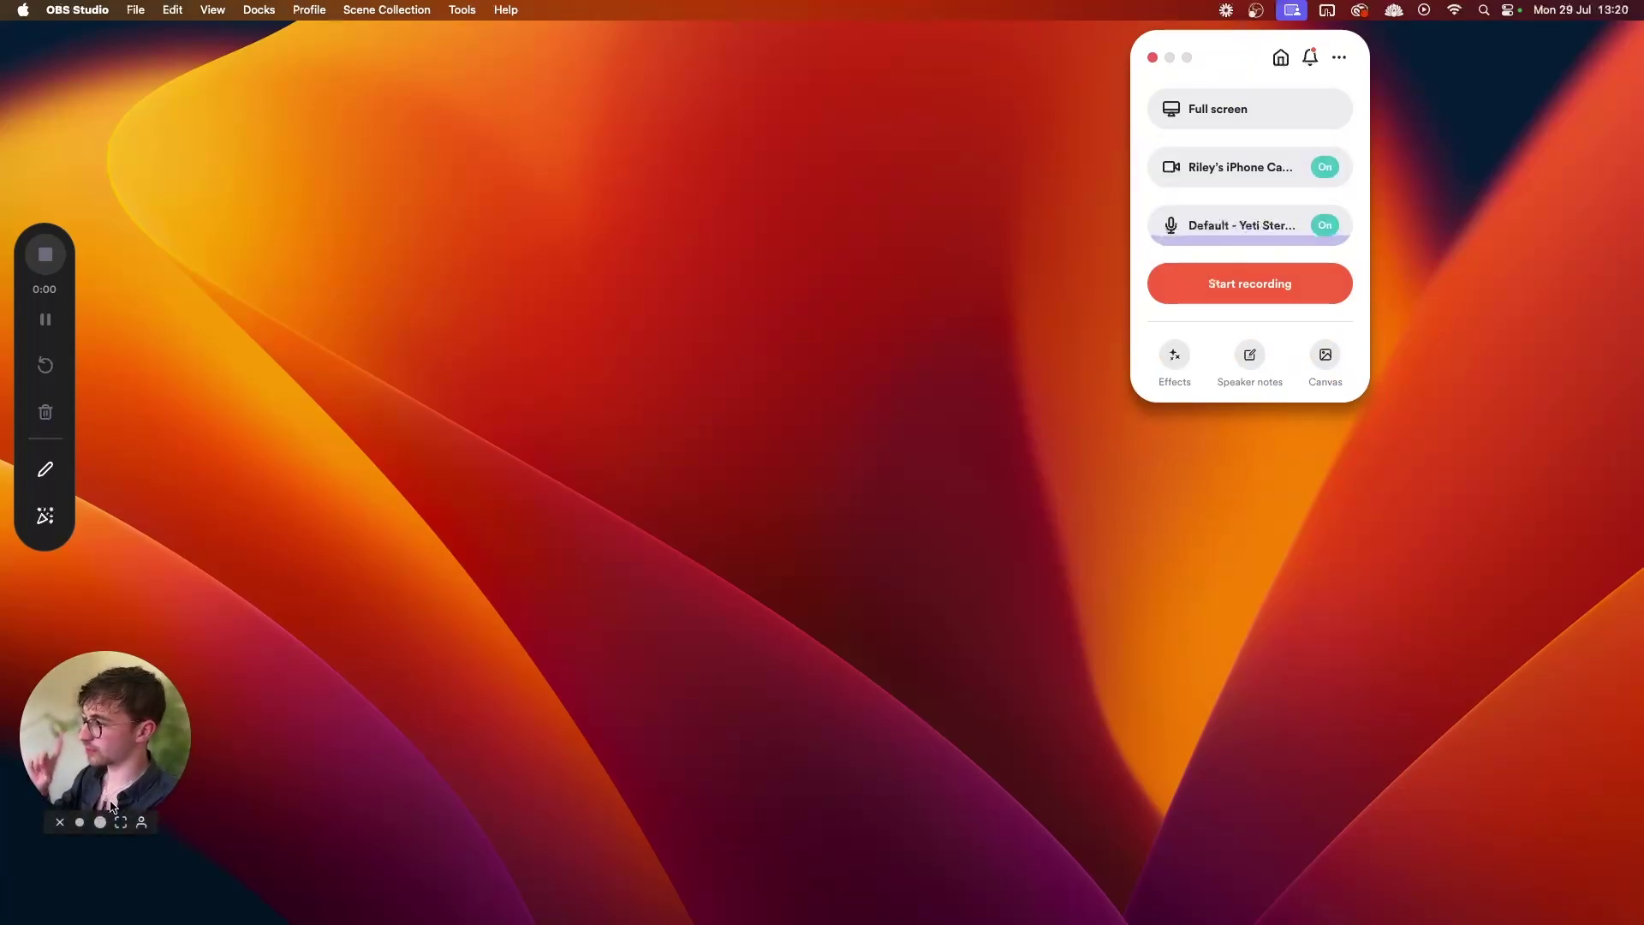
click(125, 819)
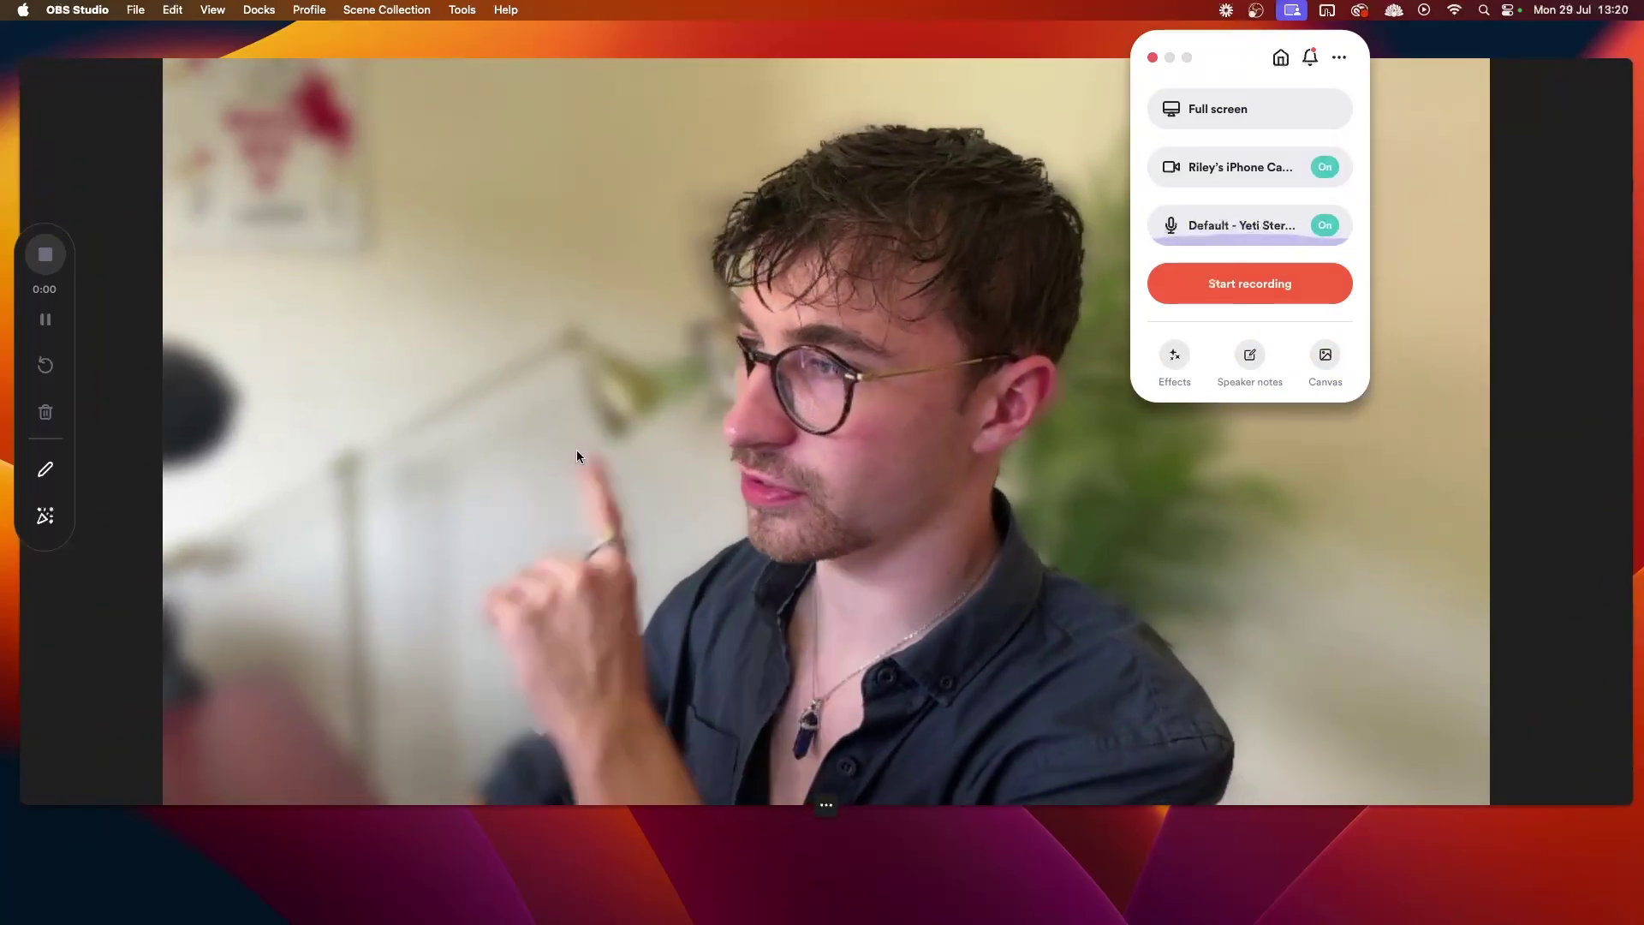
Try the blurred night-lights background from the Nature group on the camera and reset the background to None.
click(1175, 354)
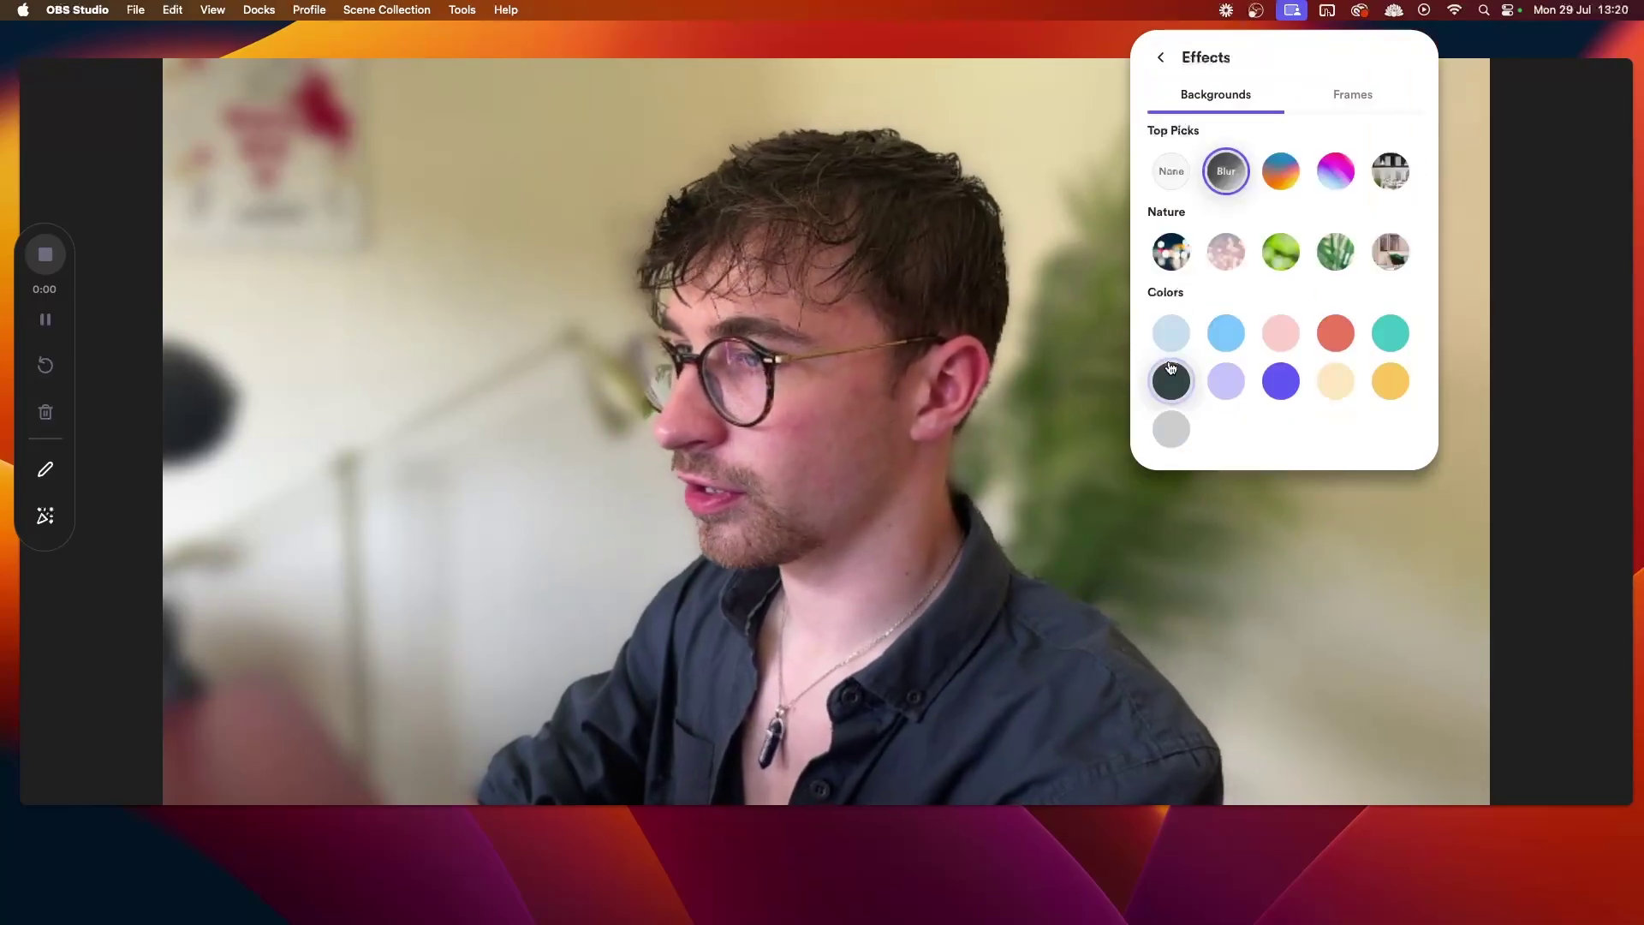
click(1181, 257)
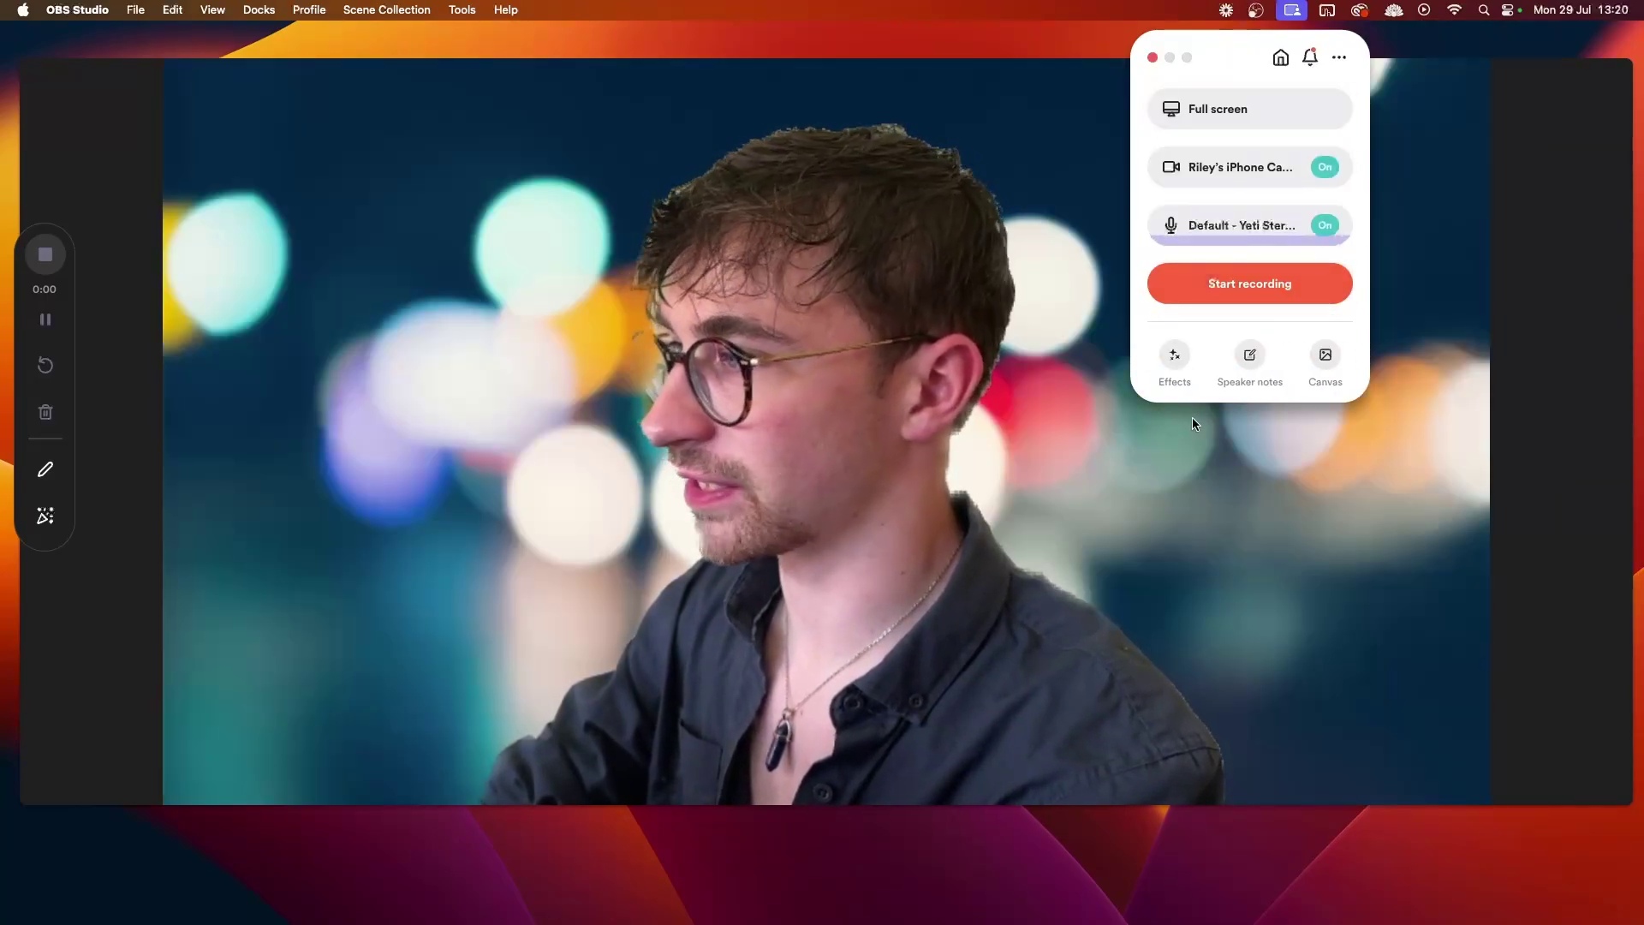
click(1175, 354)
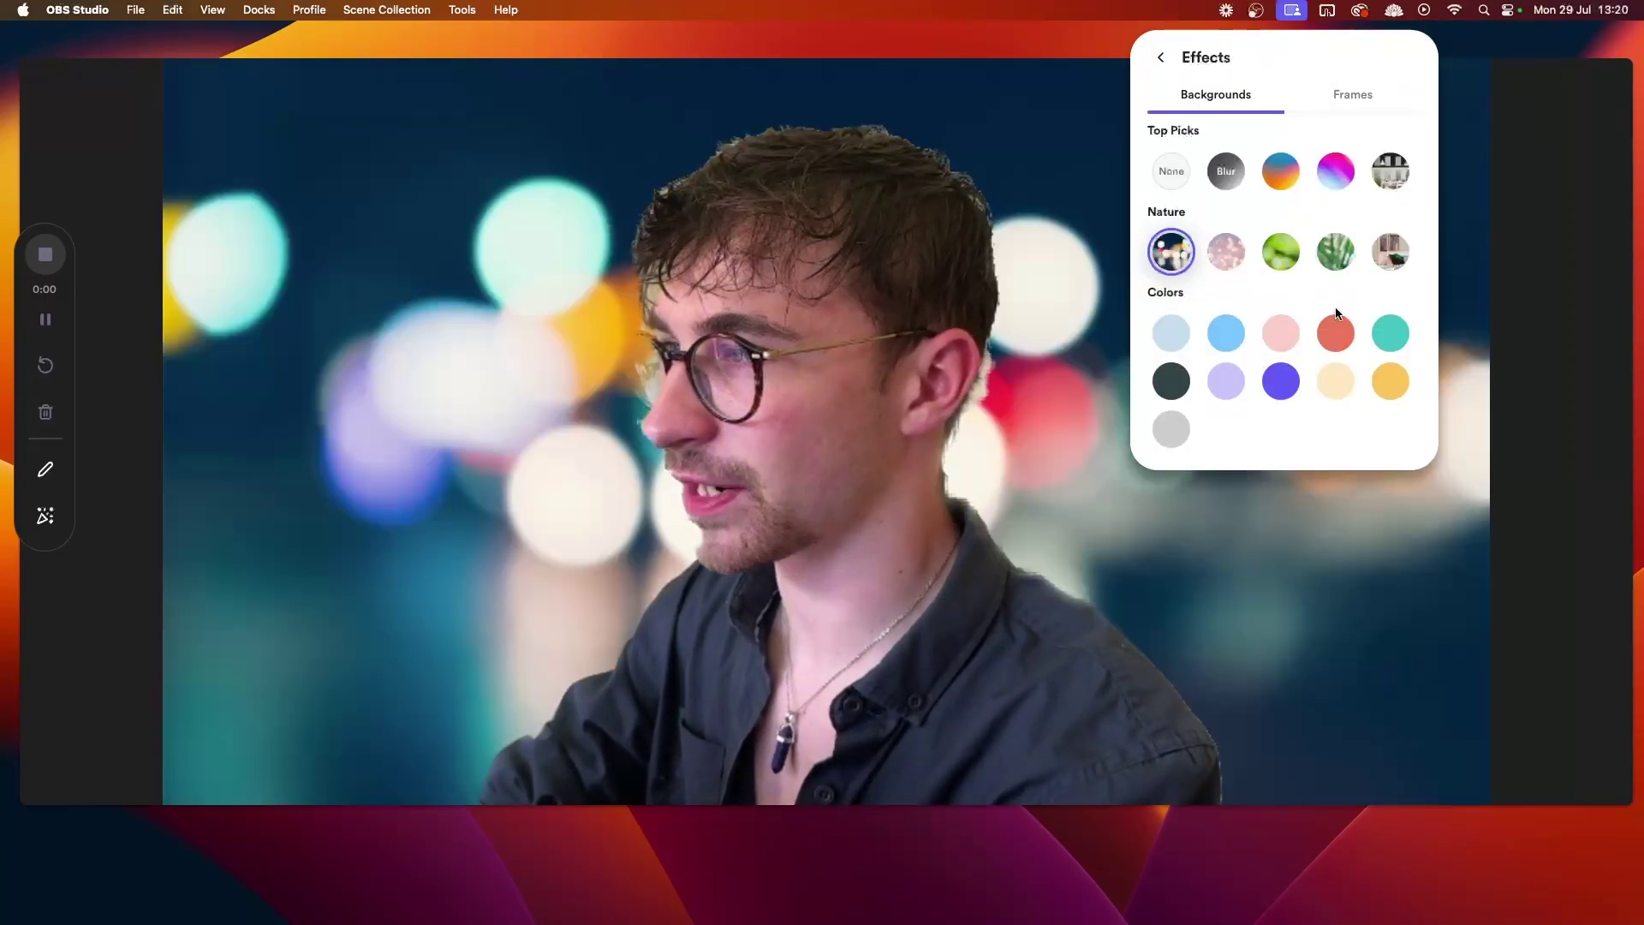
click(1336, 333)
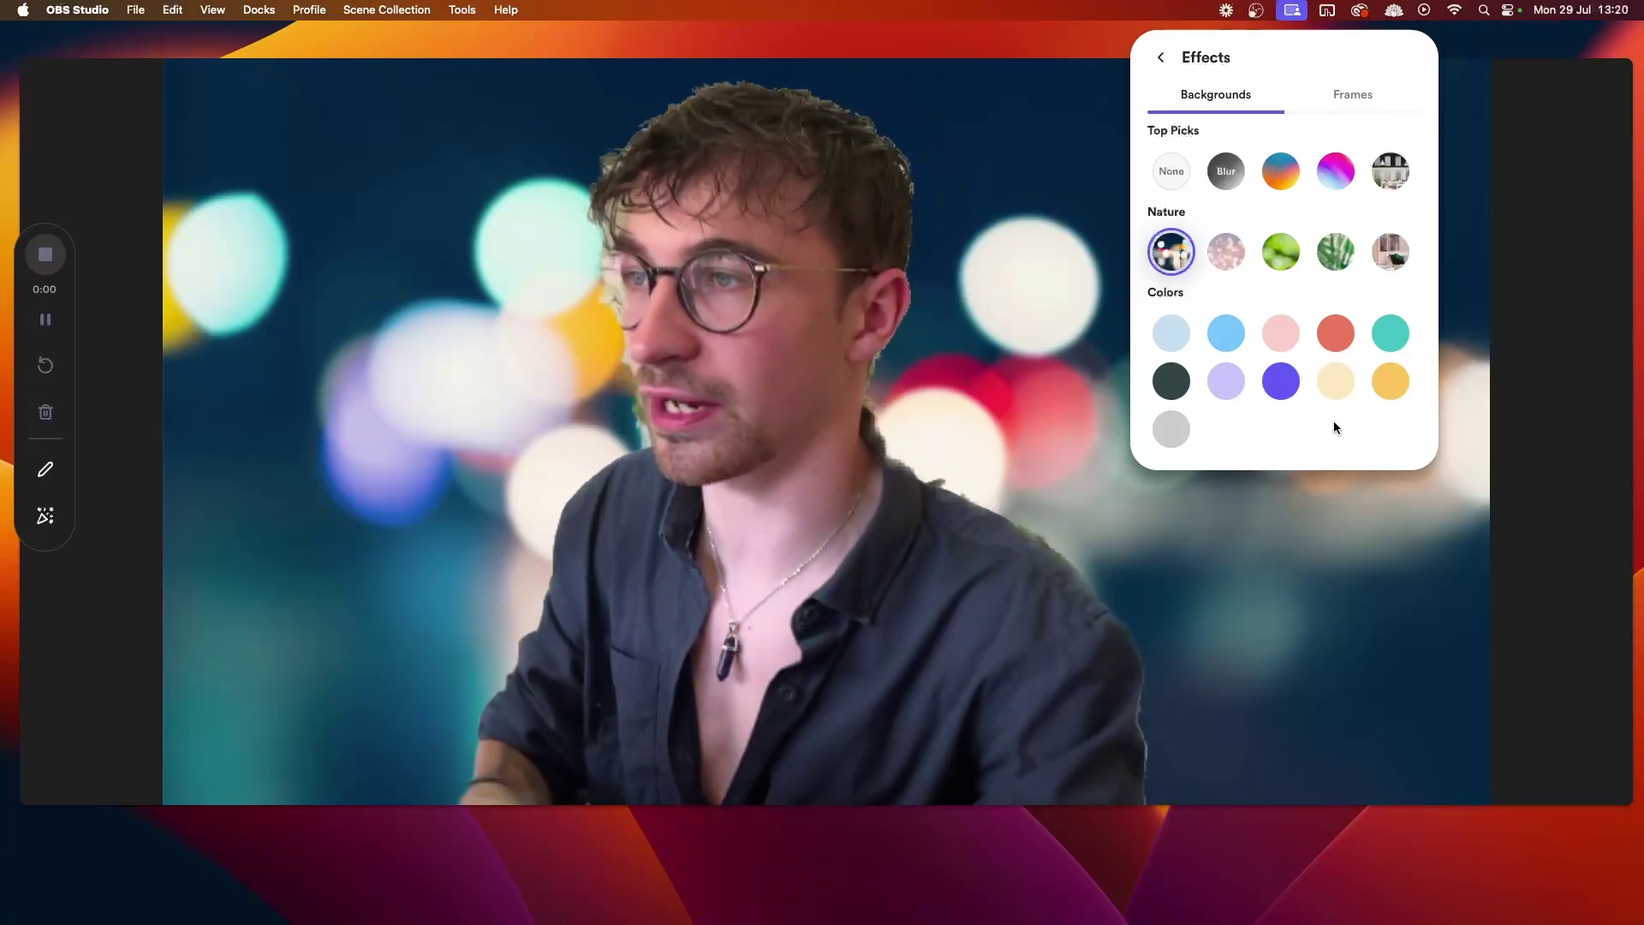
click(1184, 171)
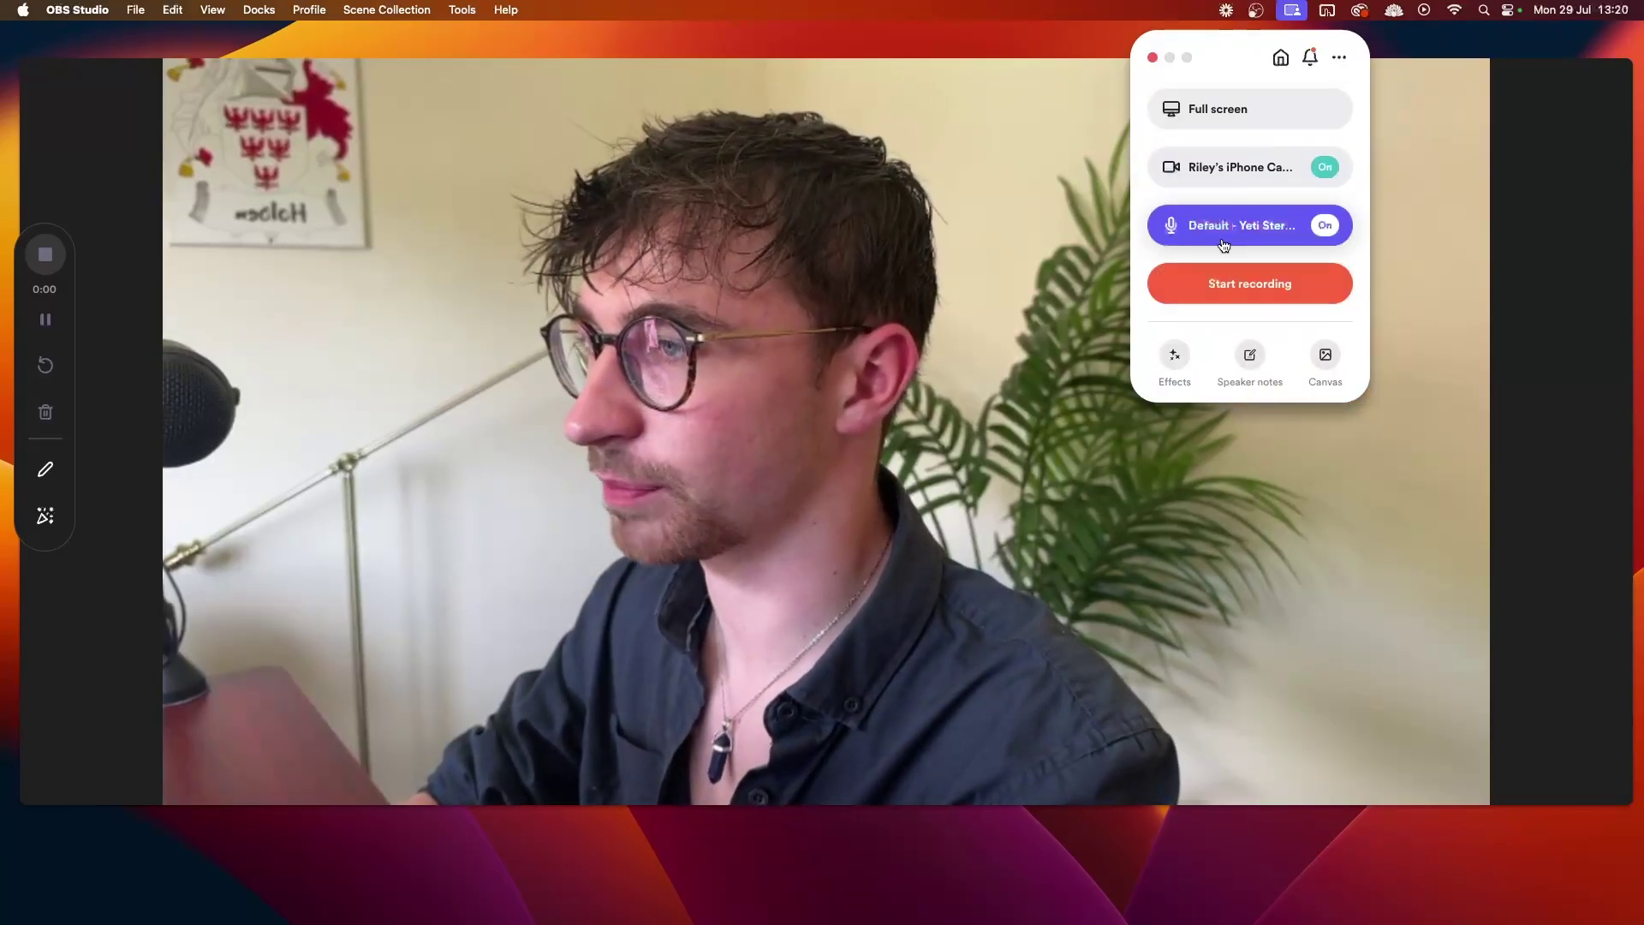
Replace the welcome text in the speaker notes with "IJFRUHJNRKJGN" and close the note.
click(1250, 347)
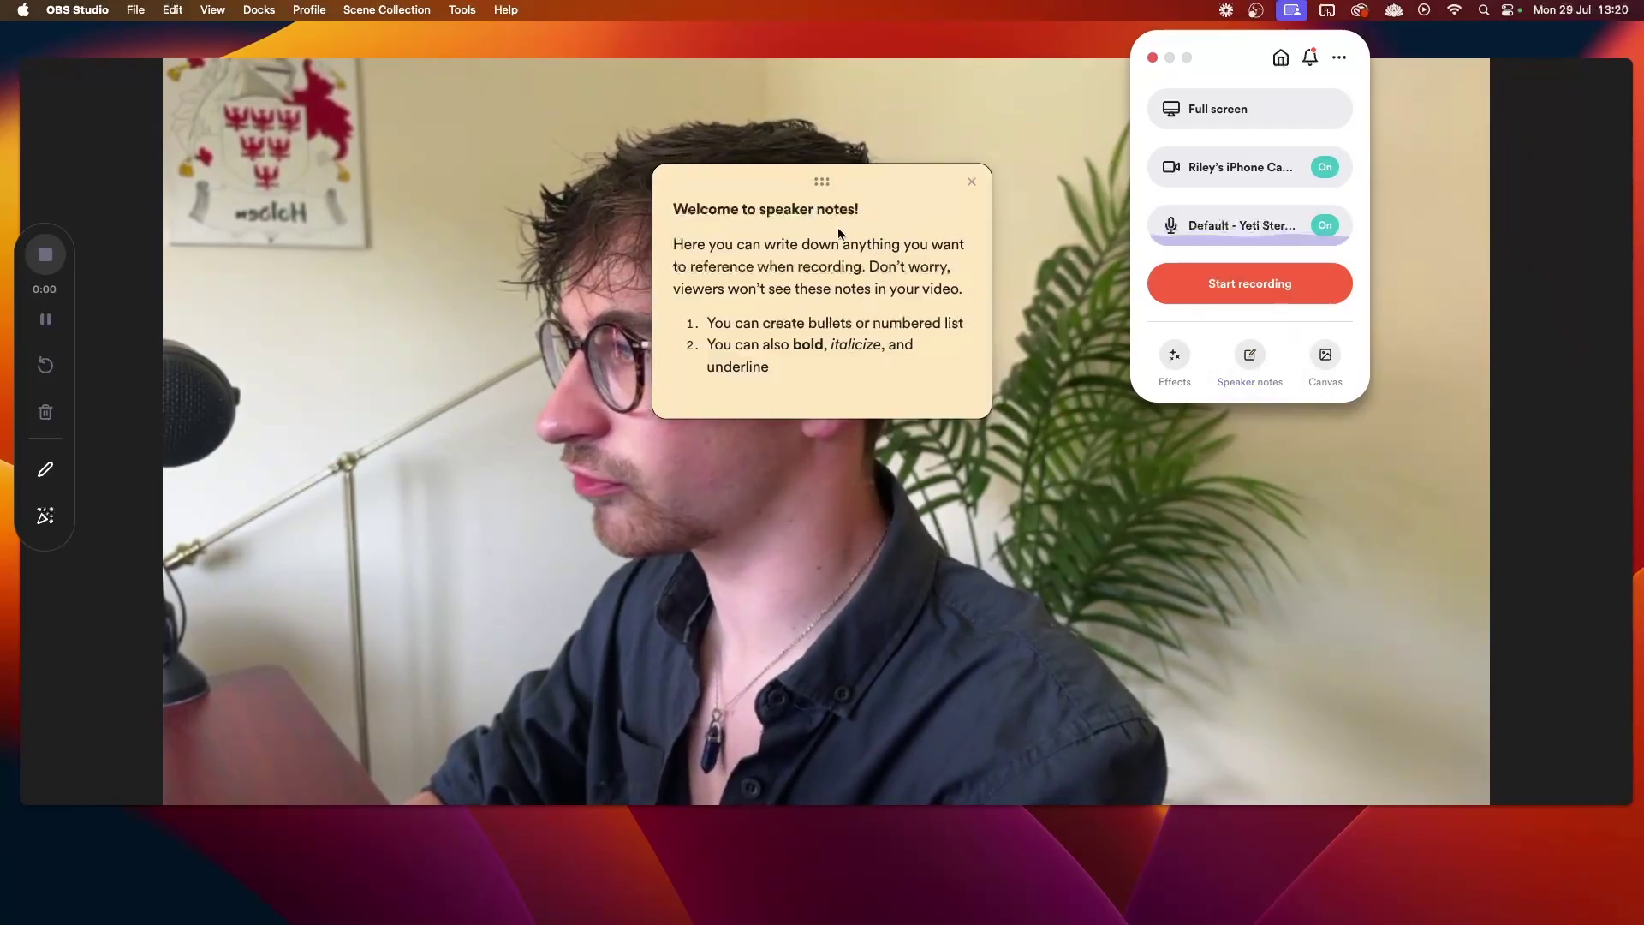
click(800, 307)
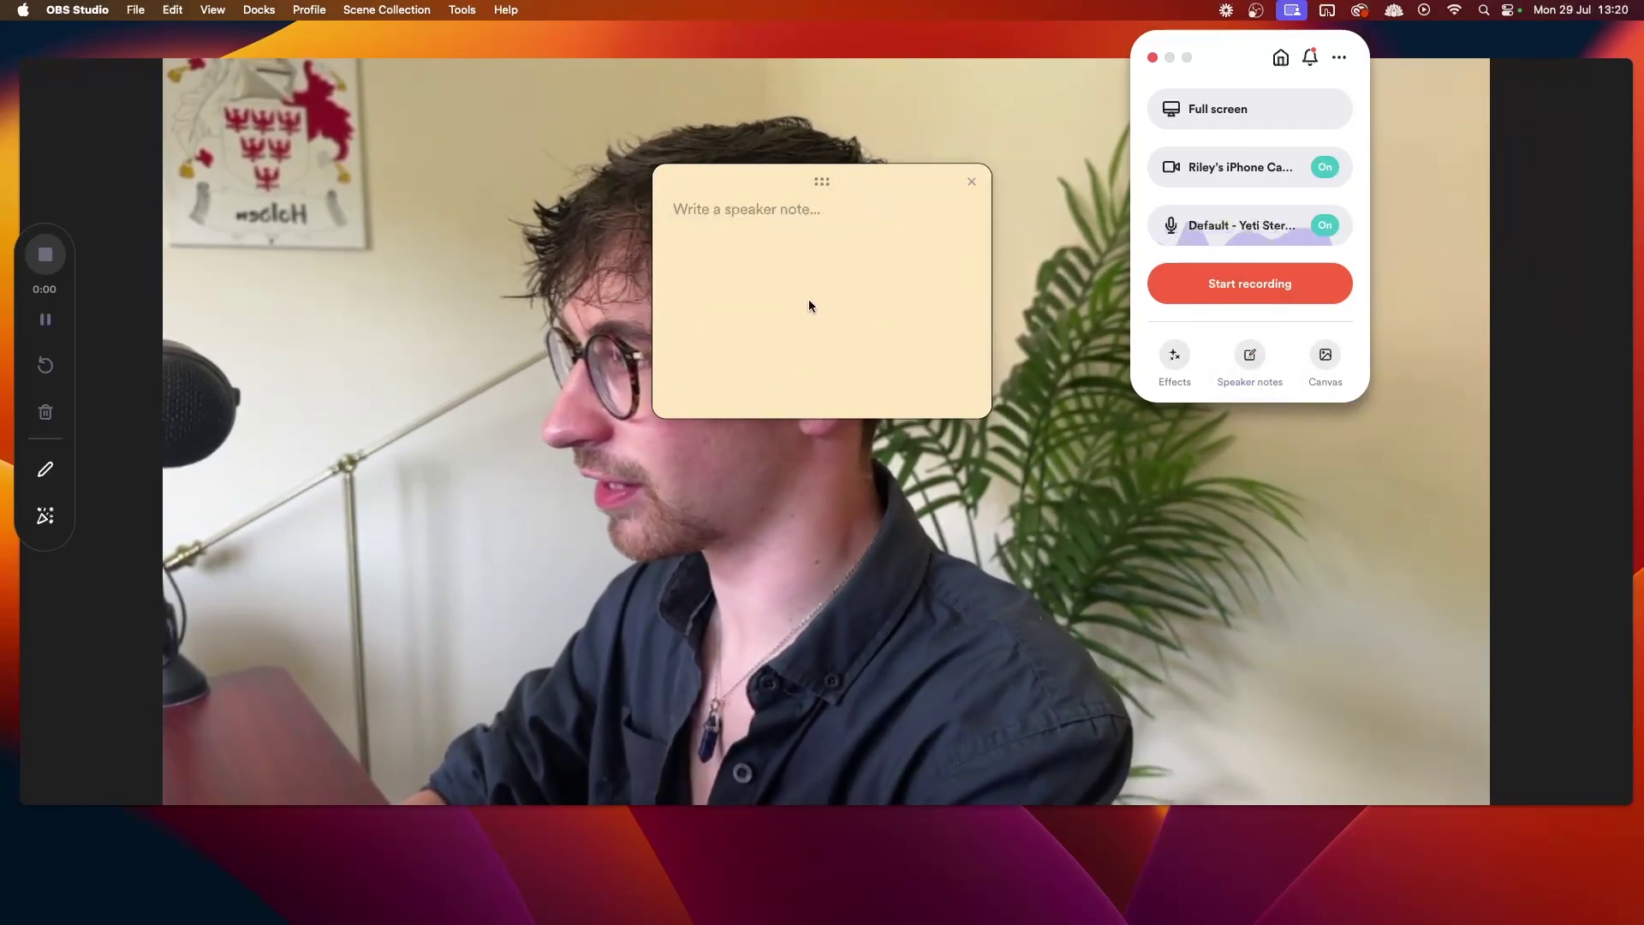
text(IJFRUHJNRKJGN)
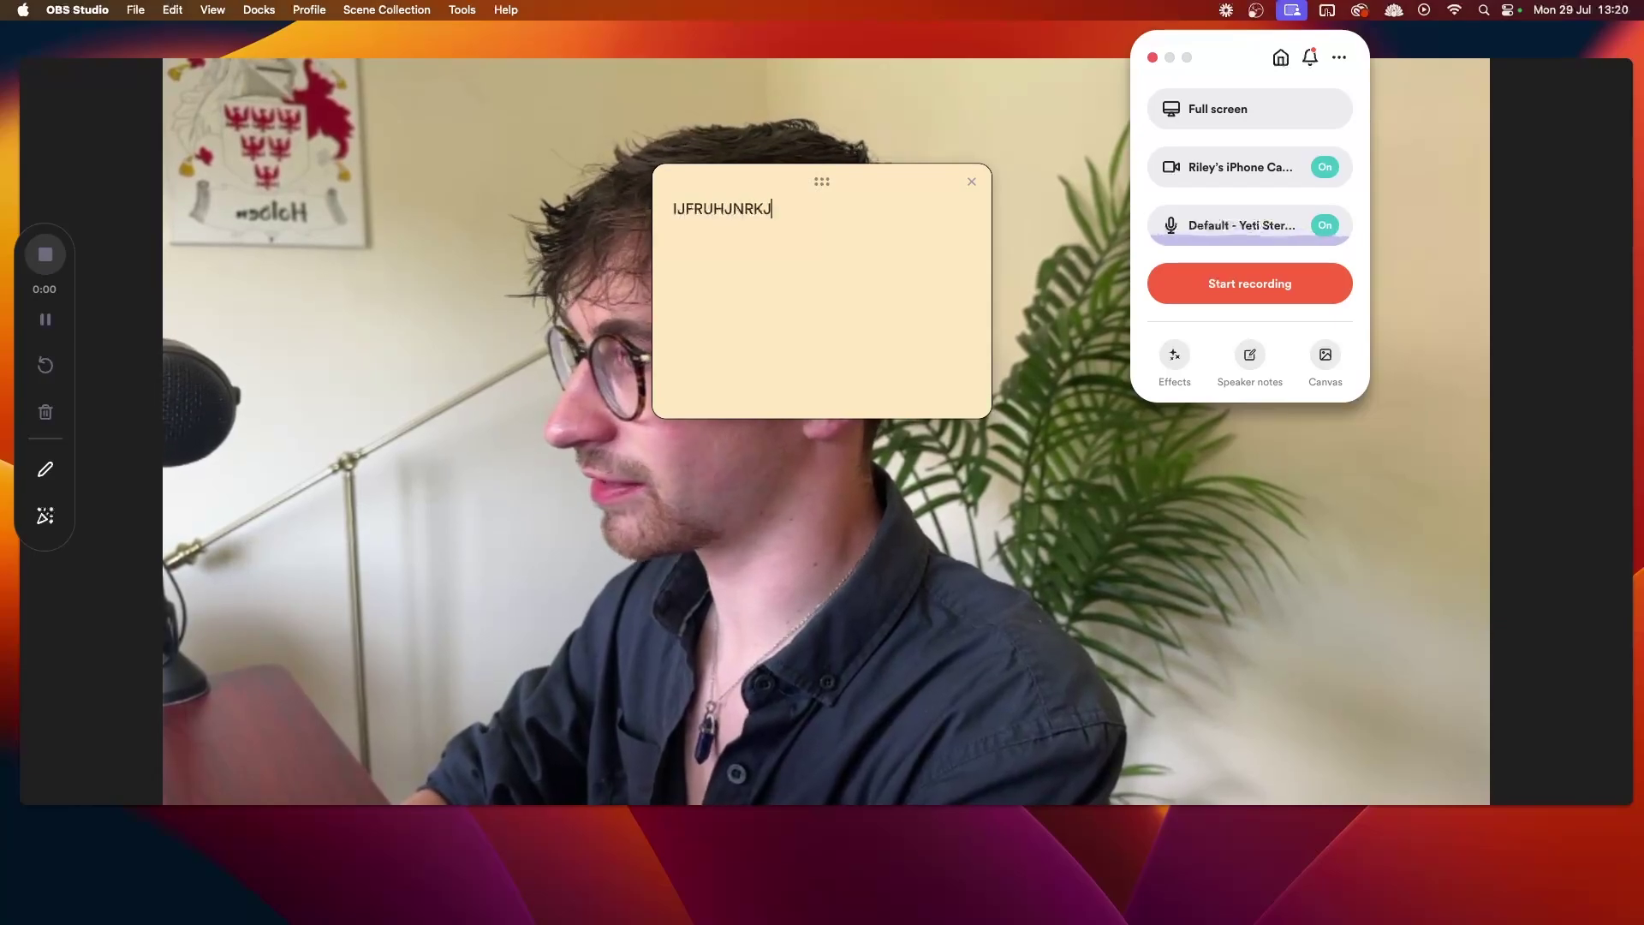
click(971, 182)
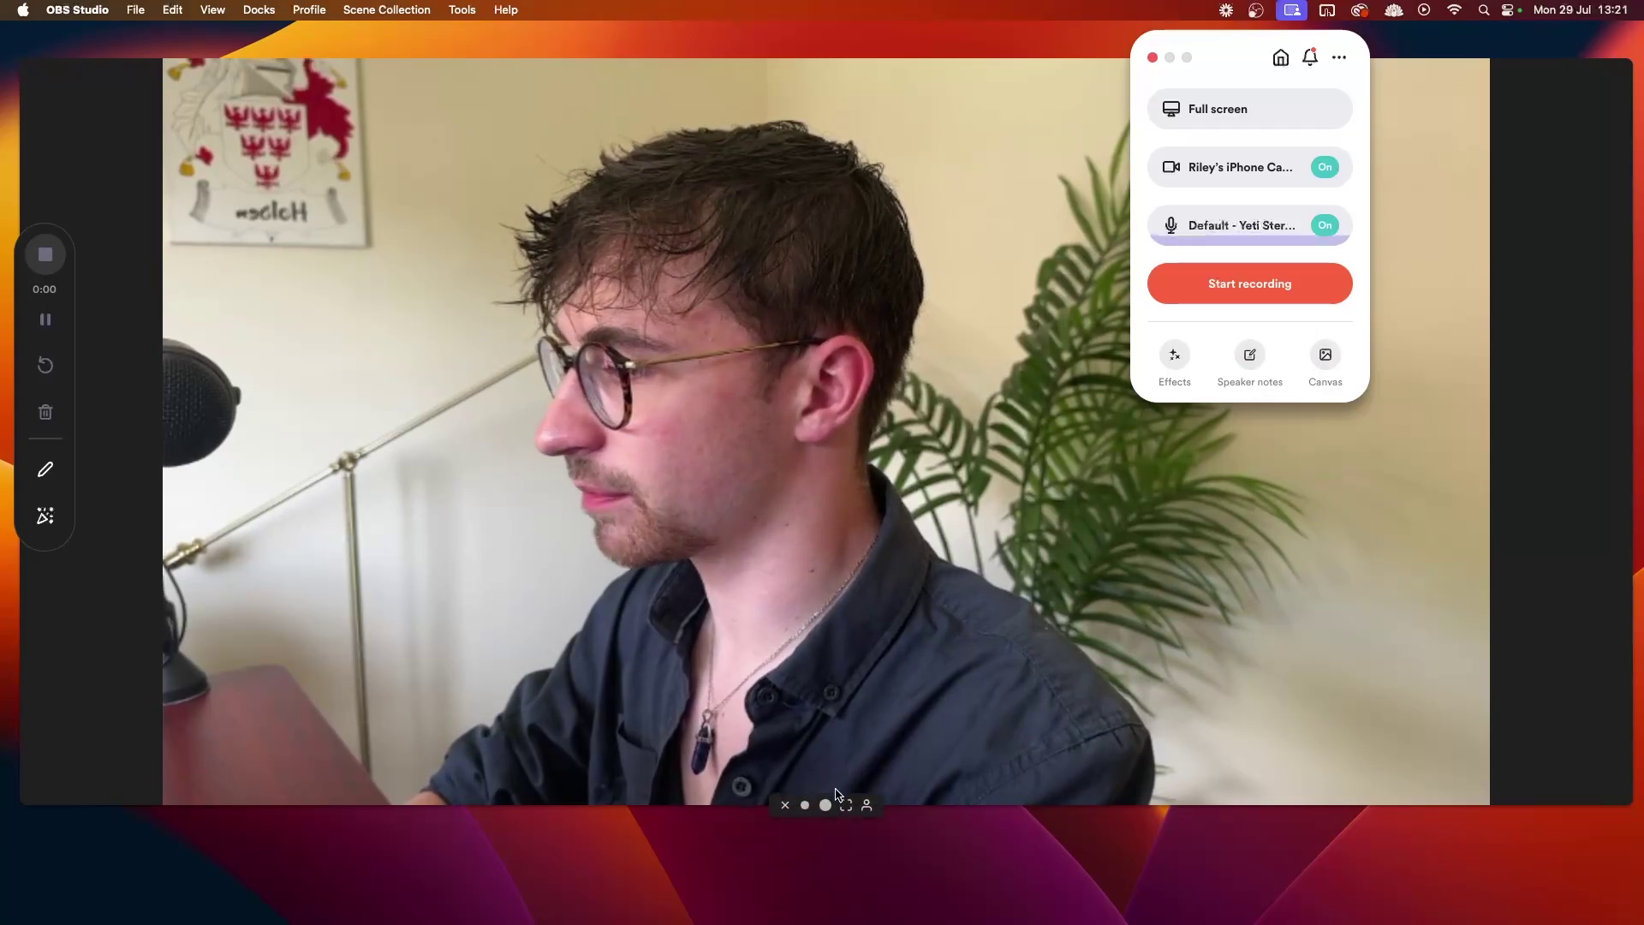
Shrink the full-screen camera to the large bubble and apply the Meeting canvas template.
click(837, 801)
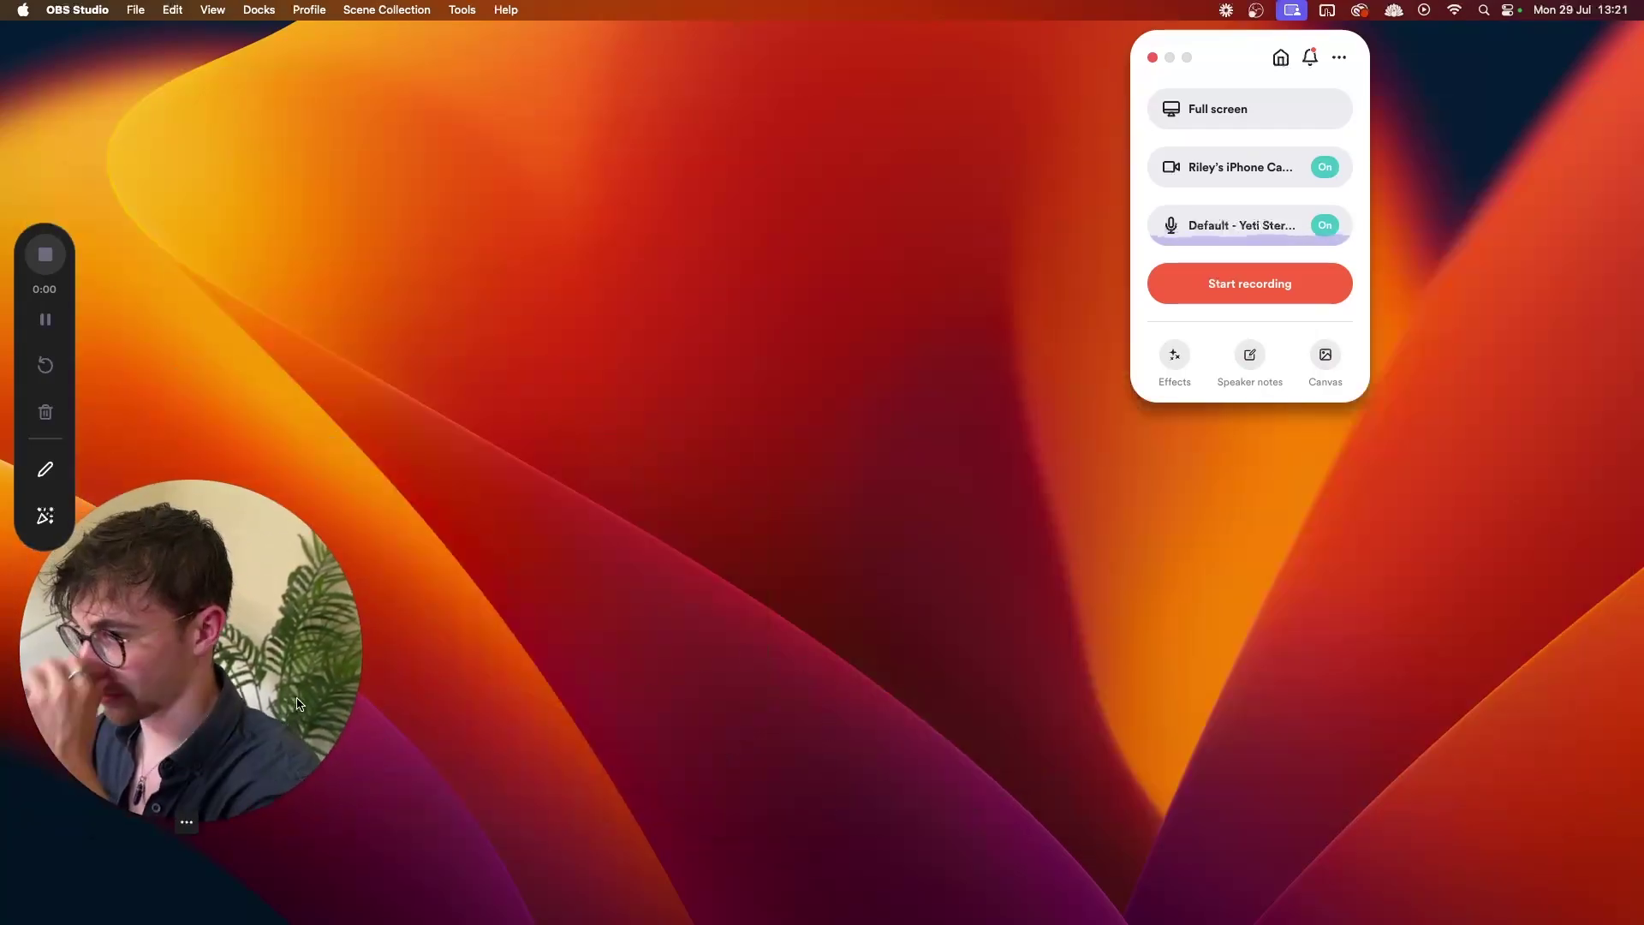
click(1316, 358)
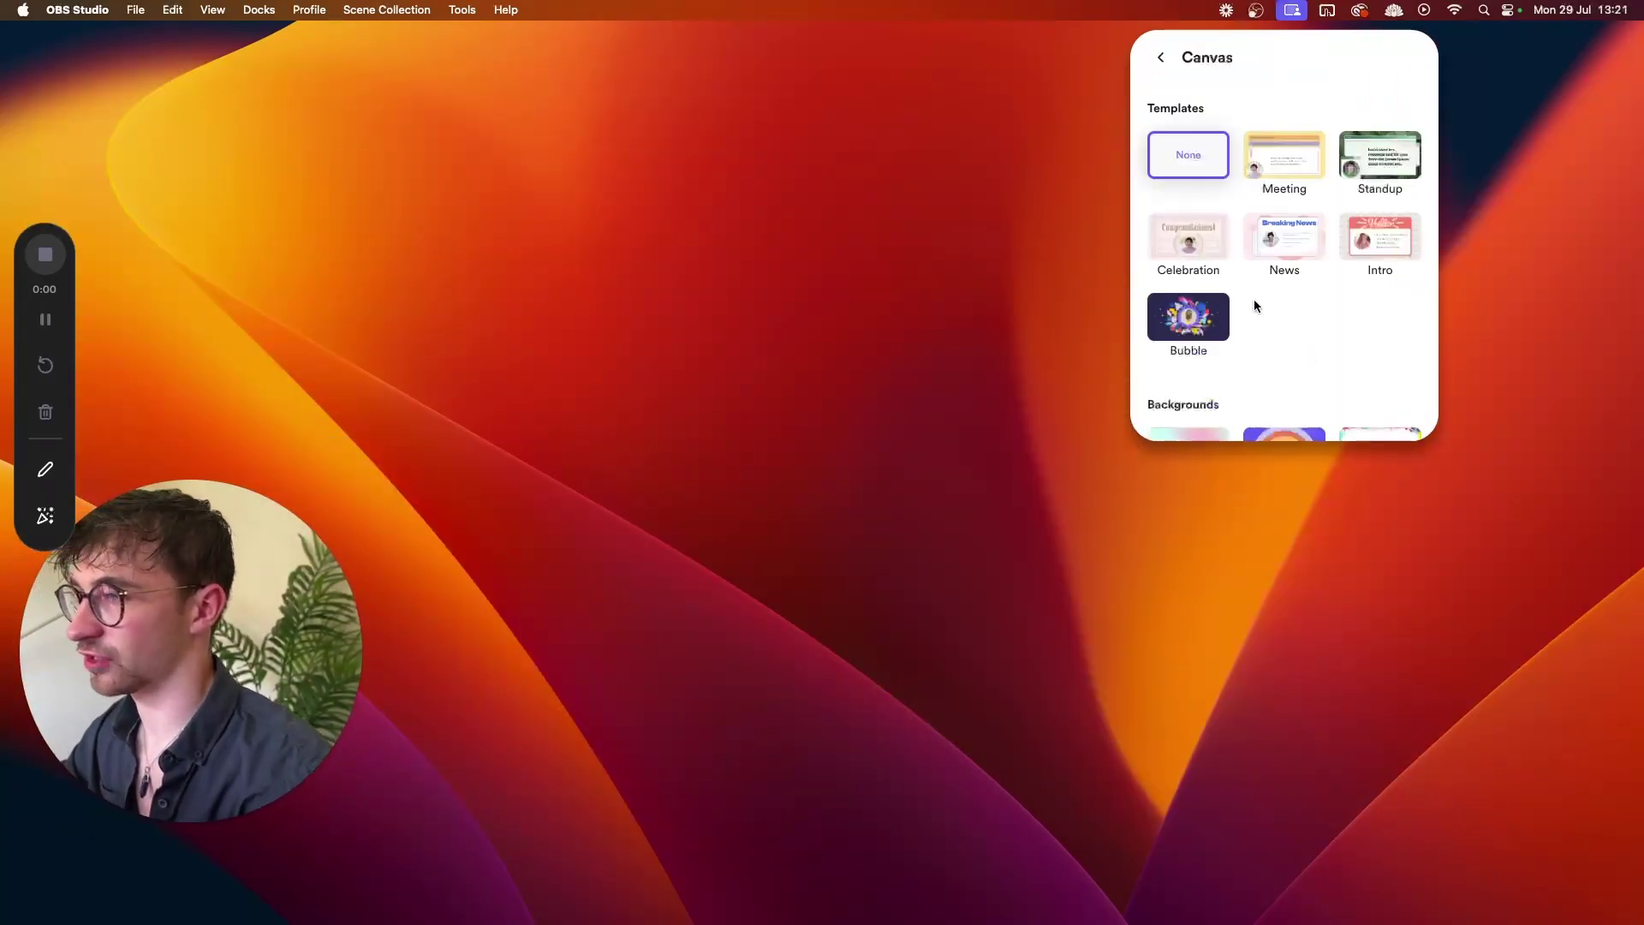
click(1286, 149)
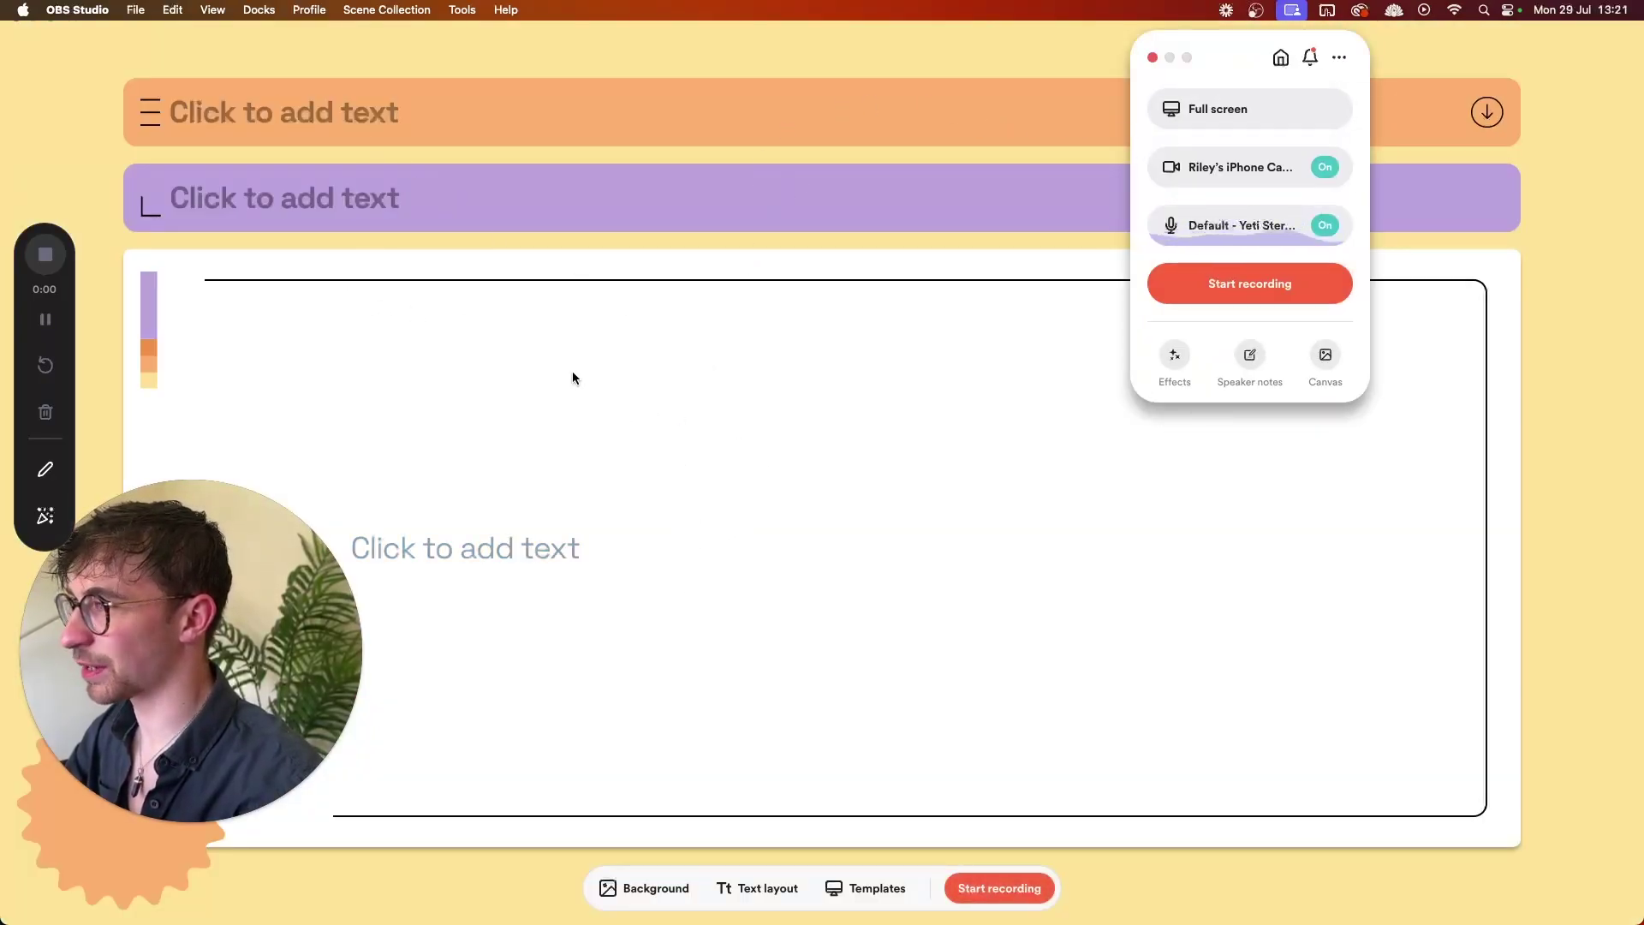
Enter "lOOM MEETING" as the Meeting canvas's orange heading and "RLKNGRKJG" as its body text.
click(440, 135)
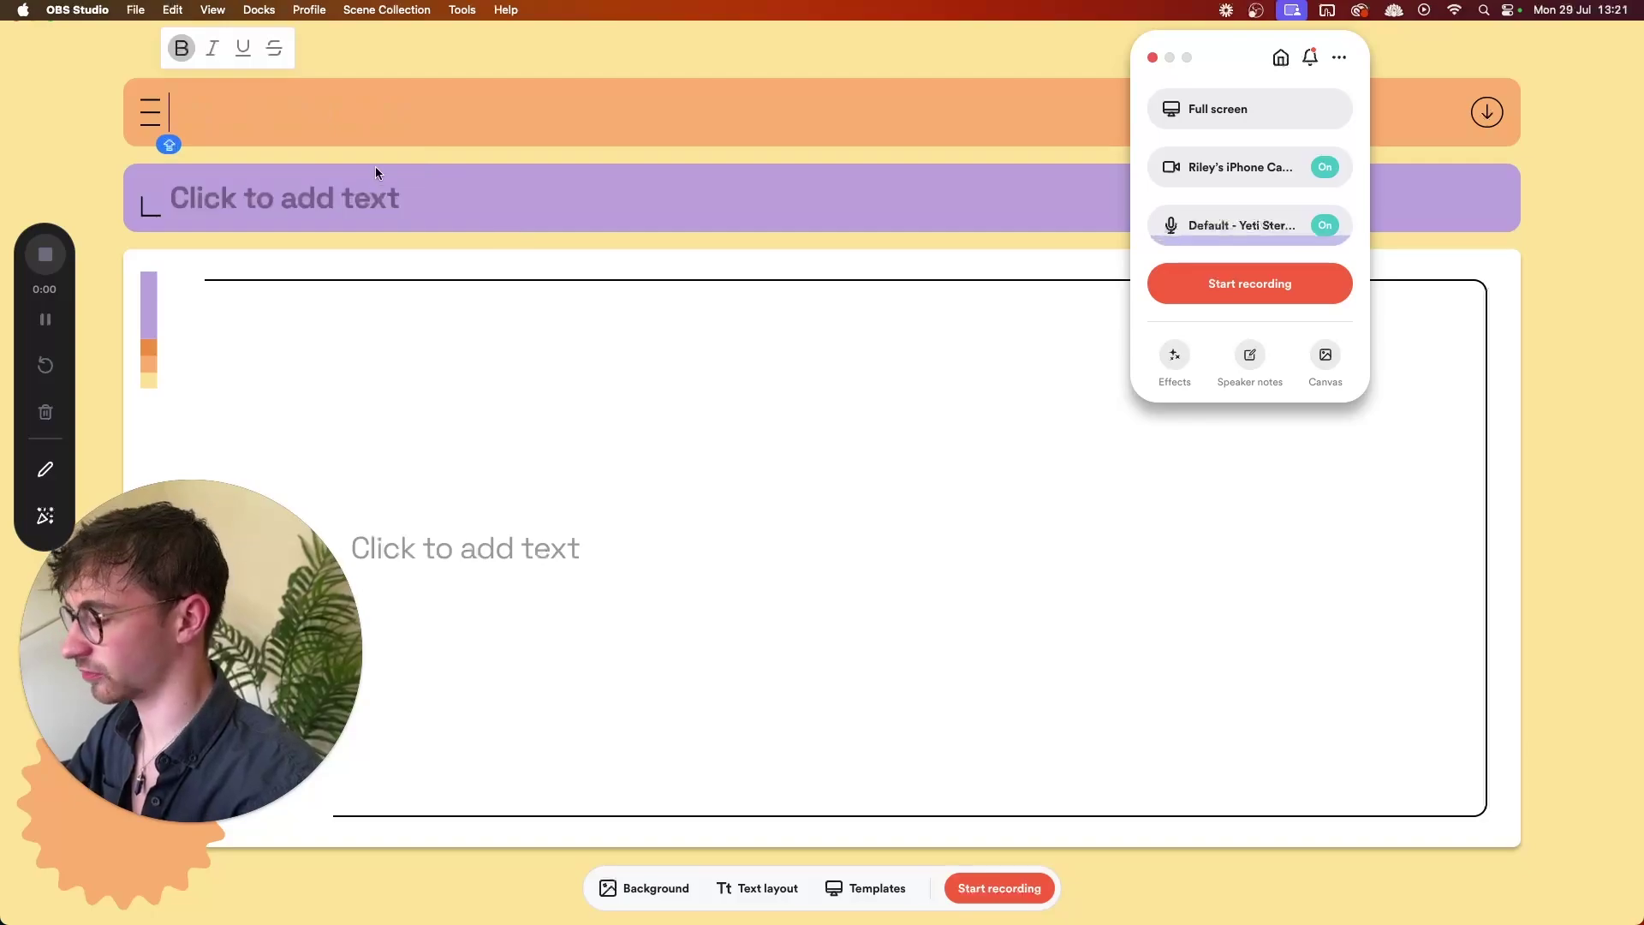
text(1)
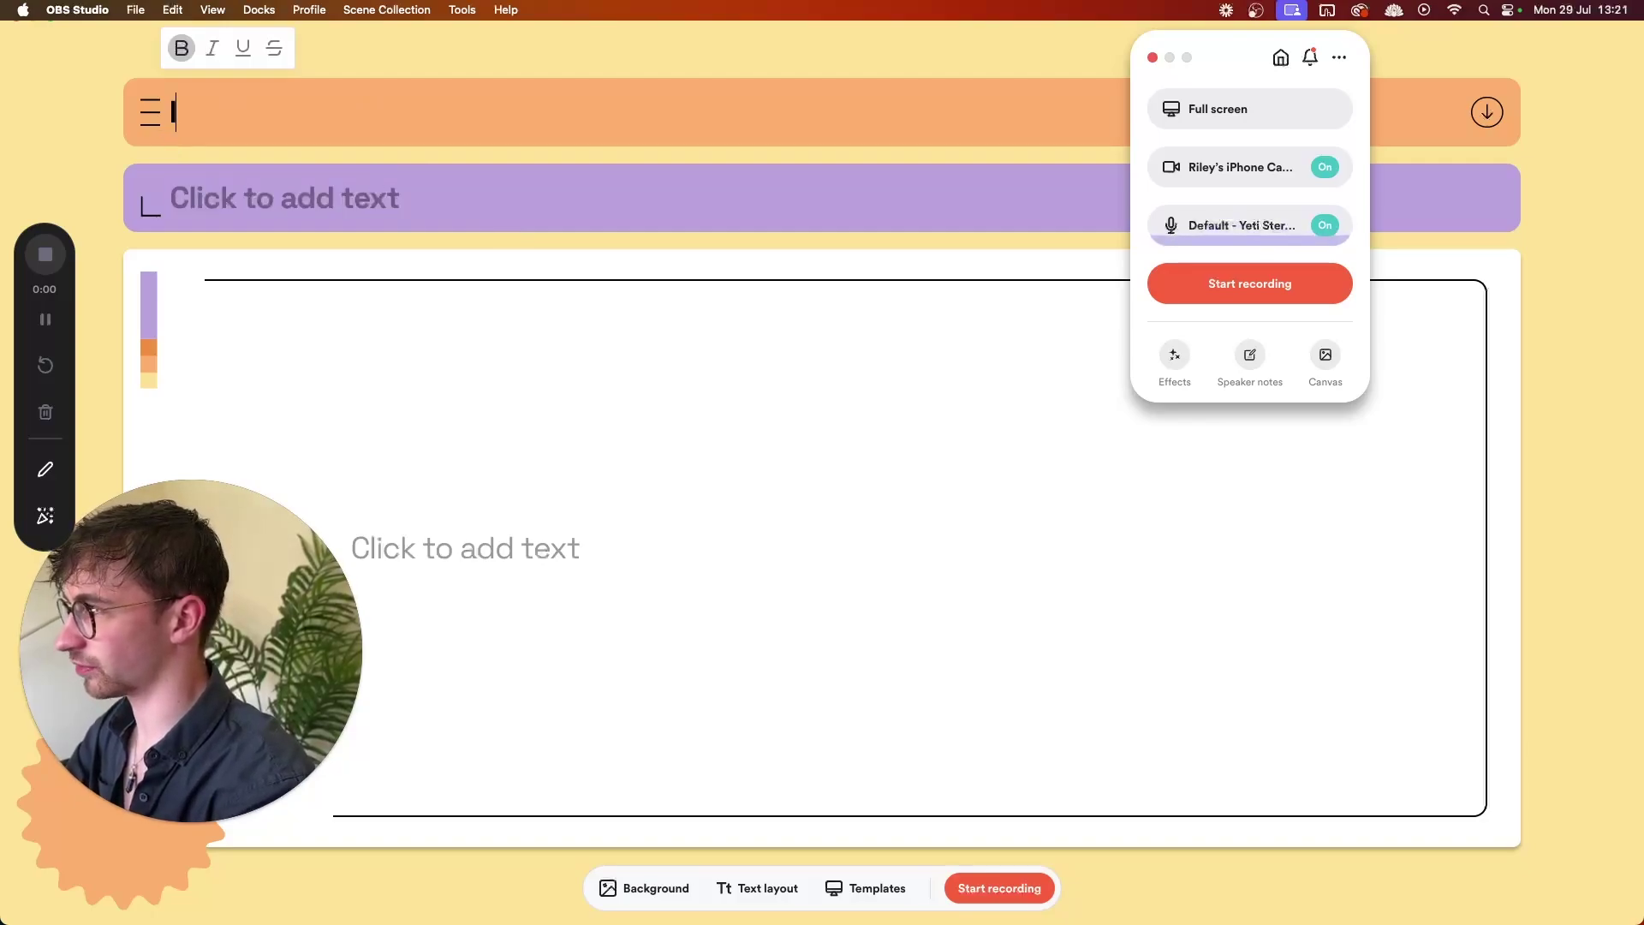
text(00M MEET)
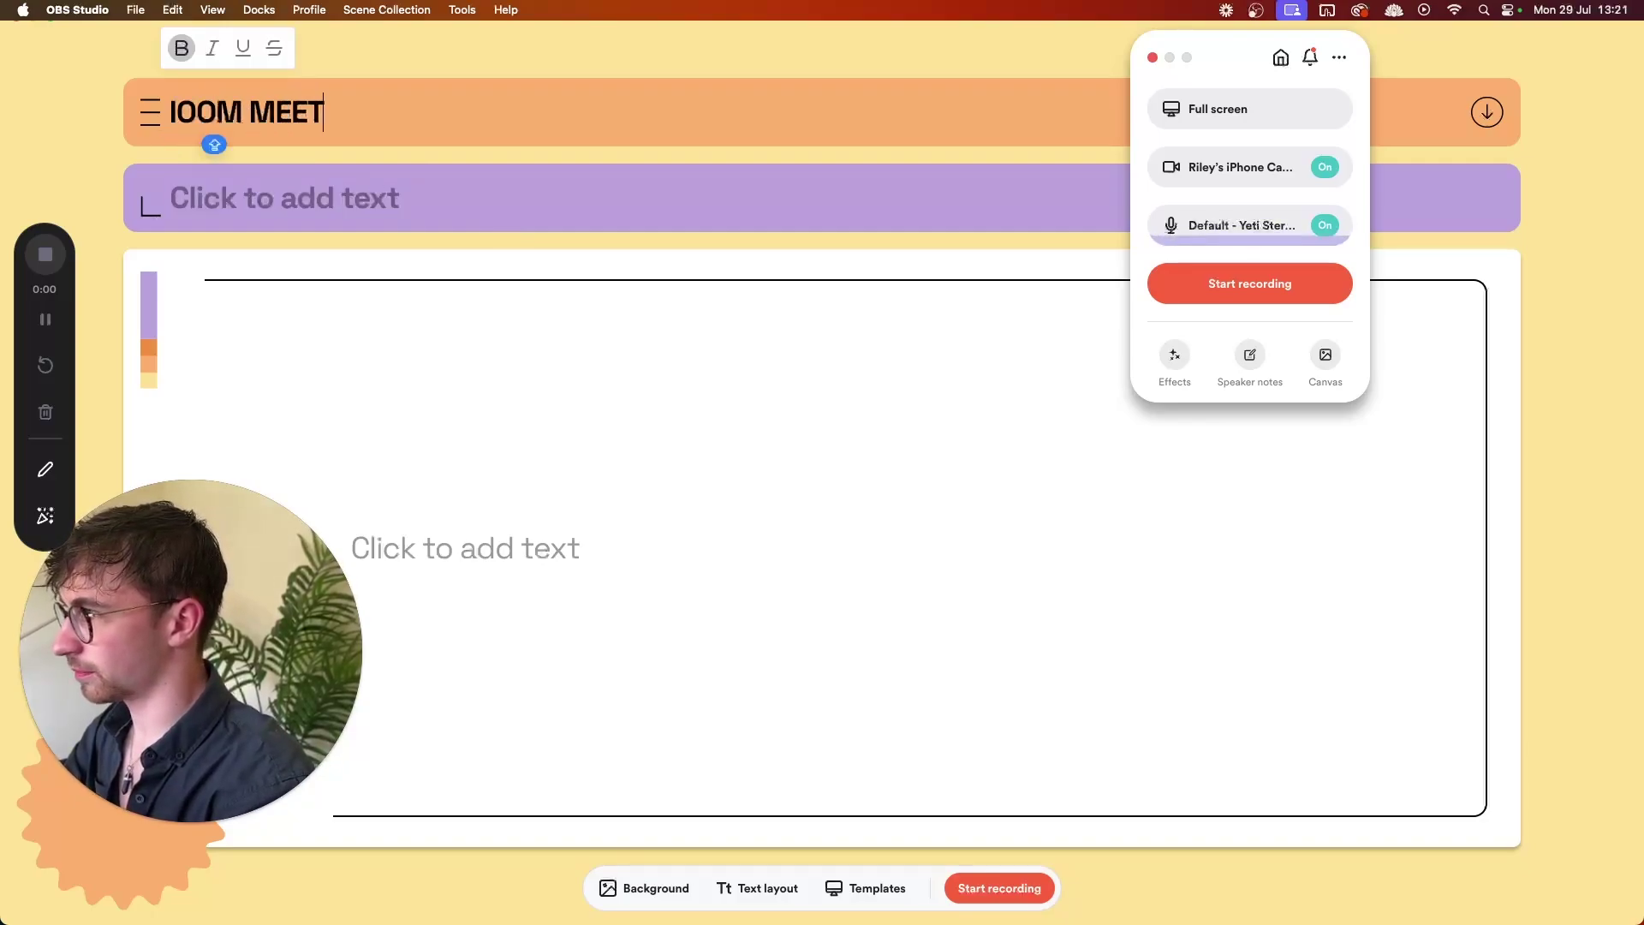
text(ING)
click(512, 533)
text(RLKNGR)
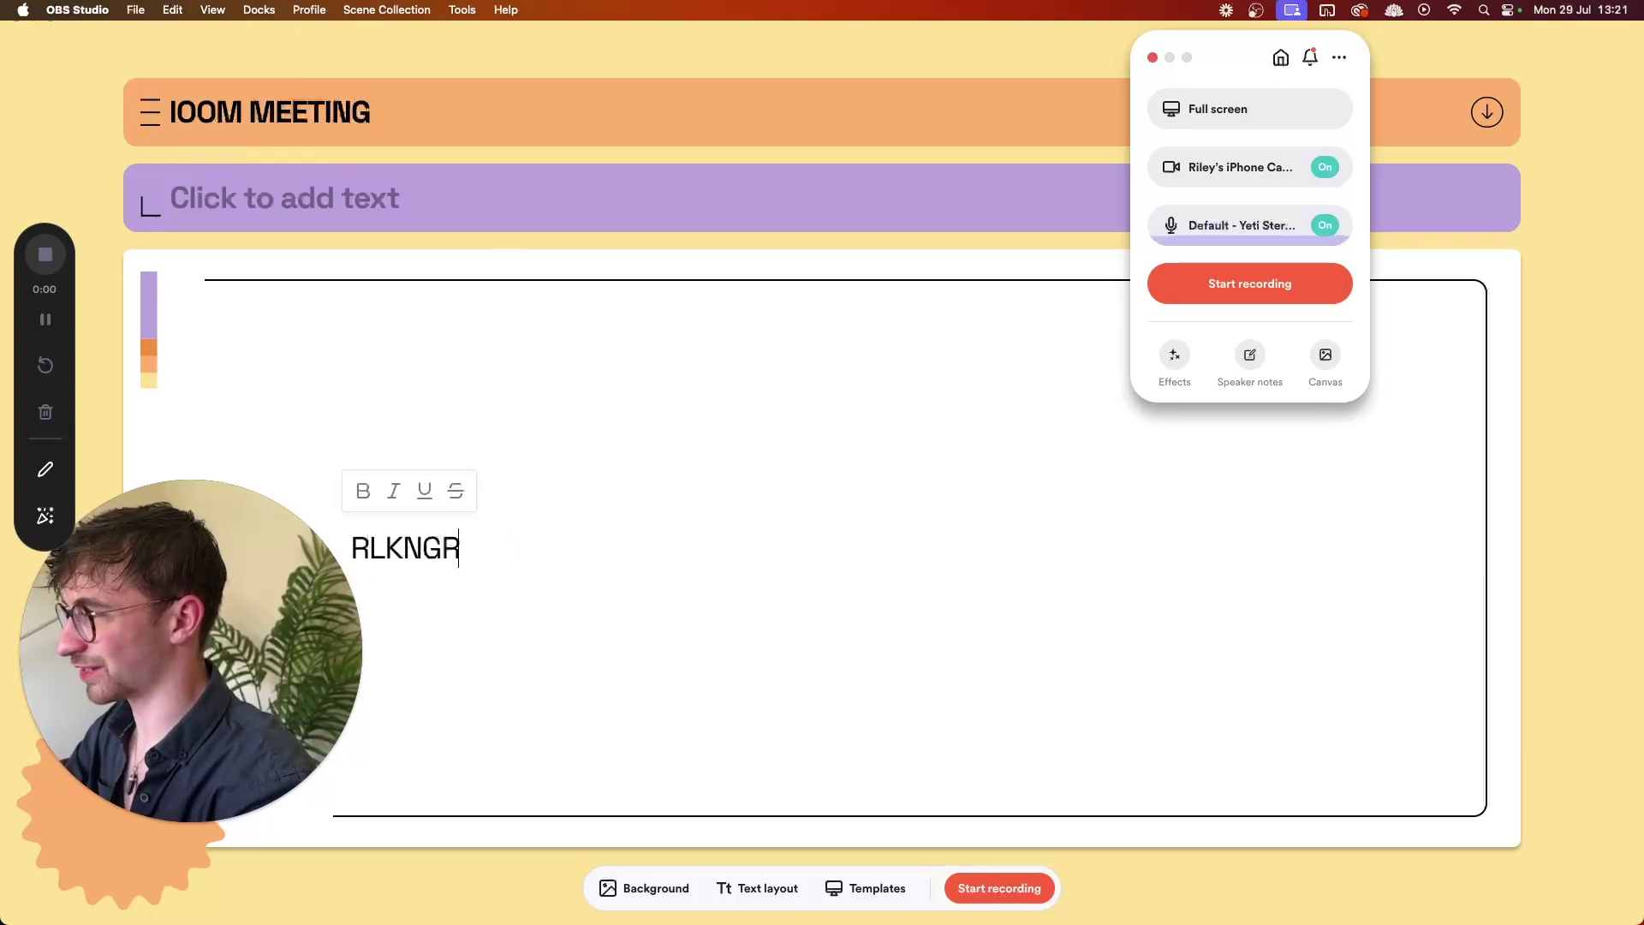
text(KJG)
Switch the canvas to the News template and reset the canvas to None.
click(1325, 355)
click(1156, 55)
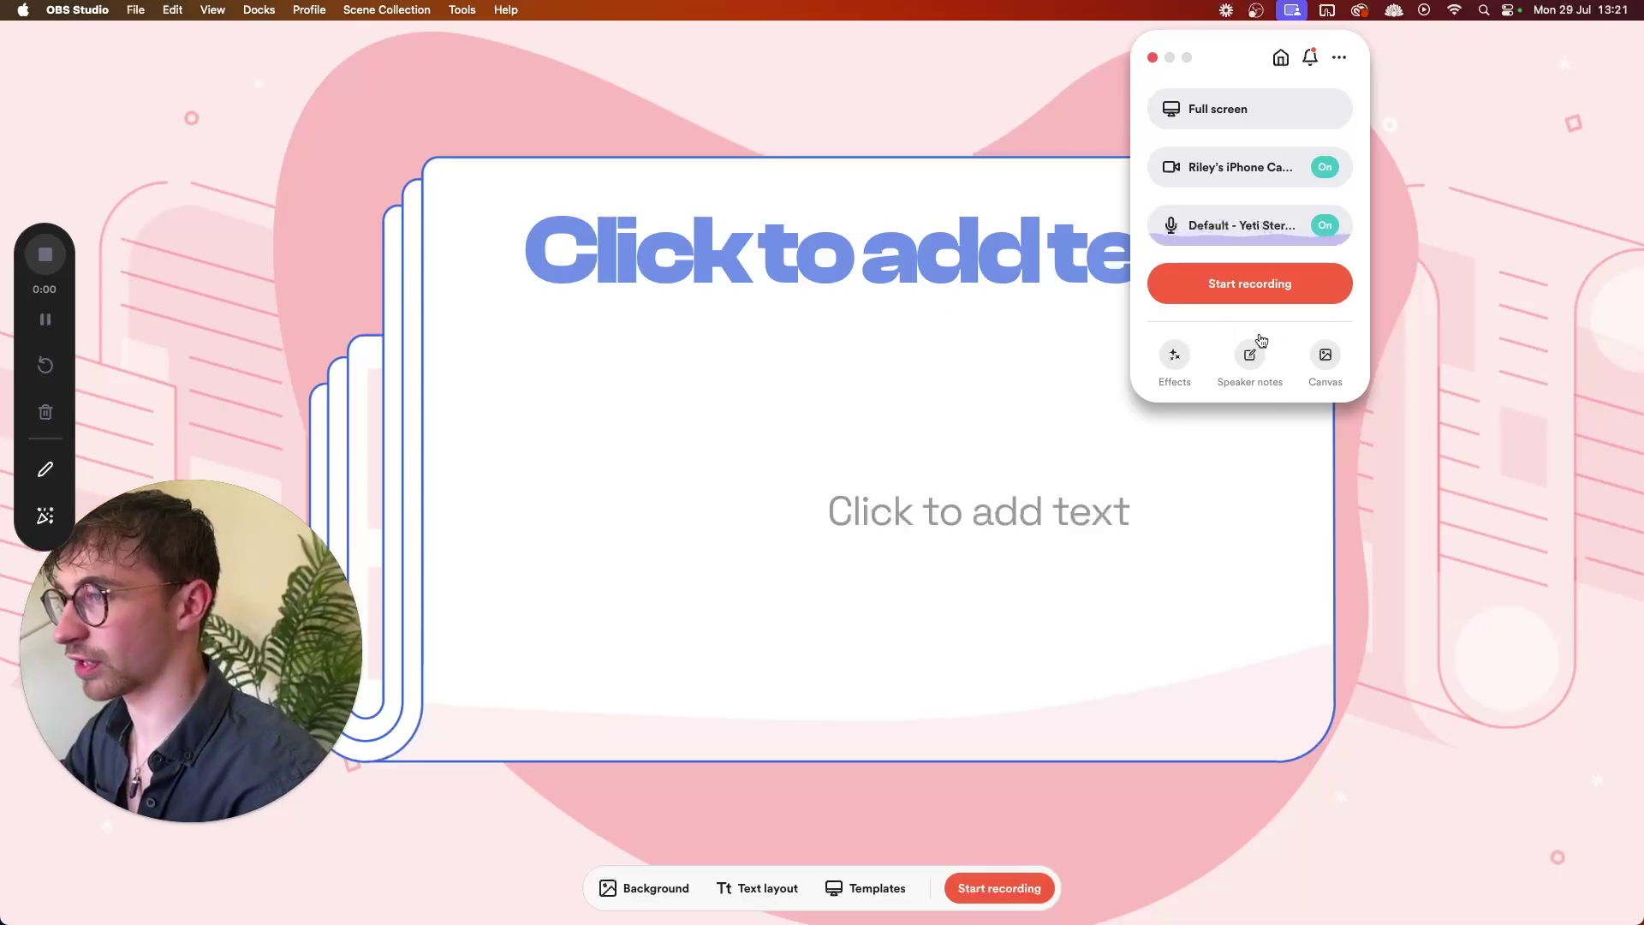
click(1318, 359)
click(1198, 171)
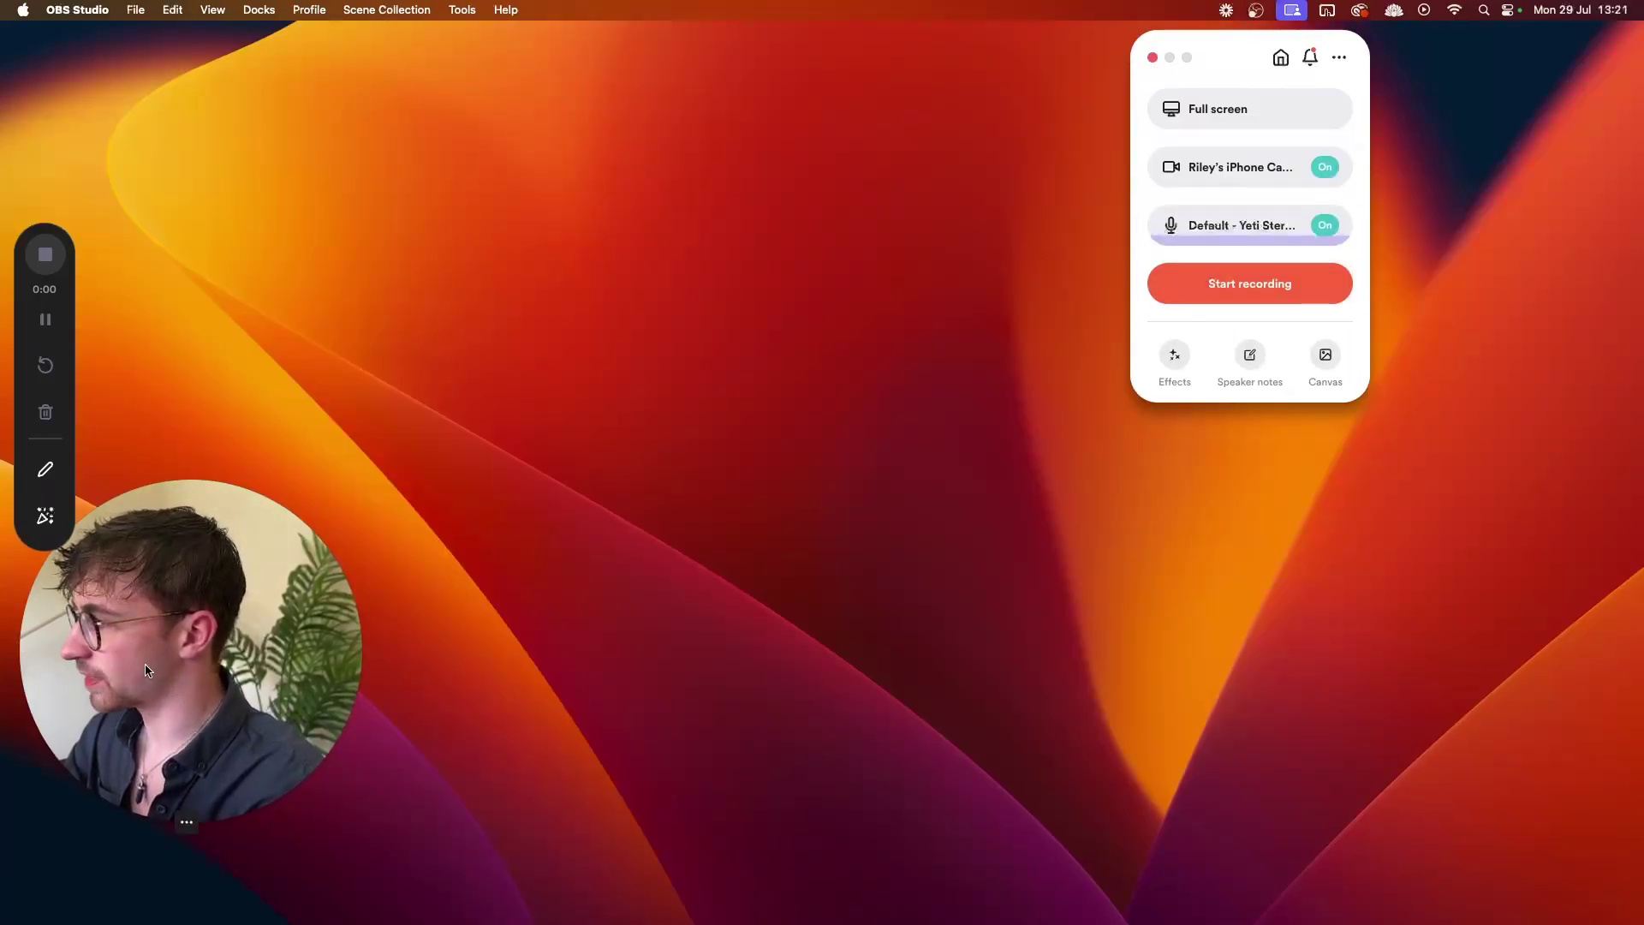
Try the small and large bubble sizes for the camera and enlarge it to full screen.
mouse_move(214, 809)
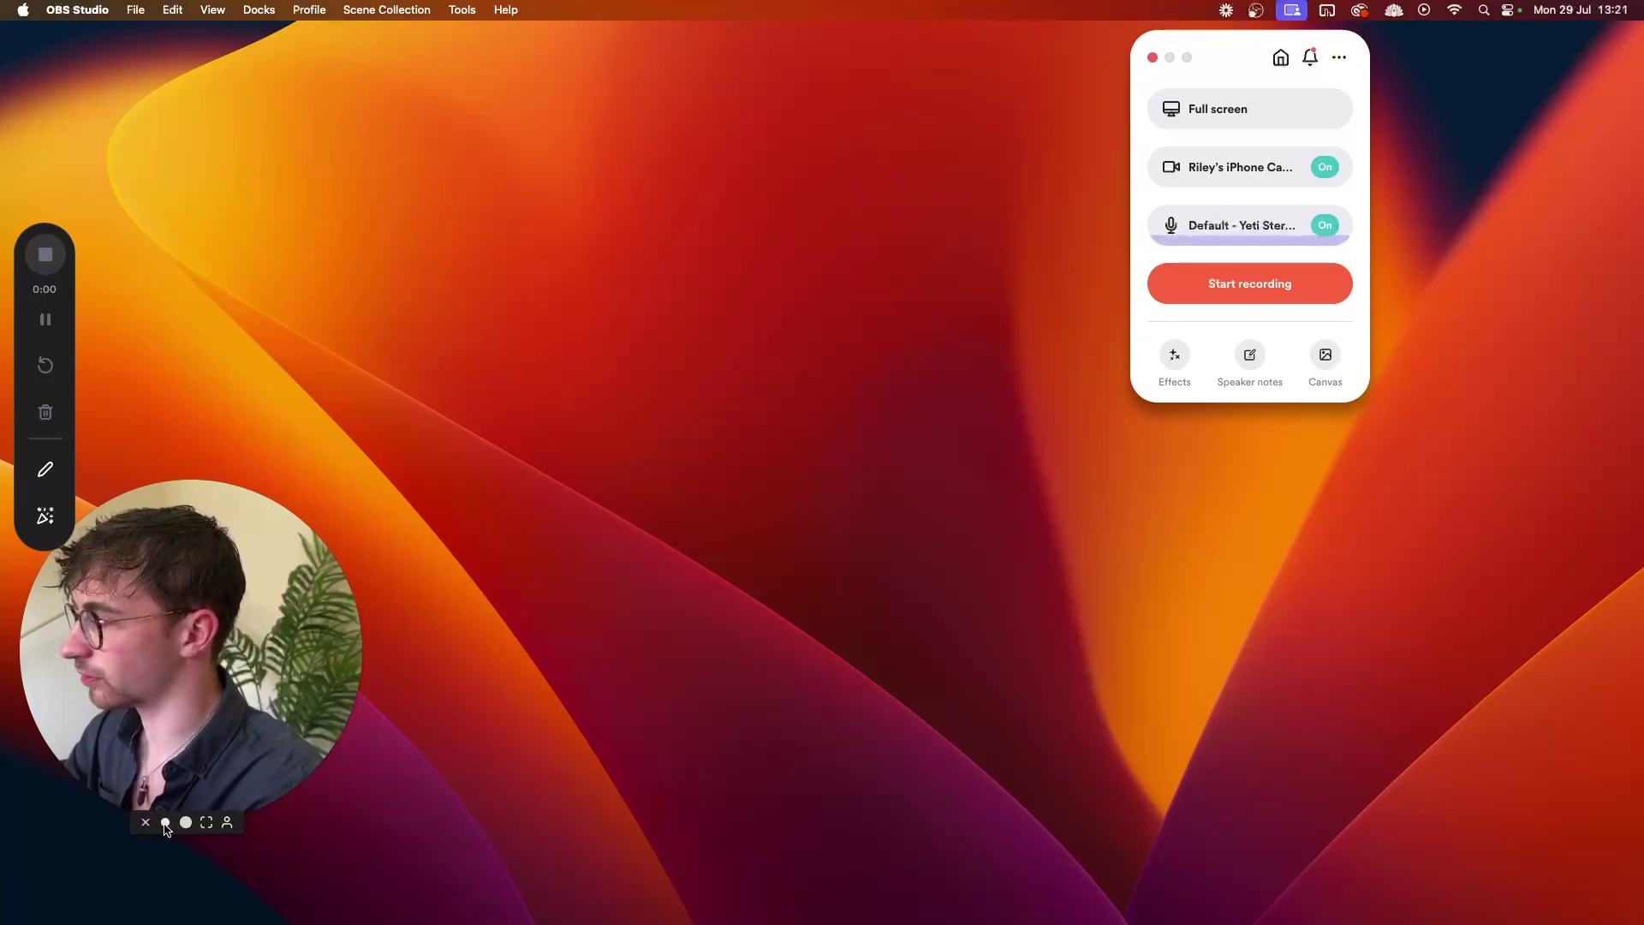
click(165, 823)
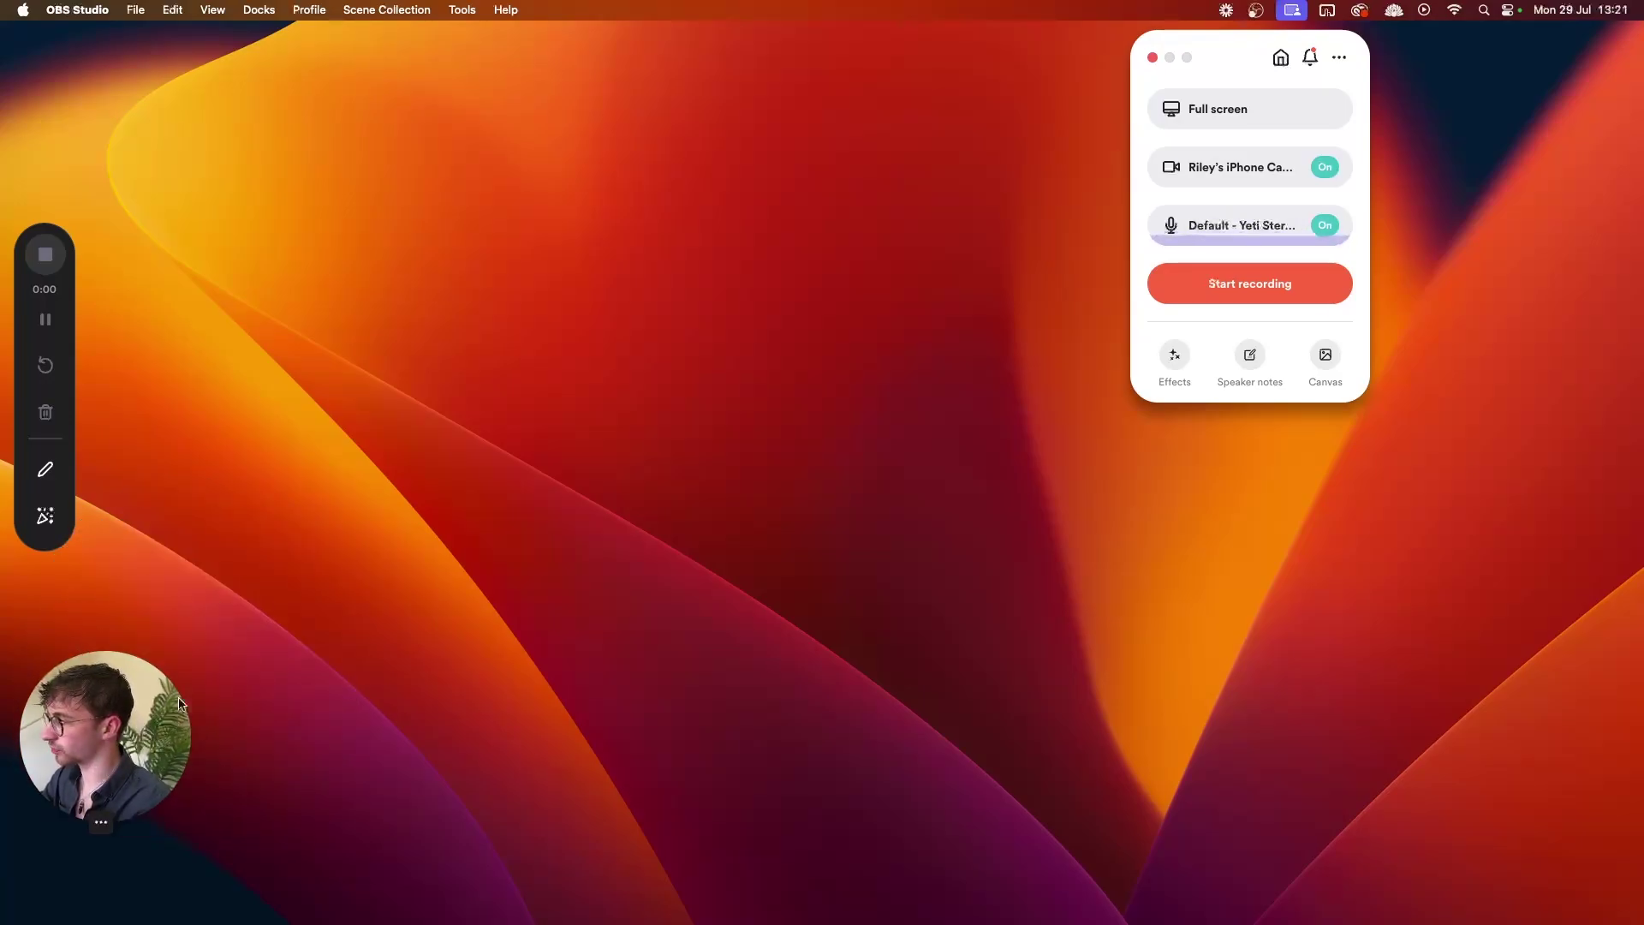
click(101, 820)
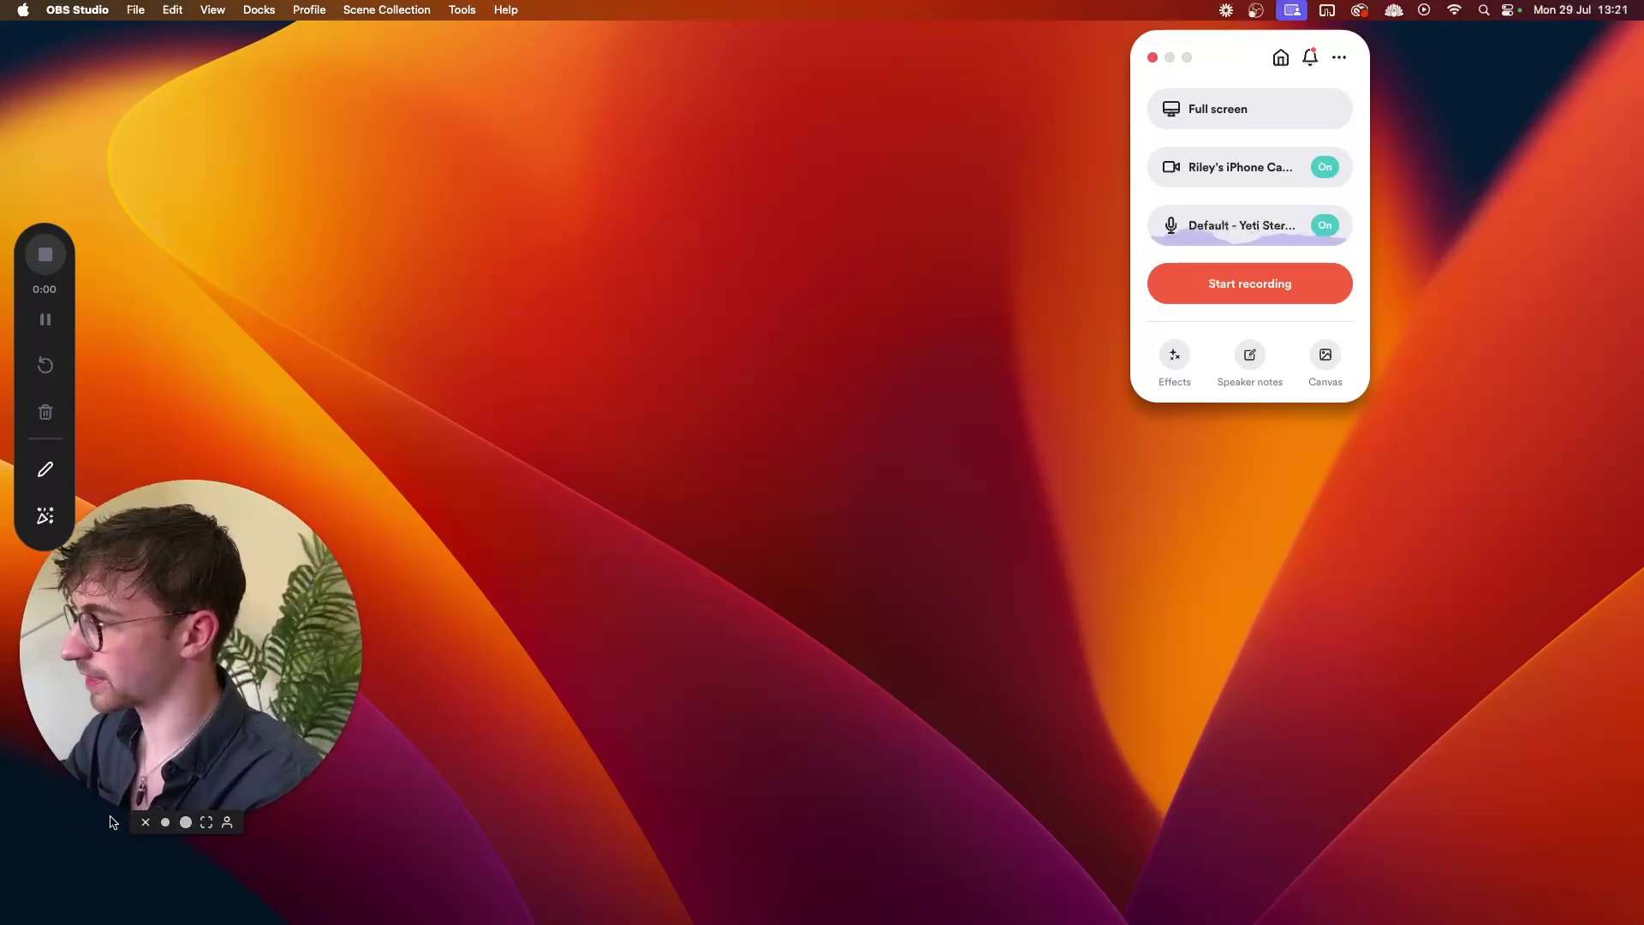
click(206, 818)
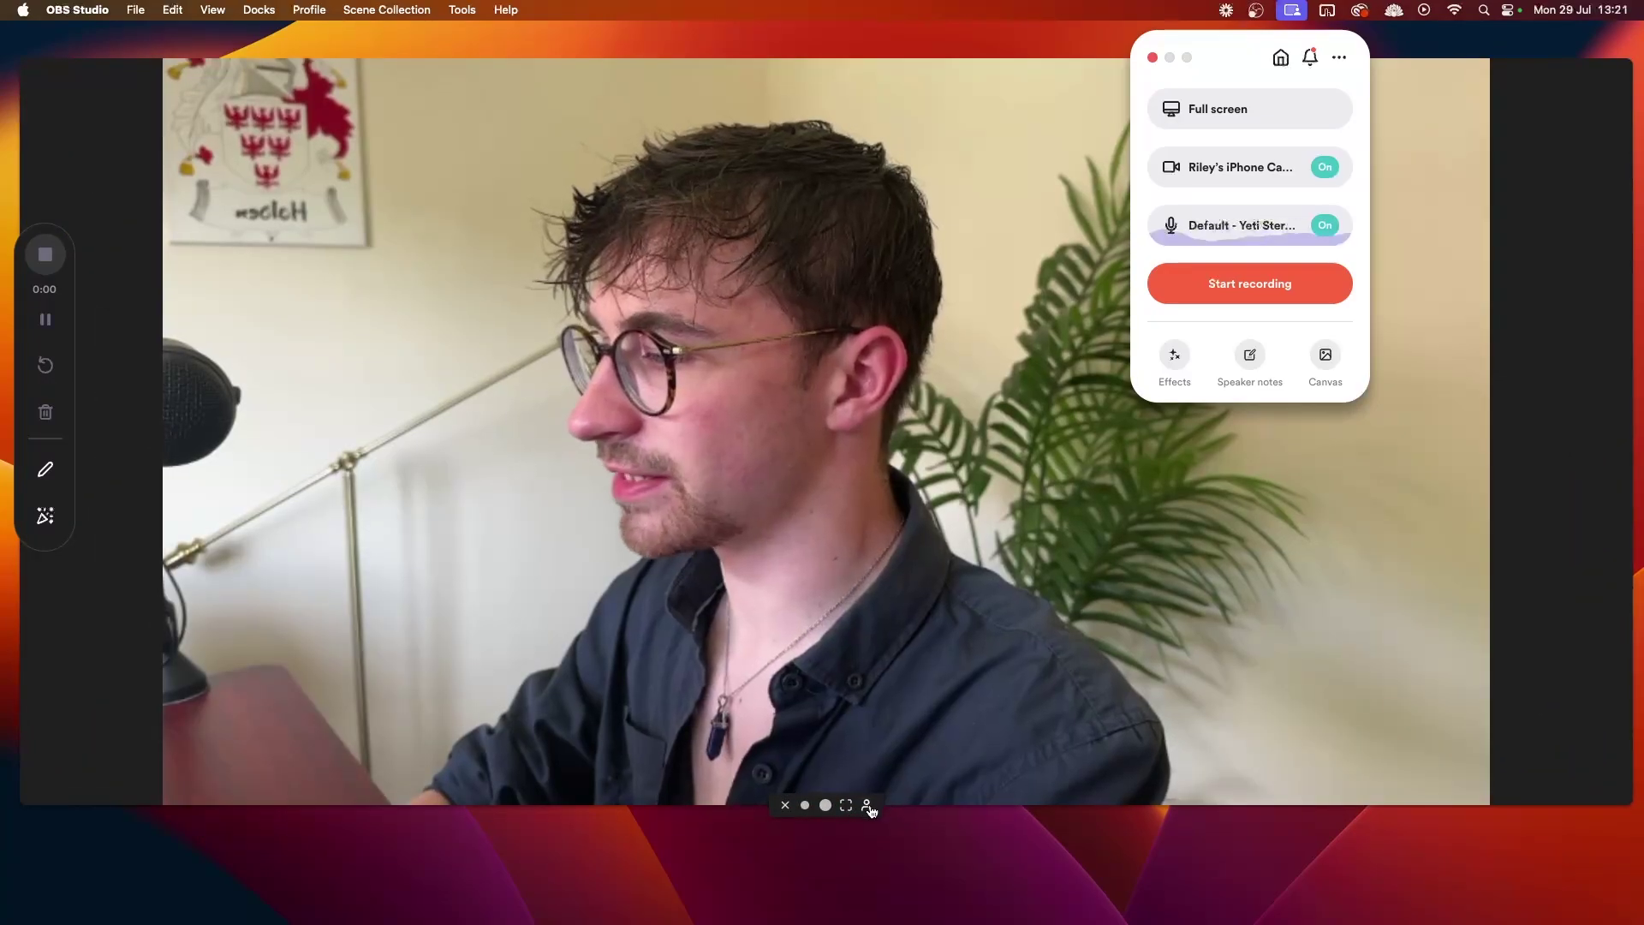
Swap the camera feed for the profile avatar, restore the live camera and set it to the small bubble.
click(867, 807)
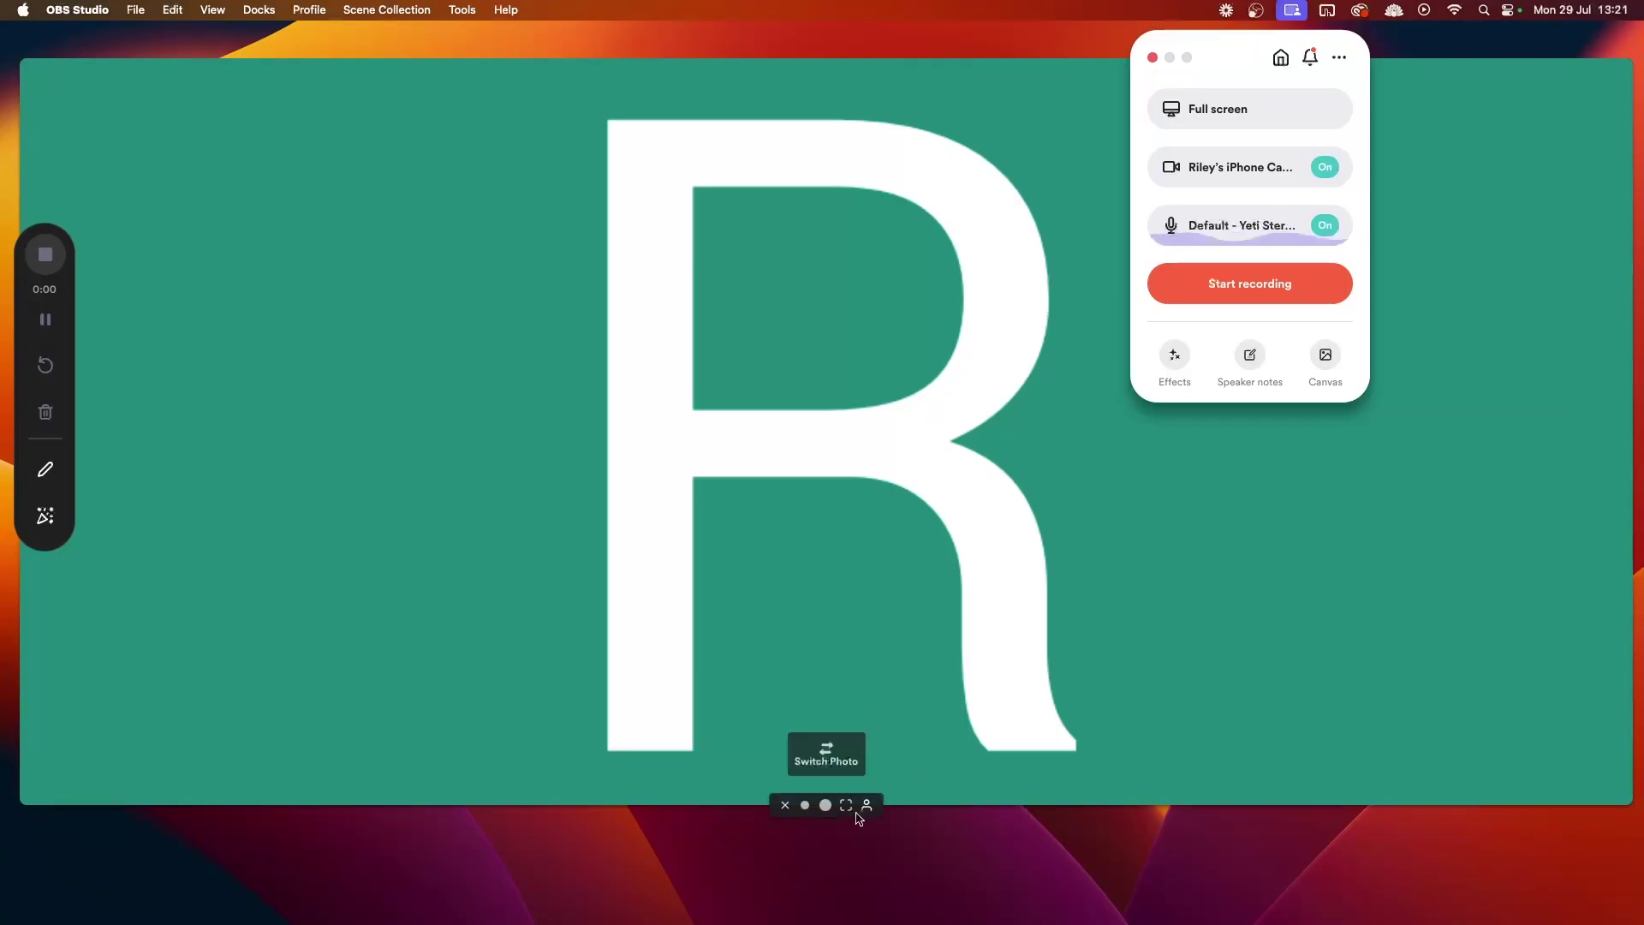
click(866, 806)
click(805, 805)
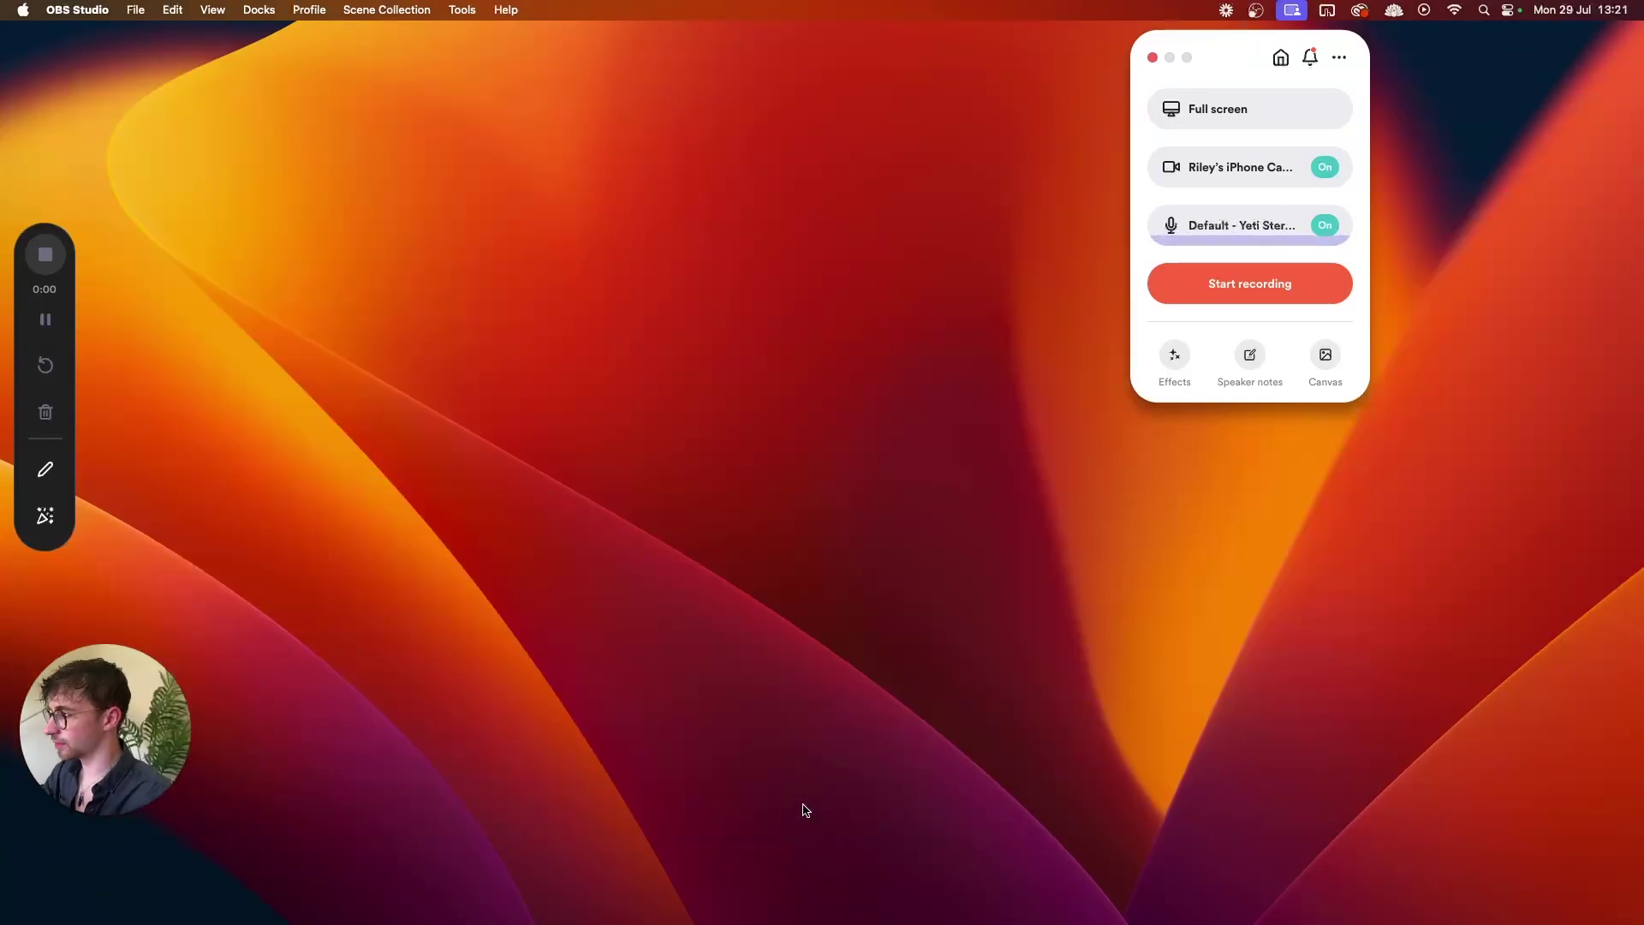
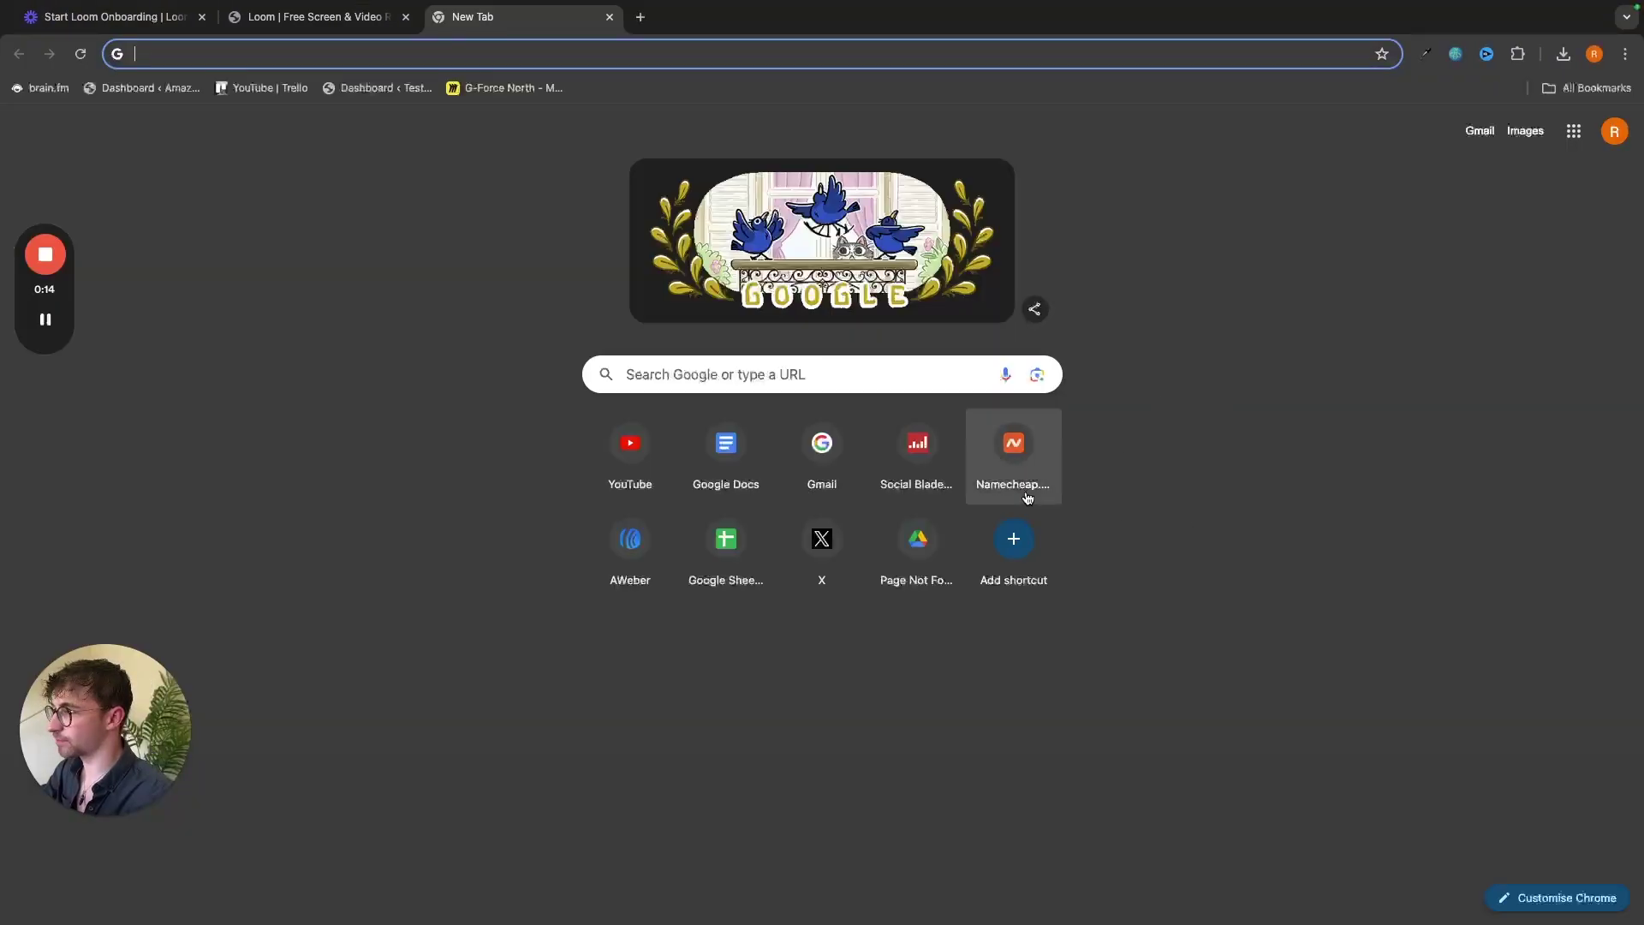
Open Namecheap from the new tab's shortcuts while recording, go to its home page and browse the page.
click(1018, 474)
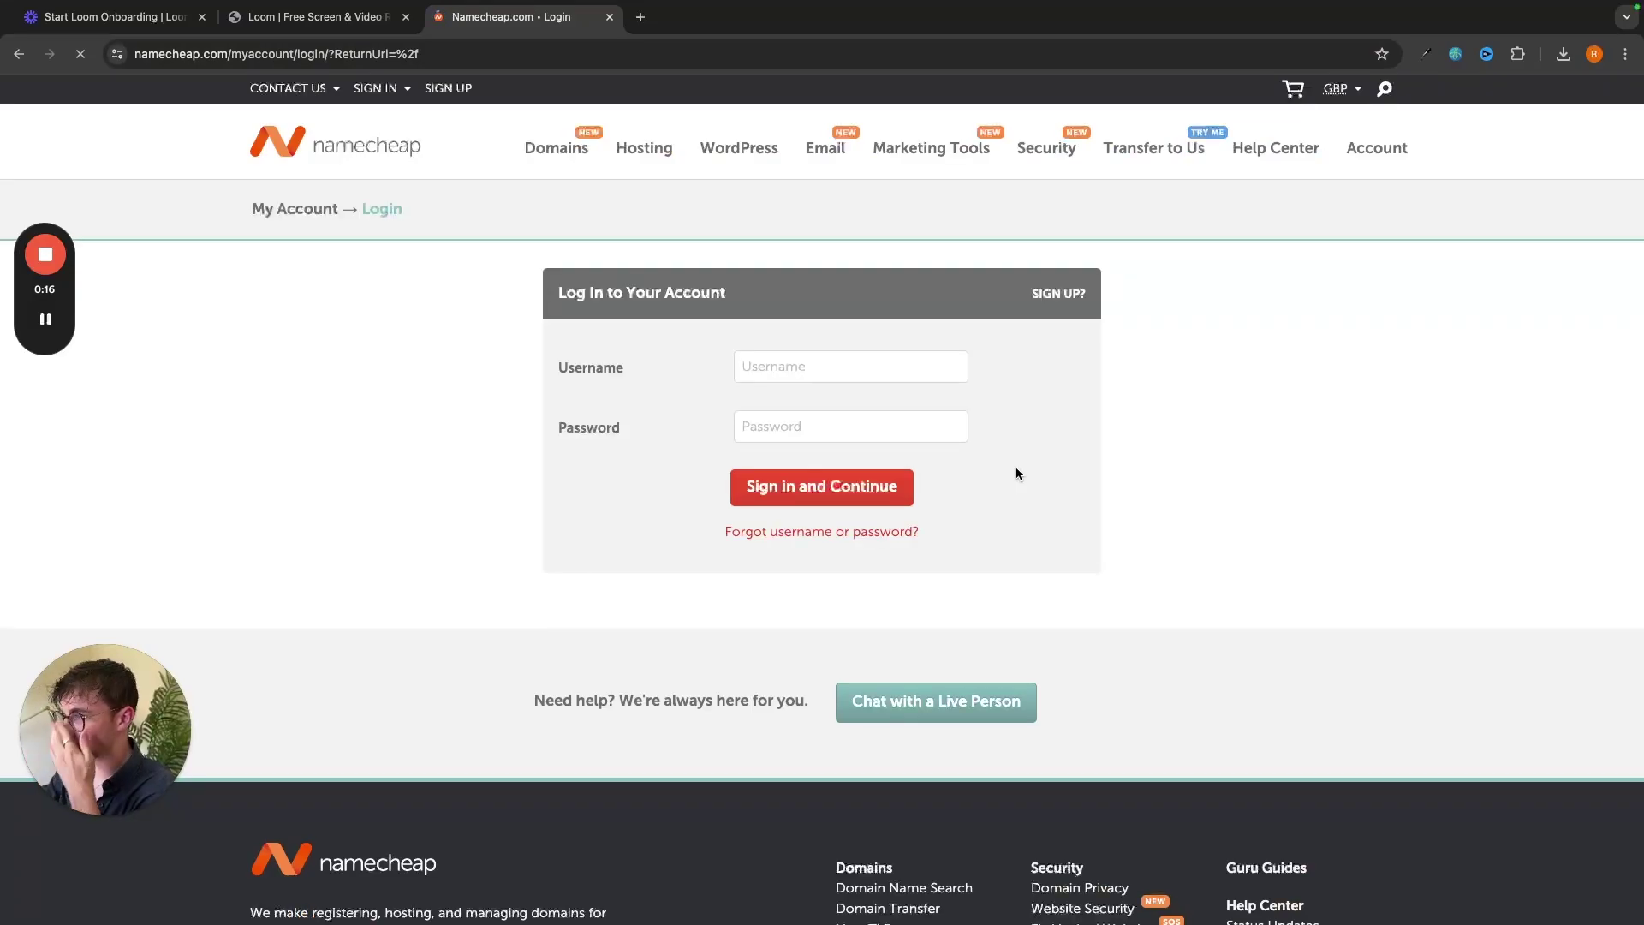
click(372, 145)
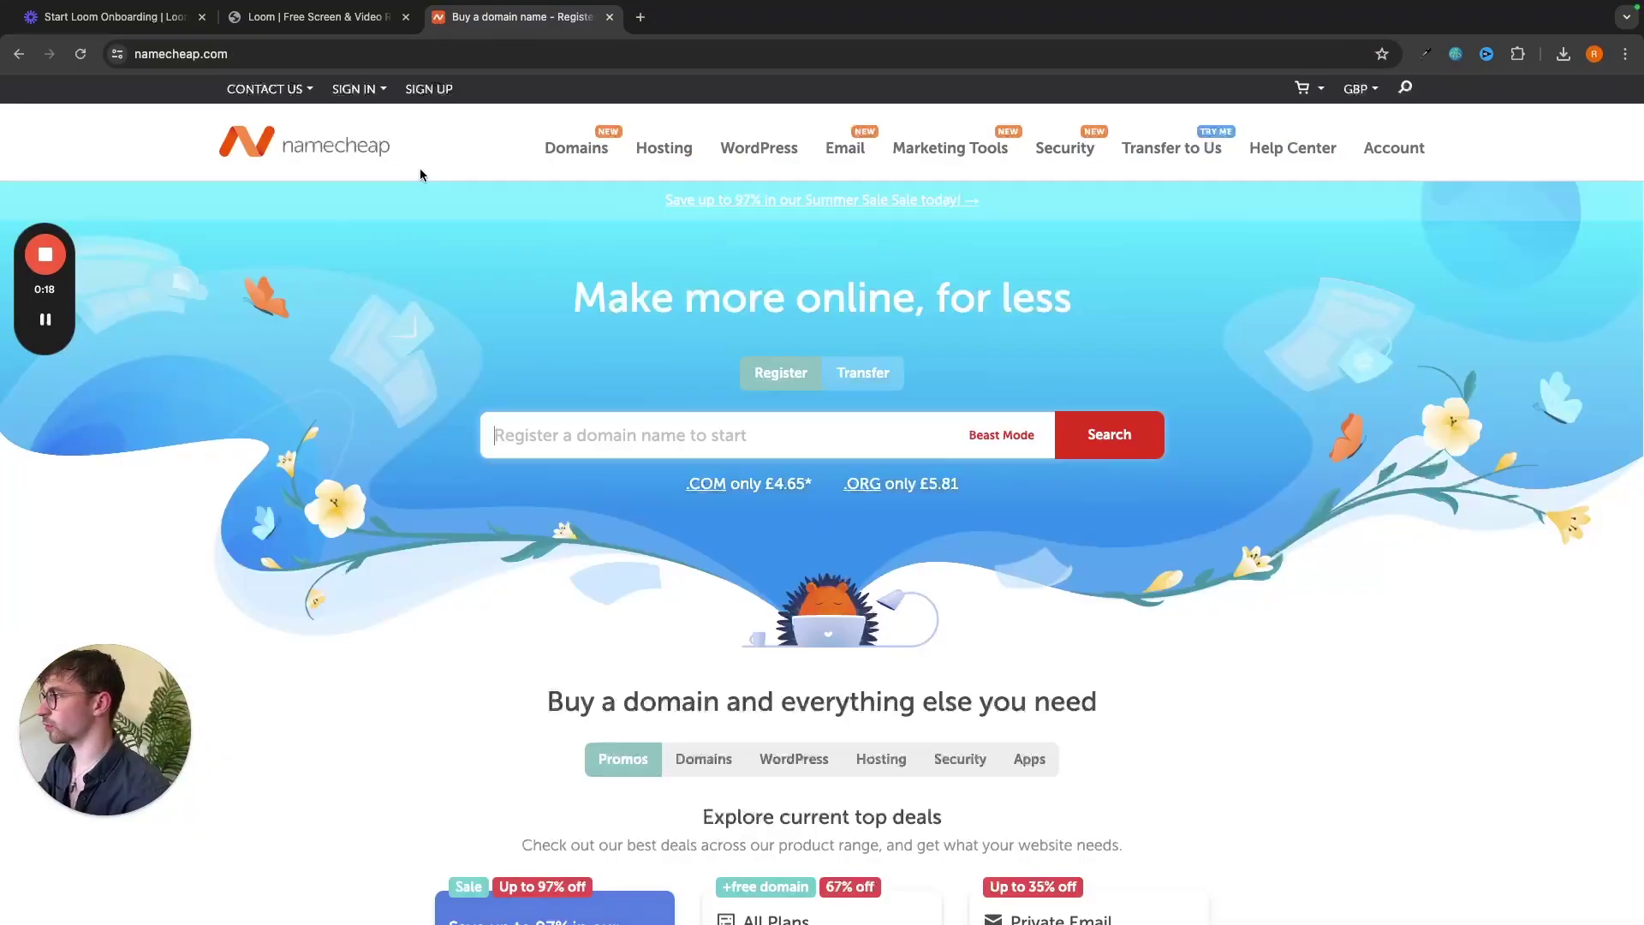
scroll(544, 417, down, 15)
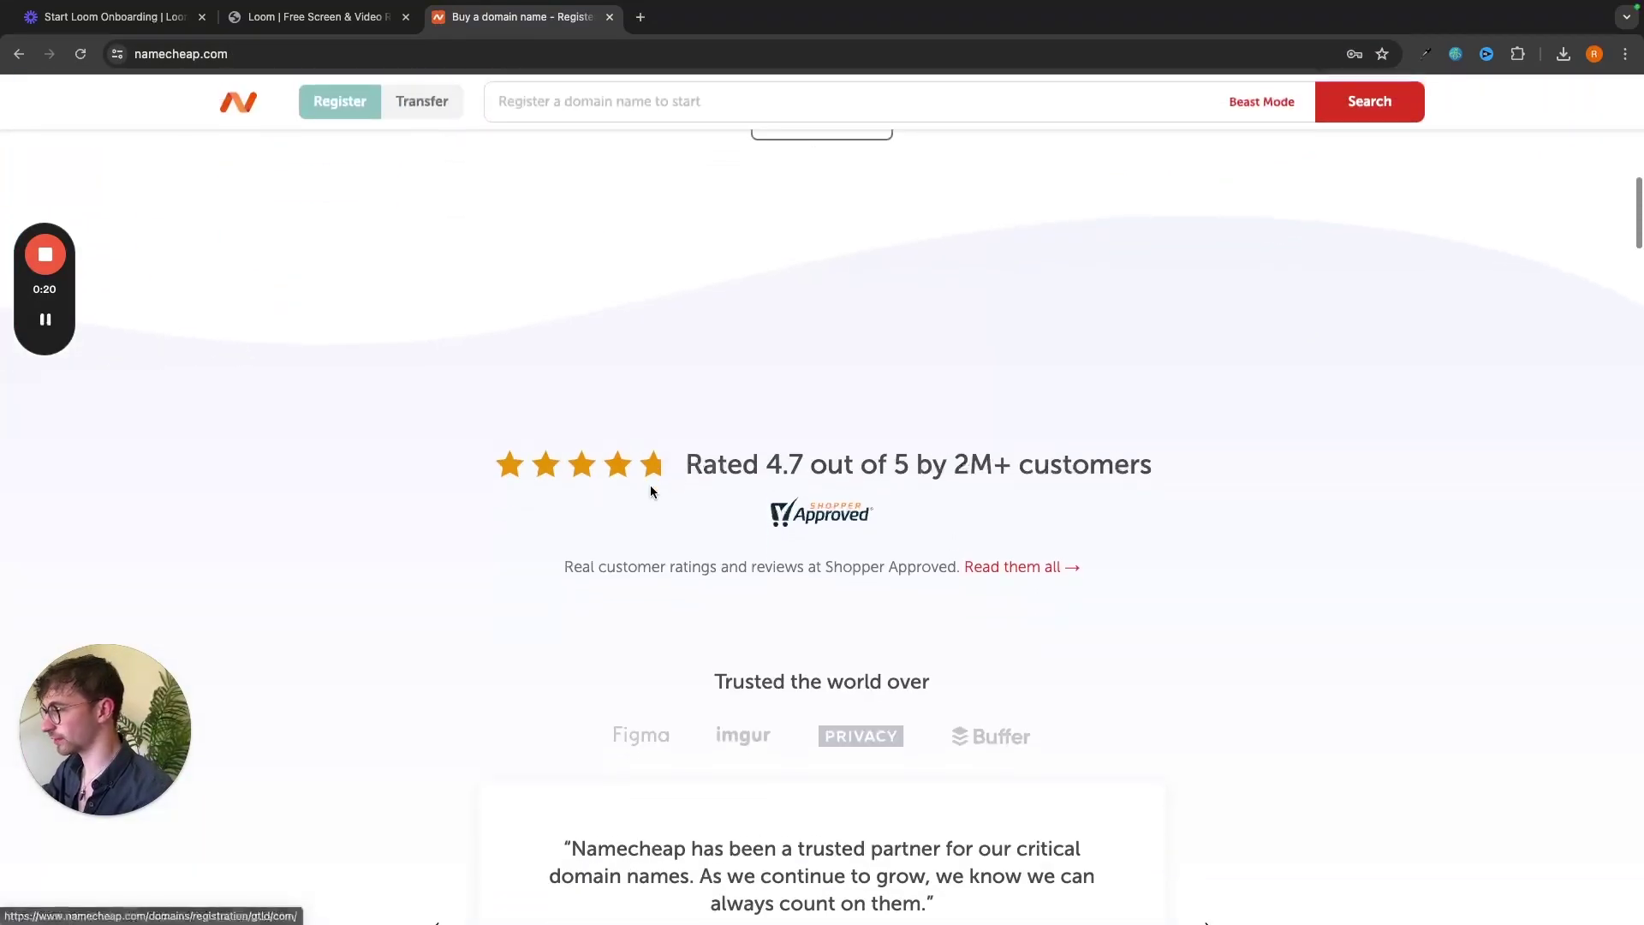
scroll(650, 485, up, 15)
scroll(707, 582, down, 2)
drag(548, 538, 1342, 548)
click(1304, 546)
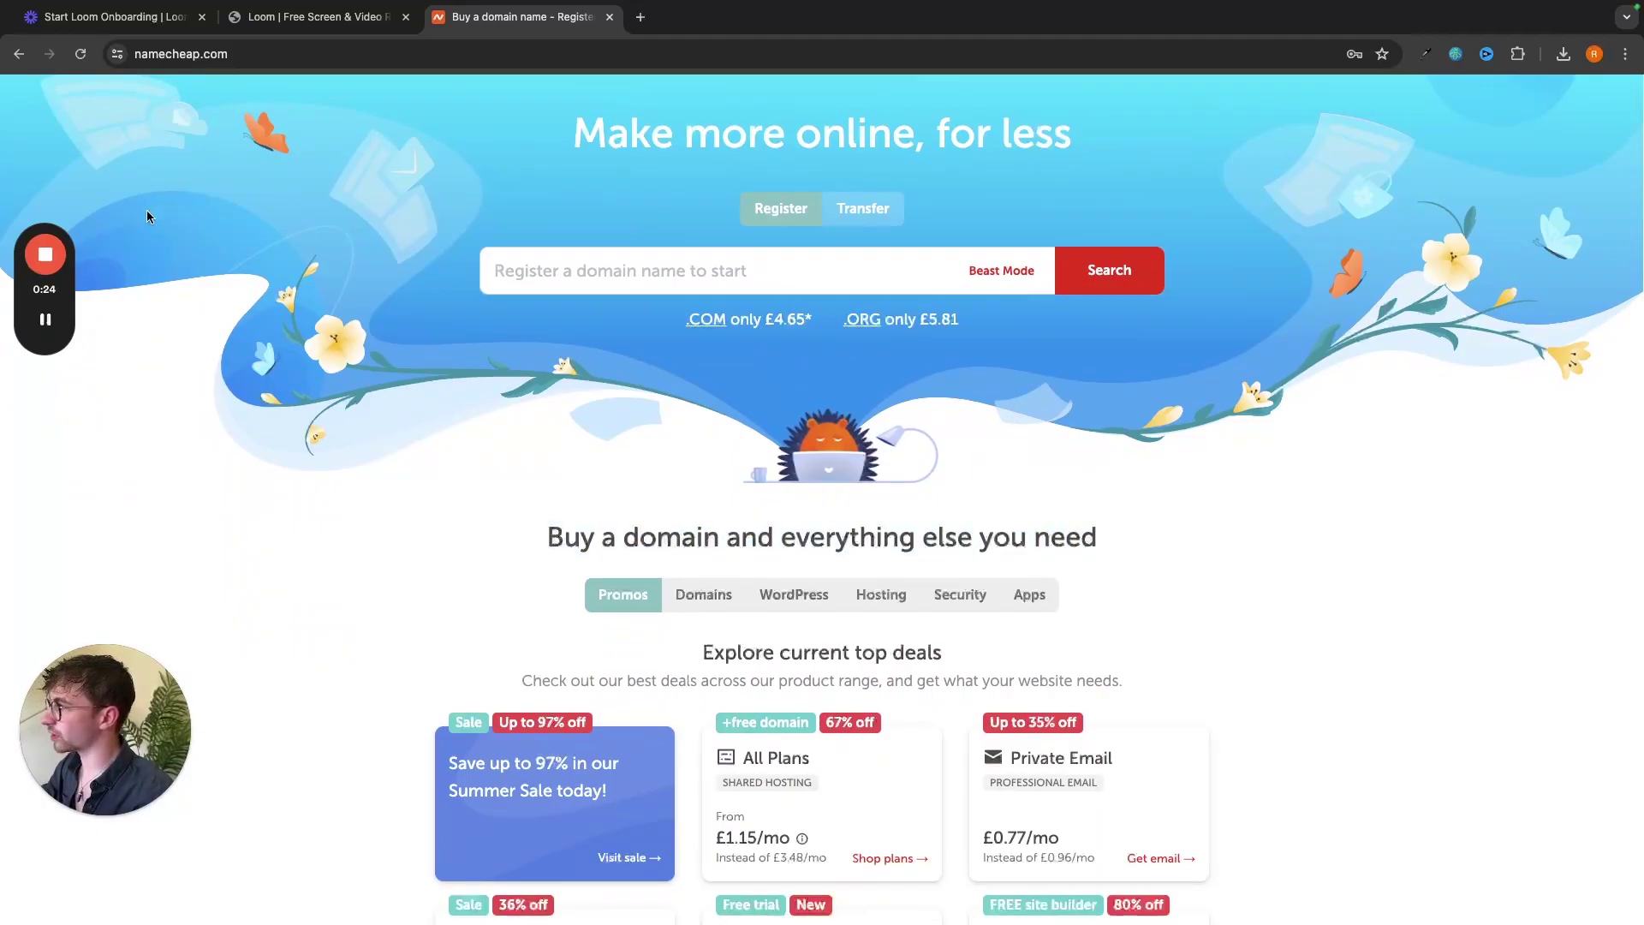
Pause the running recording and resume it.
mouse_move(47, 284)
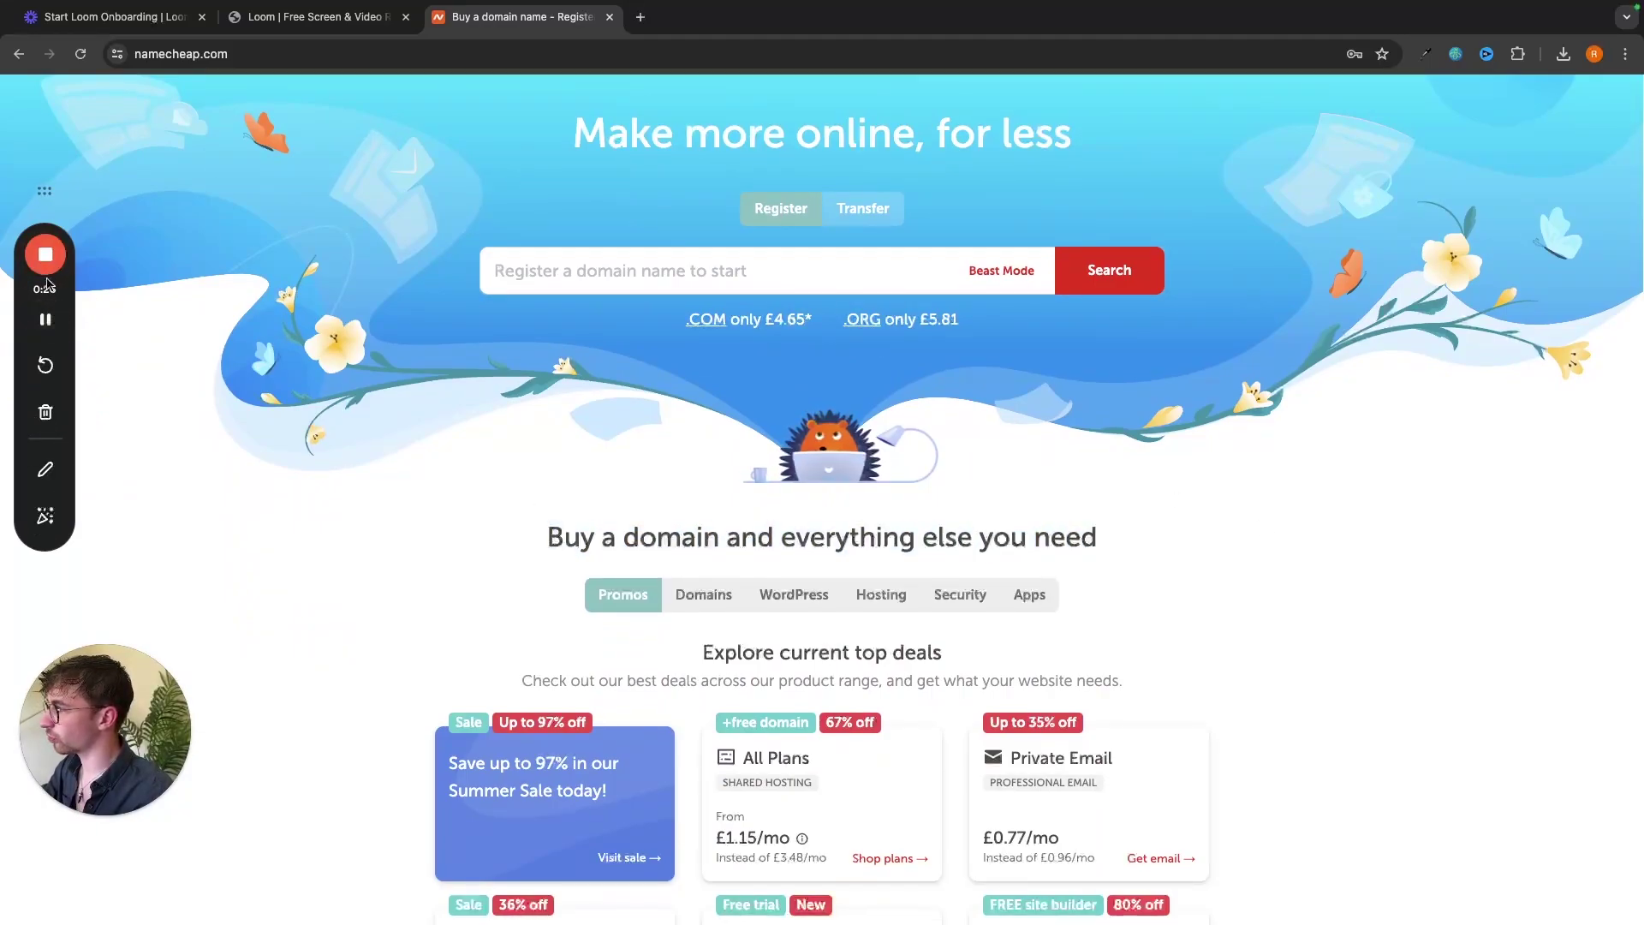
click(46, 320)
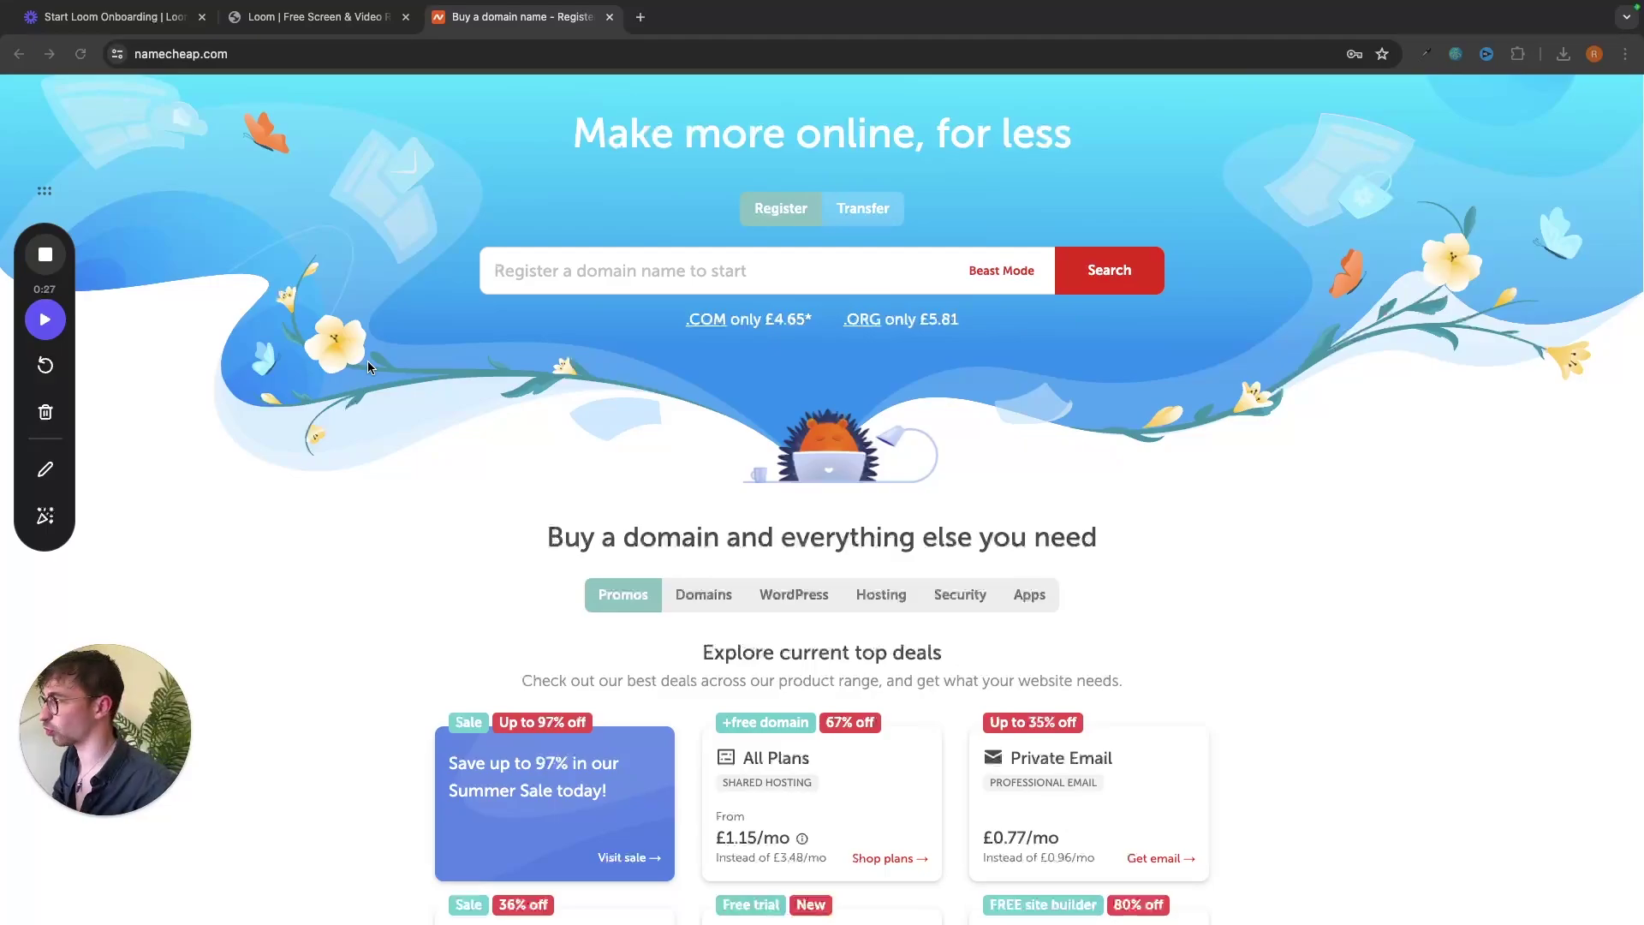
click(46, 320)
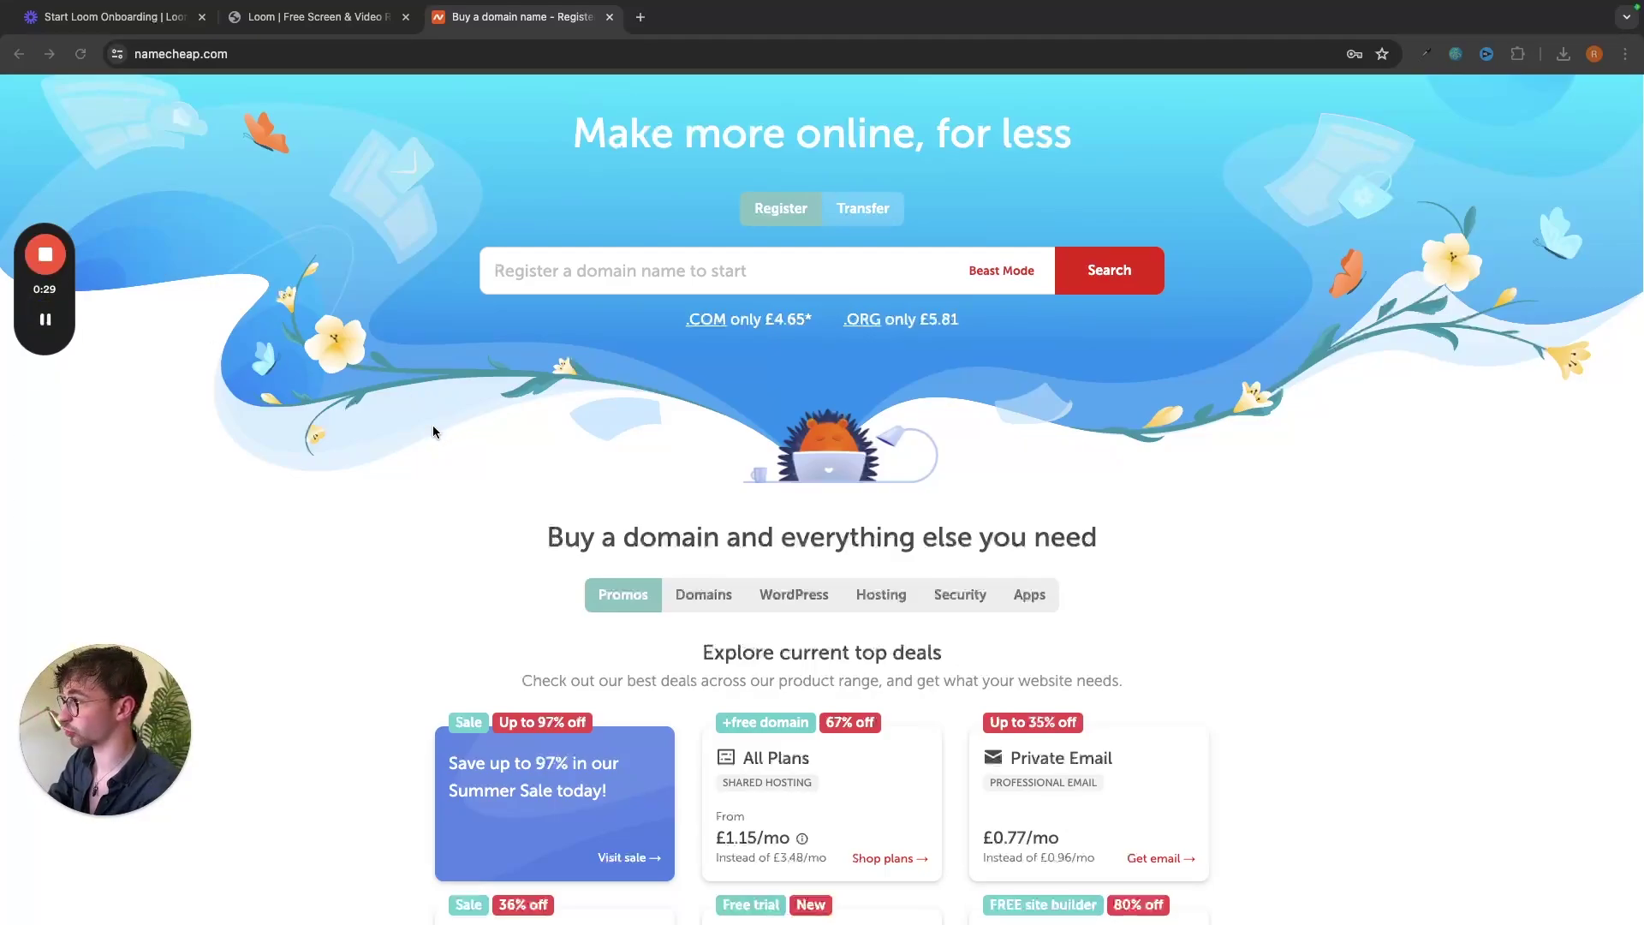
Restart the recording from the beginning, discarding the current video progress.
mouse_move(45, 334)
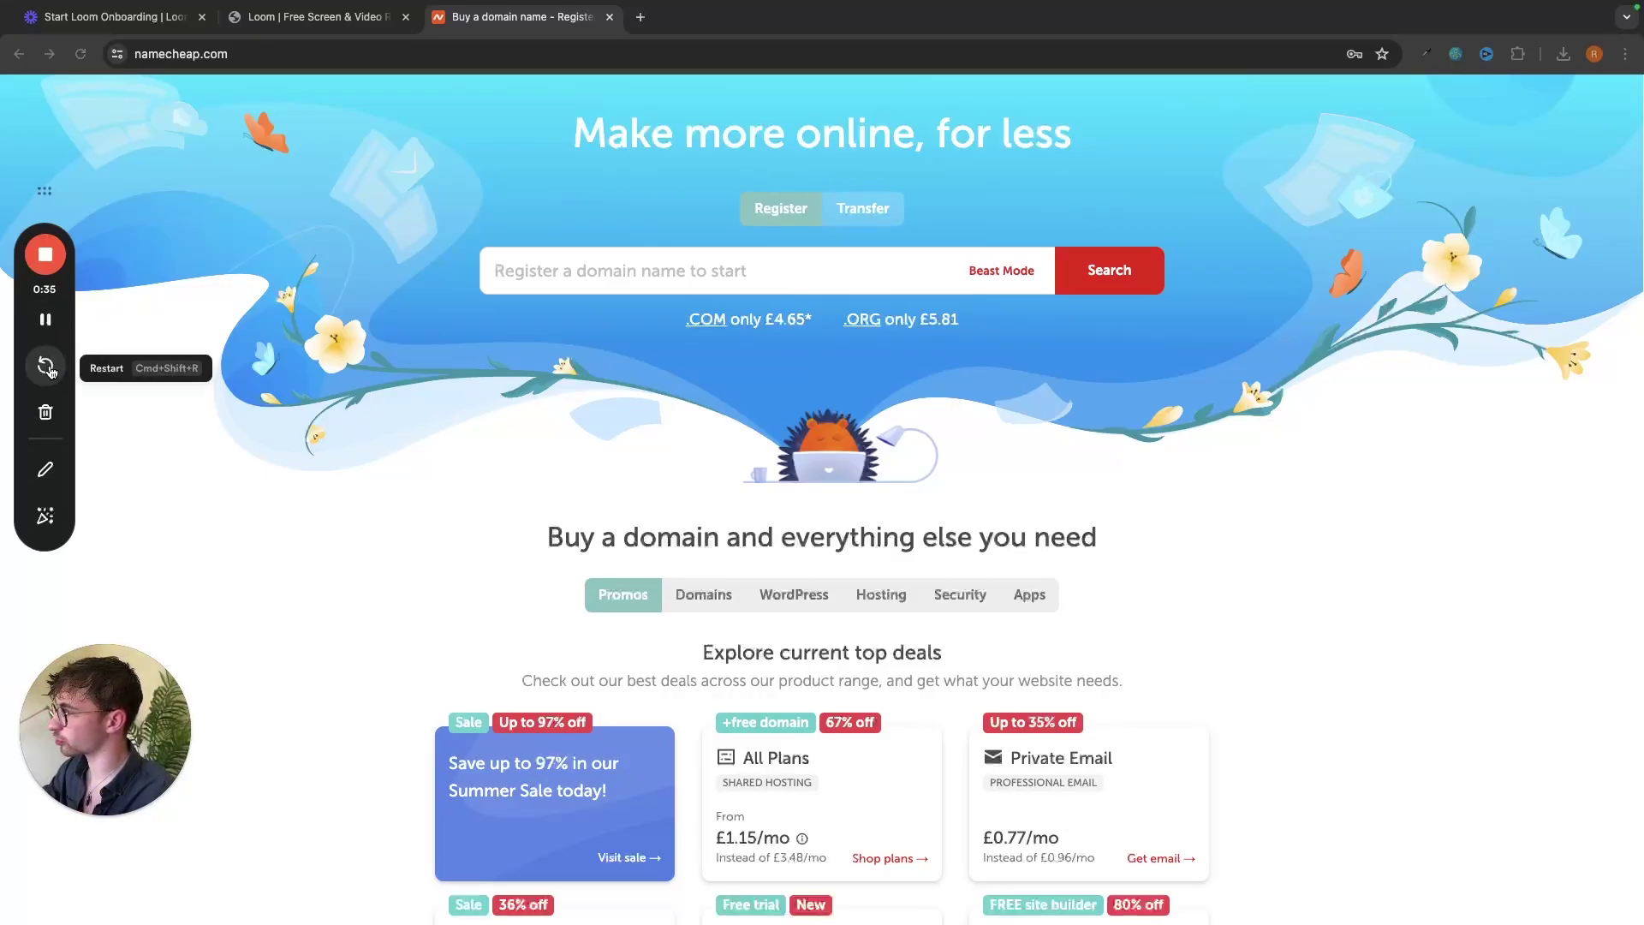
click(47, 367)
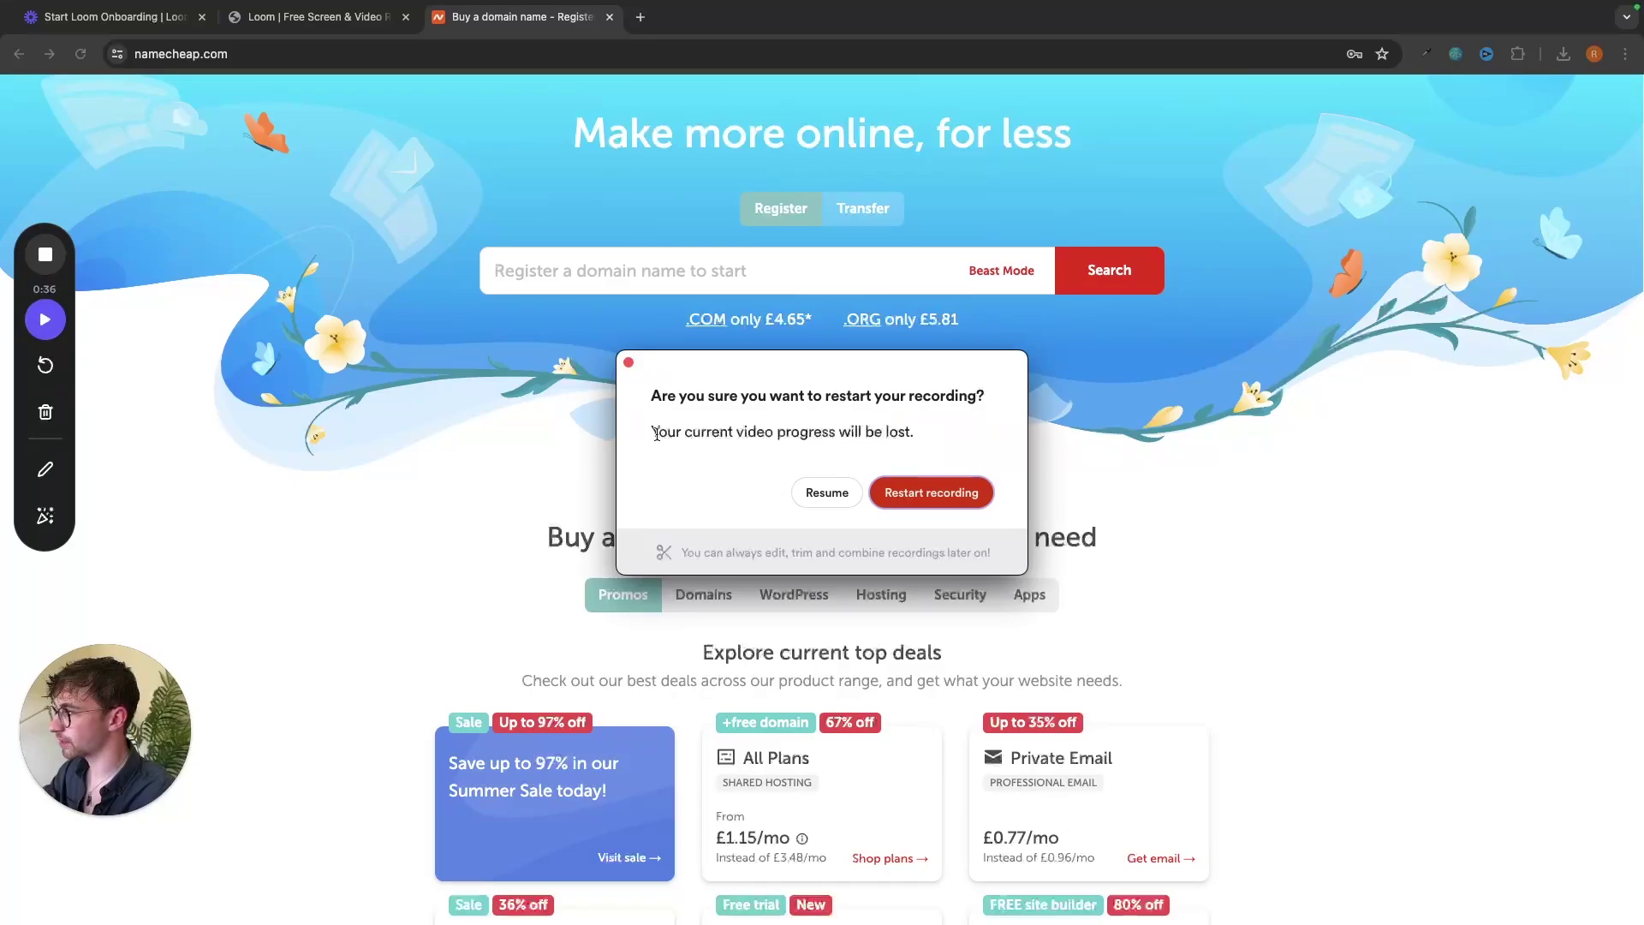
drag(655, 431, 928, 428)
click(930, 428)
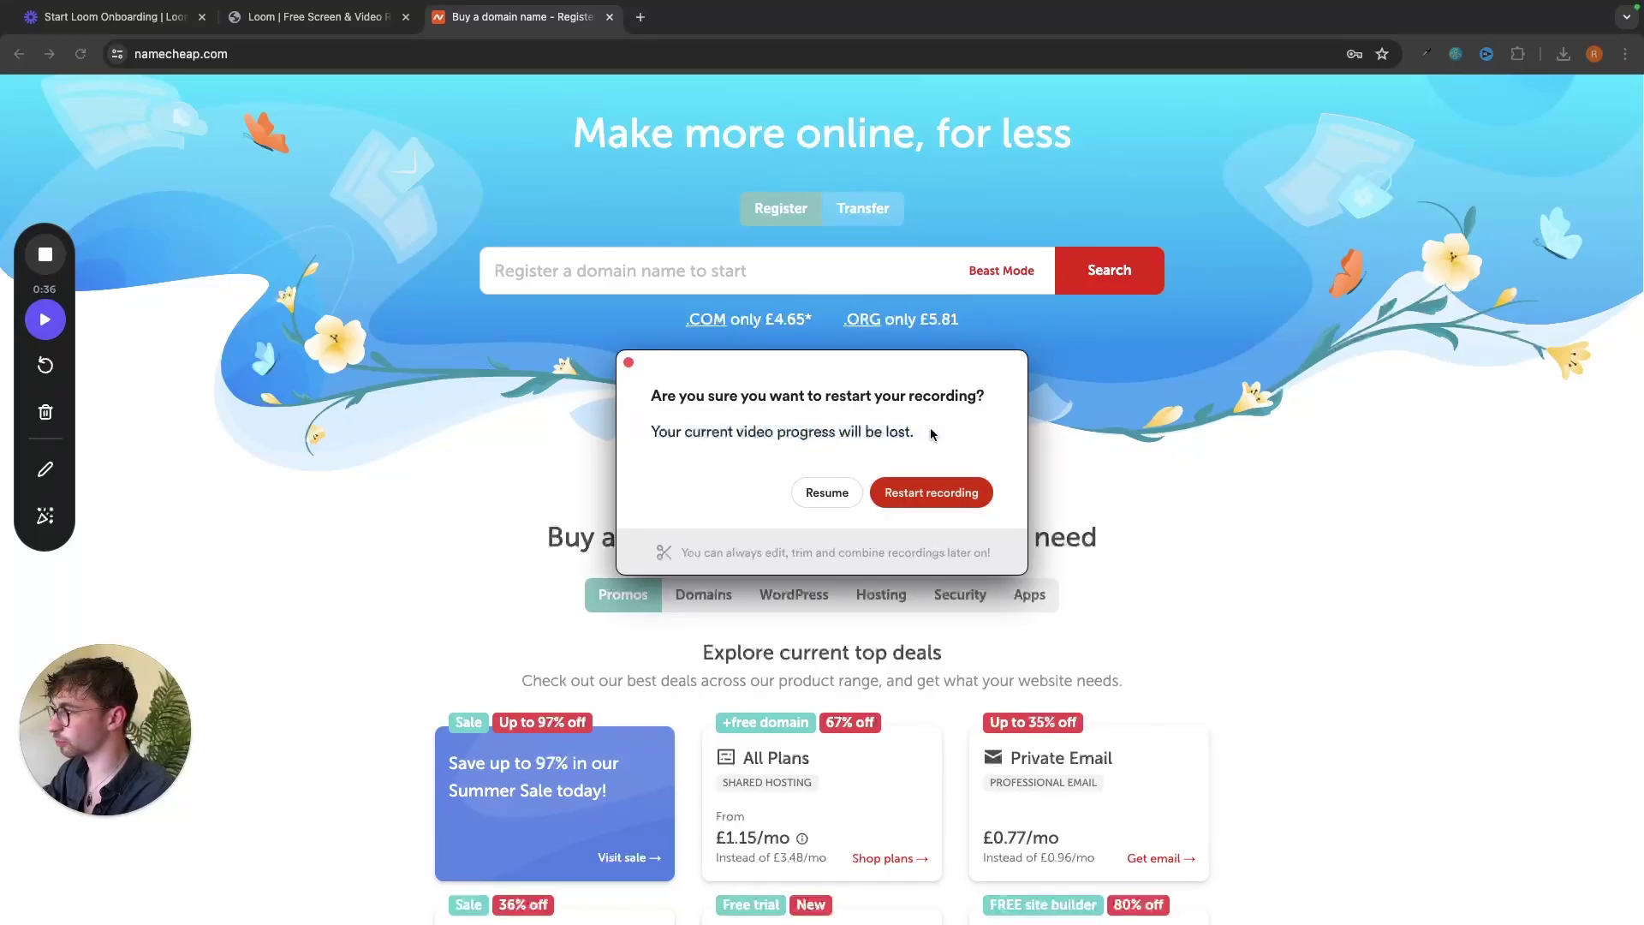
click(937, 500)
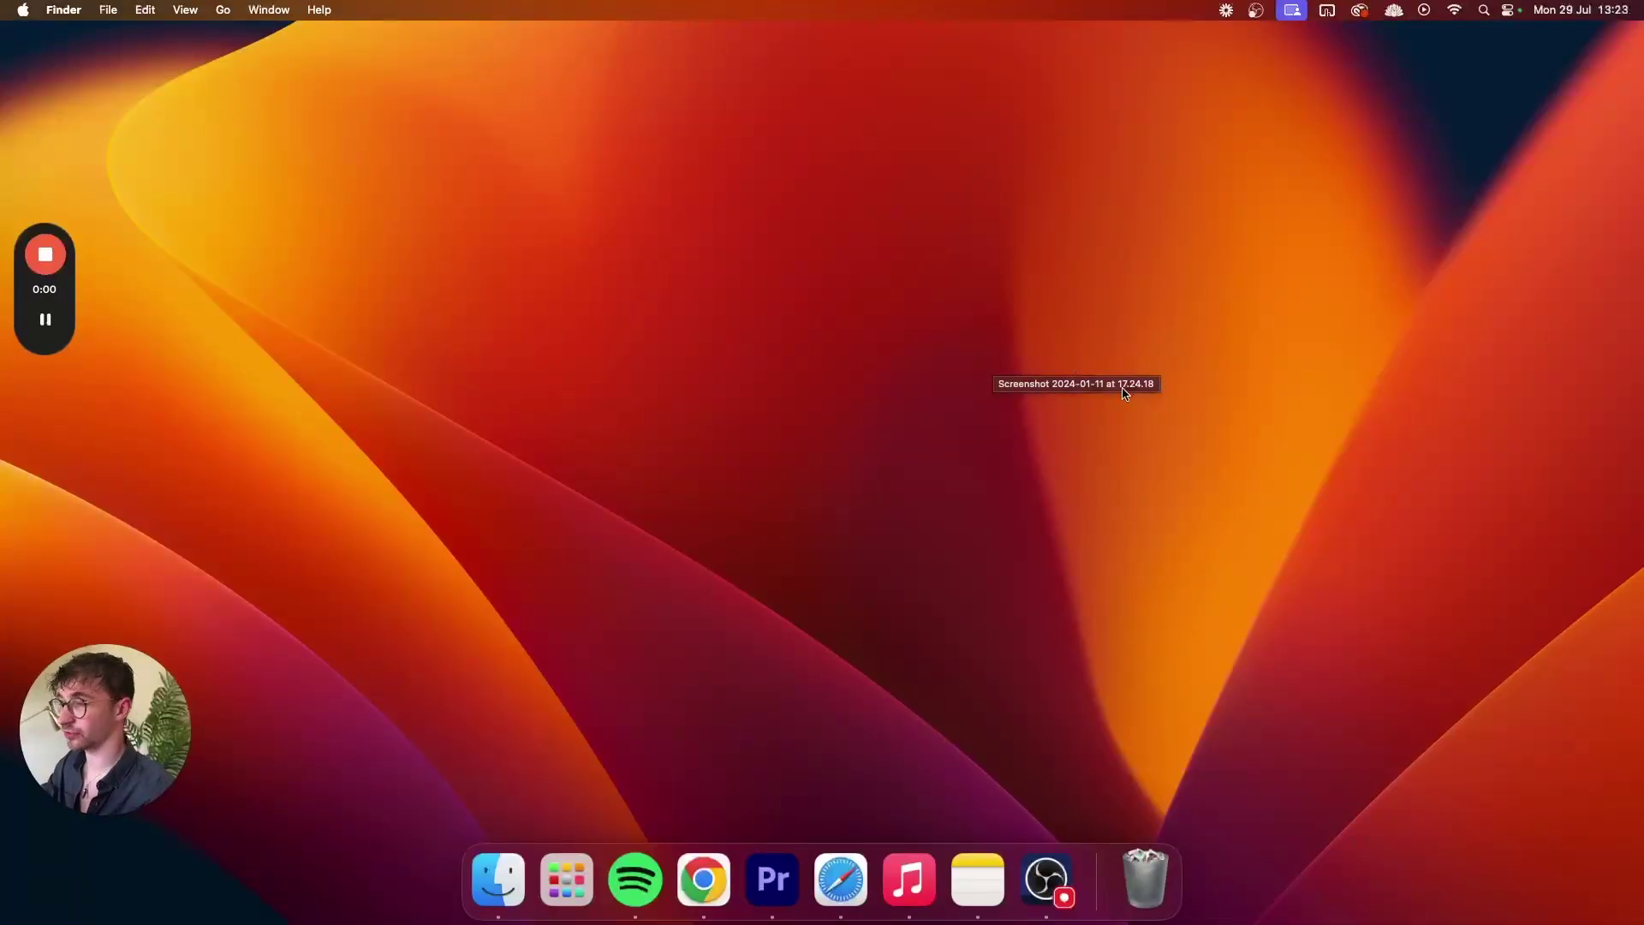
Return to the Namecheap home page in Chrome and browse it for the new recording.
key(ctrl+Right)
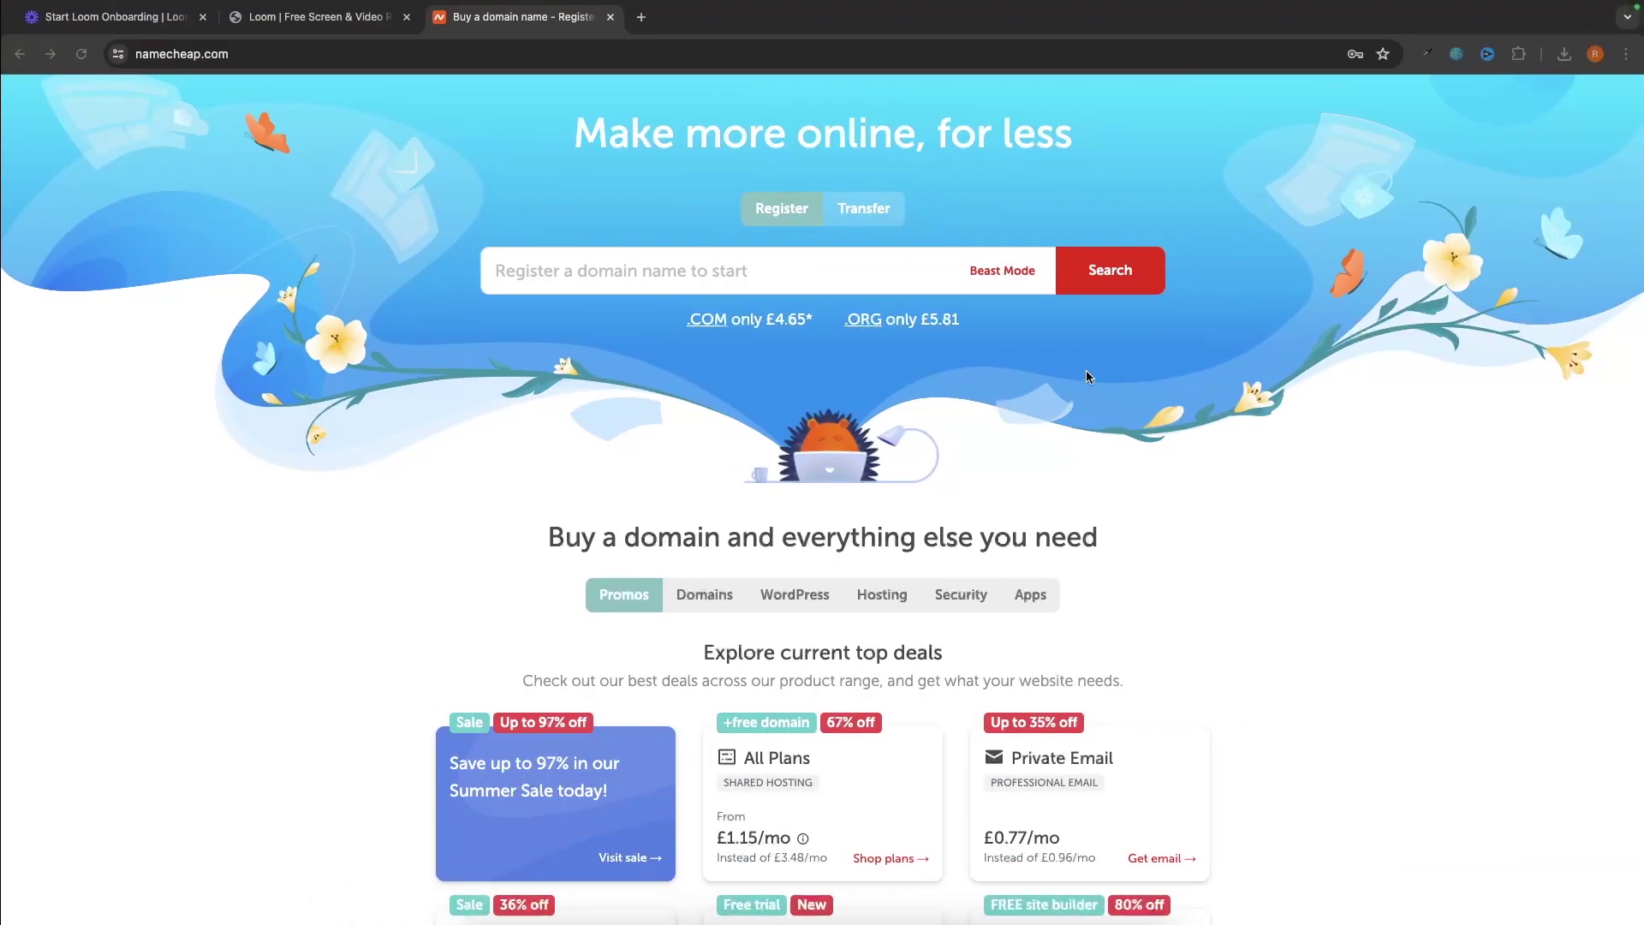
scroll(773, 478, down, 6)
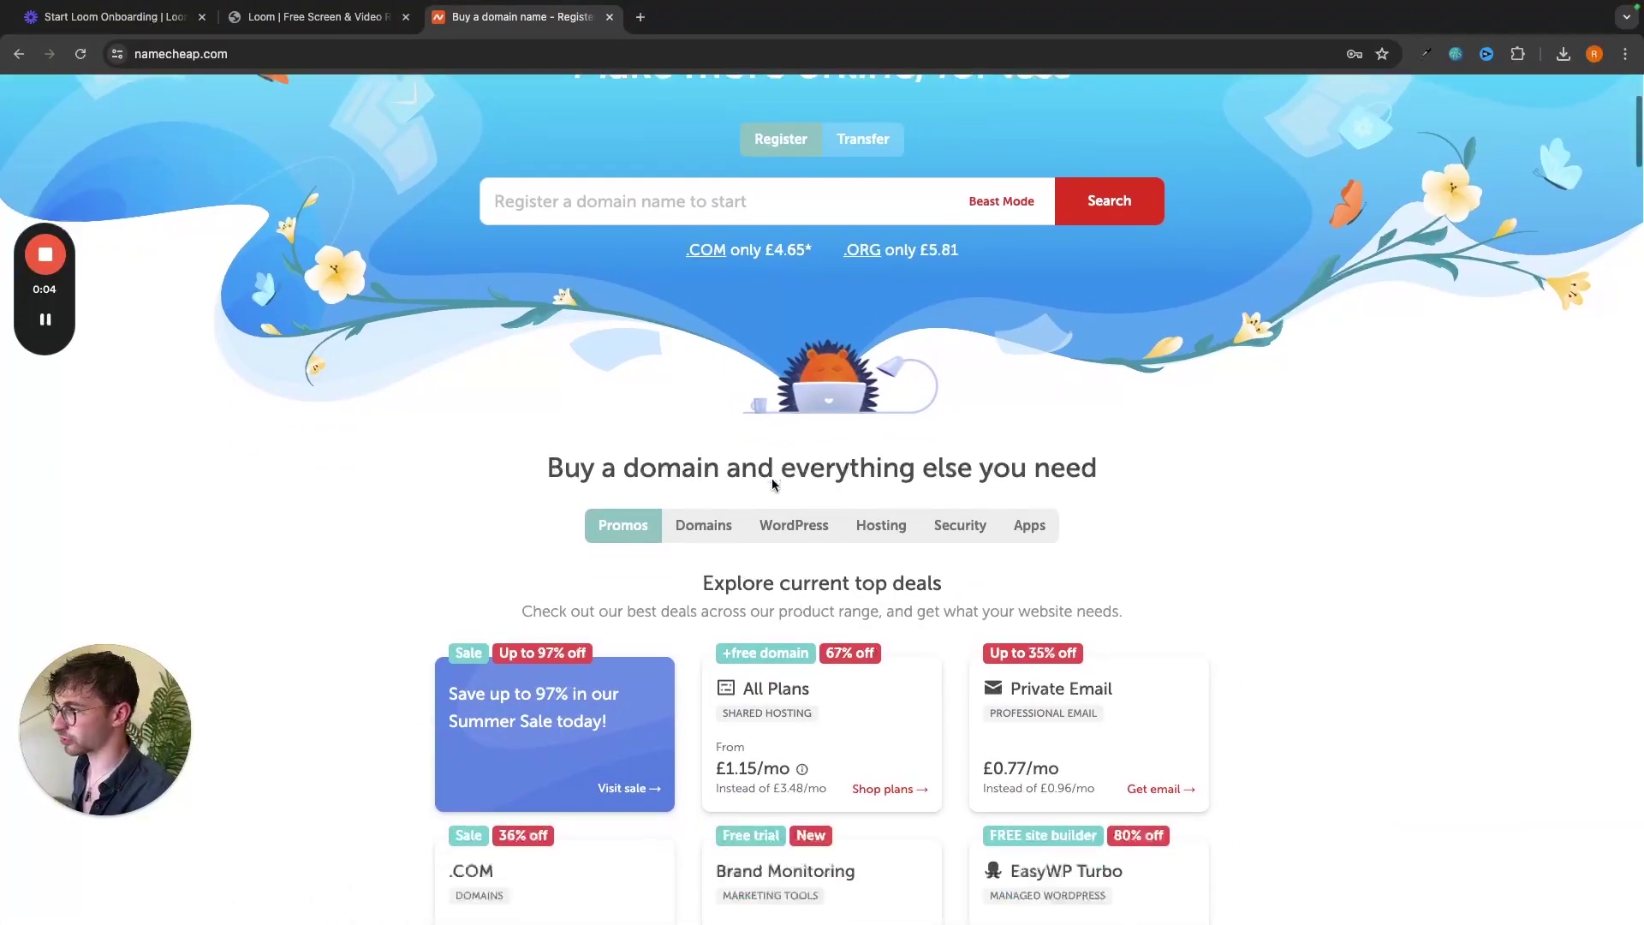
scroll(773, 478, up, 9)
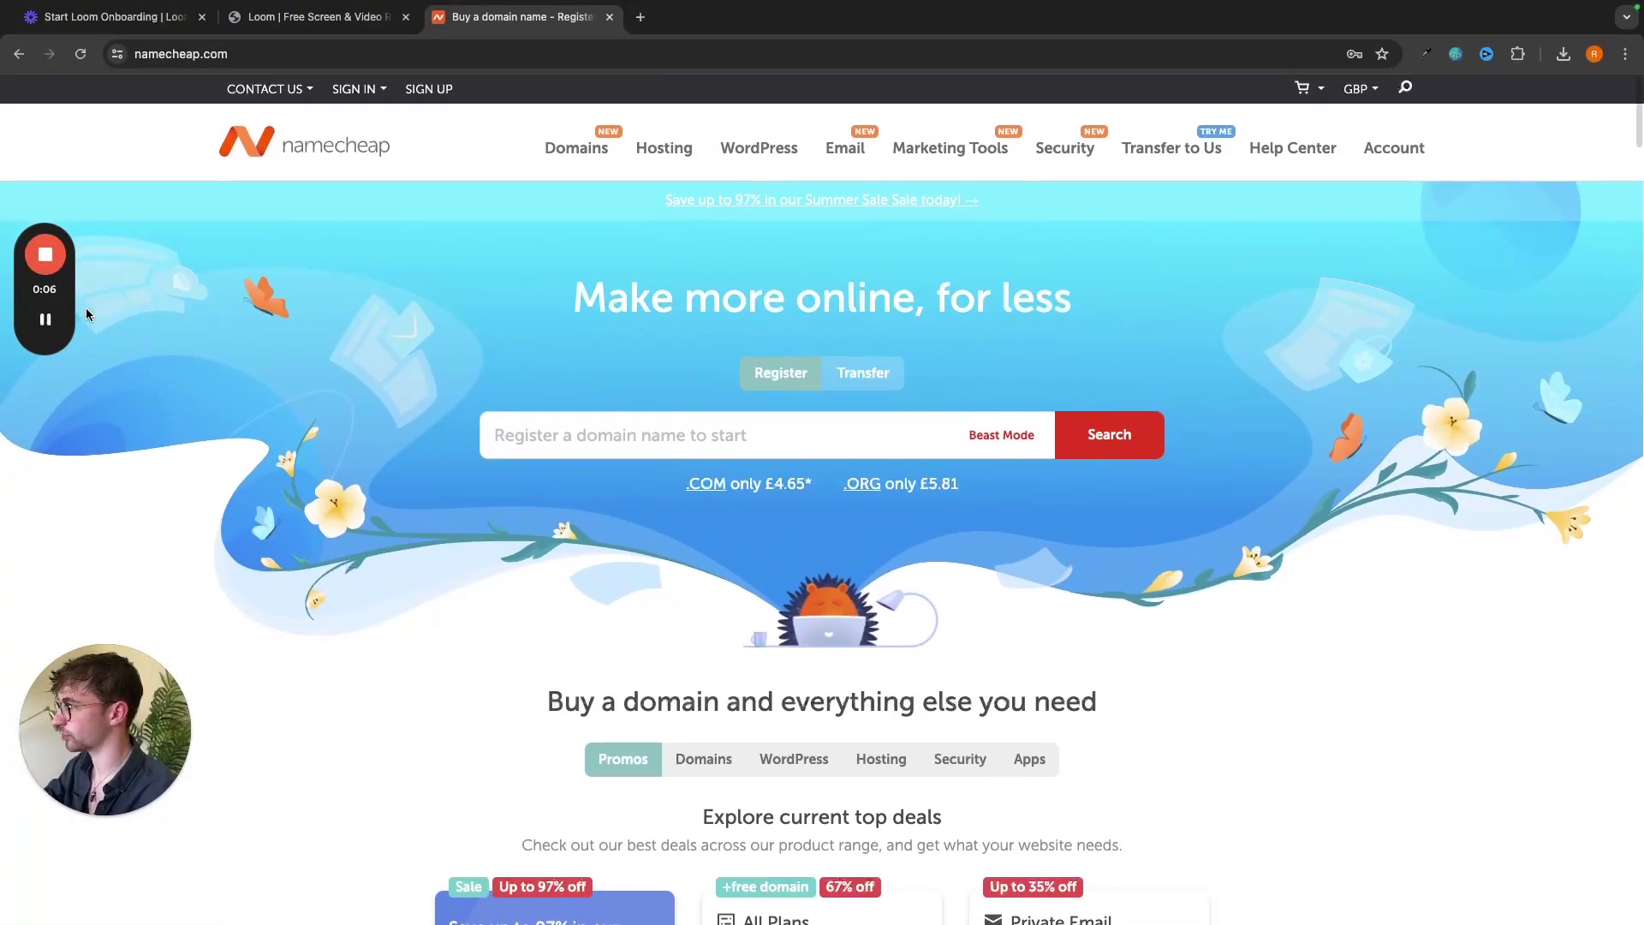
mouse_move(45, 359)
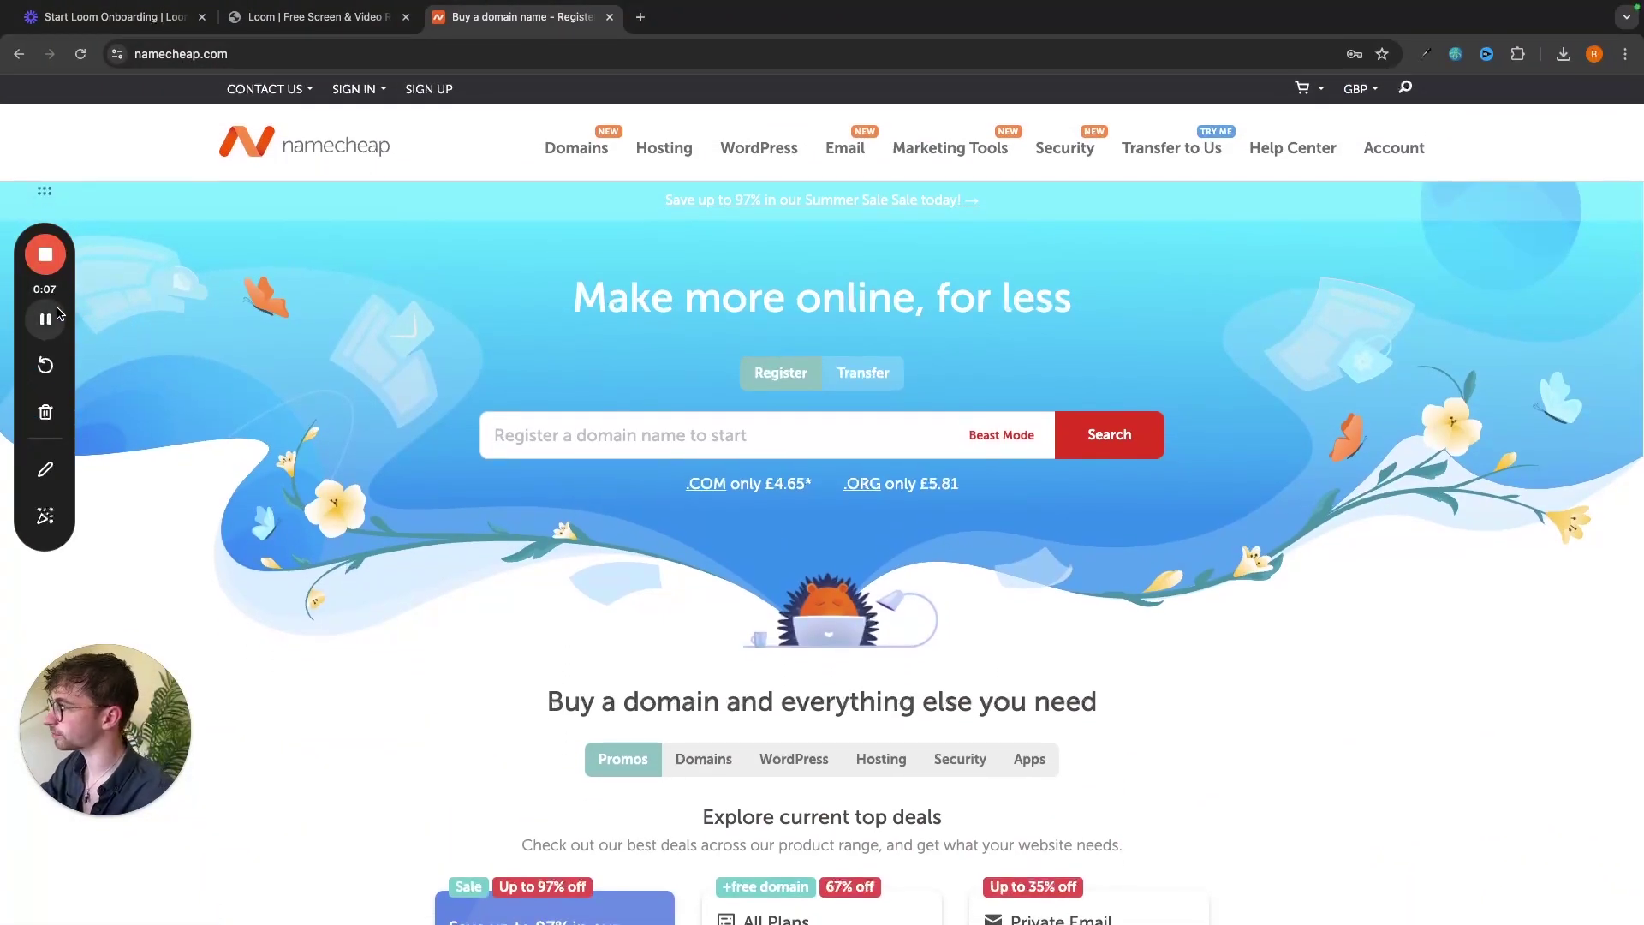
Cancel the current recording, then start a new full-screen recording and return to the Namecheap page.
click(45, 413)
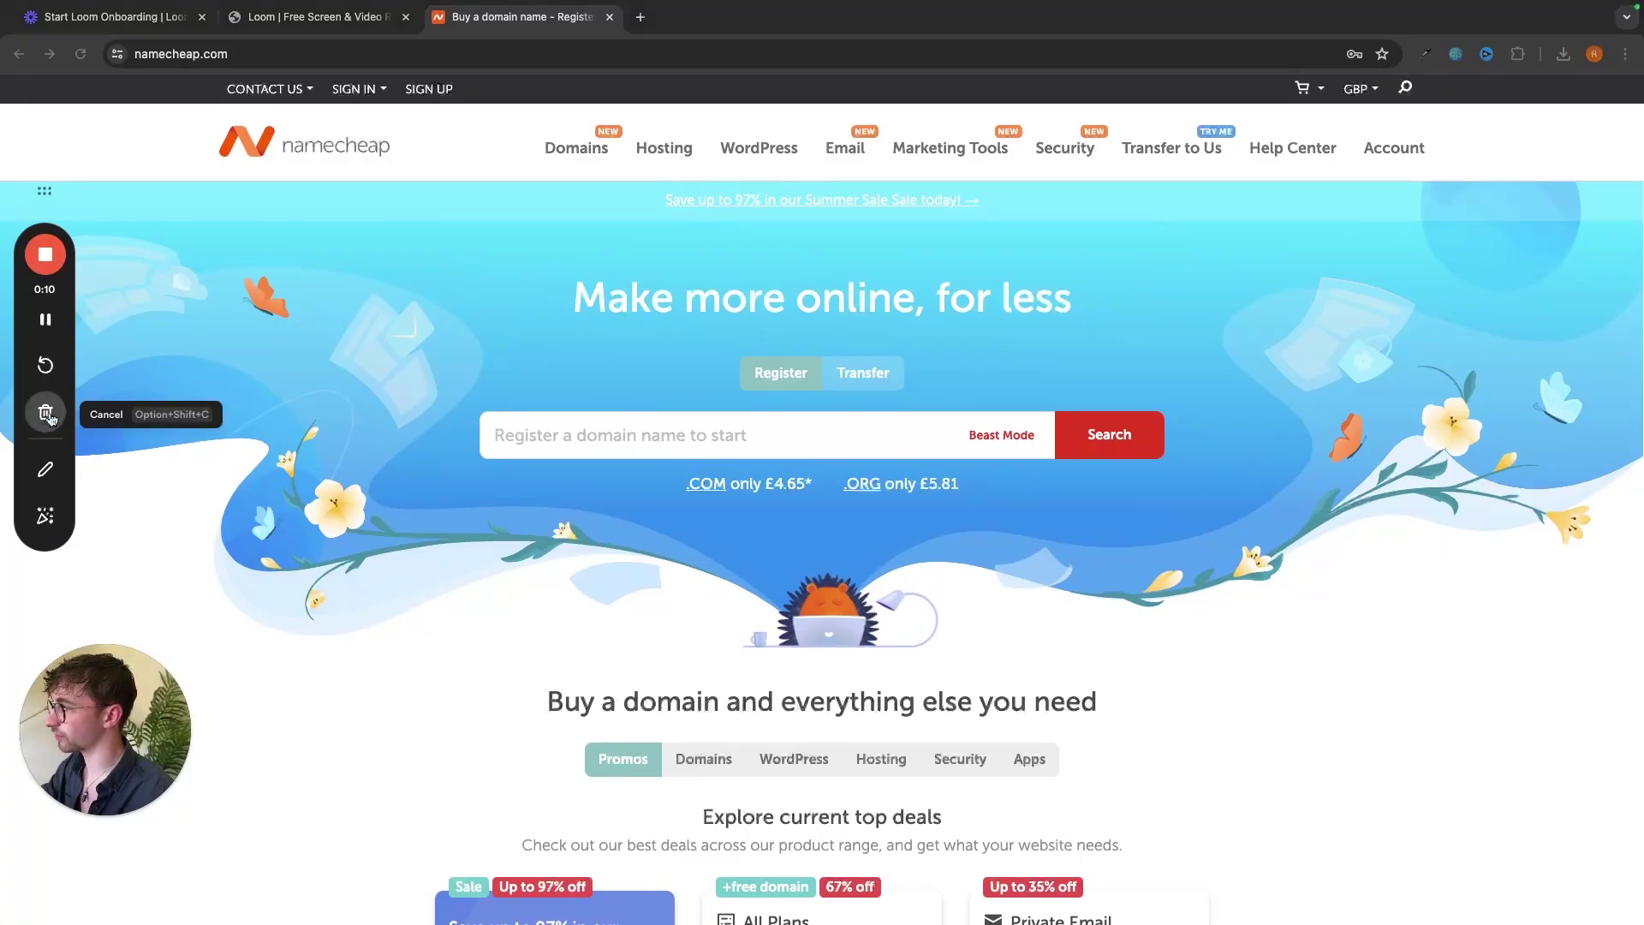
click(919, 495)
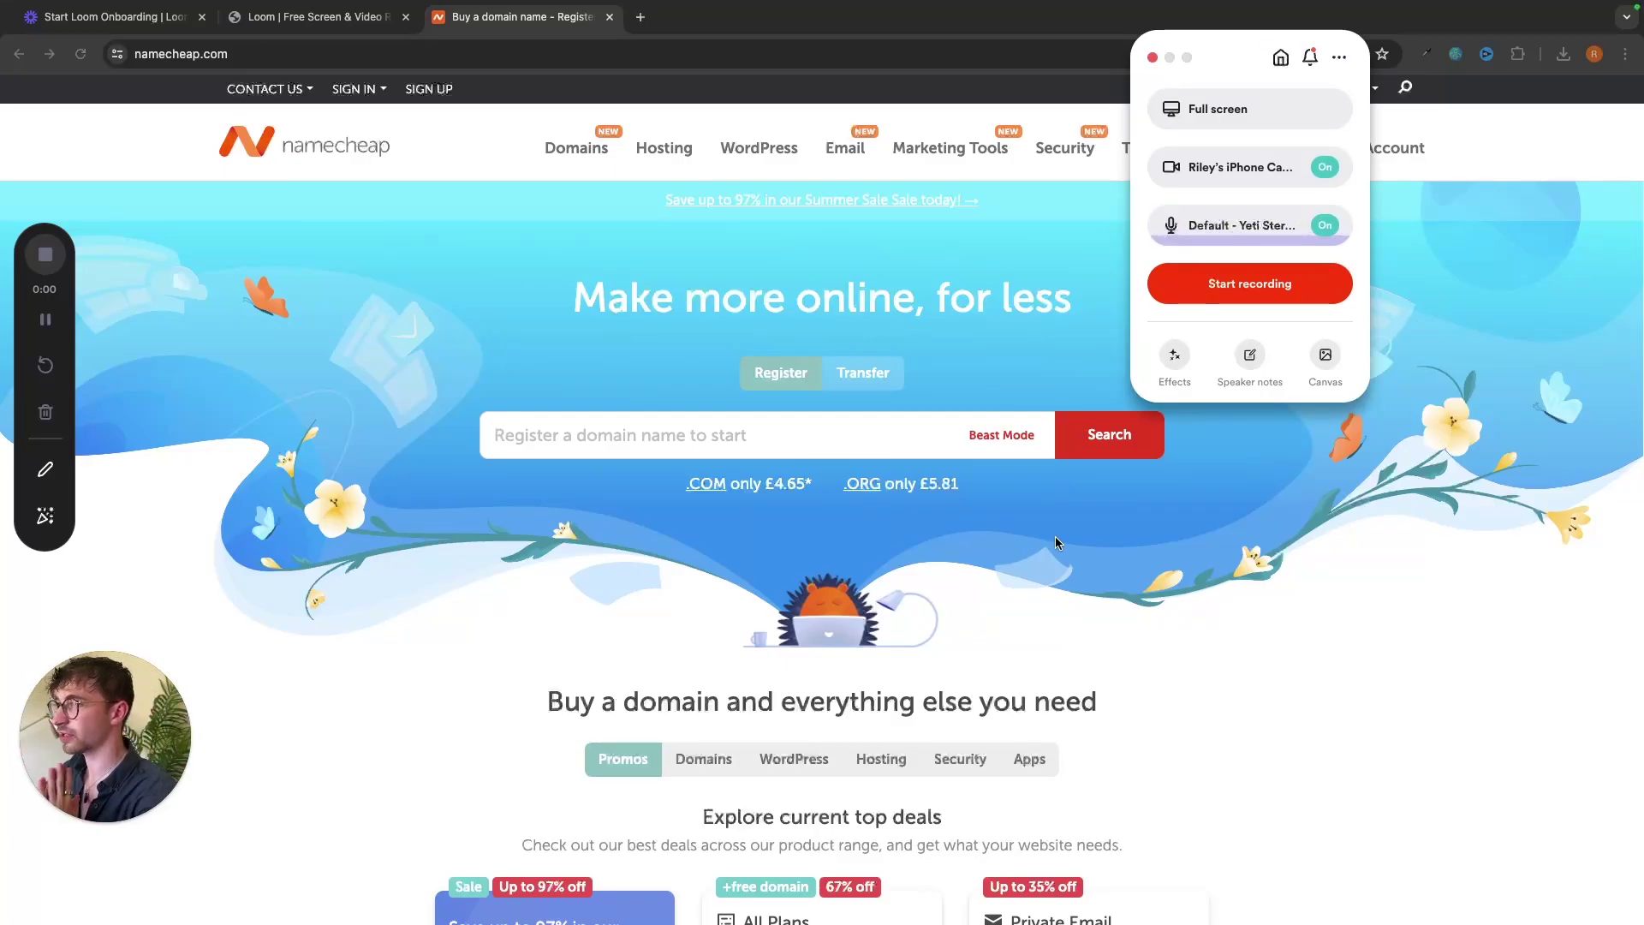
click(1298, 285)
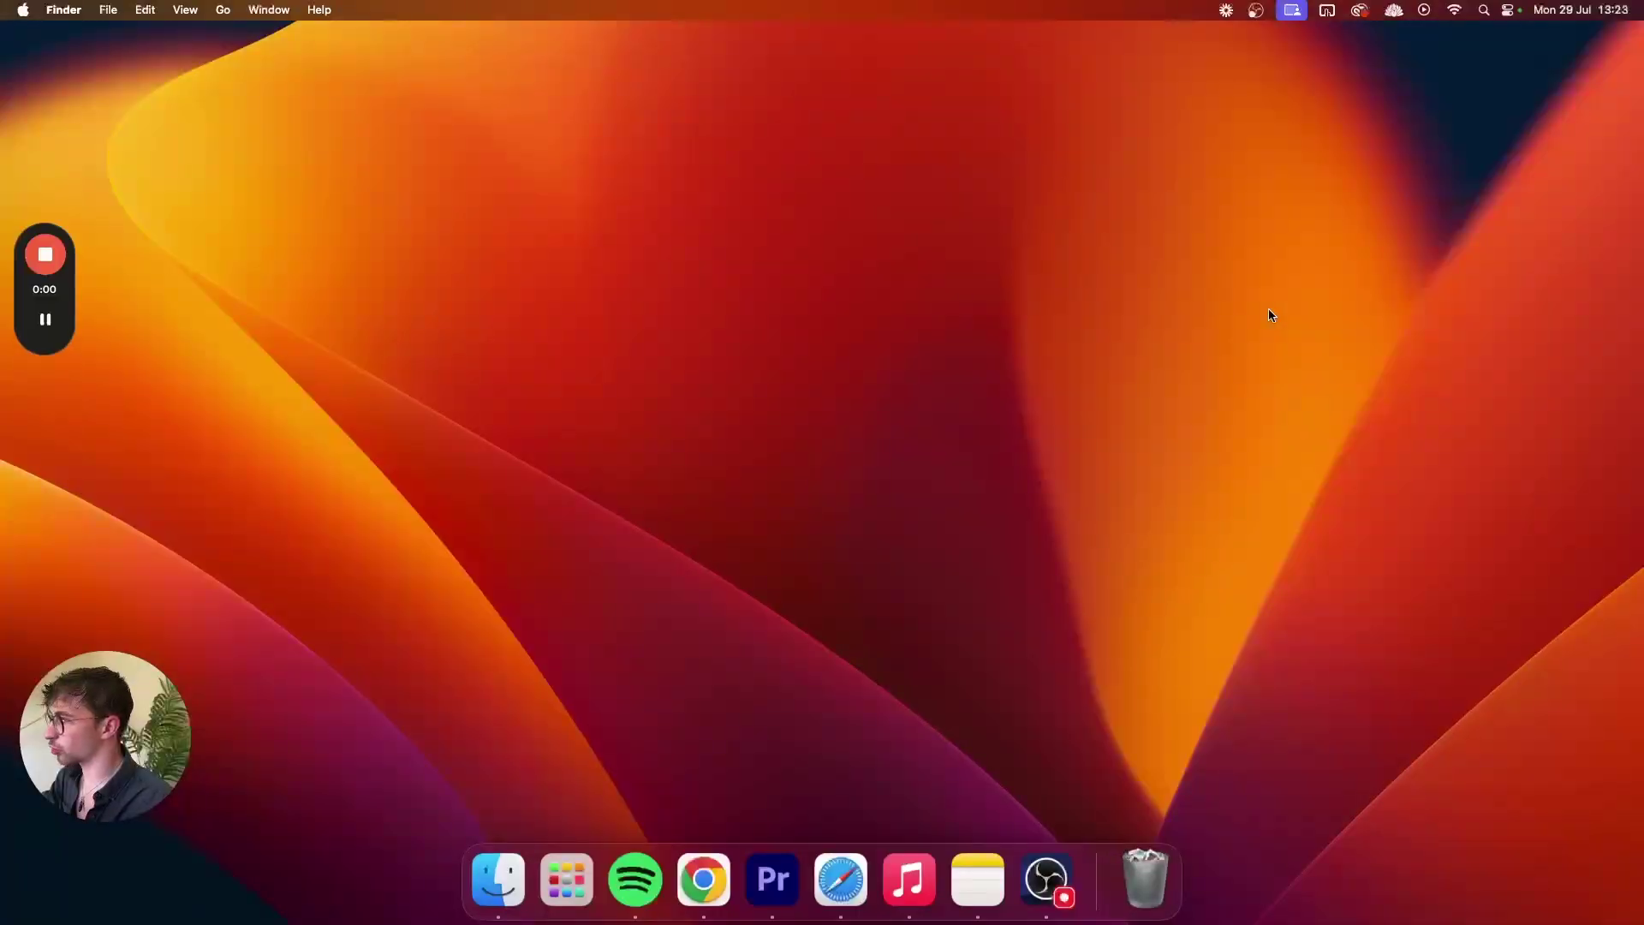
key(ctrl+Right)
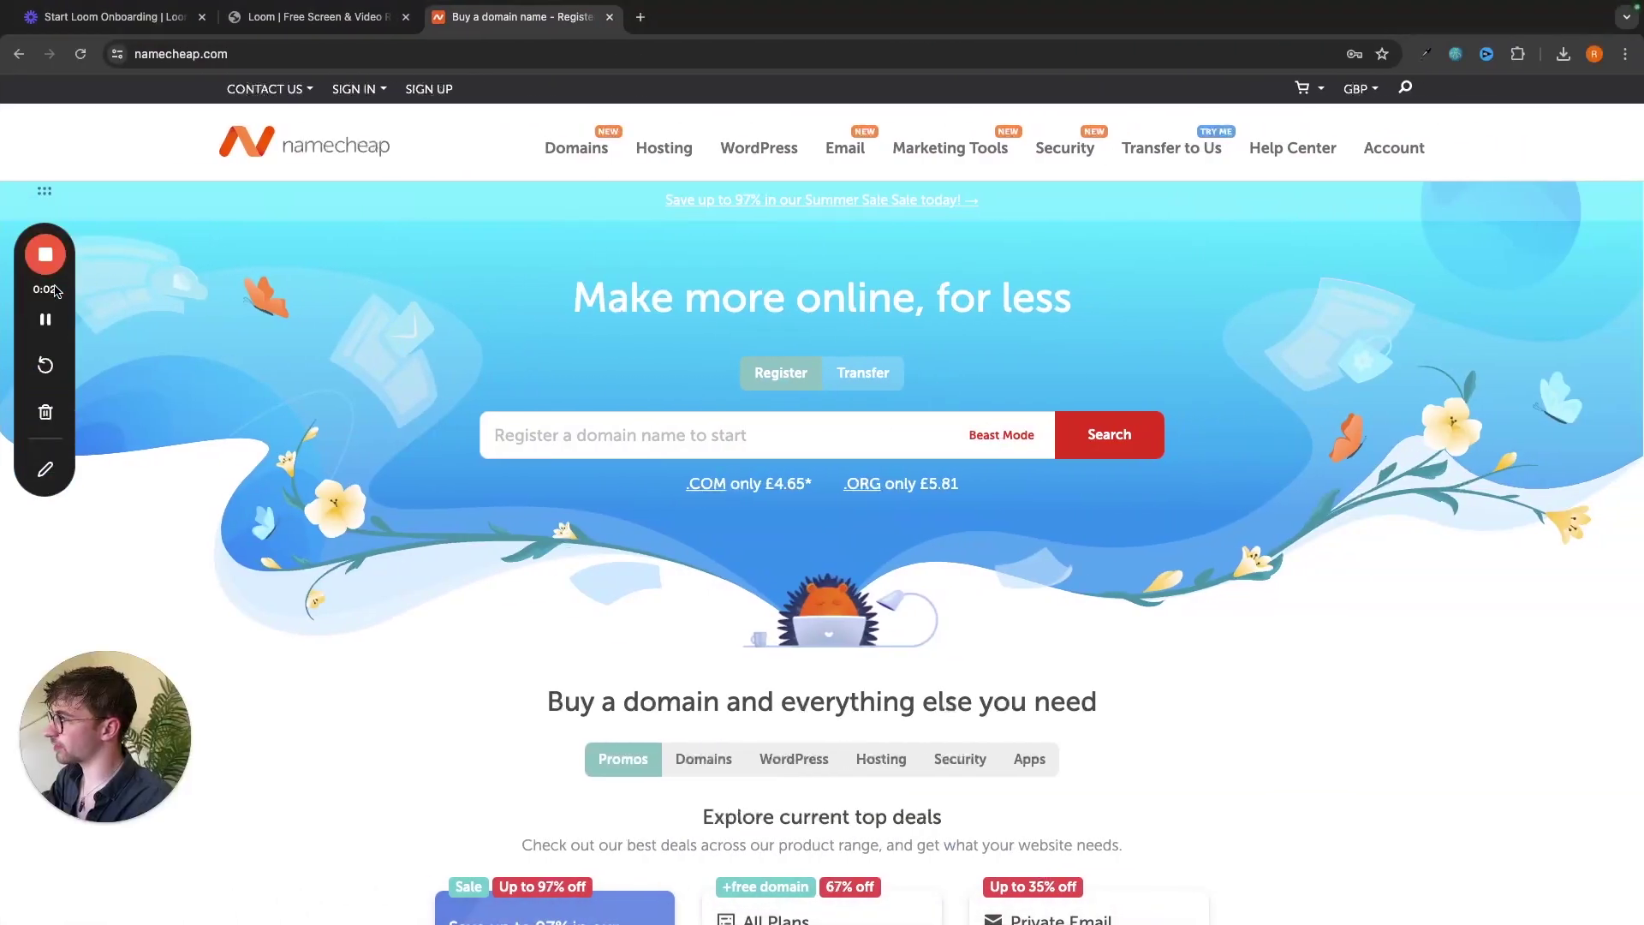
With the draw tool, add thicker red underlines below the Namecheap logo and Hosting, circle the hedgehog, and point an arrow at Transfer to Us.
click(45, 469)
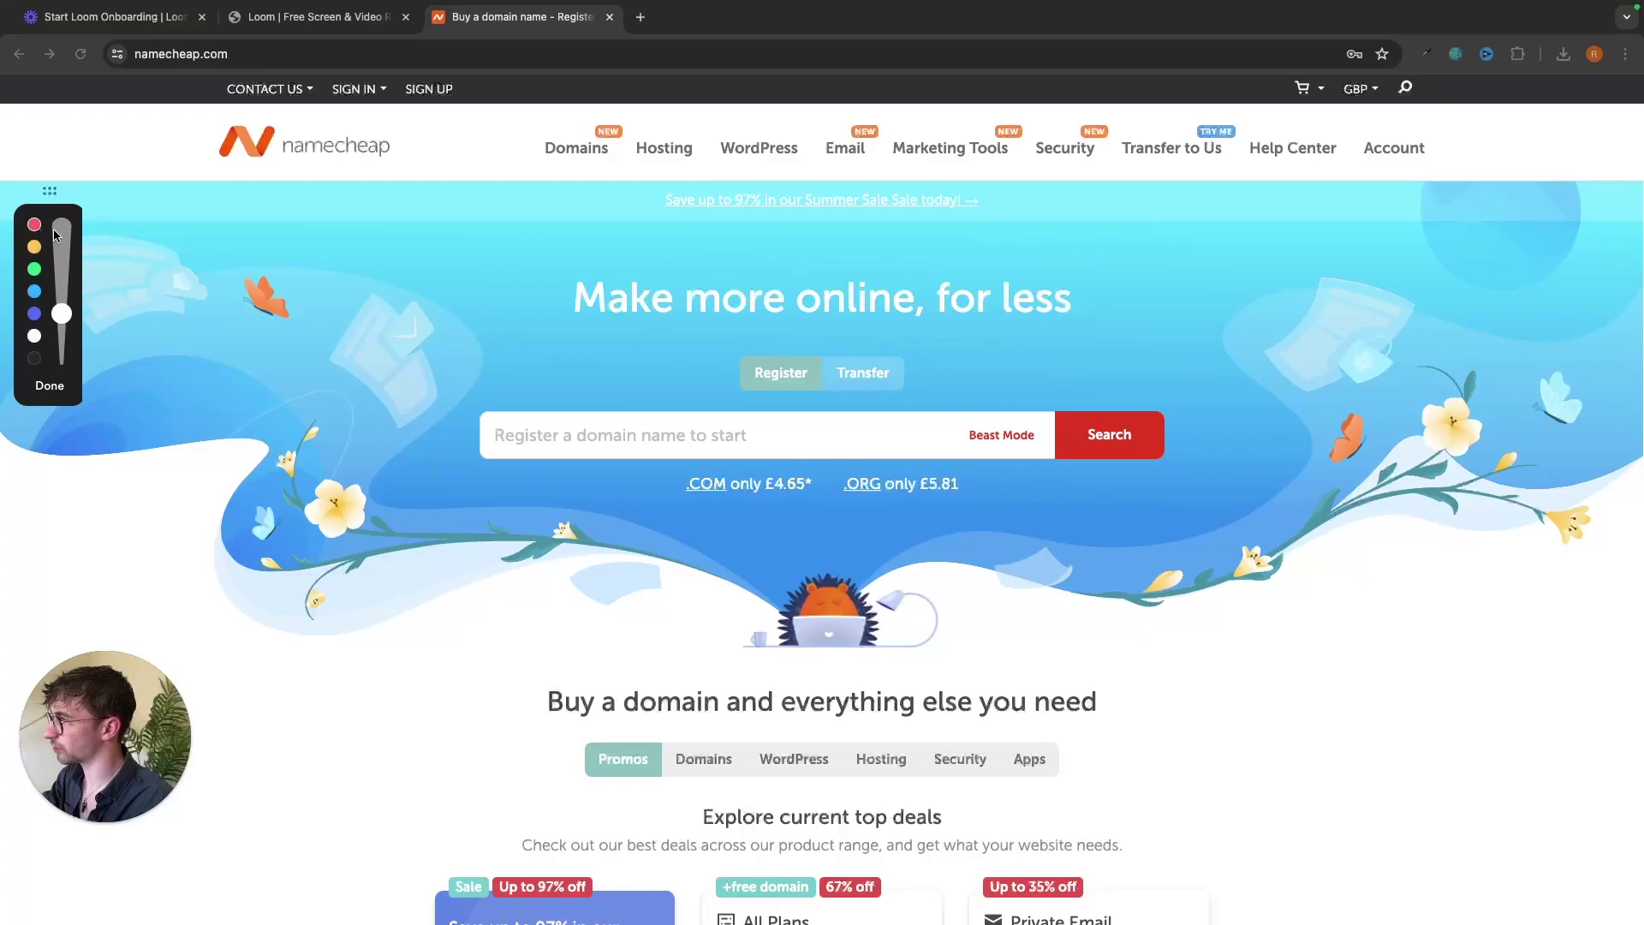
drag(63, 312, 62, 296)
drag(237, 160, 420, 161)
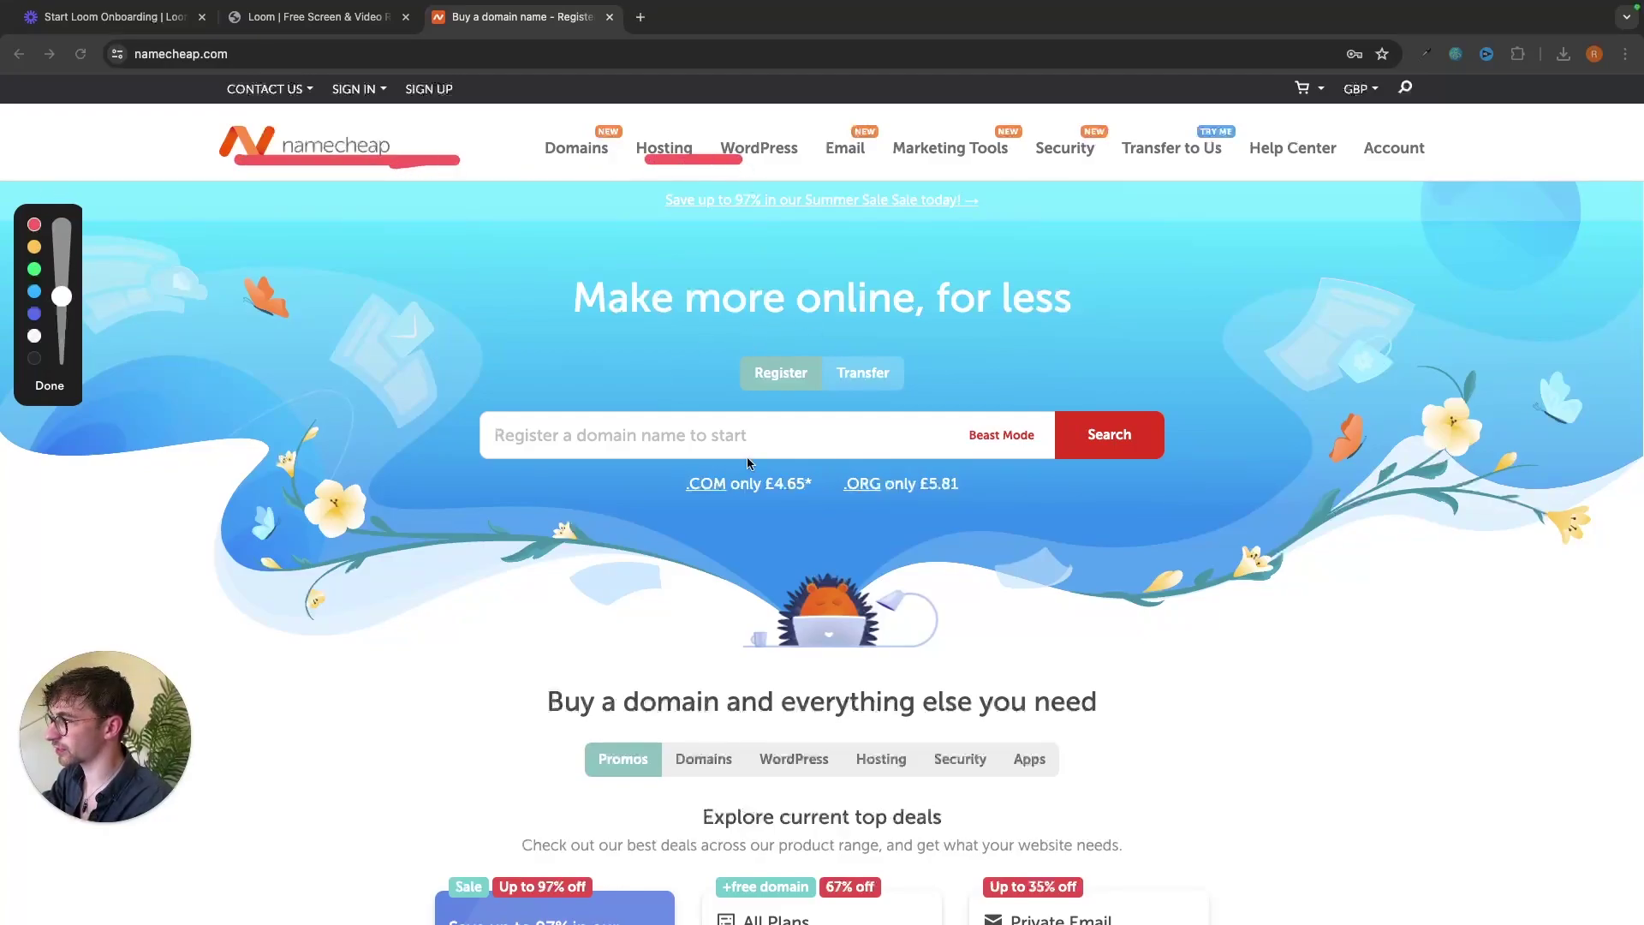
drag(765, 562, 829, 553)
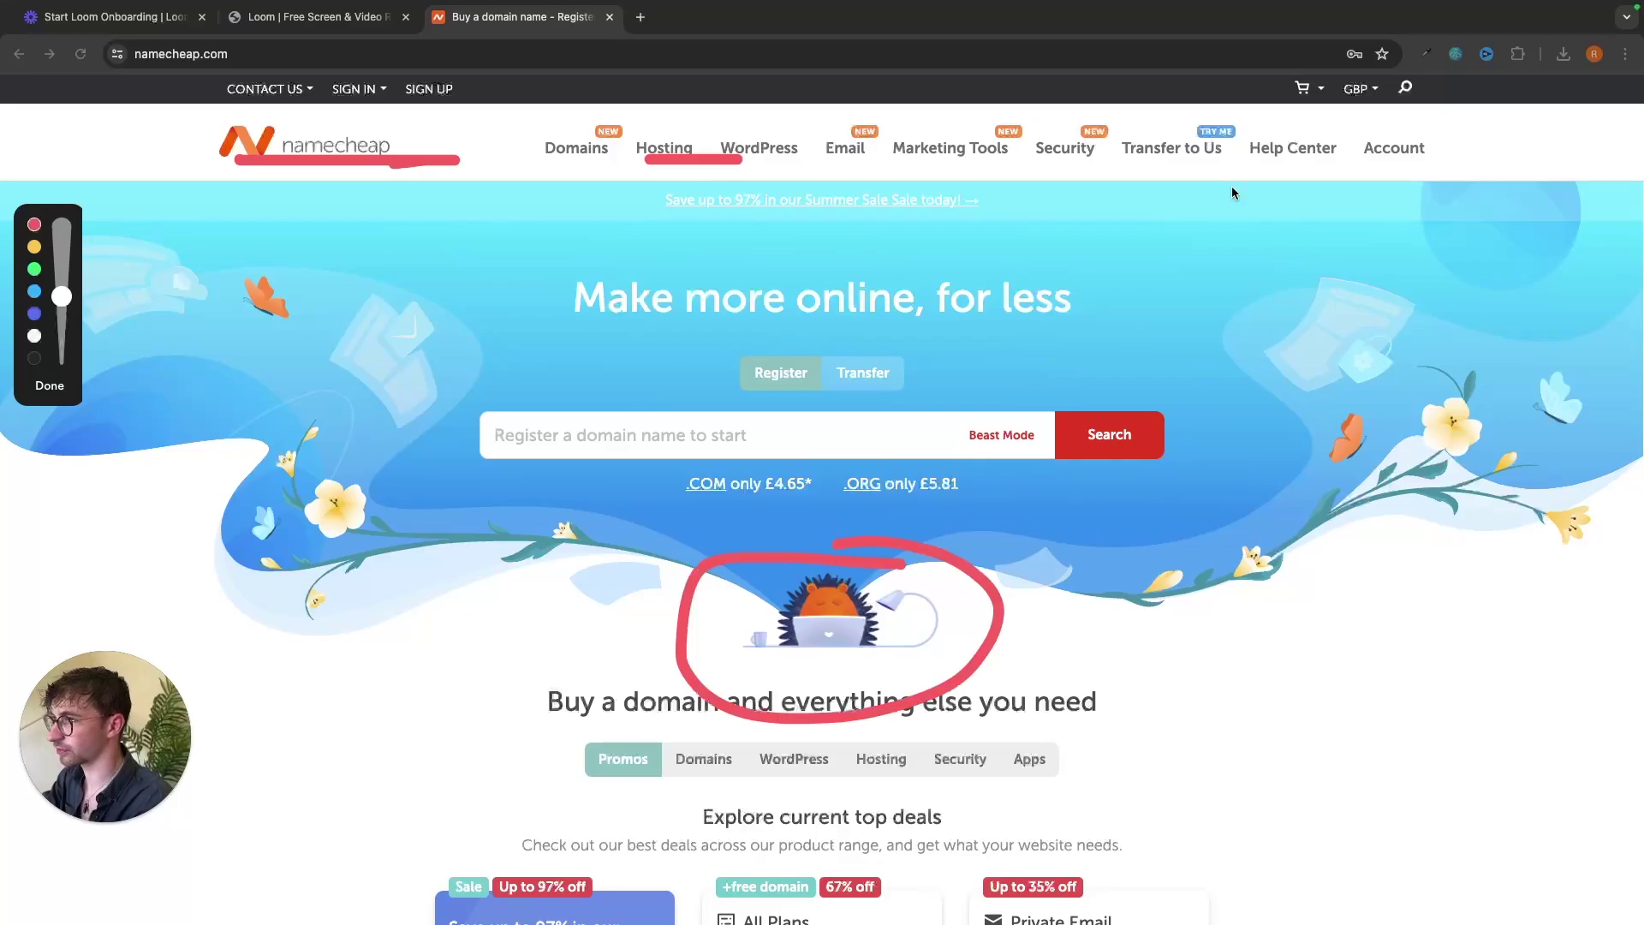
drag(1138, 163, 1134, 365)
drag(1112, 182, 1192, 202)
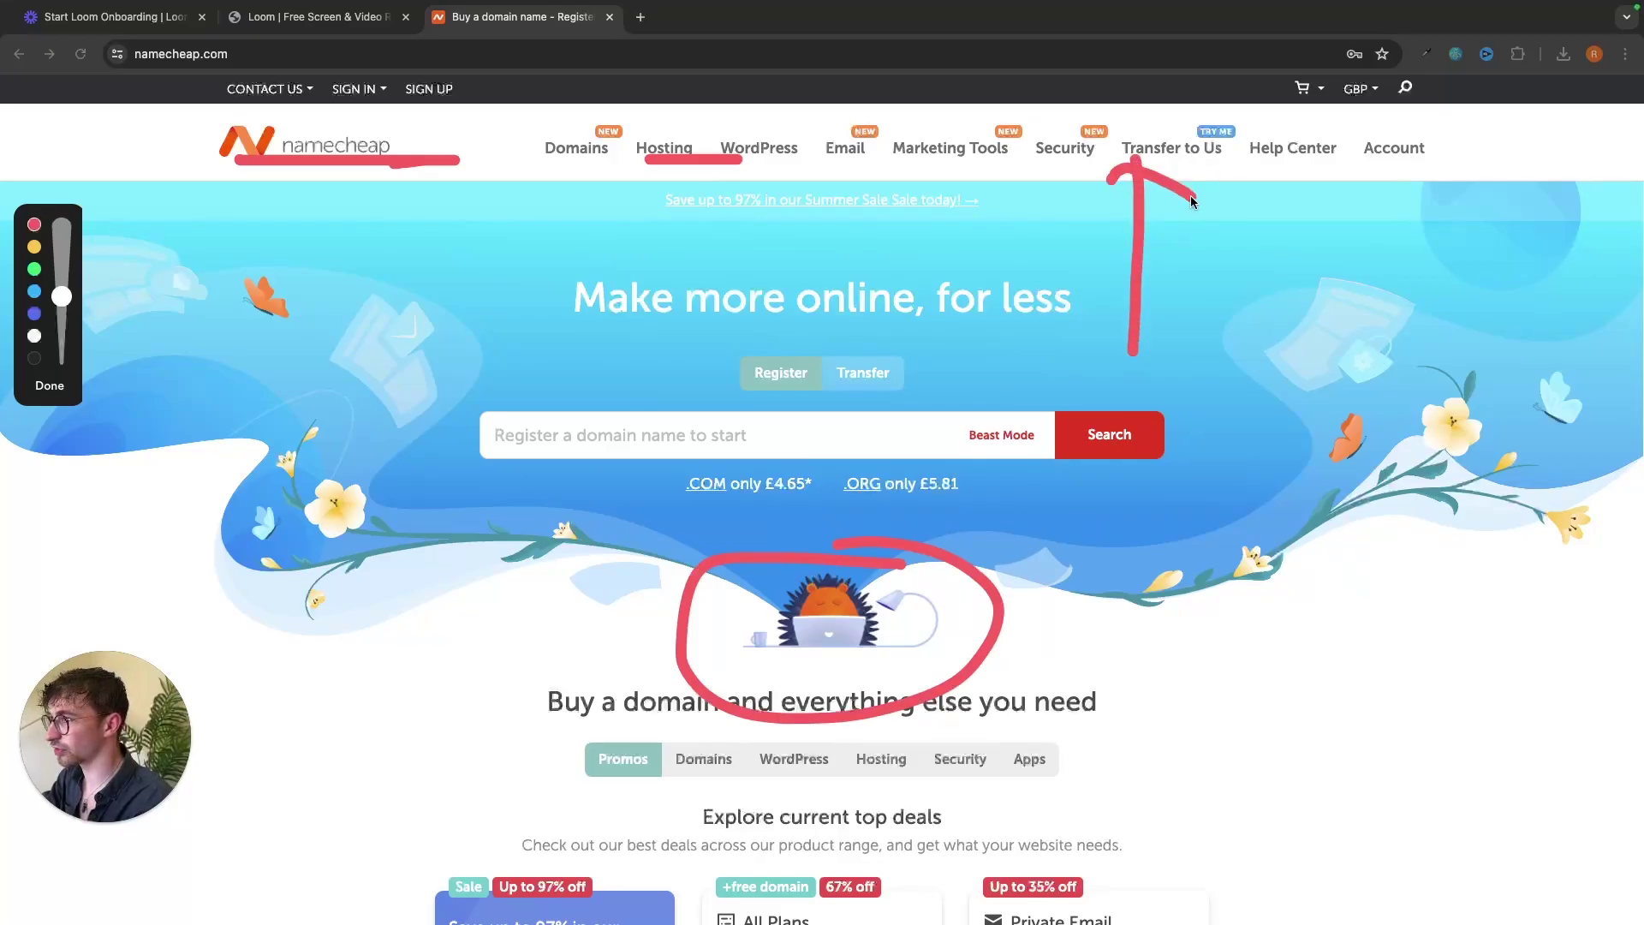
Change the drawing colour to yellow and then green, reduce the line thickness, and finish drawing.
click(34, 246)
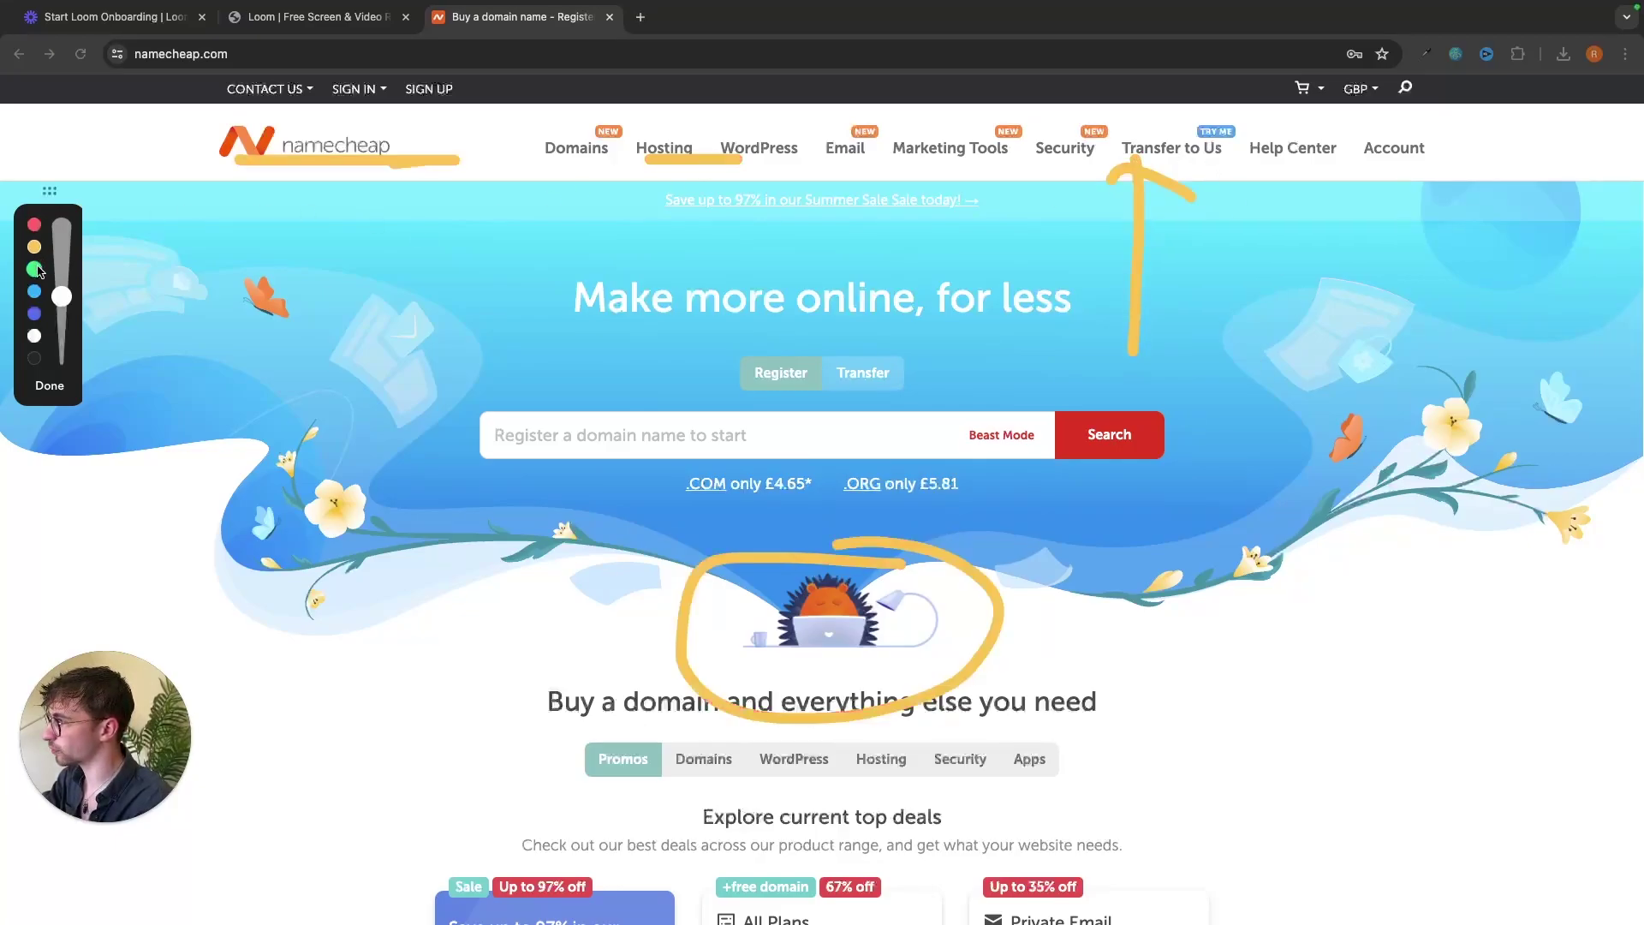
click(34, 269)
mouse_move(61, 296)
mouse_down()
mouse_move(62, 238)
mouse_move(77, 306)
mouse_up()
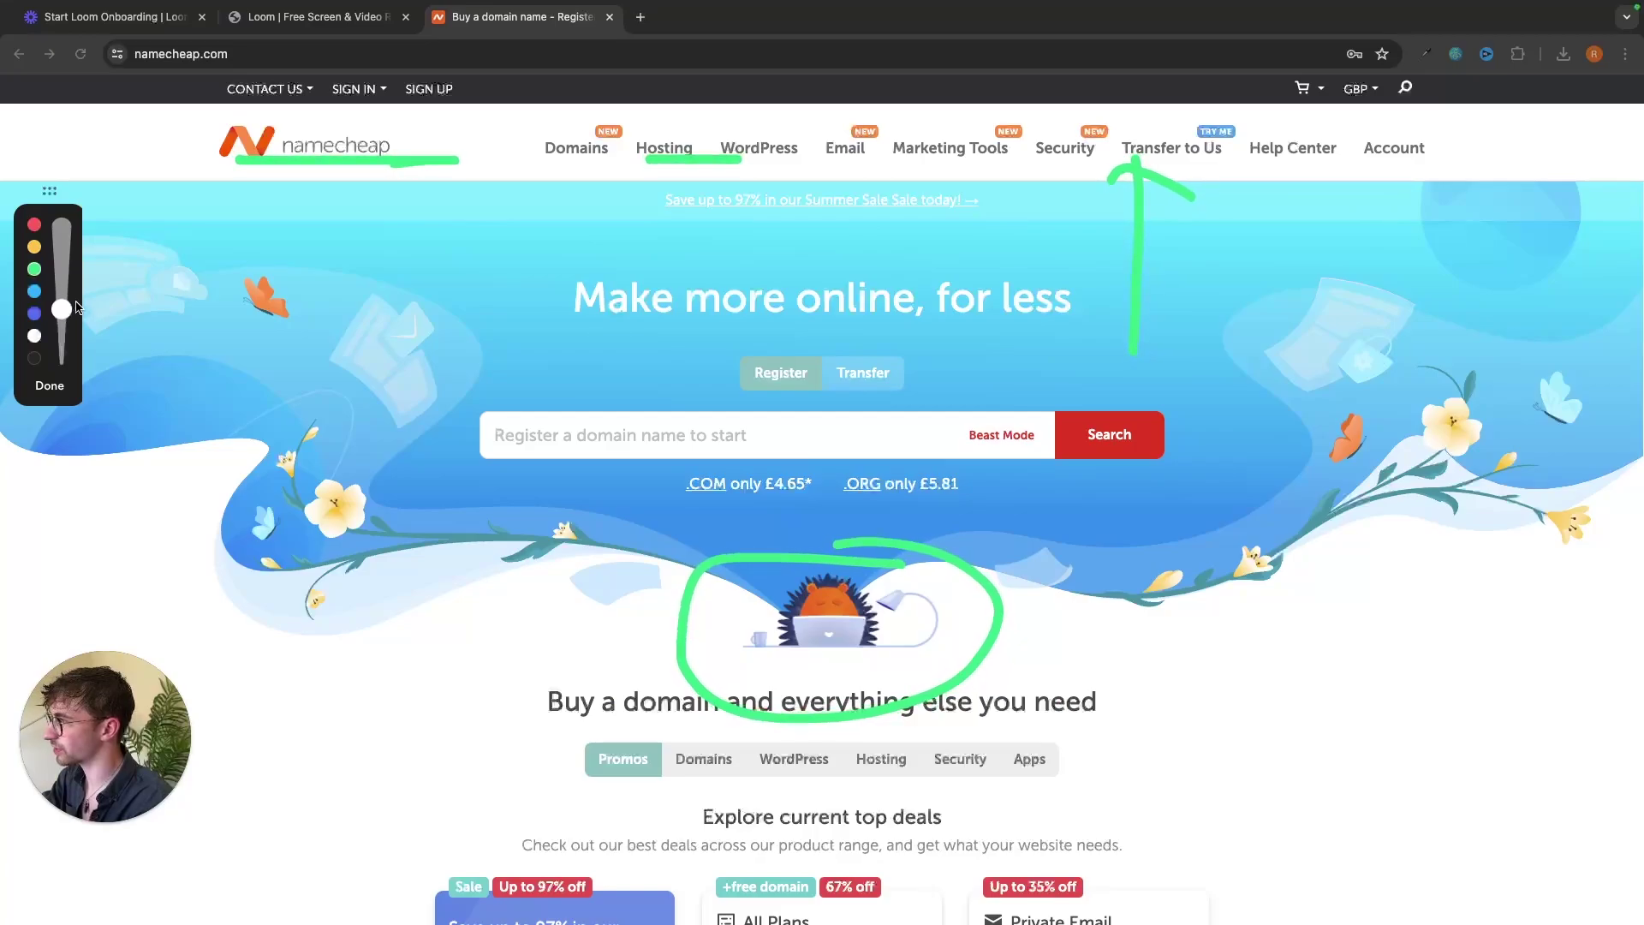
click(52, 385)
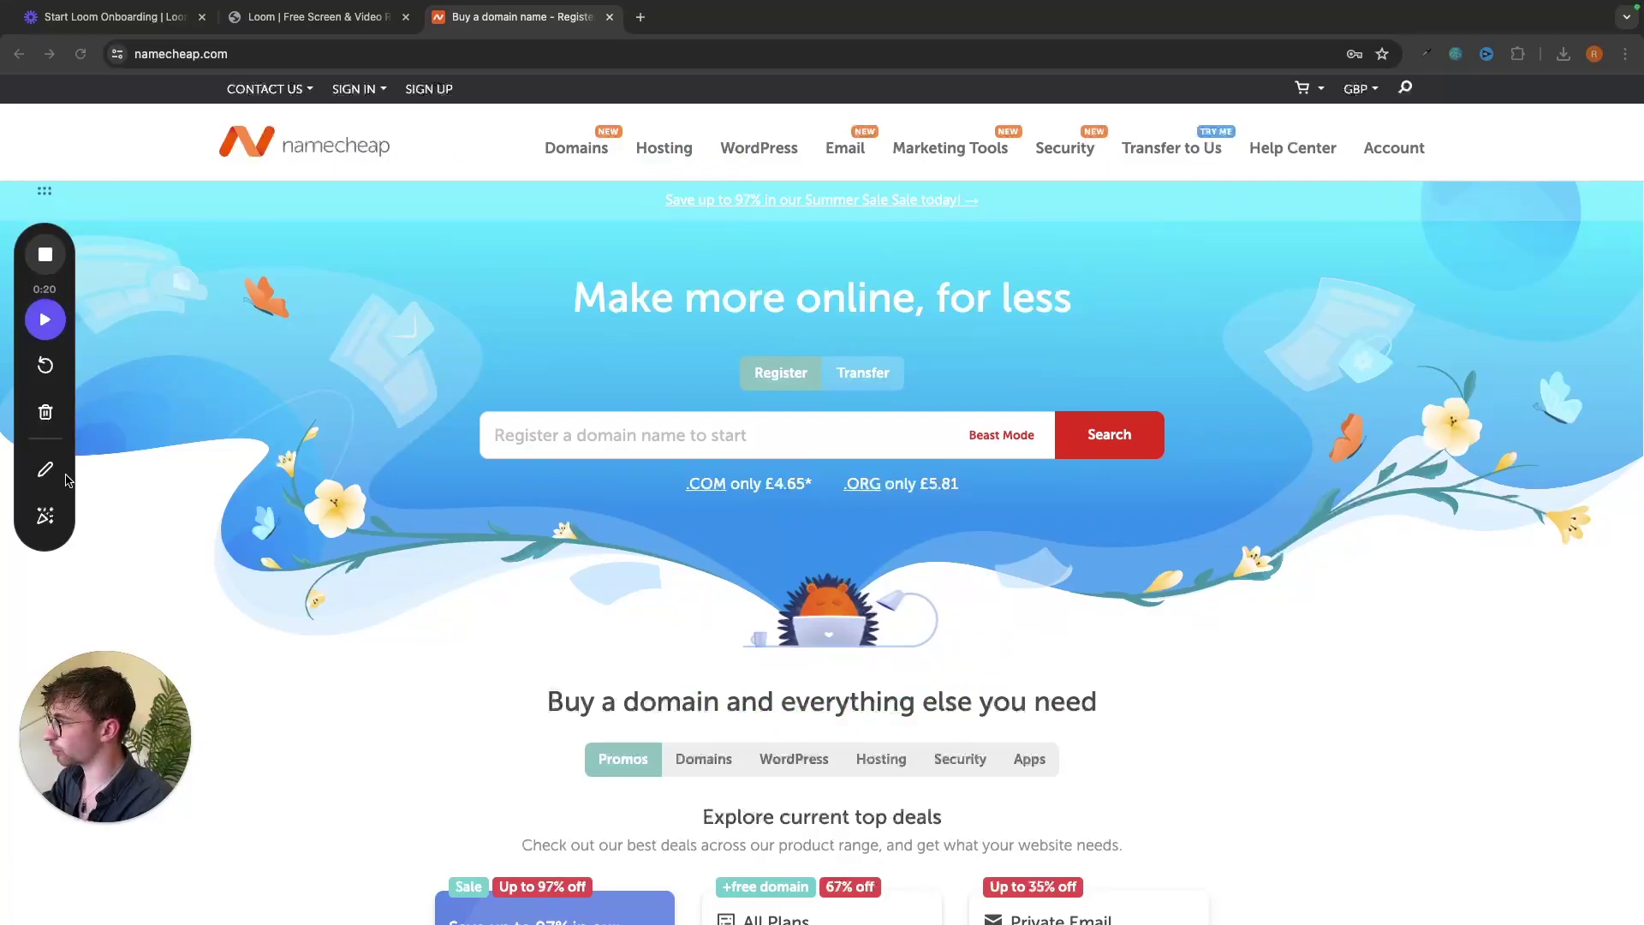
Trigger the confetti effect and resume the paused recording.
click(49, 515)
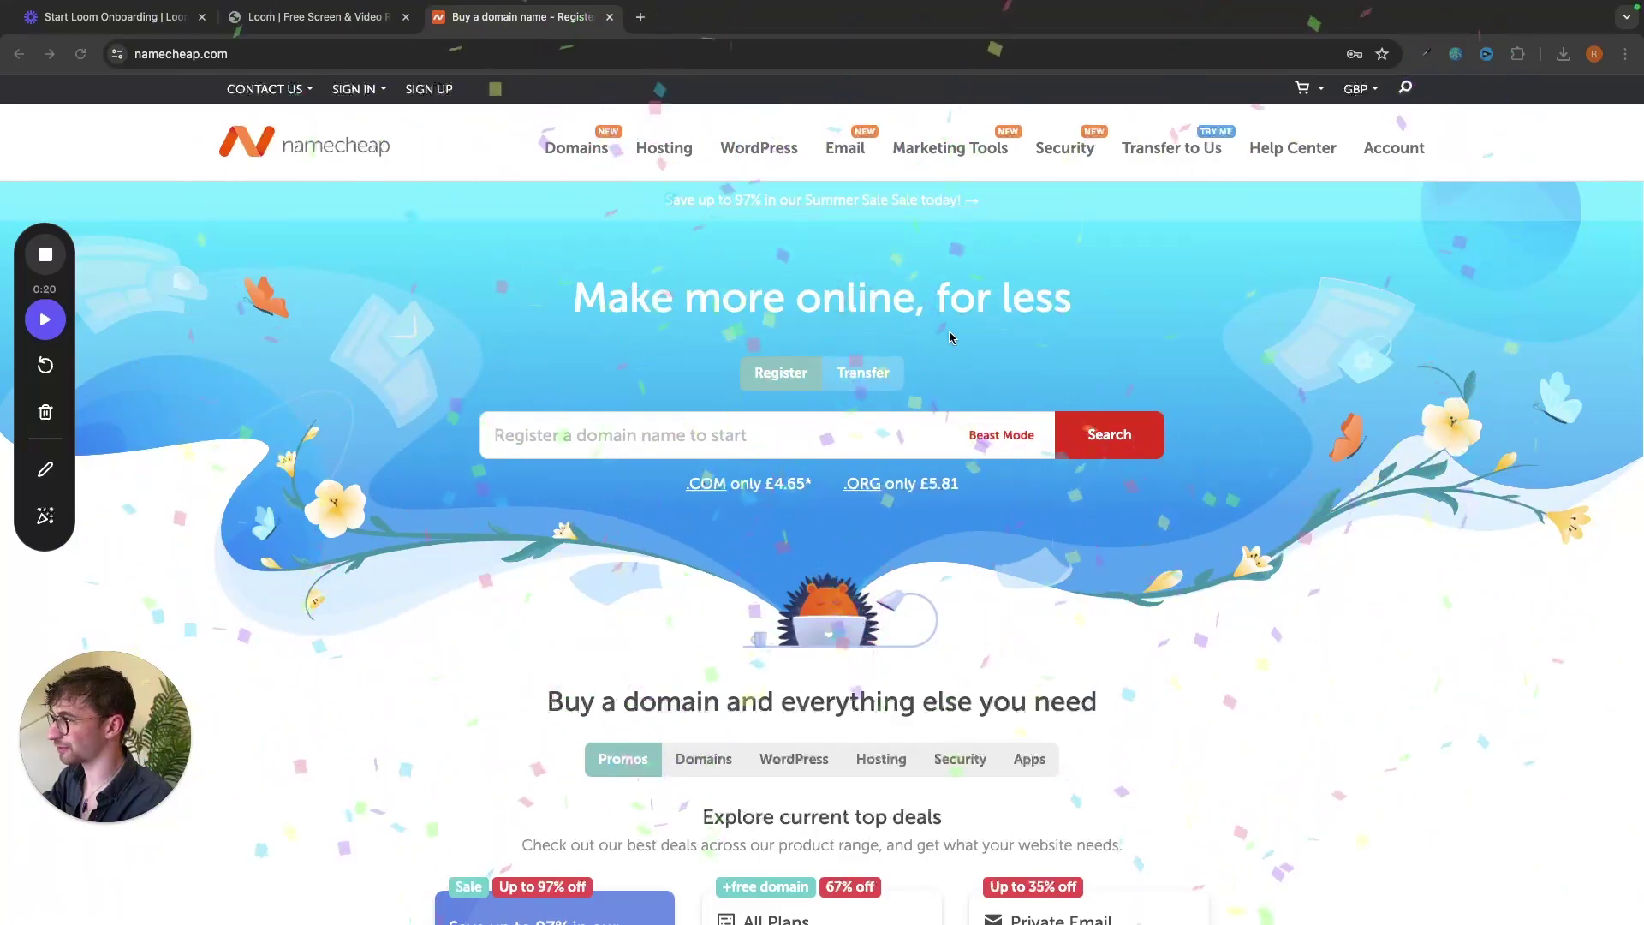
key(alt+shift+p)
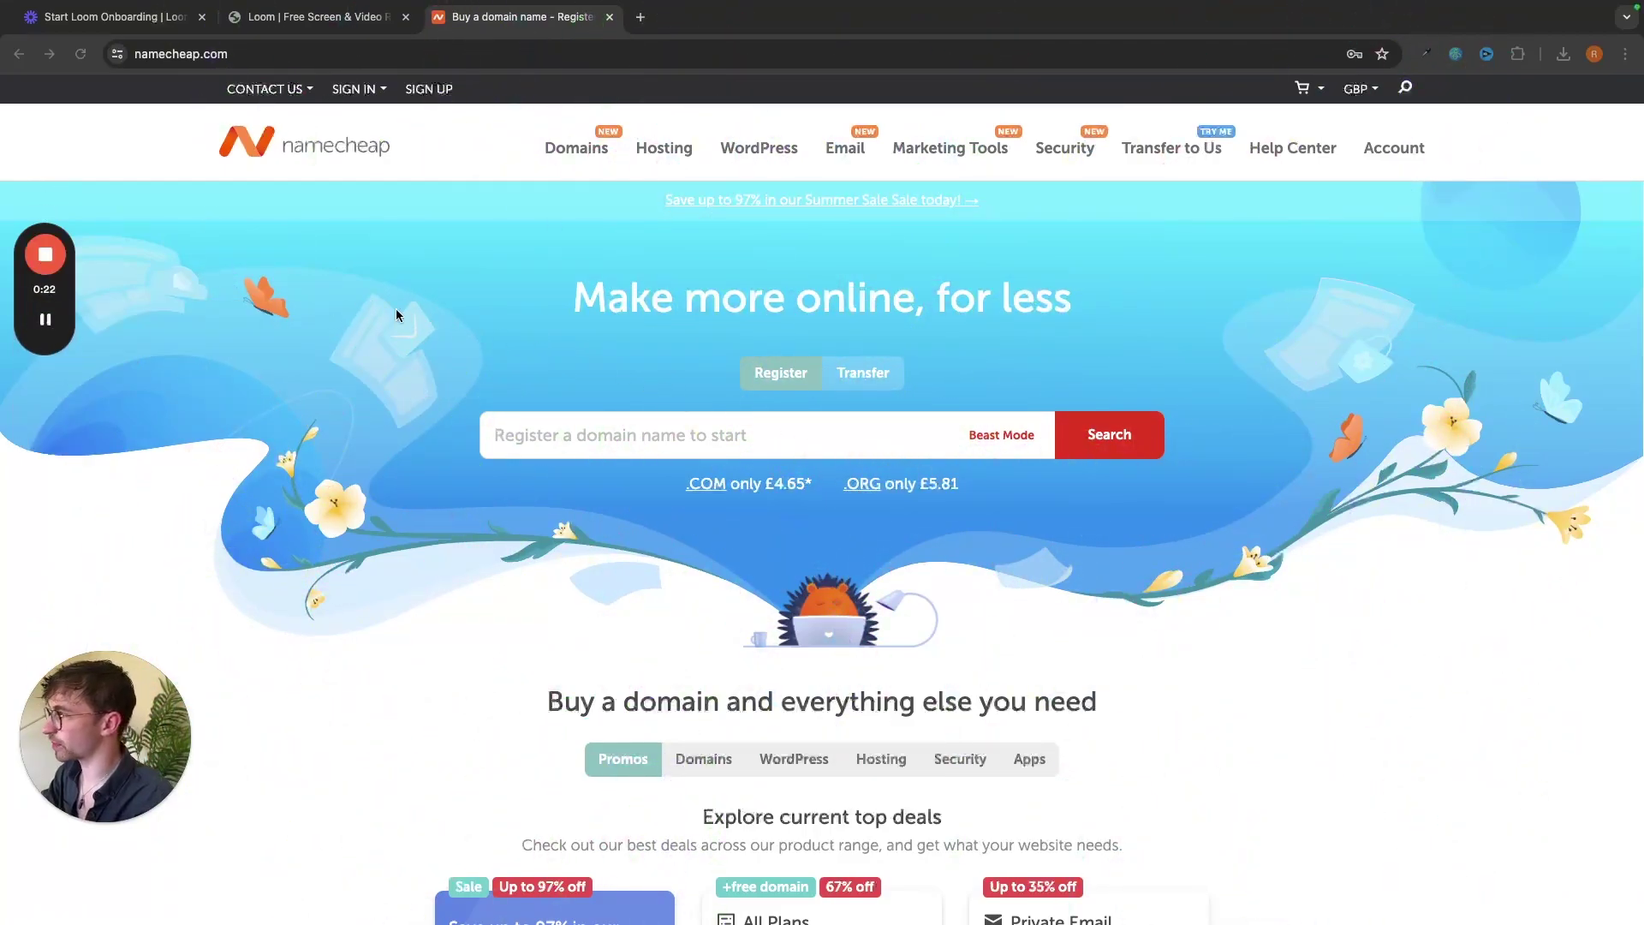
Stop the recording, allow loom.com clipboard access on the video's page, and collapse the Get started checklist.
click(45, 255)
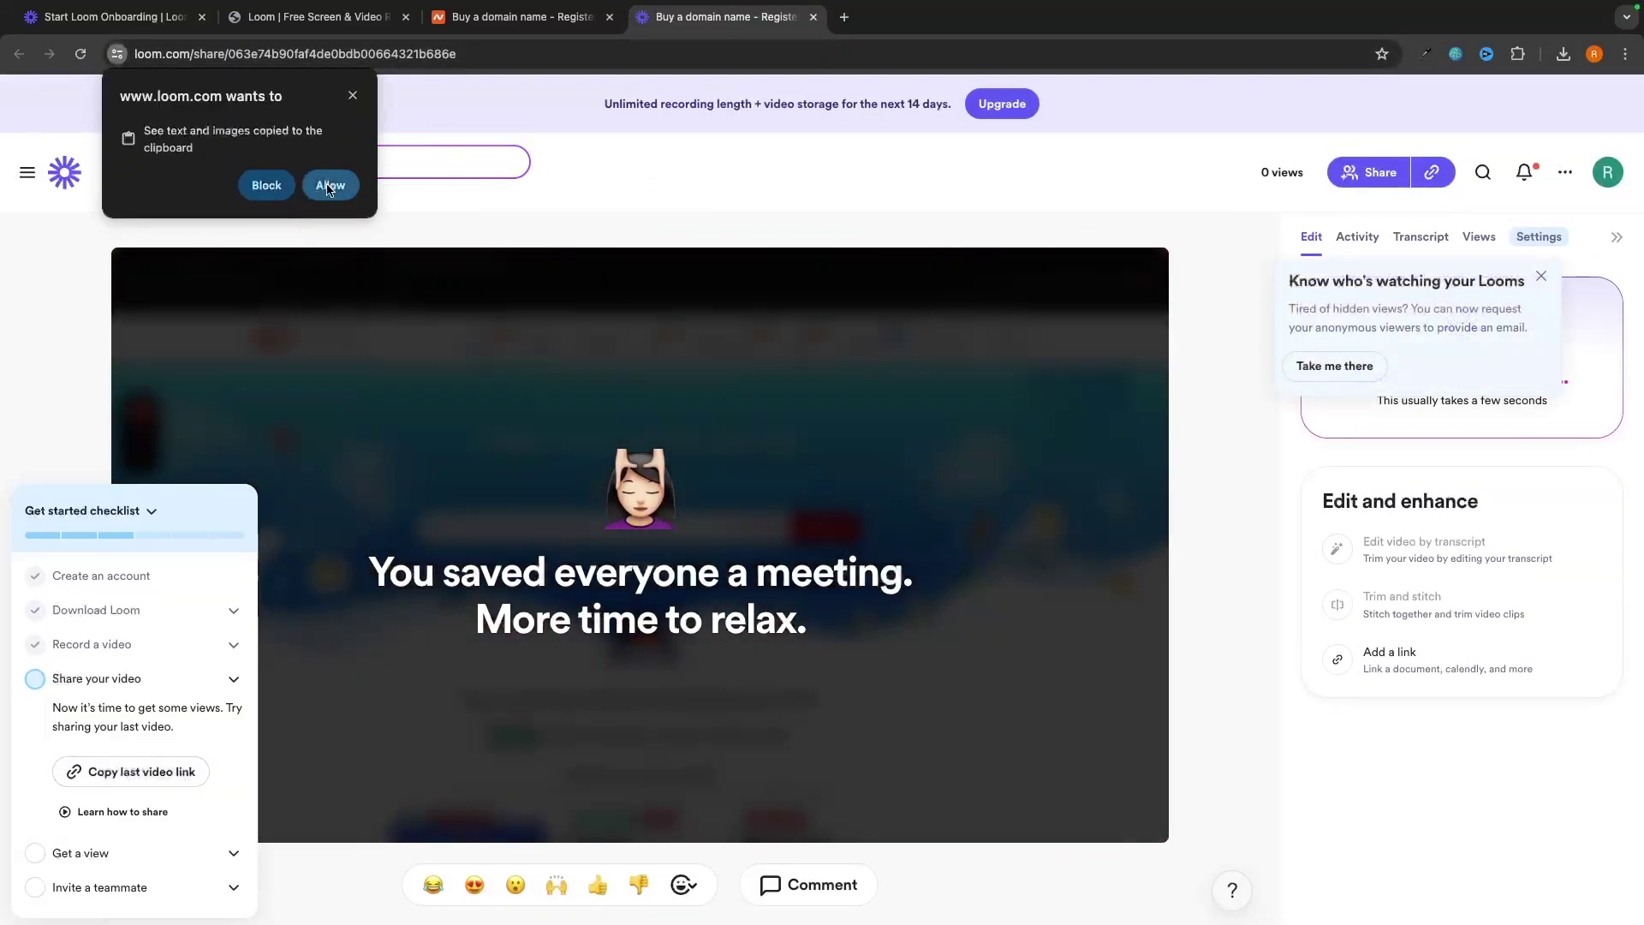
click(331, 185)
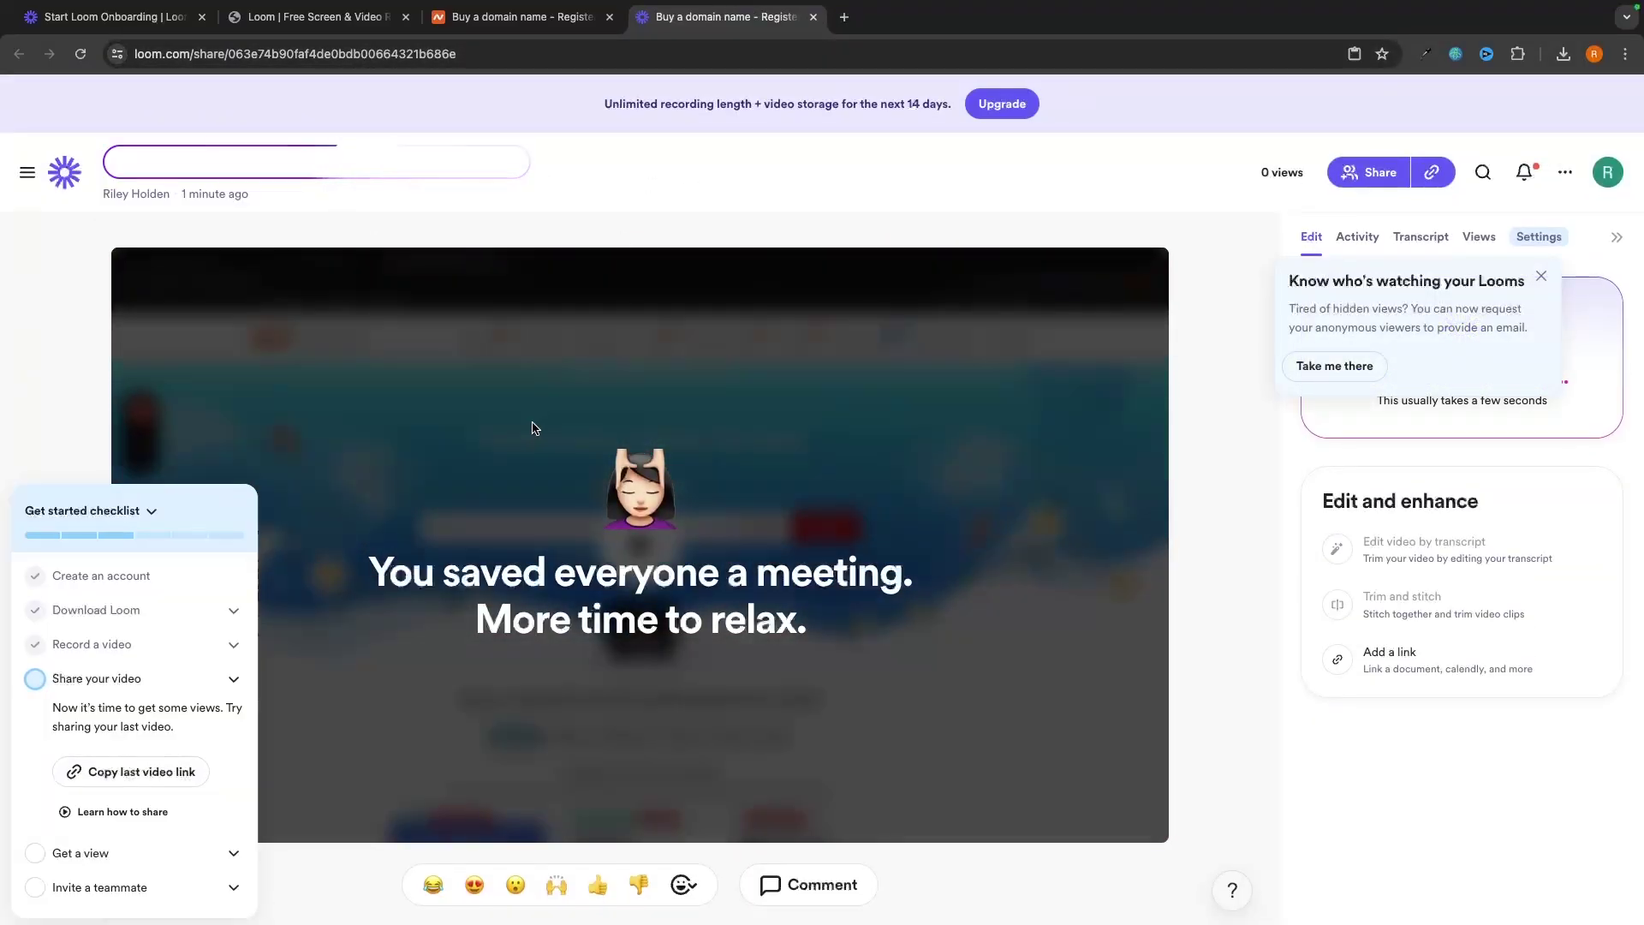
click(162, 512)
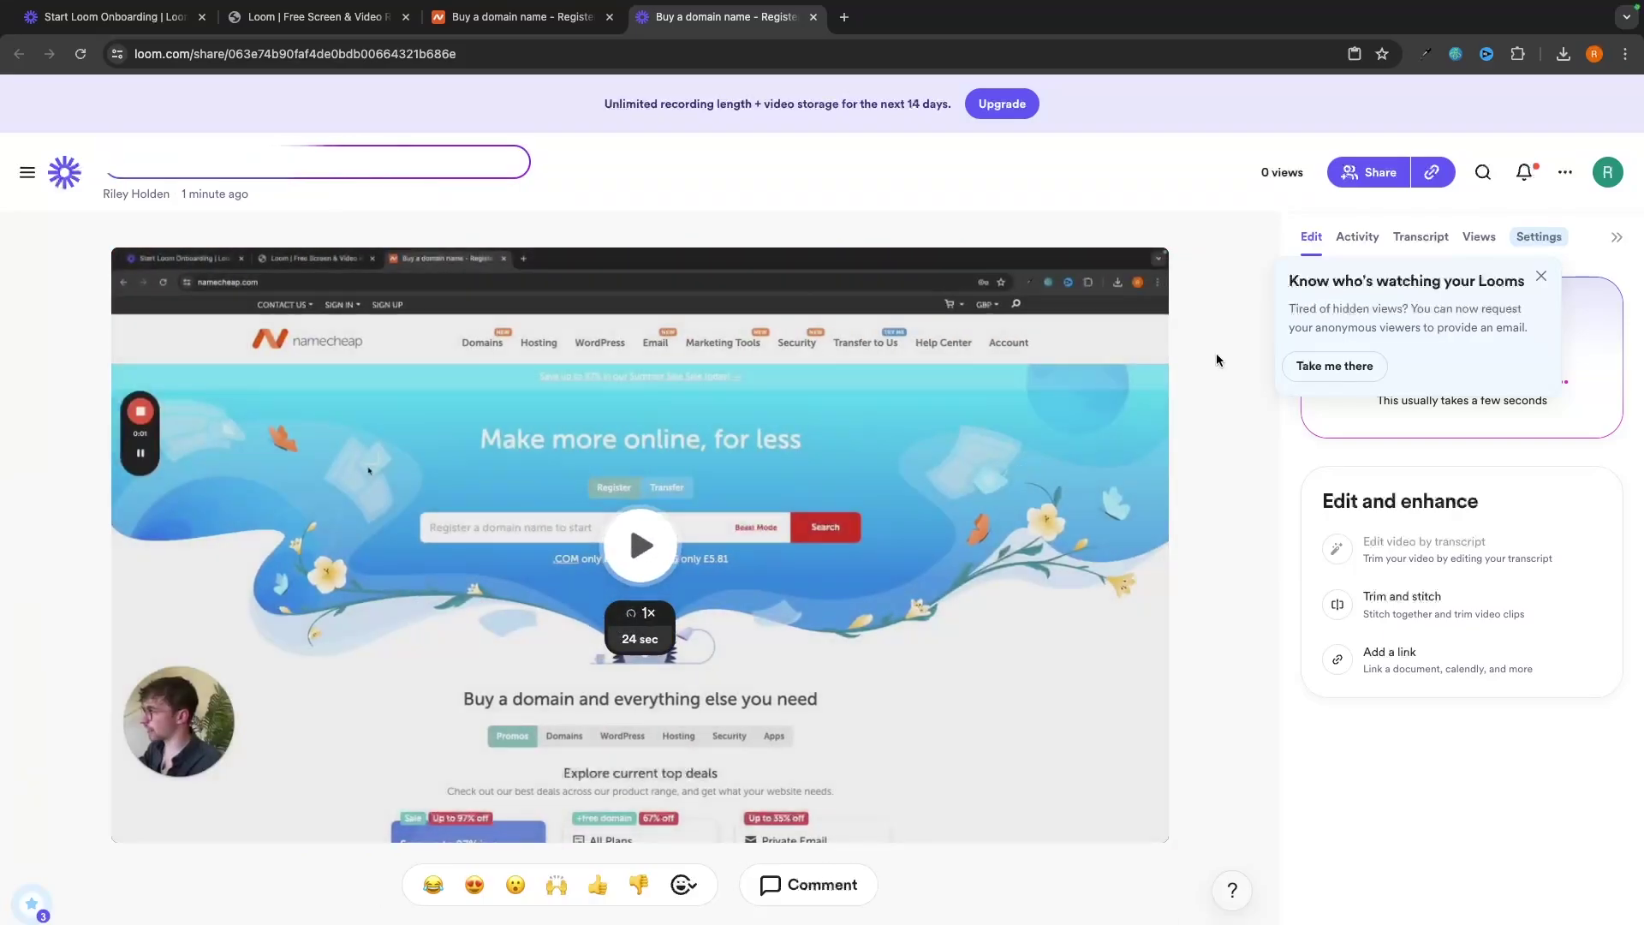
Search the Mac for "loom" to bring up the Loom recorder on the desktop, and close it through its options.
key(F11)
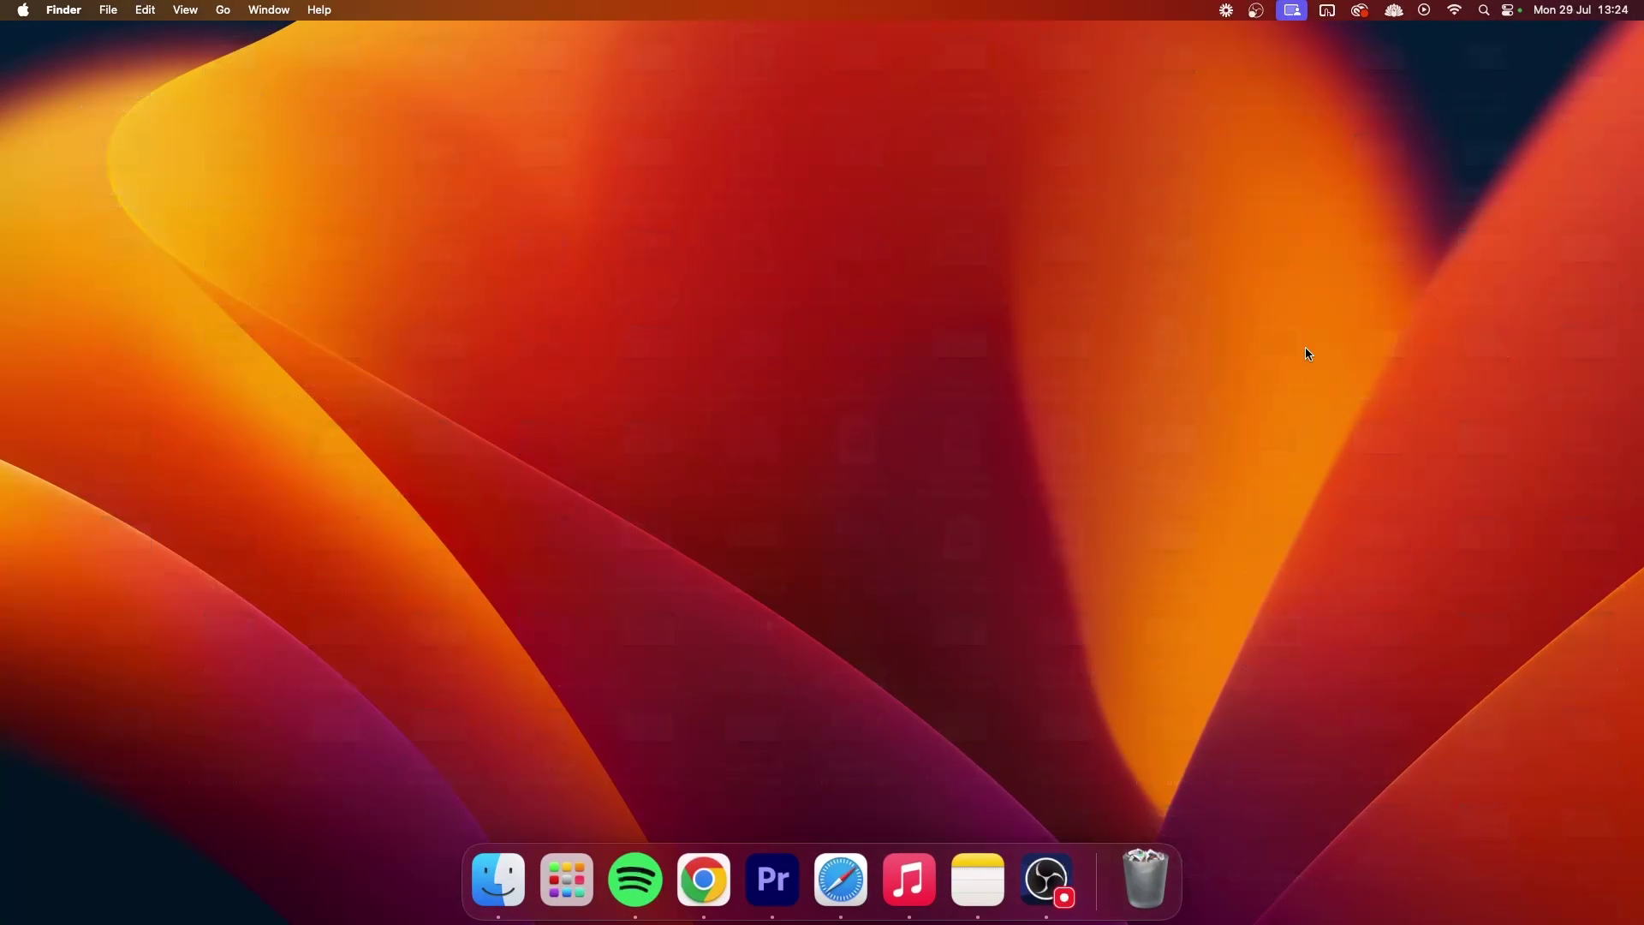
key(super+space)
text(loom)
key(Return)
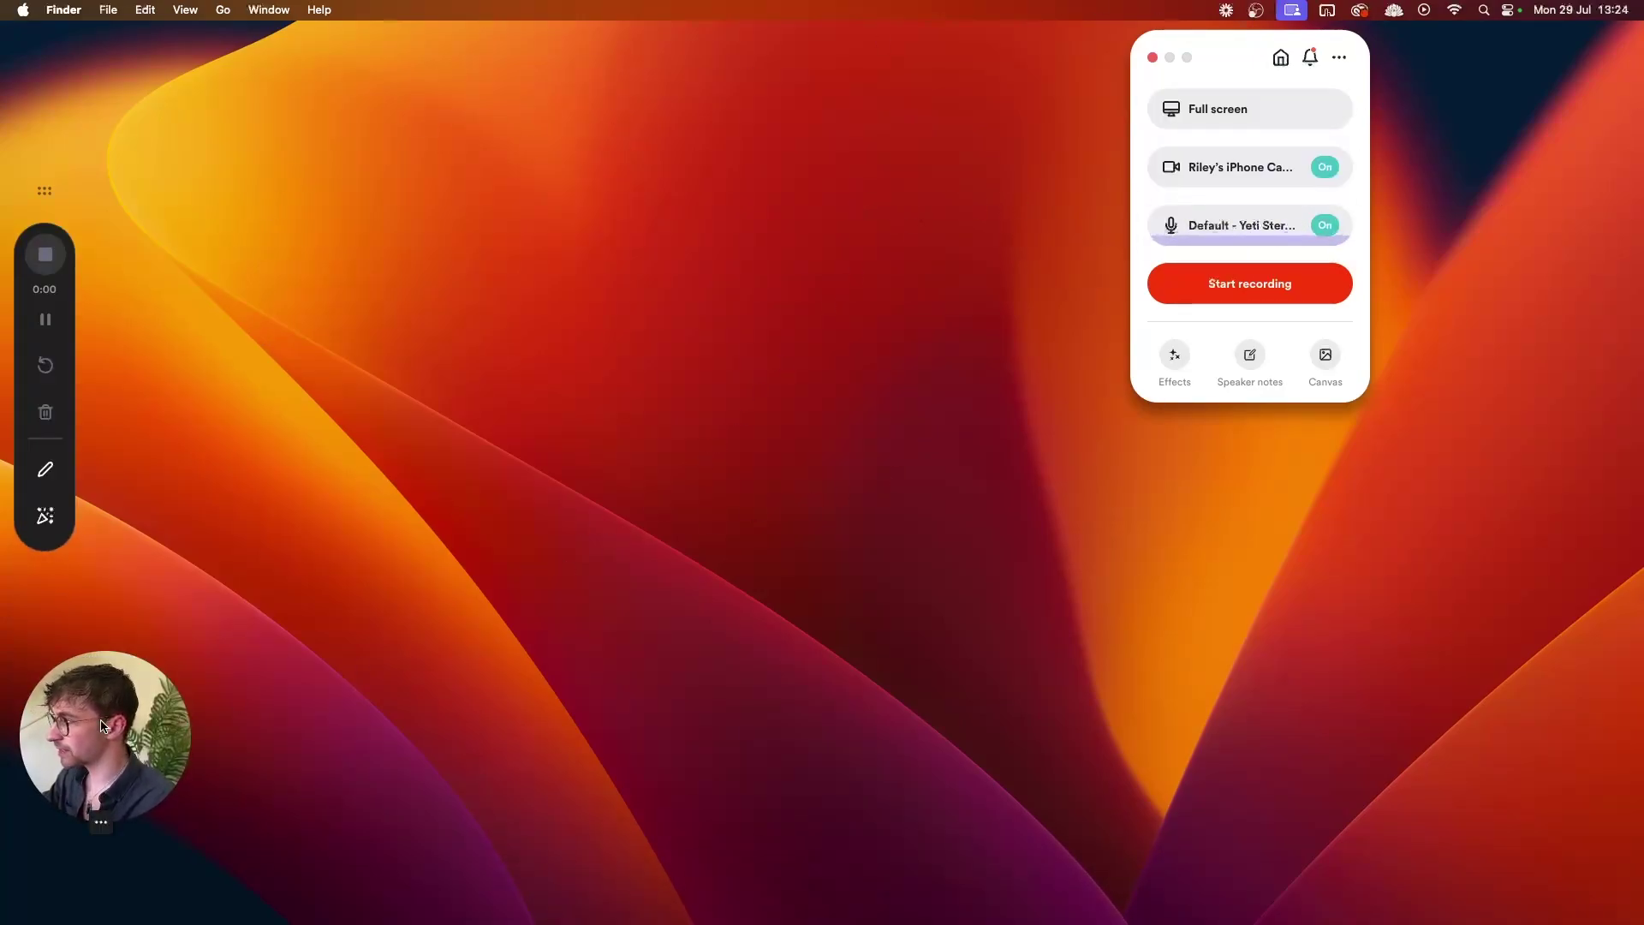
click(1337, 60)
click(1362, 301)
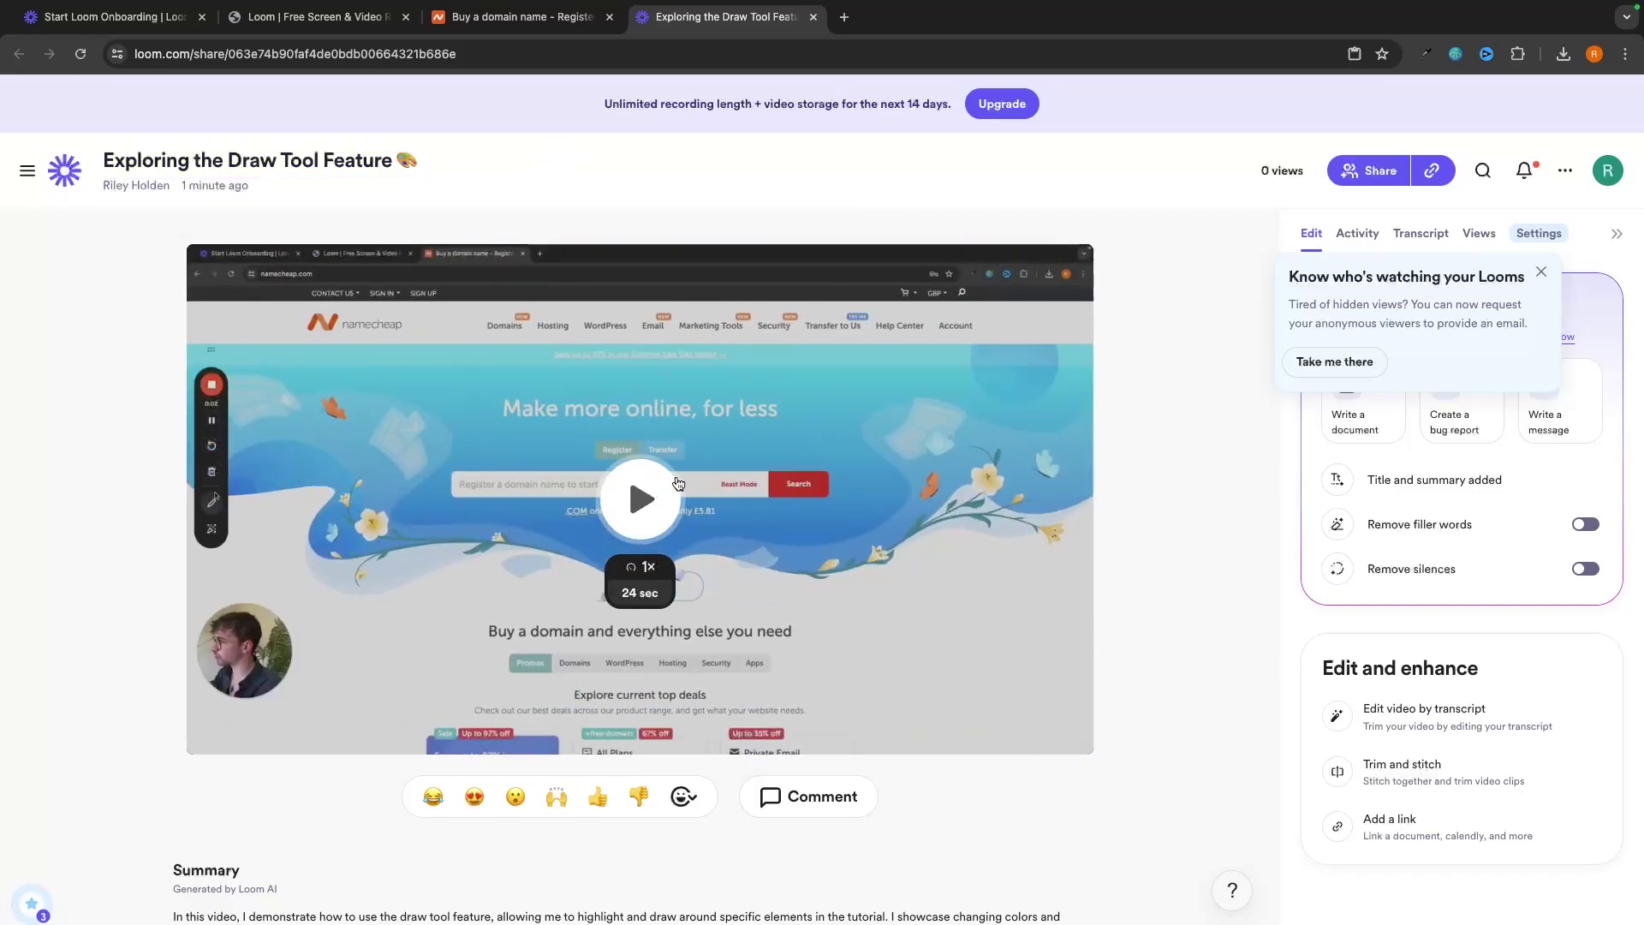
Preview the recorded video briefly and rename it "Video Test".
click(669, 489)
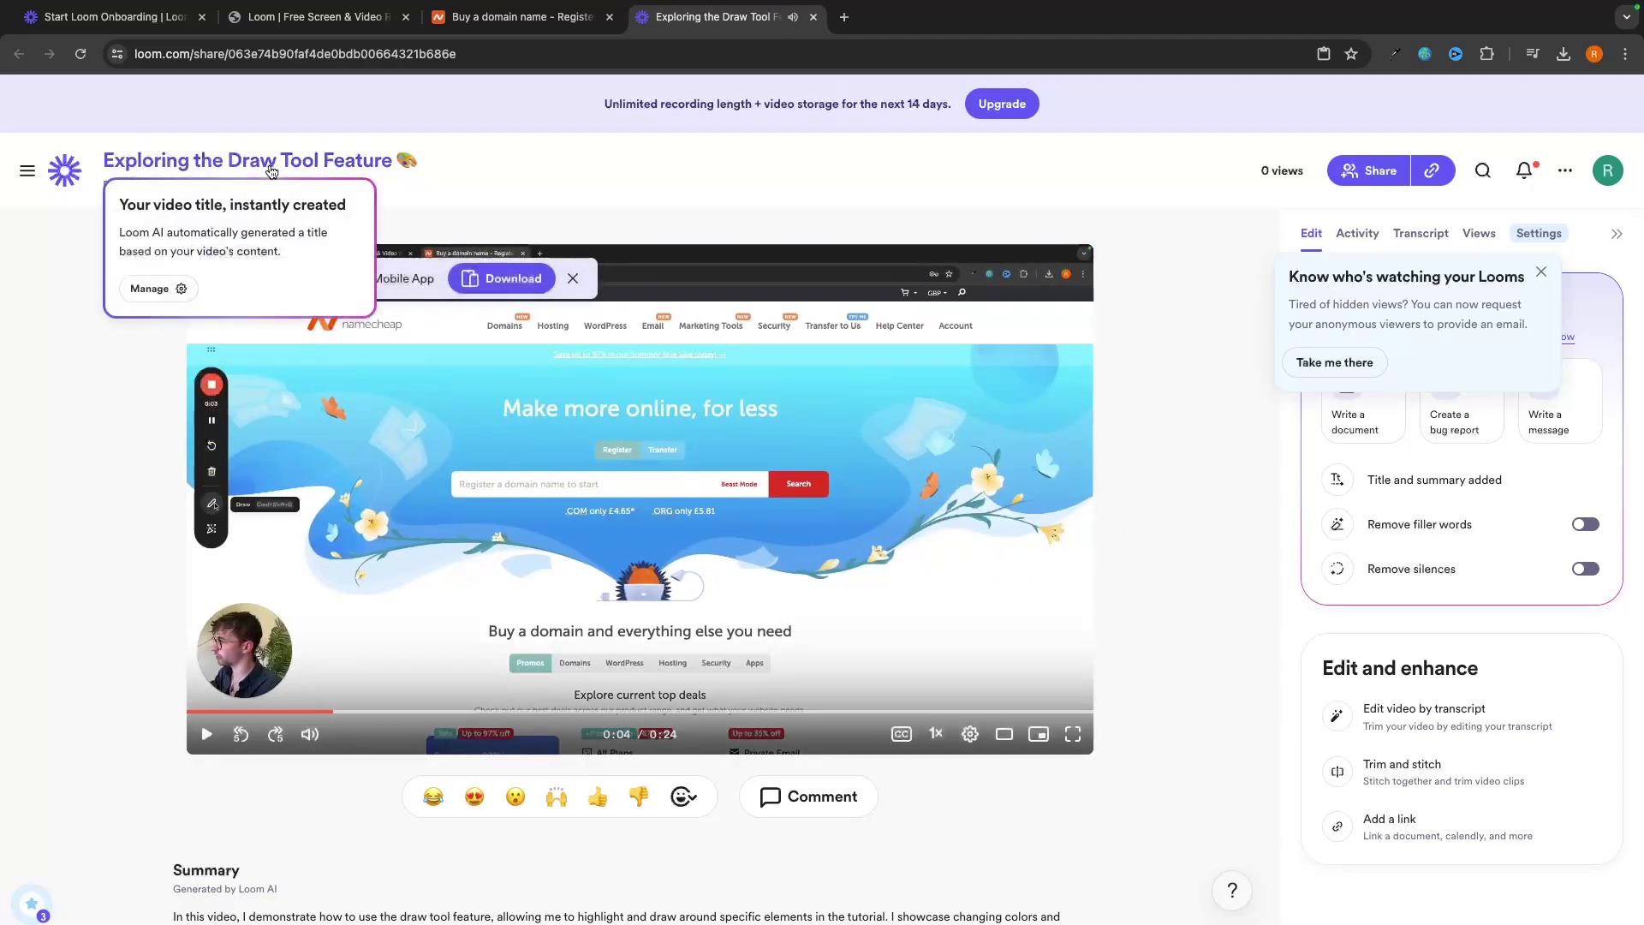
click(324, 163)
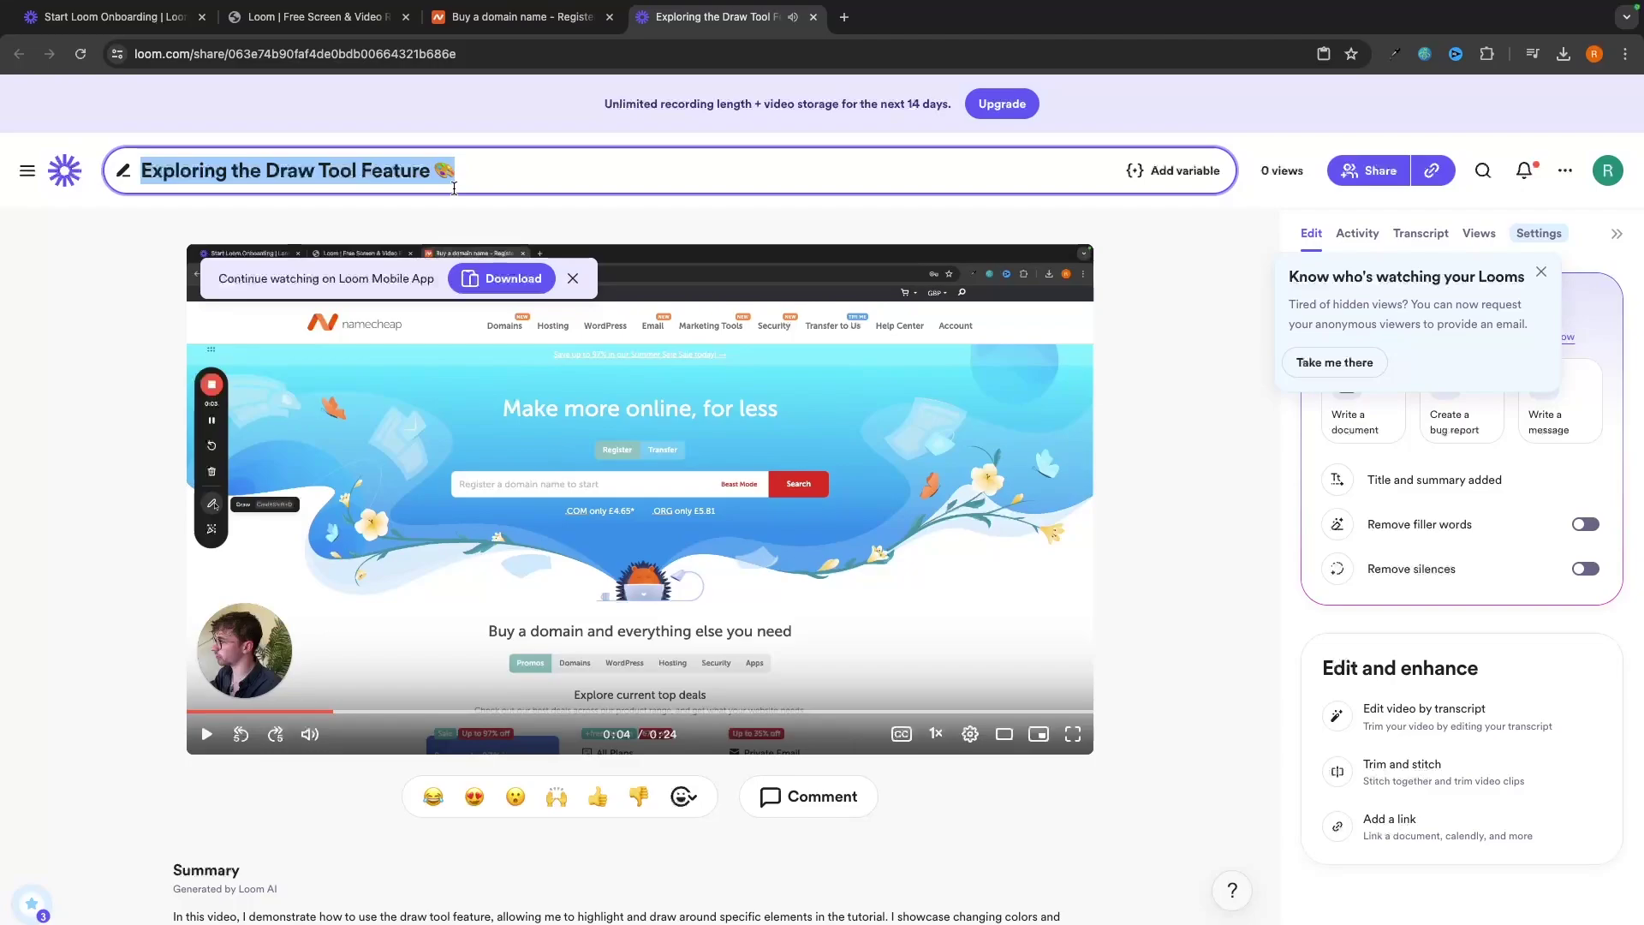
text(Video Test)
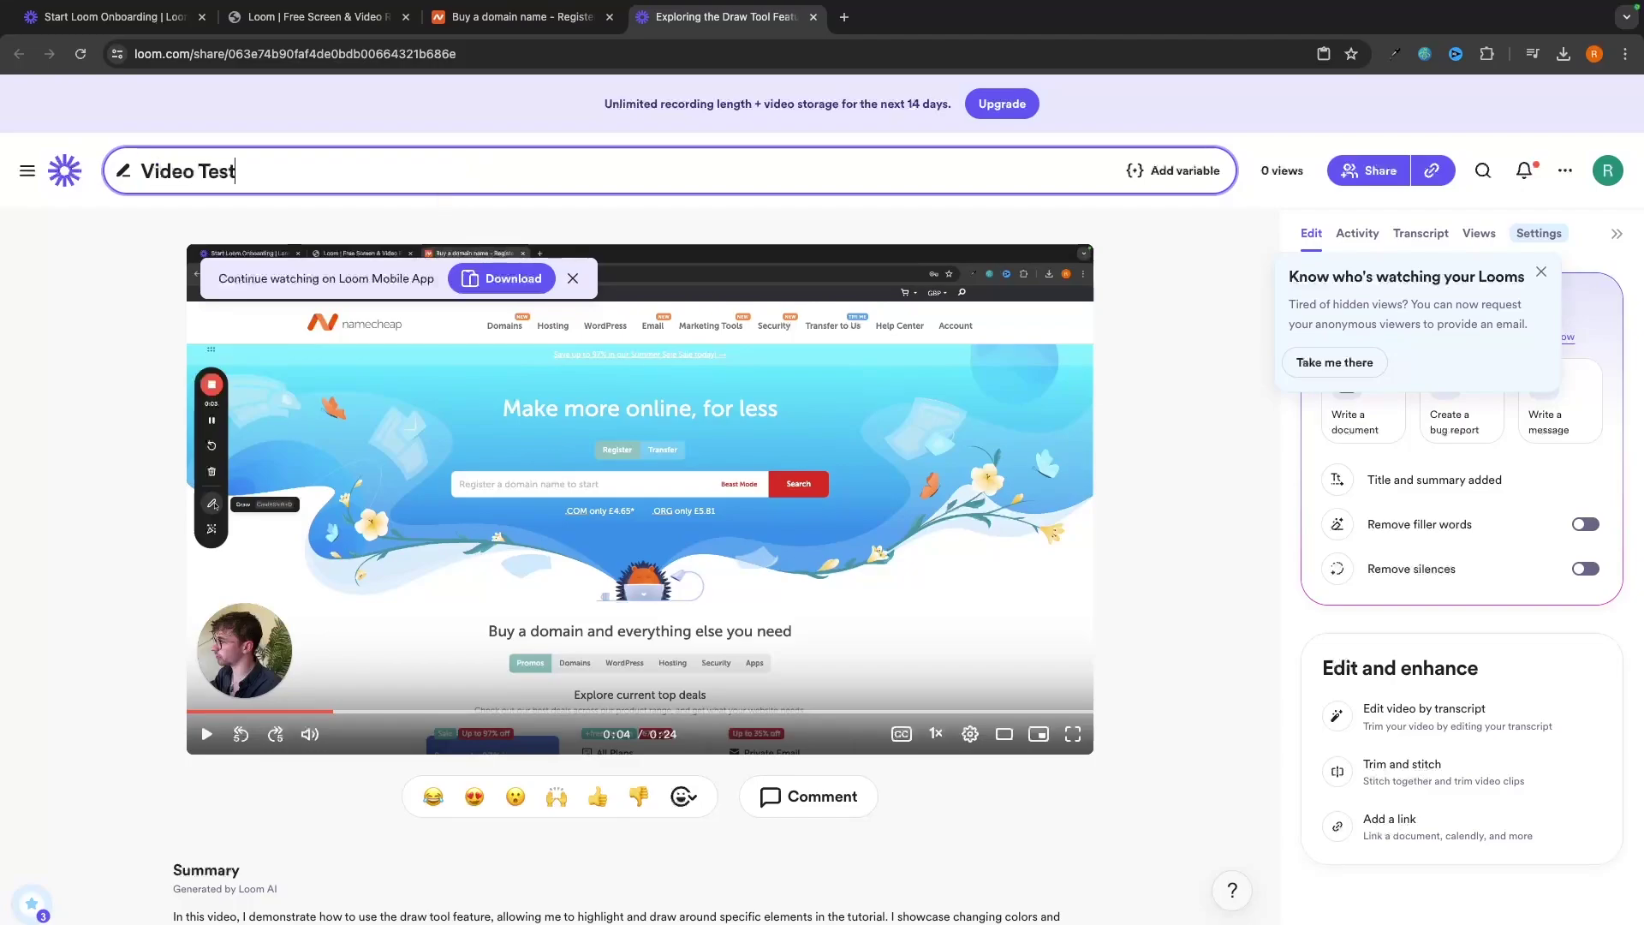
key(Return)
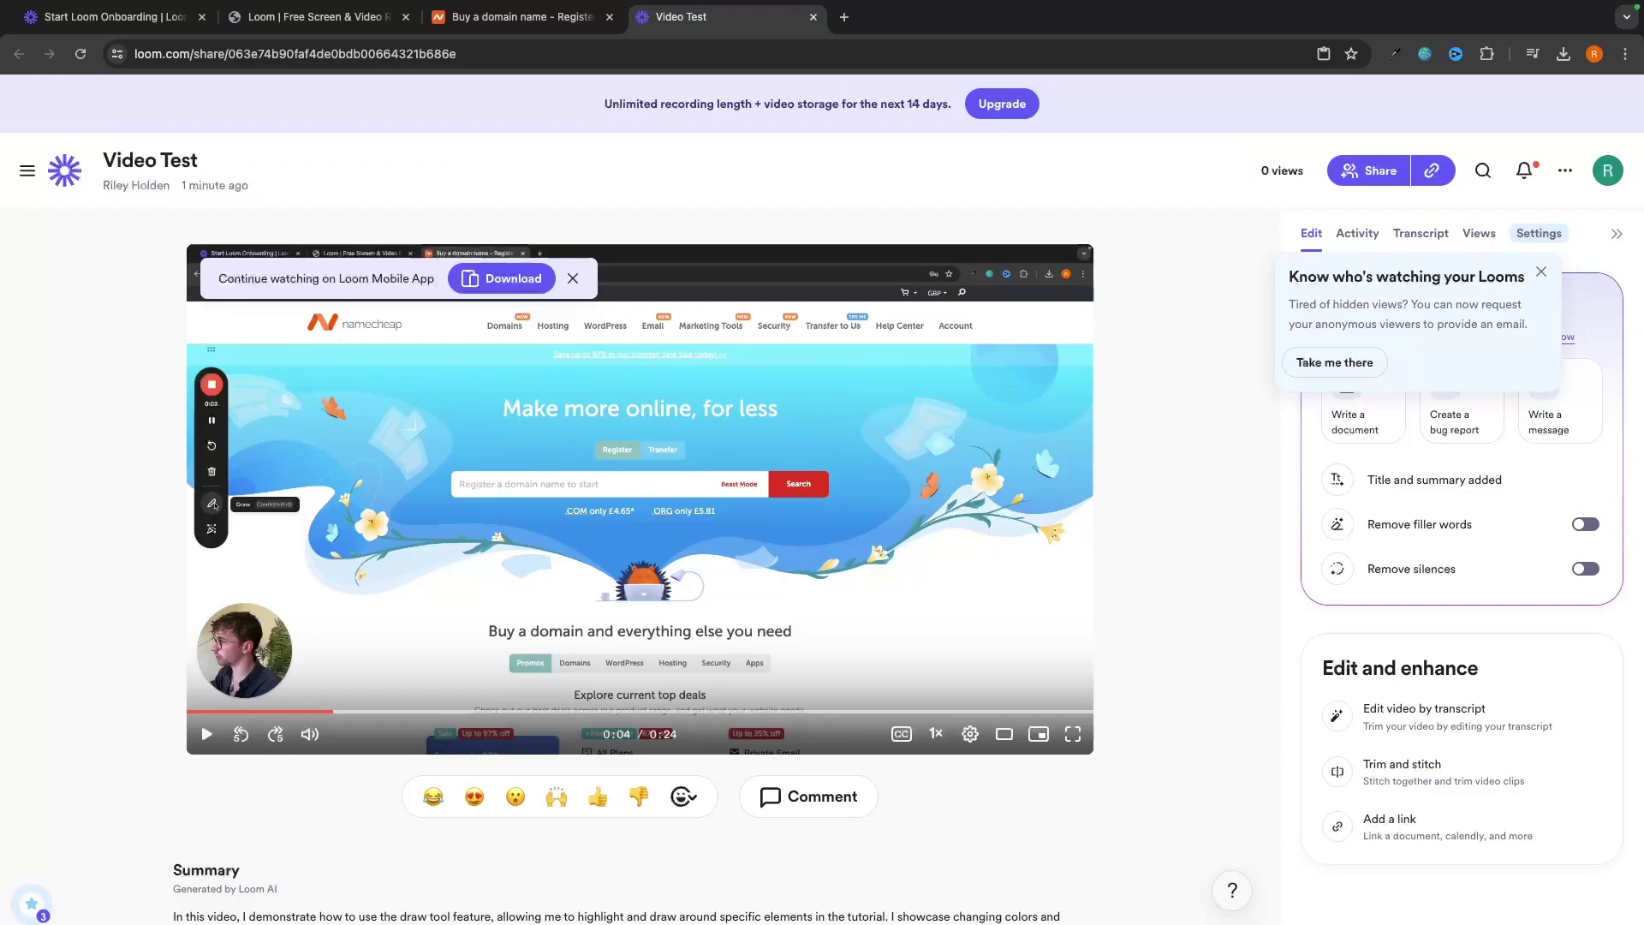
Dismiss the viewer-tracking tip, turn on Loom AI's filler word removal, and try the Remove silences option.
click(1538, 272)
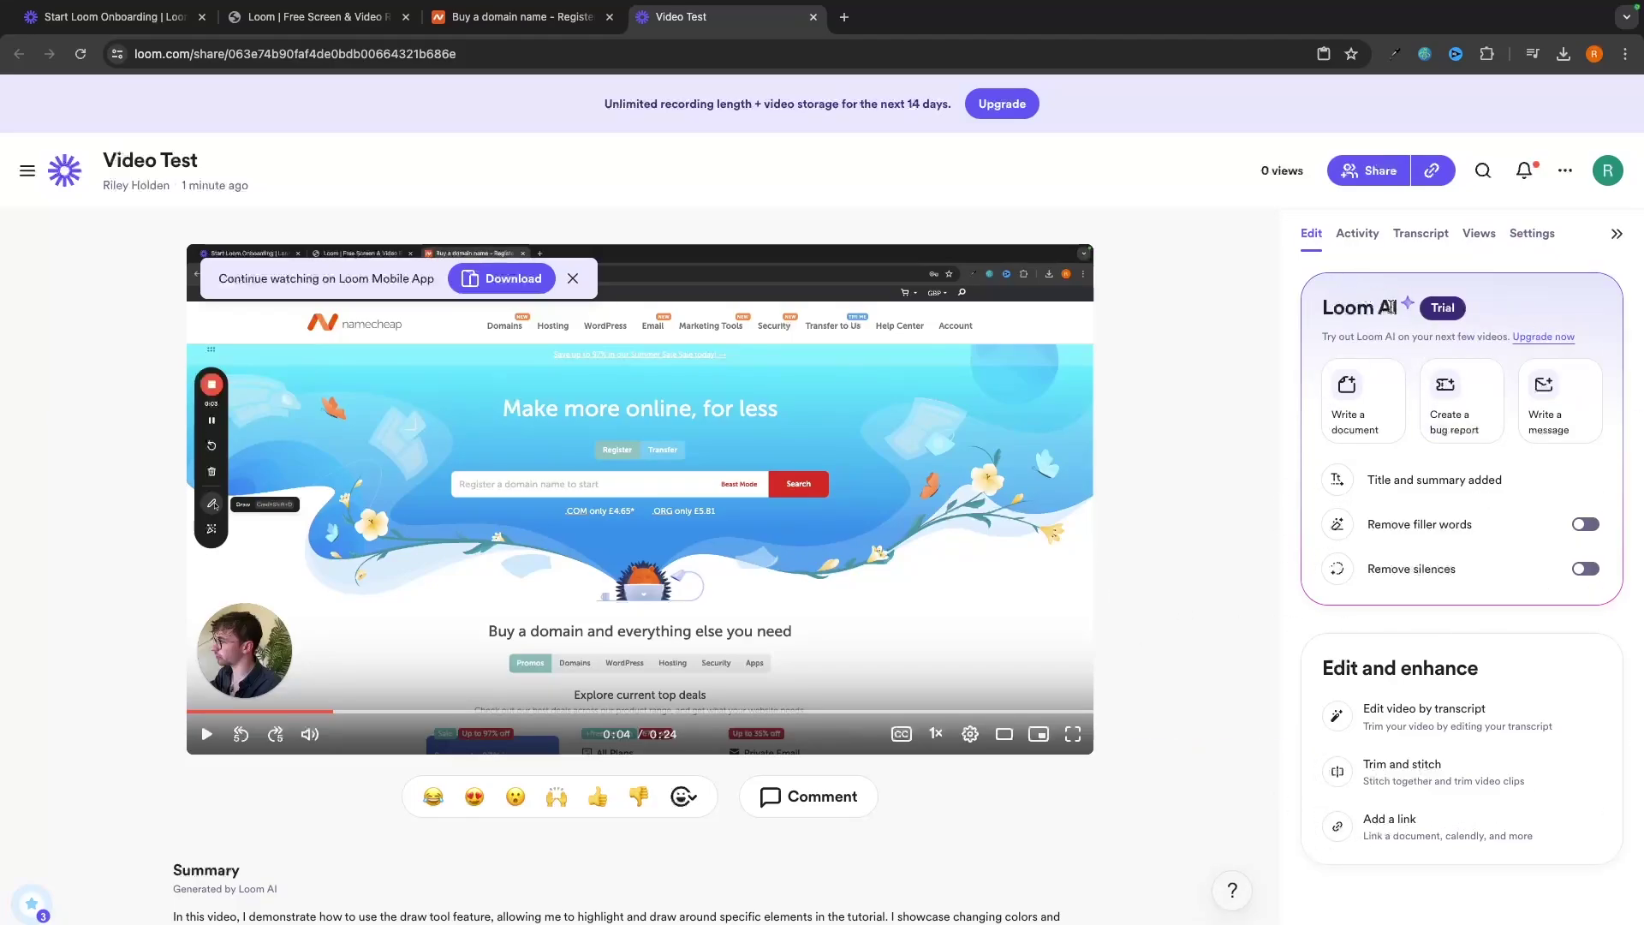
click(1482, 529)
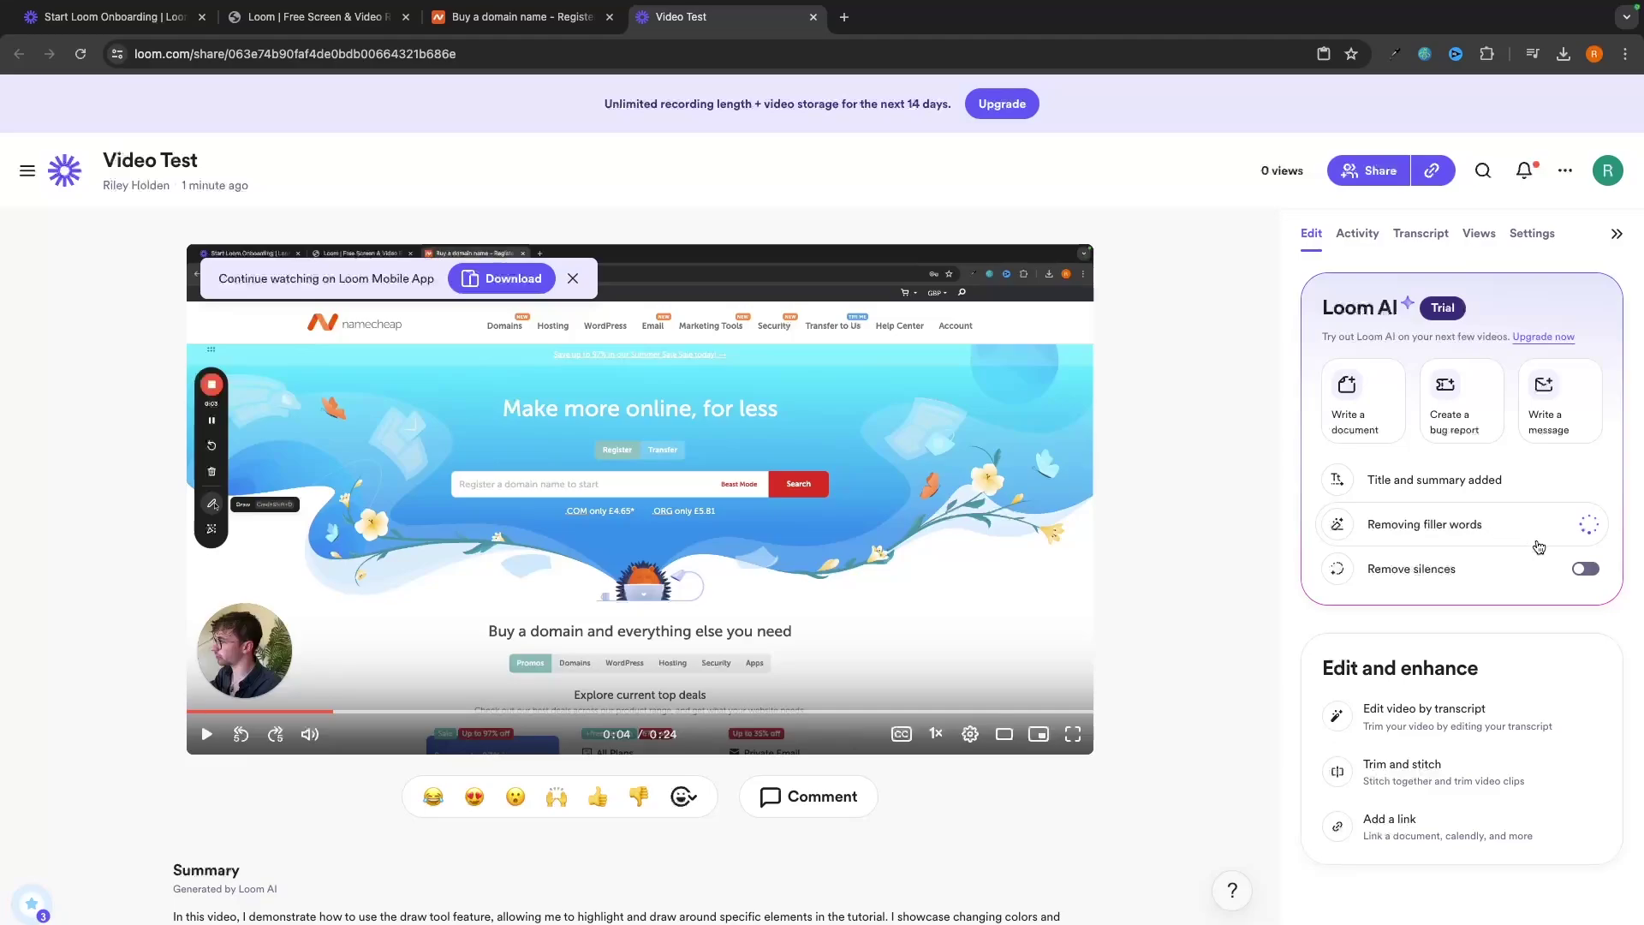
click(1584, 568)
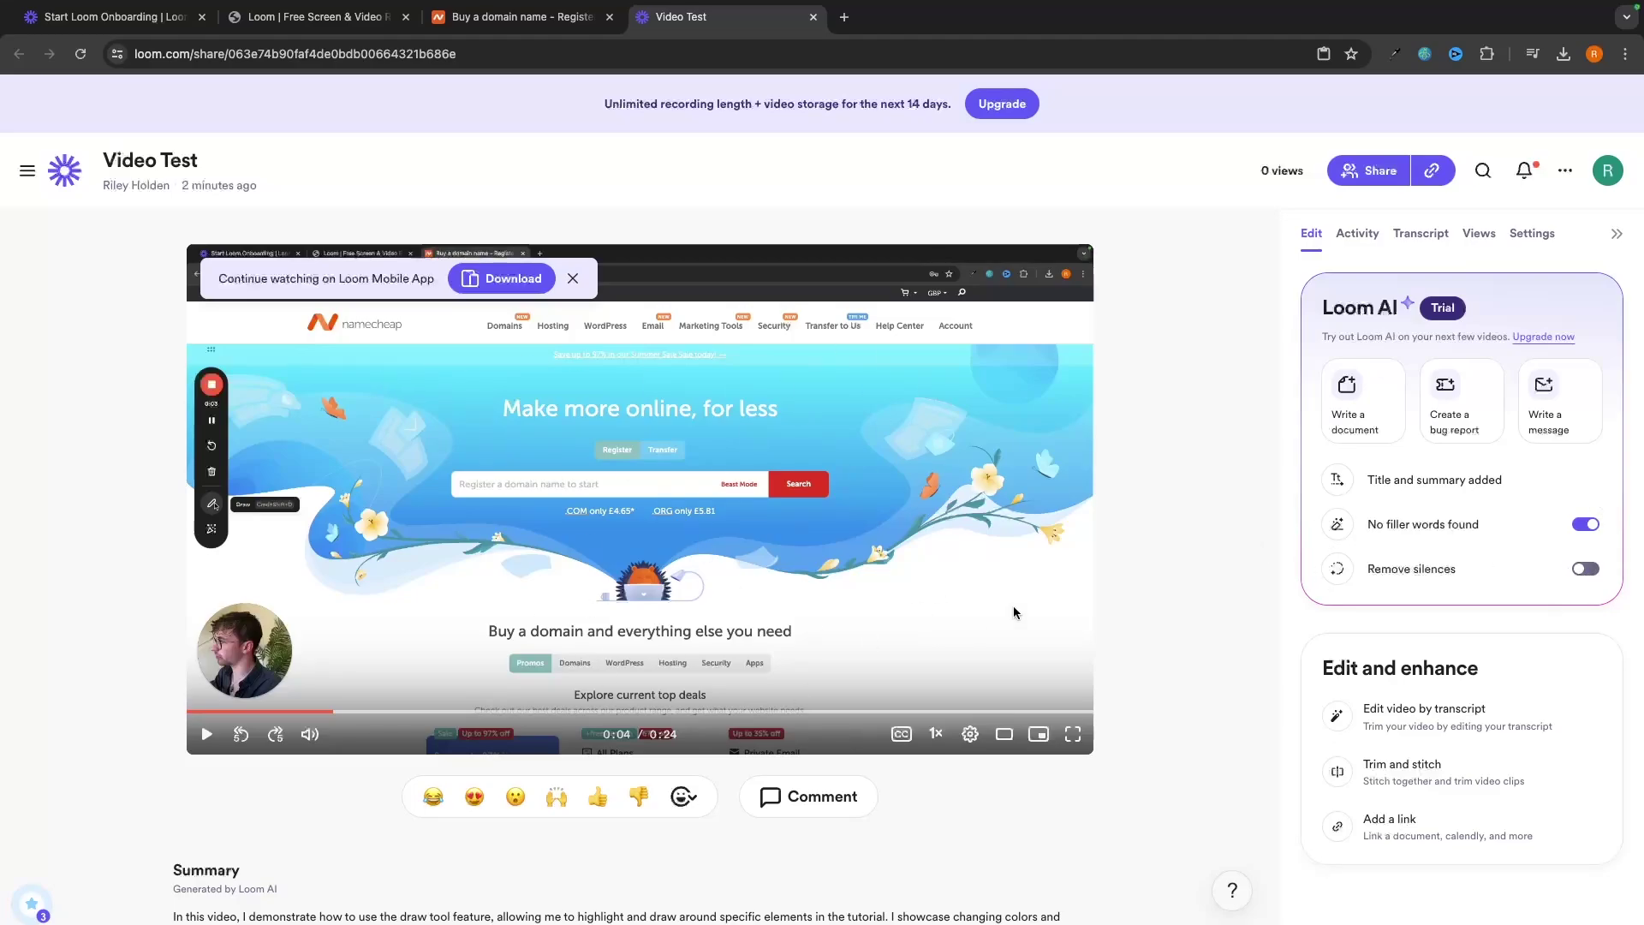
Post the comment "Hello" in the video's activity and try the reply option on it.
click(1361, 242)
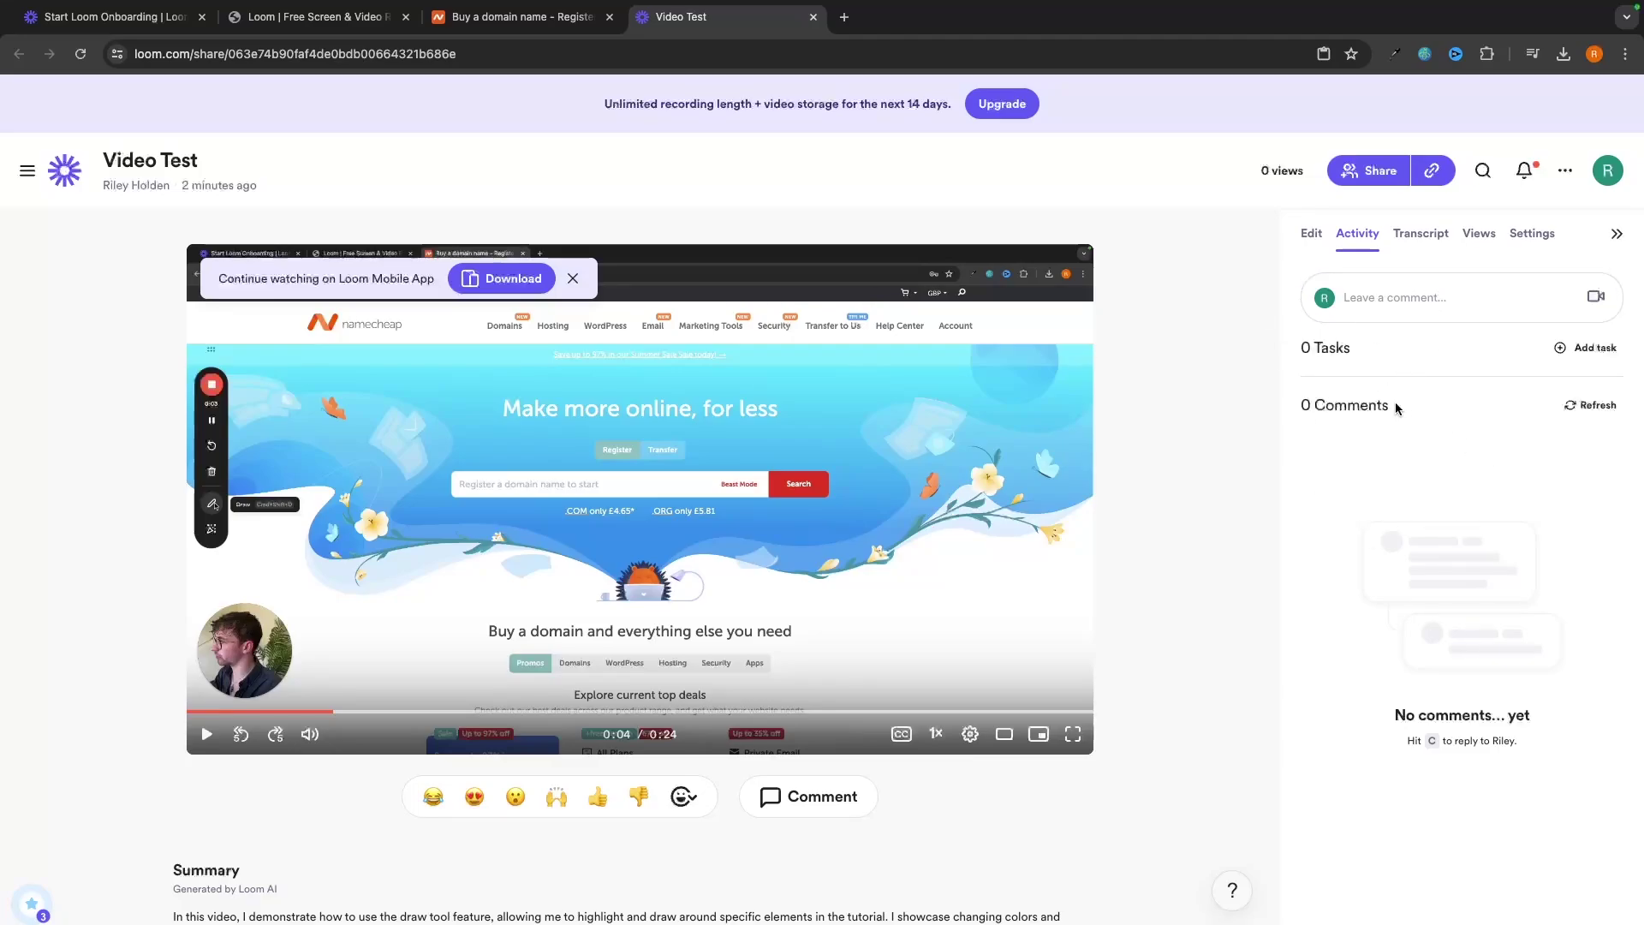
click(1402, 322)
text(Hello)
key(Return)
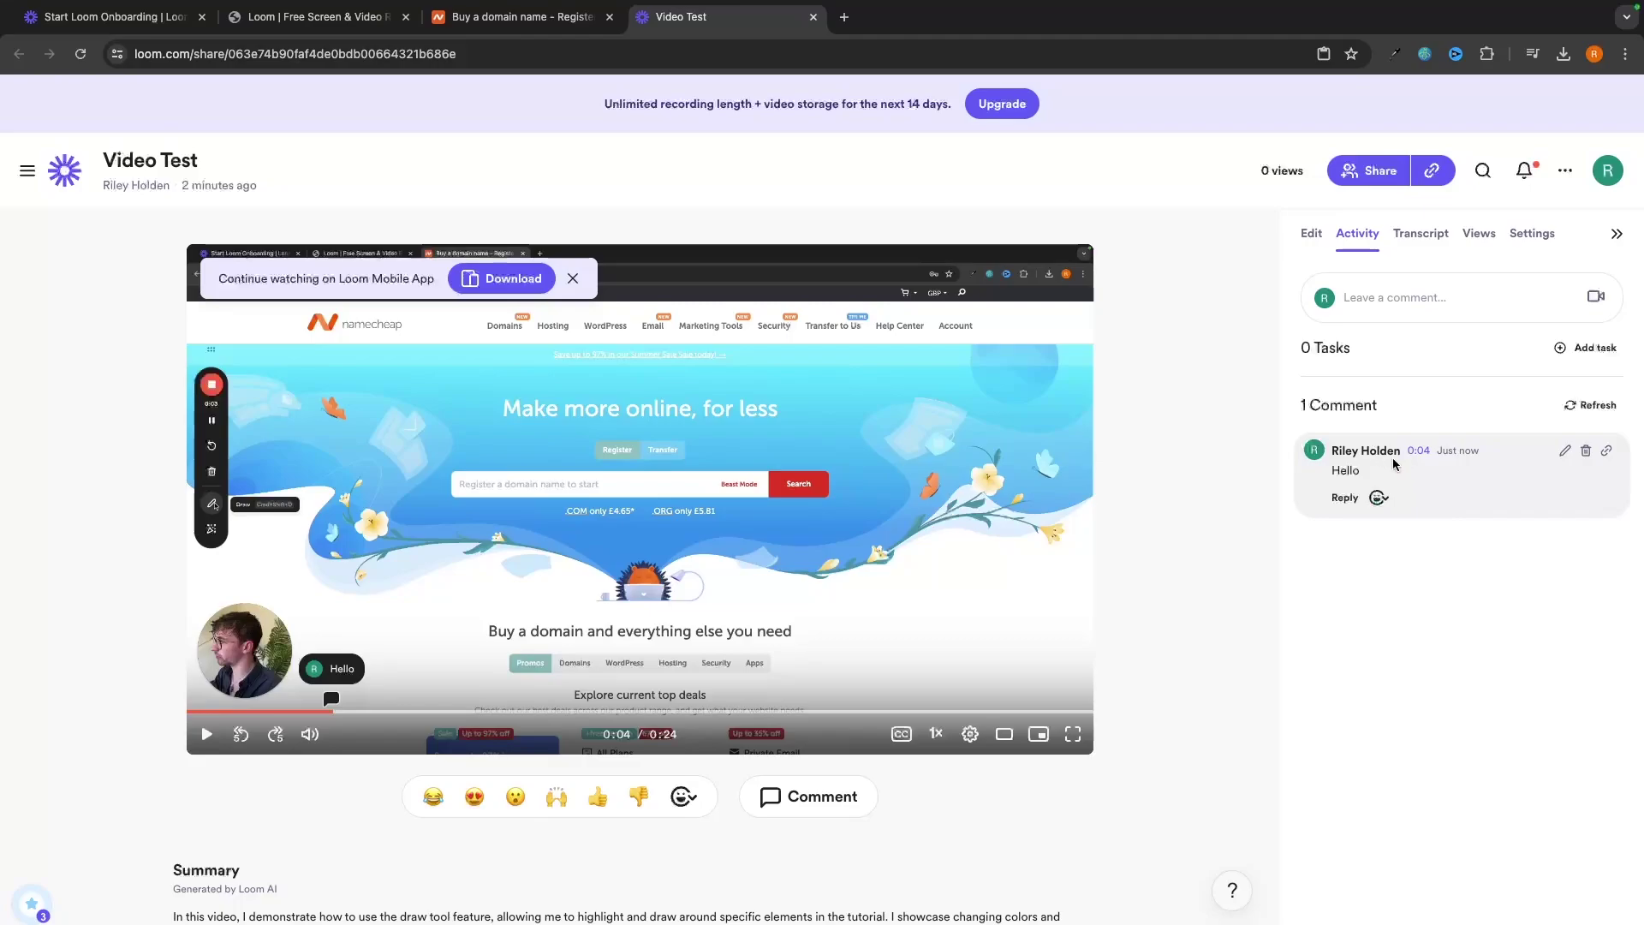
mouse_move(1427, 476)
click(1345, 498)
click(1538, 548)
Copy the video's transcript, paste it into a new browser tab's address bar as a test, and close that tab.
click(1432, 238)
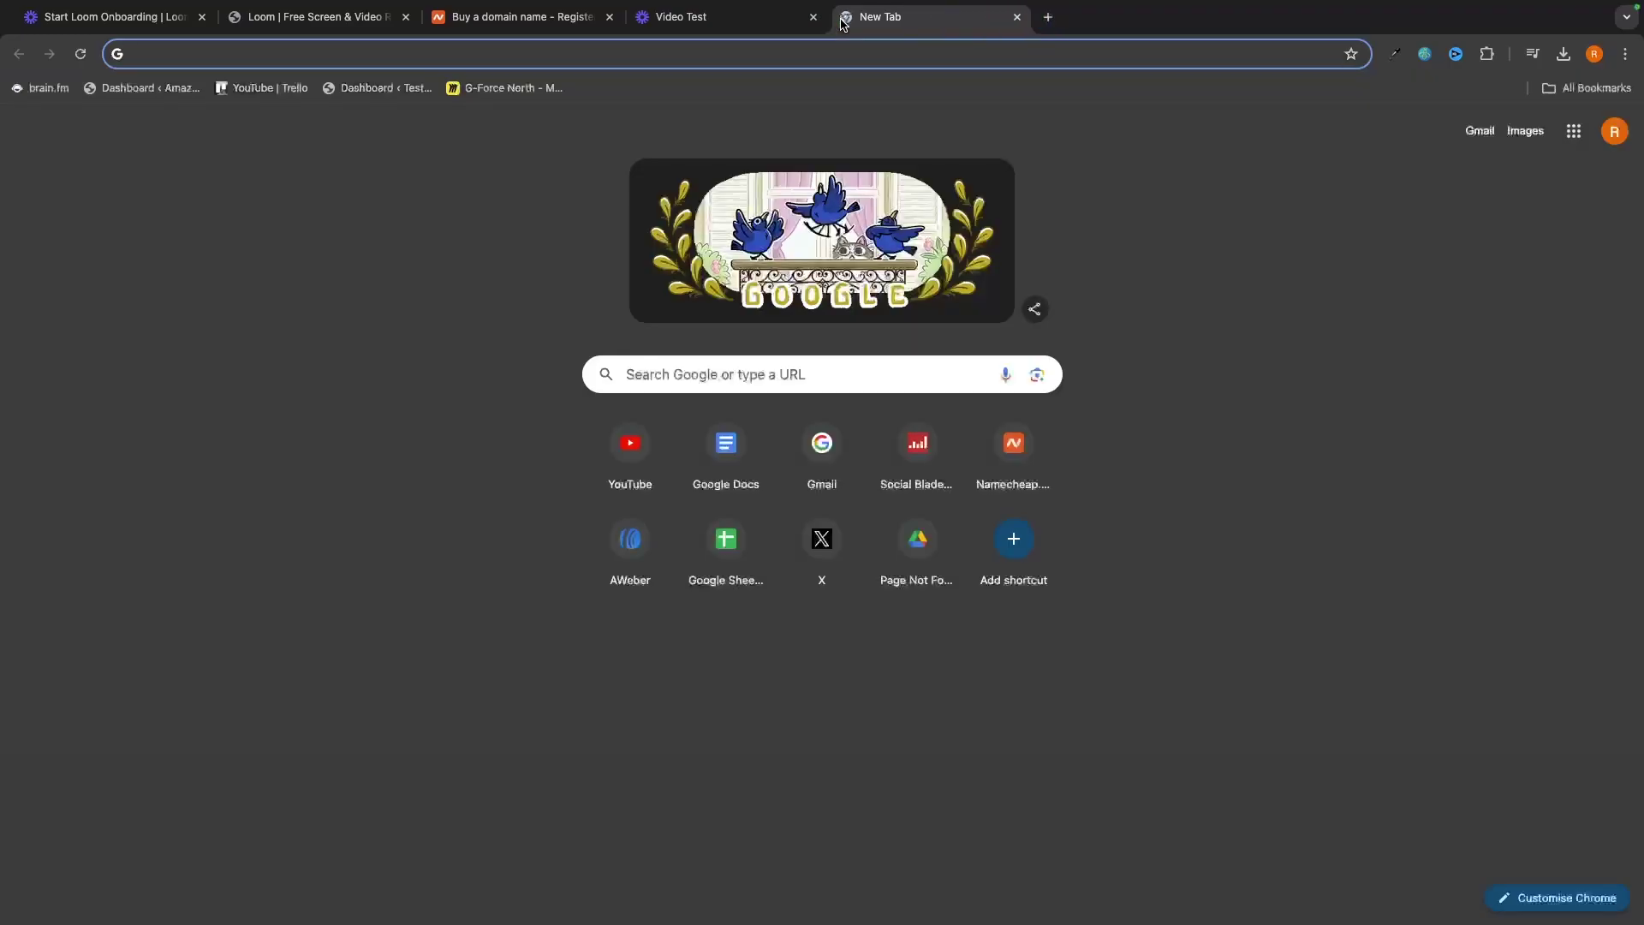
key(ctrl+v)
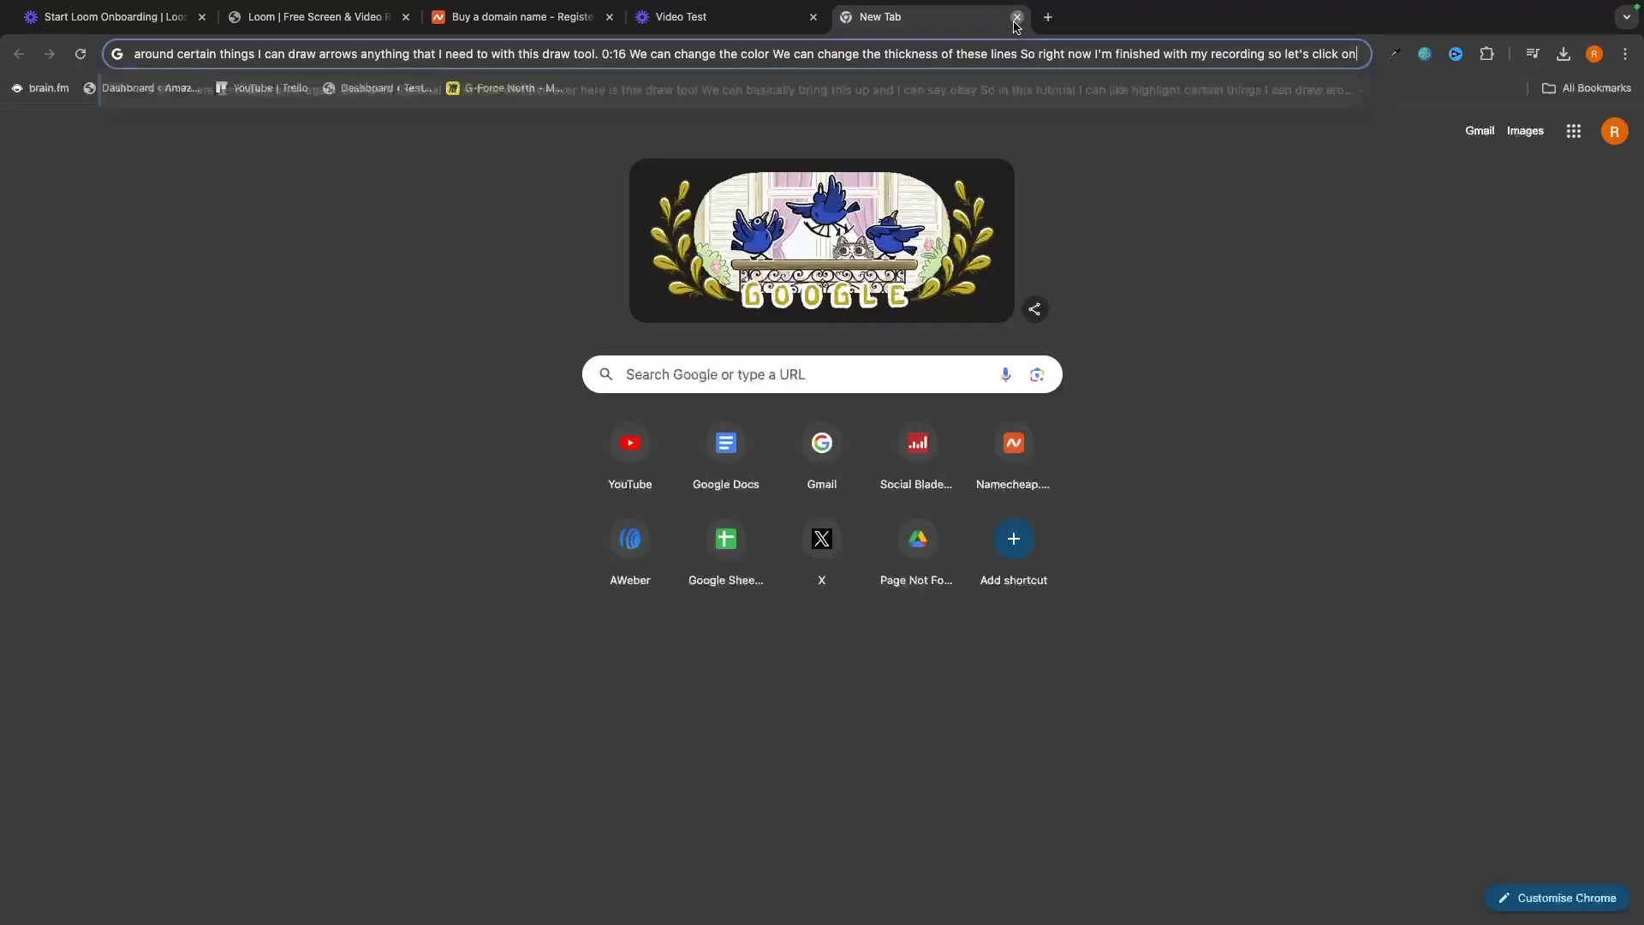
click(1017, 17)
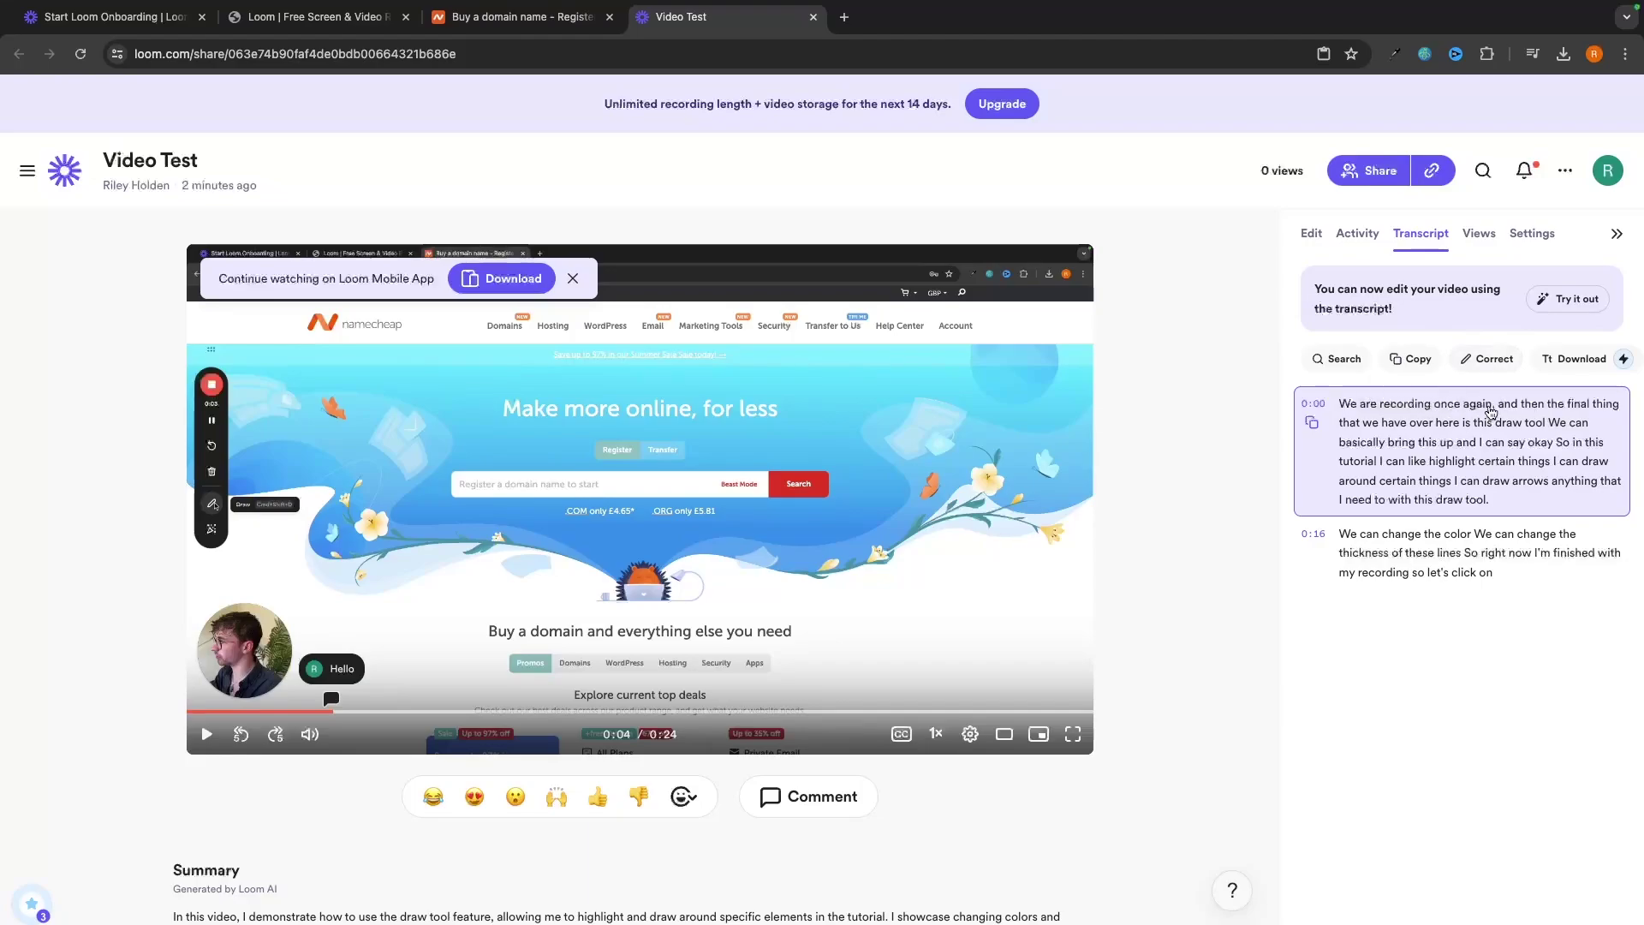
Correct the transcript by replacing the word "basically" with "hello", and finish the correction.
click(1491, 364)
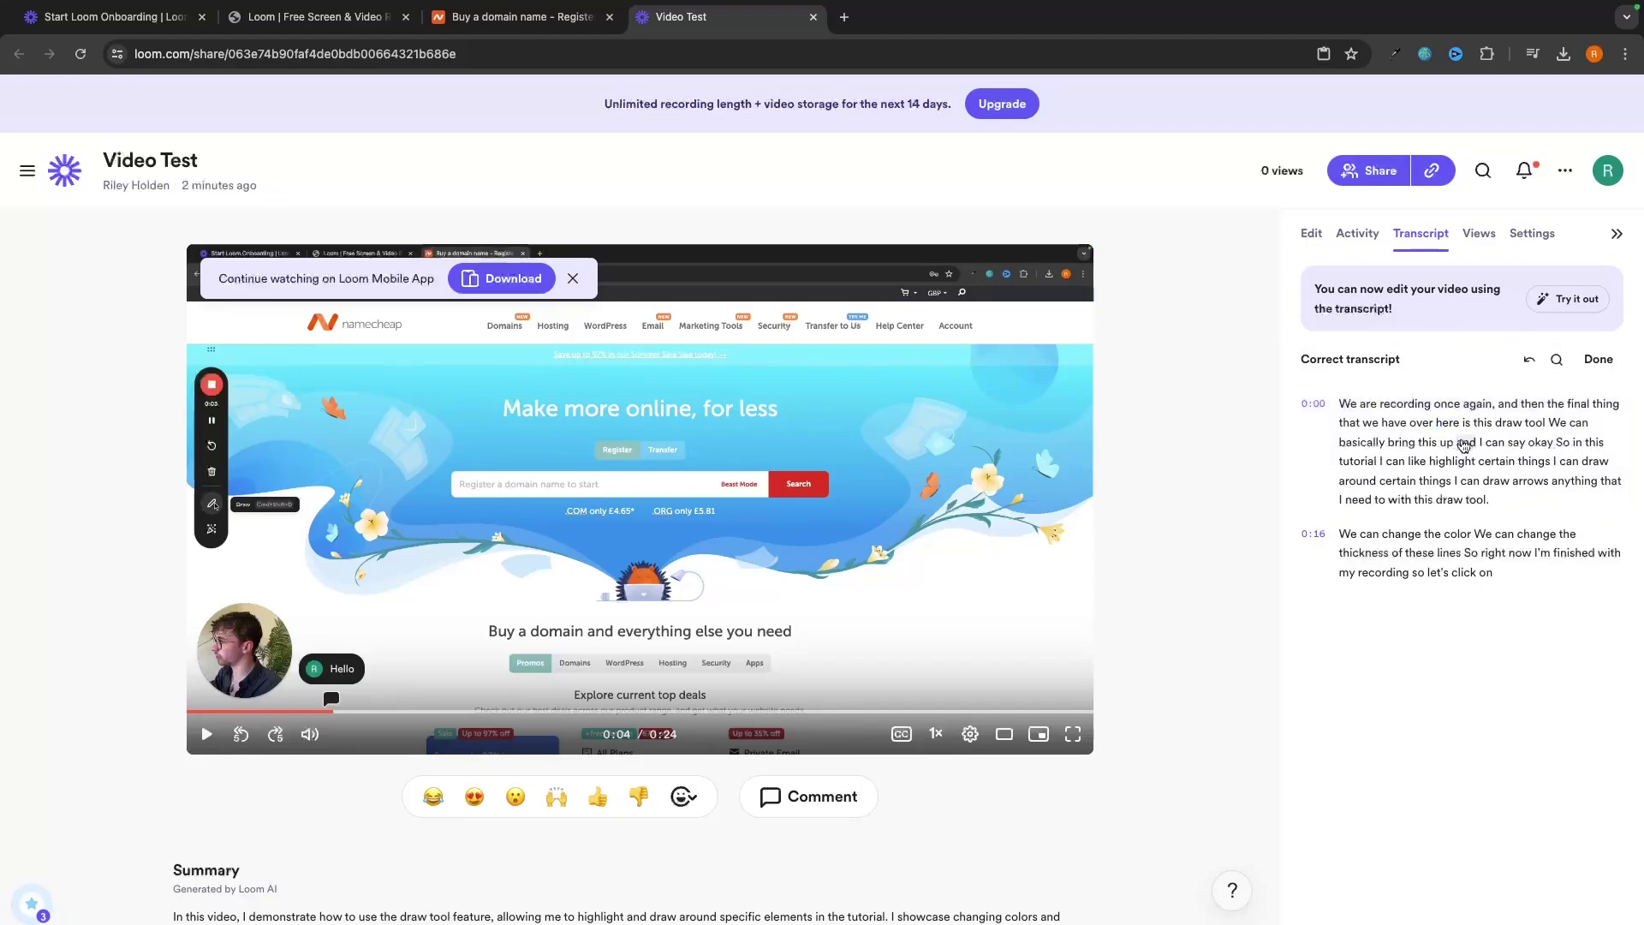
click(1367, 445)
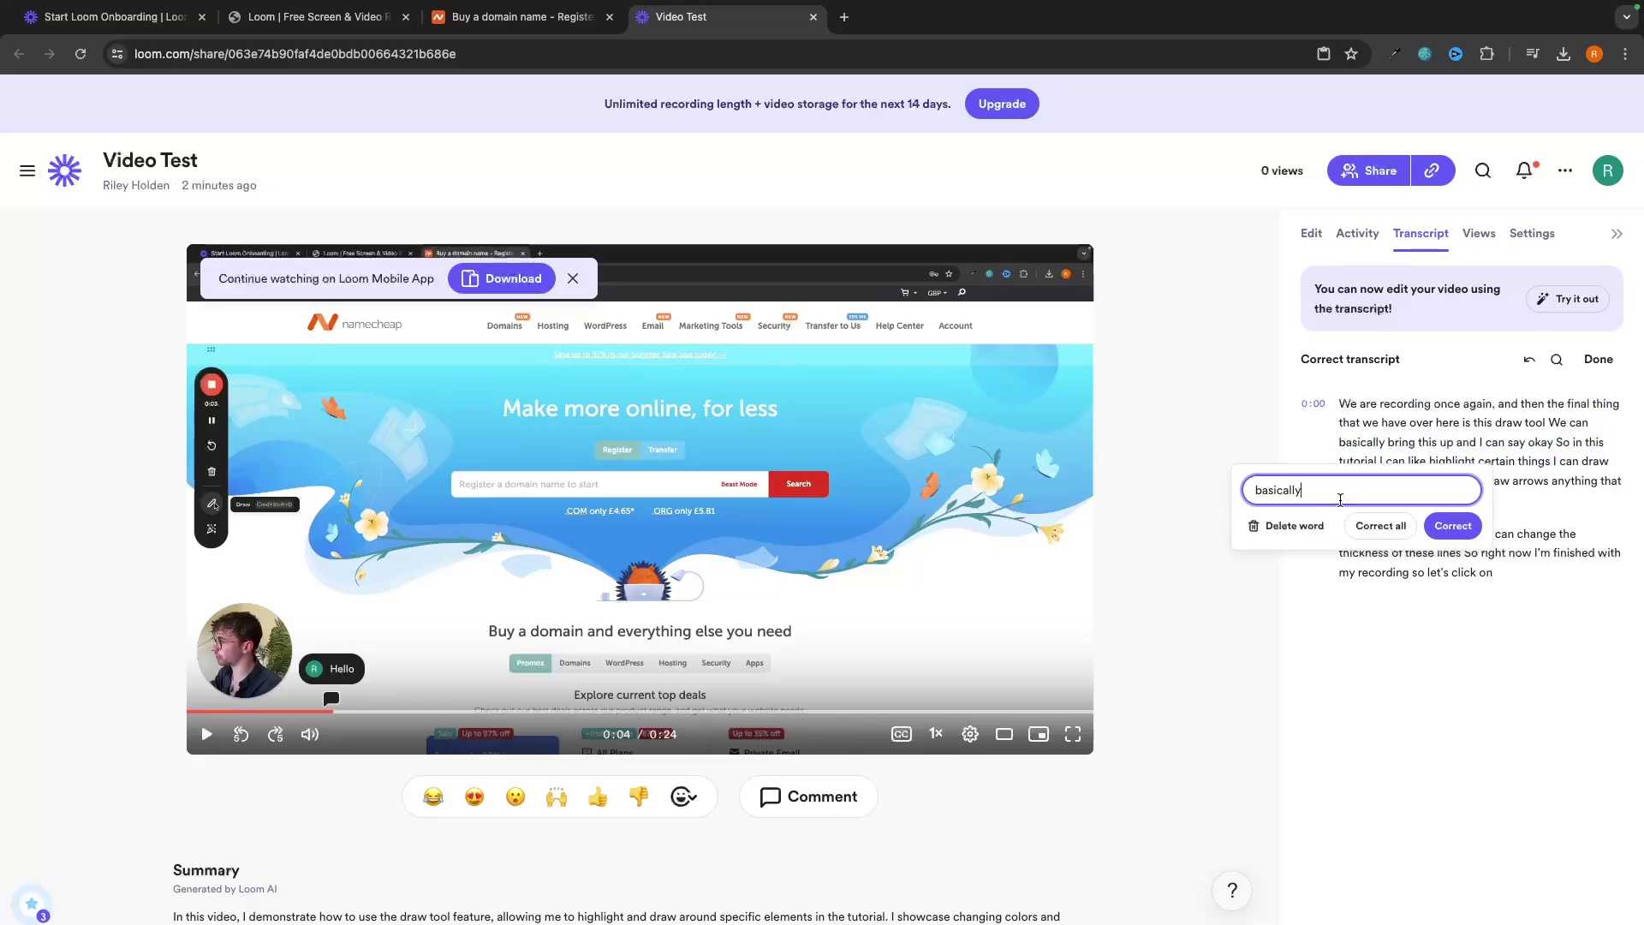
double_click(1340, 500)
text(hello)
key(Return)
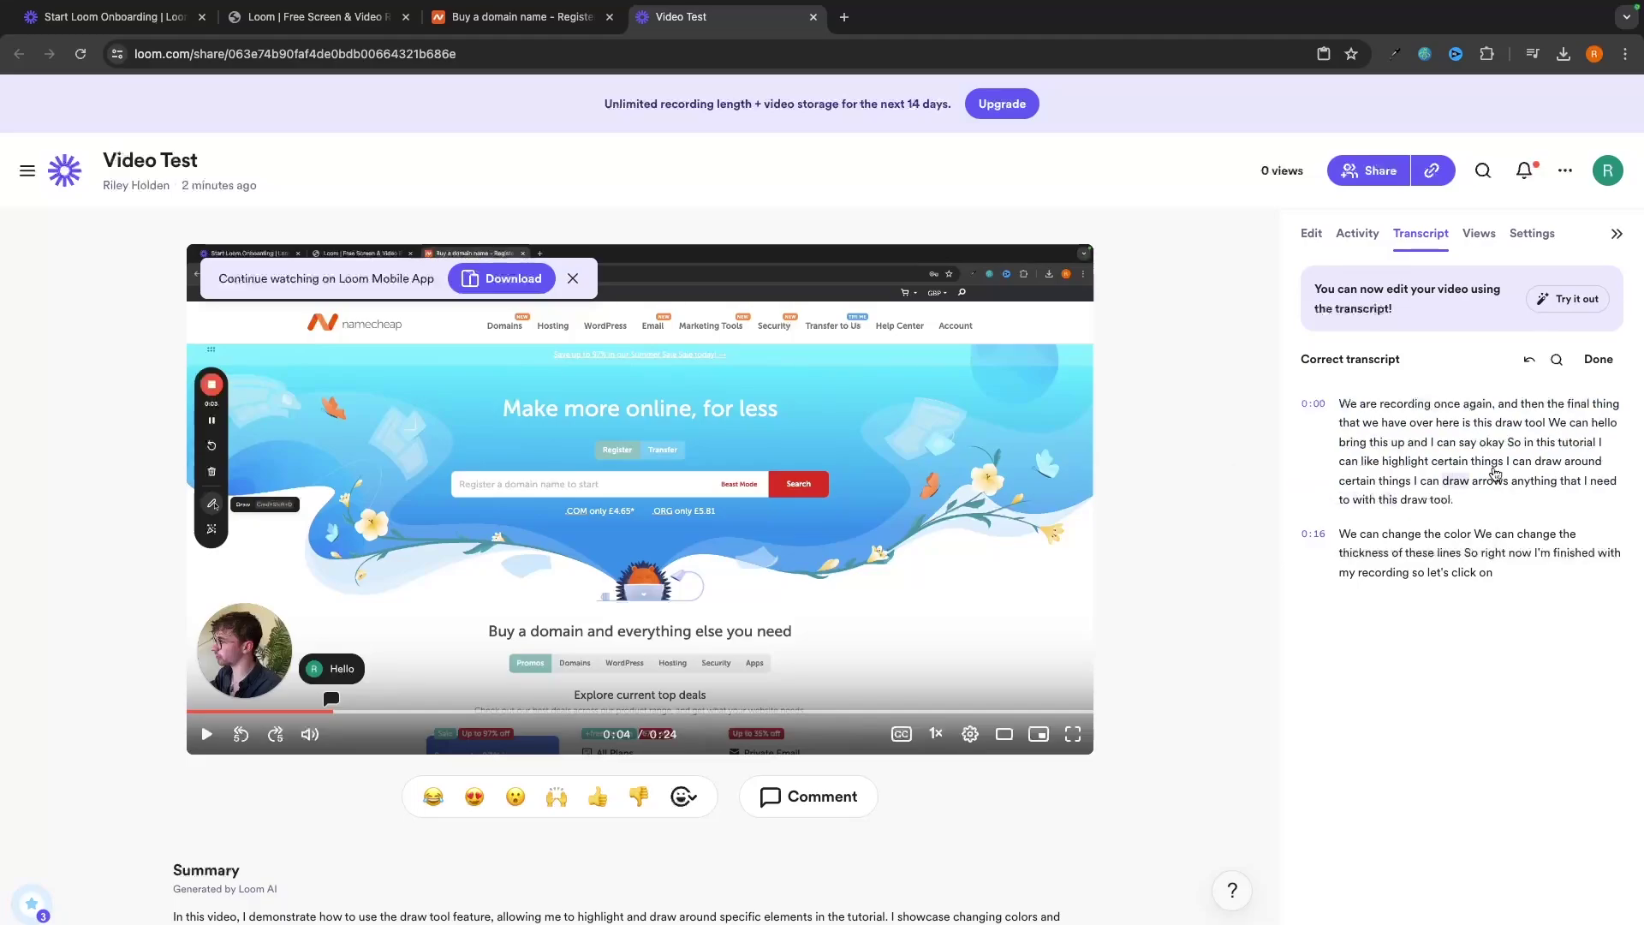
click(1590, 363)
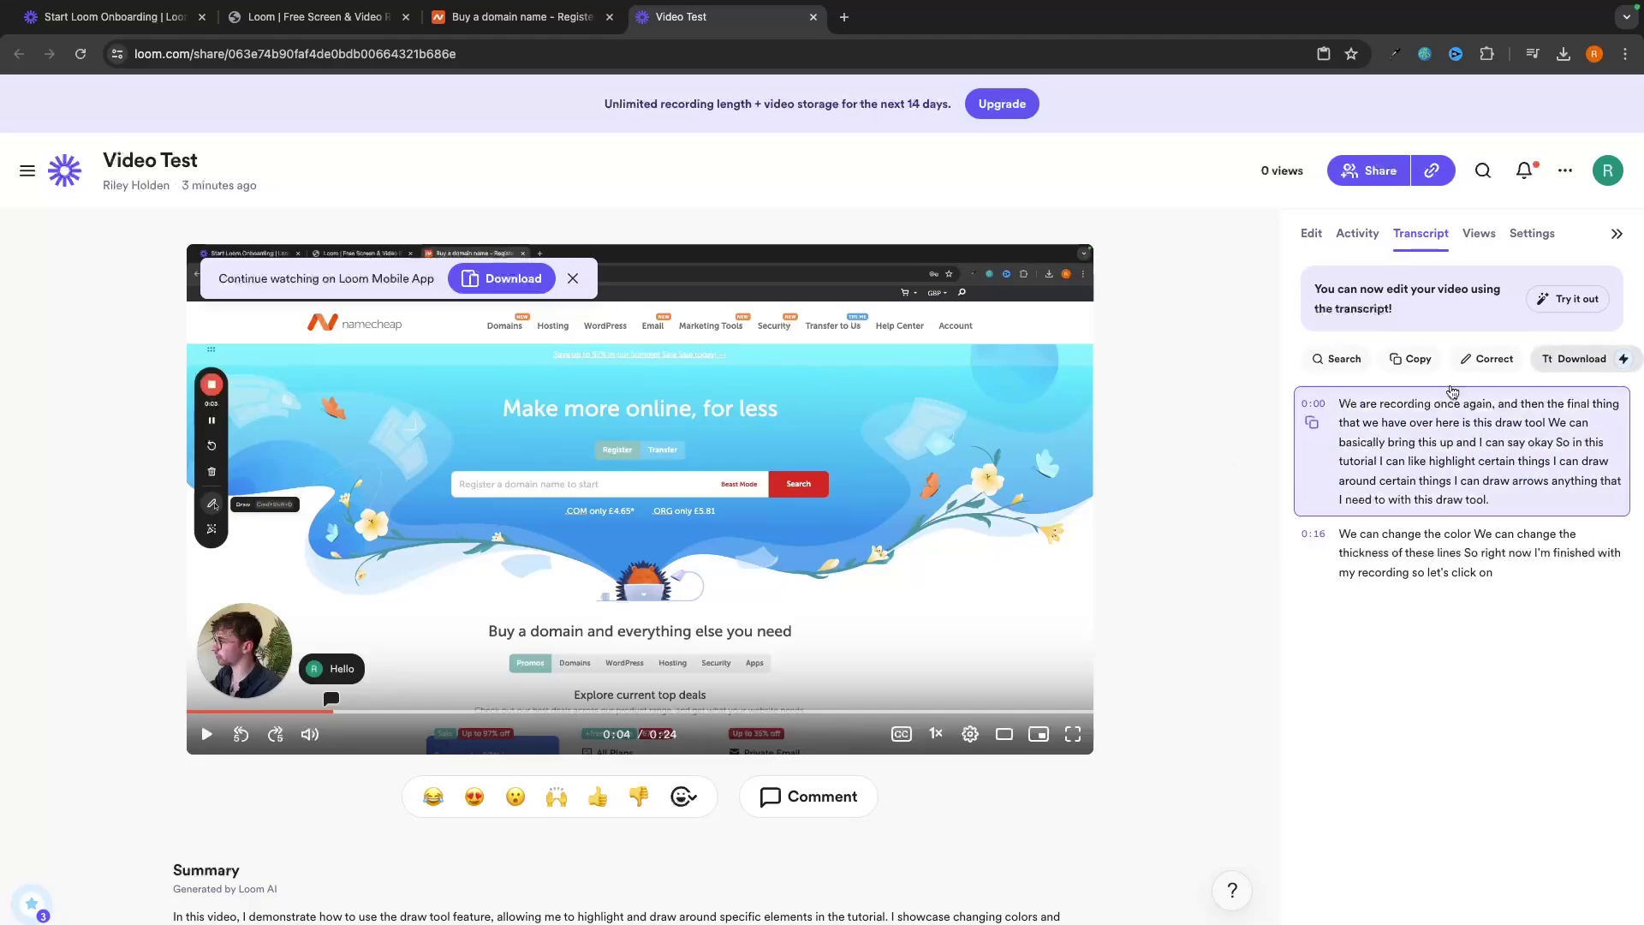
Check the video's Views, and review the Background noise filter and Loom branded player options in its enhancement settings.
click(1478, 234)
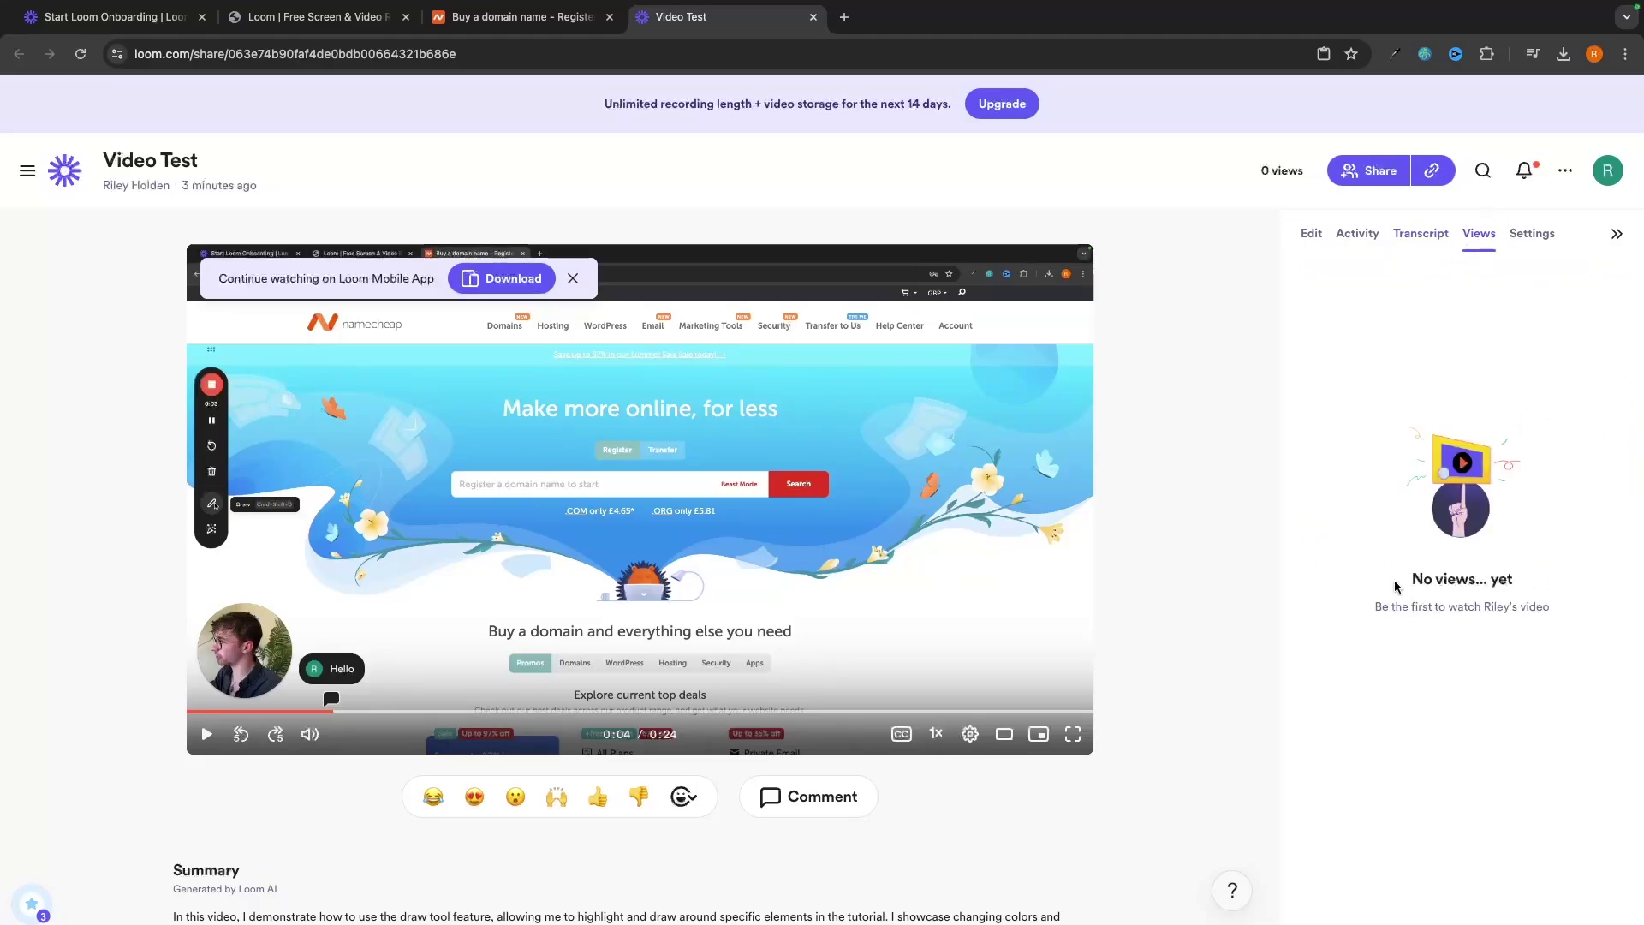
click(1534, 243)
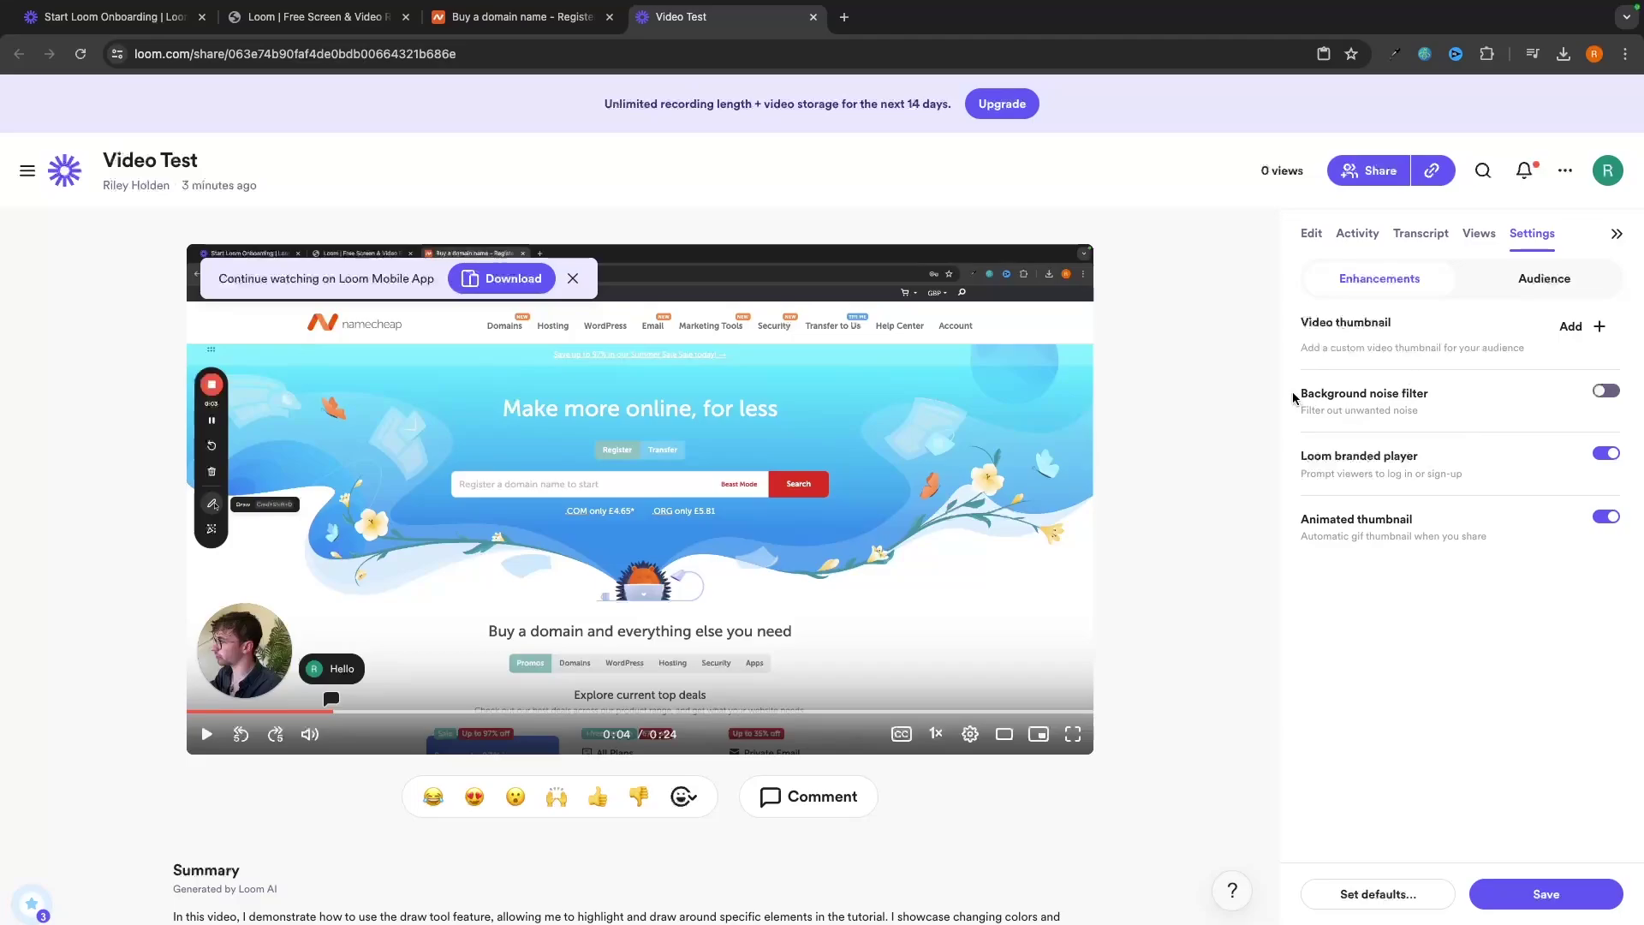
drag(1294, 397, 1428, 399)
drag(1295, 460, 1474, 462)
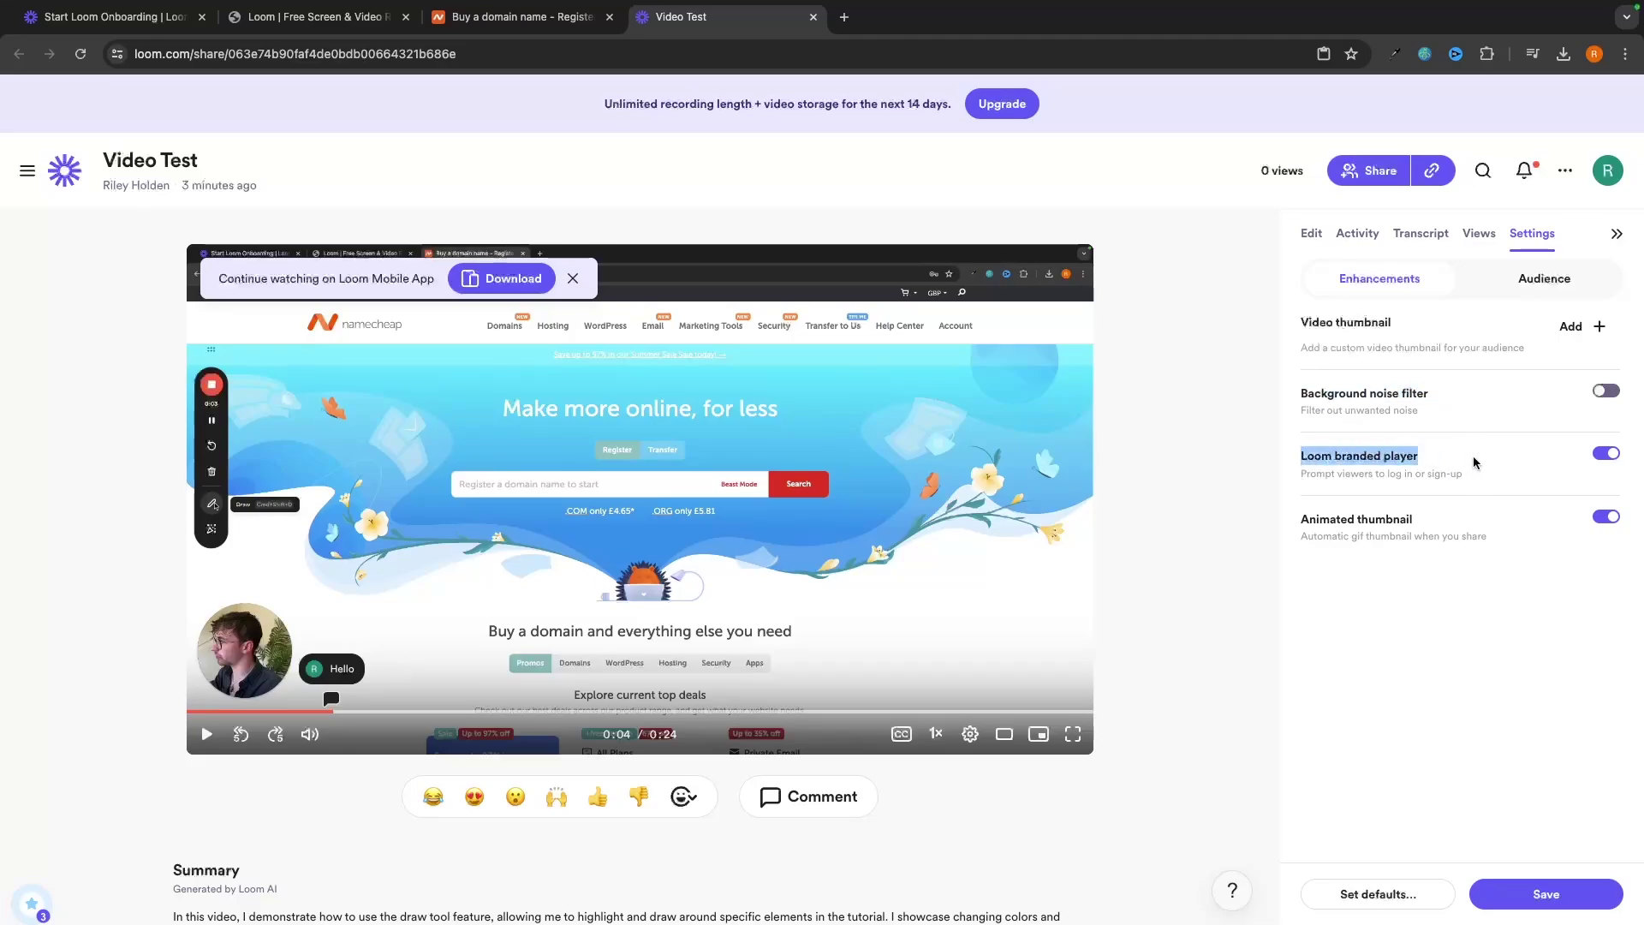
click(1446, 500)
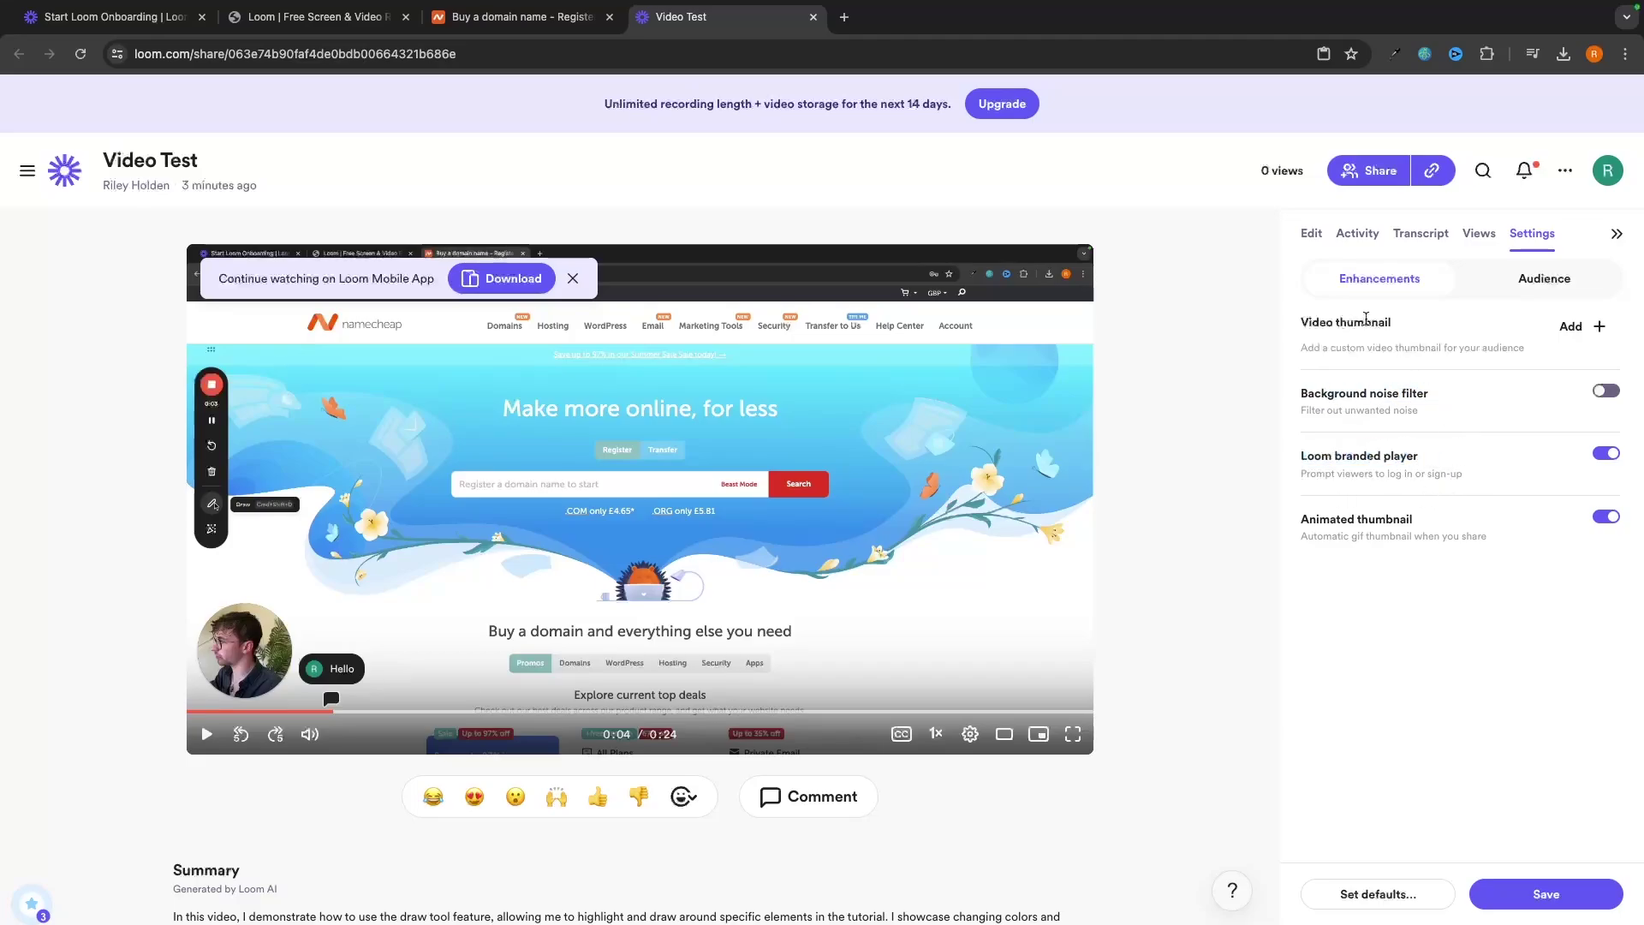
Open the recording for Trim and stitch editing, preview its second half, and place the playhead at 0:19.
click(1311, 233)
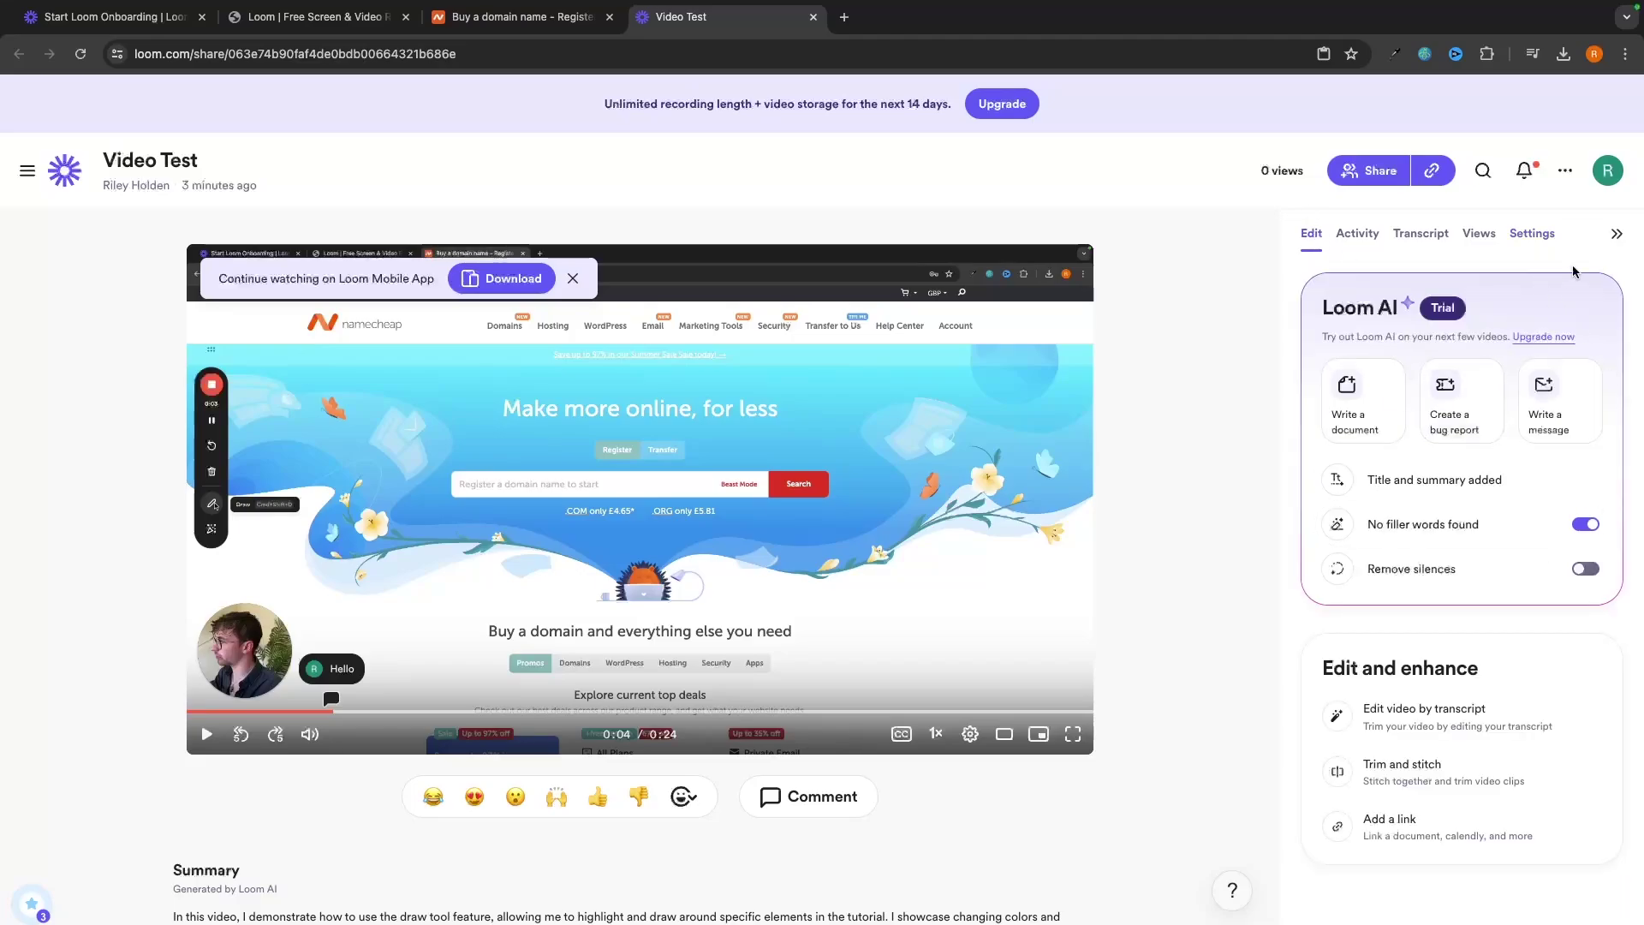
click(1307, 244)
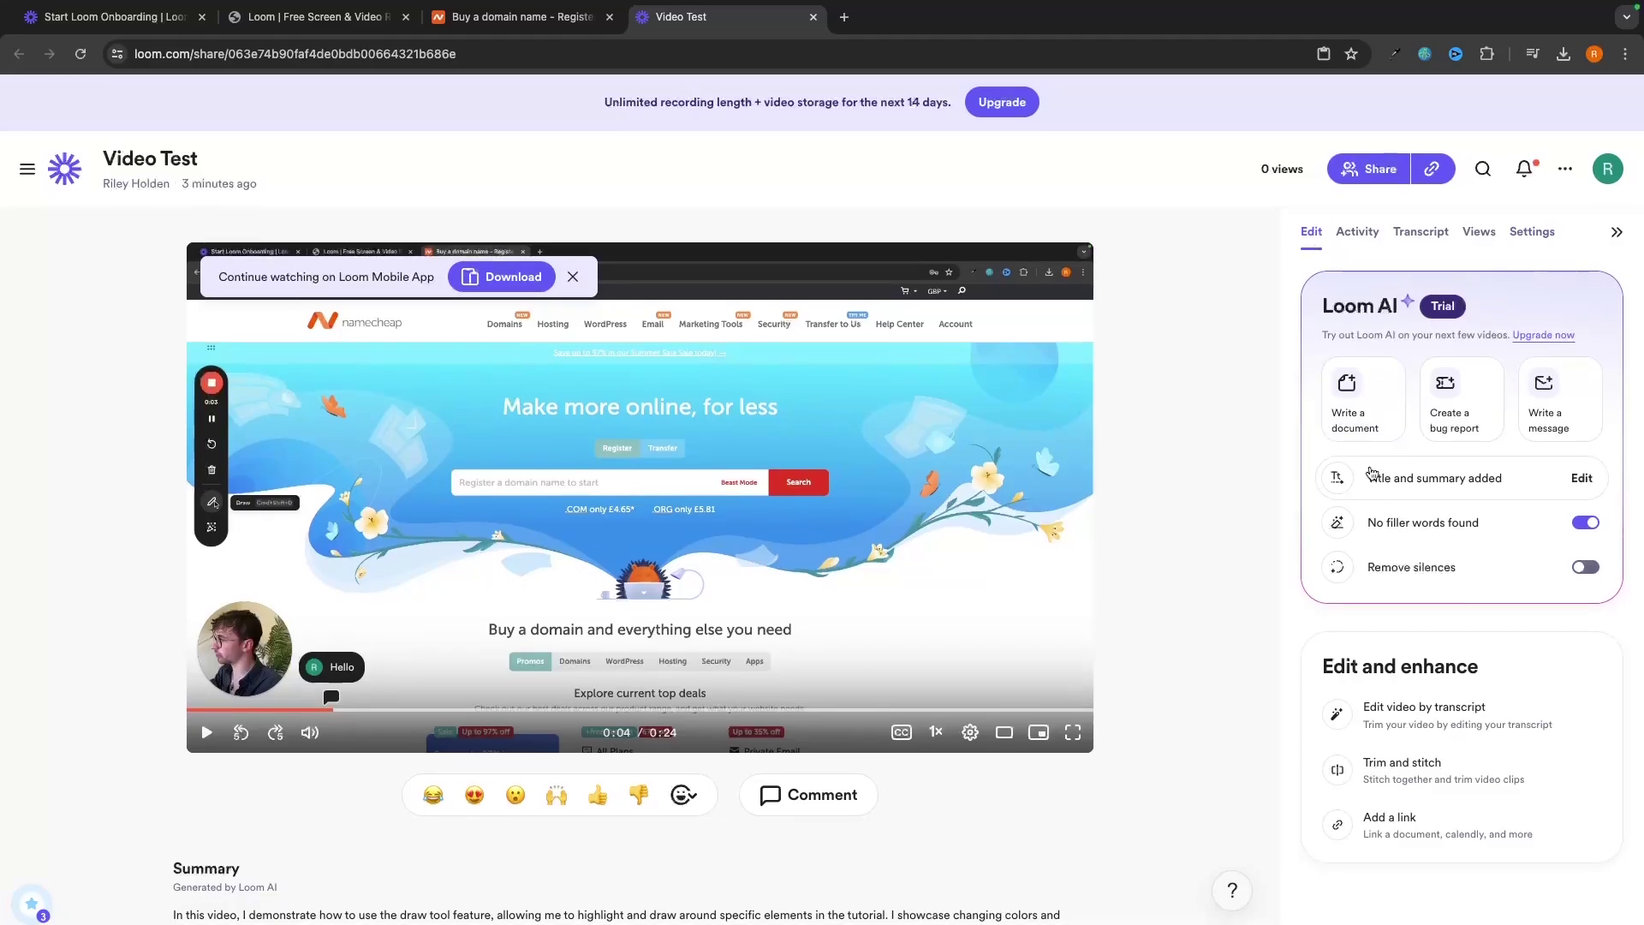
mouse_move(1369, 771)
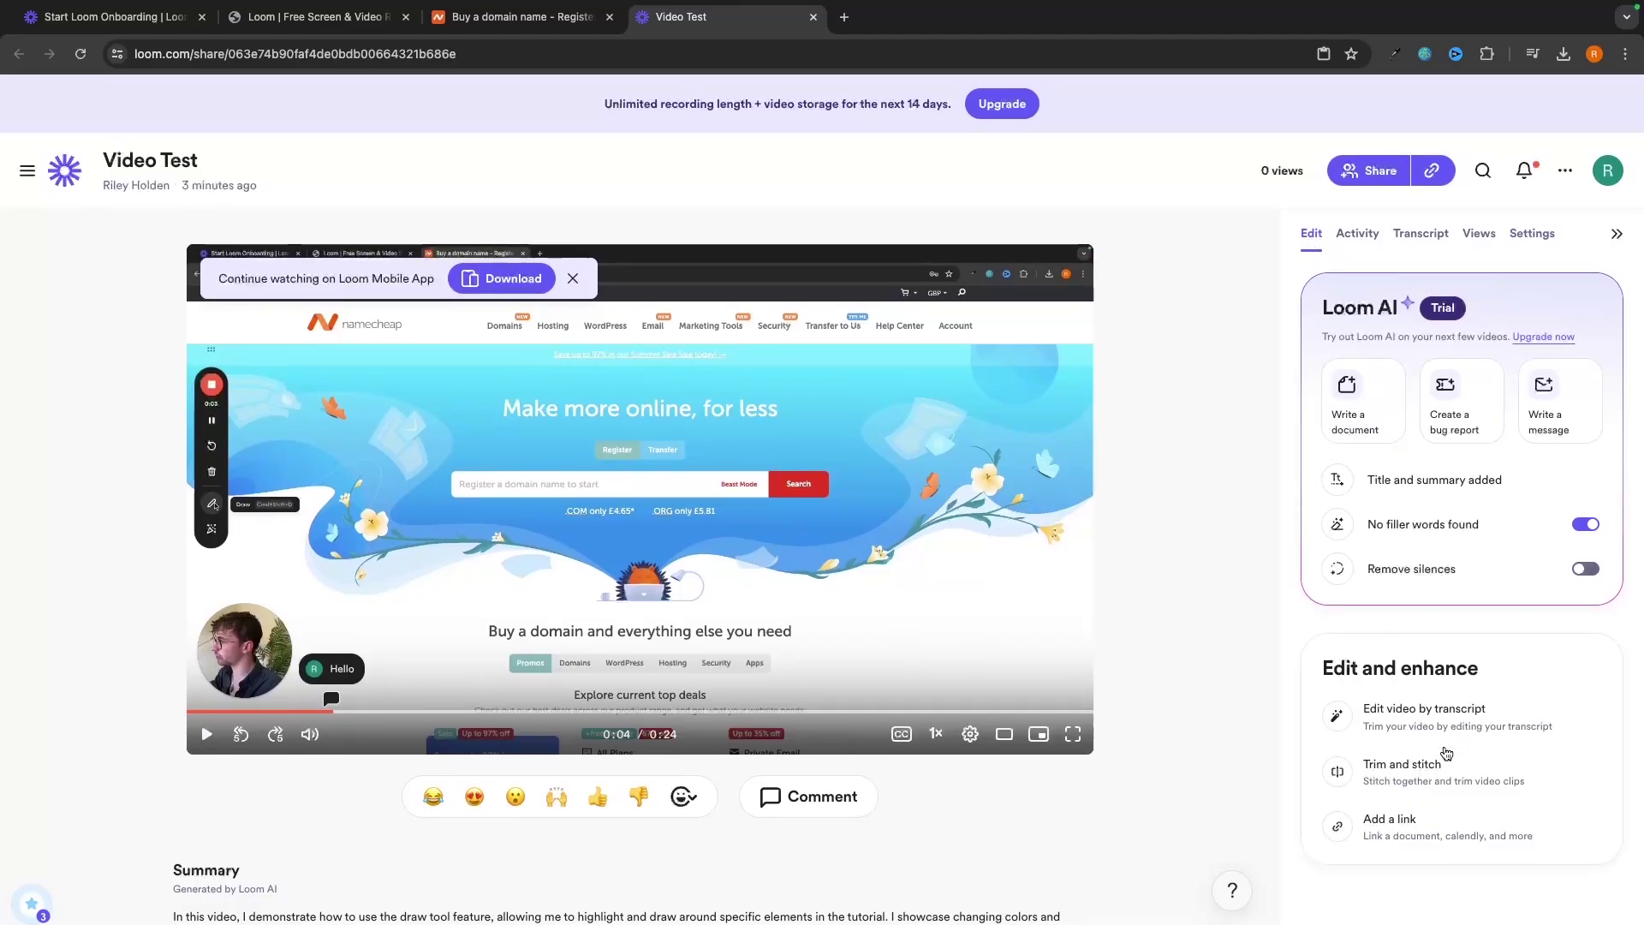
click(1402, 769)
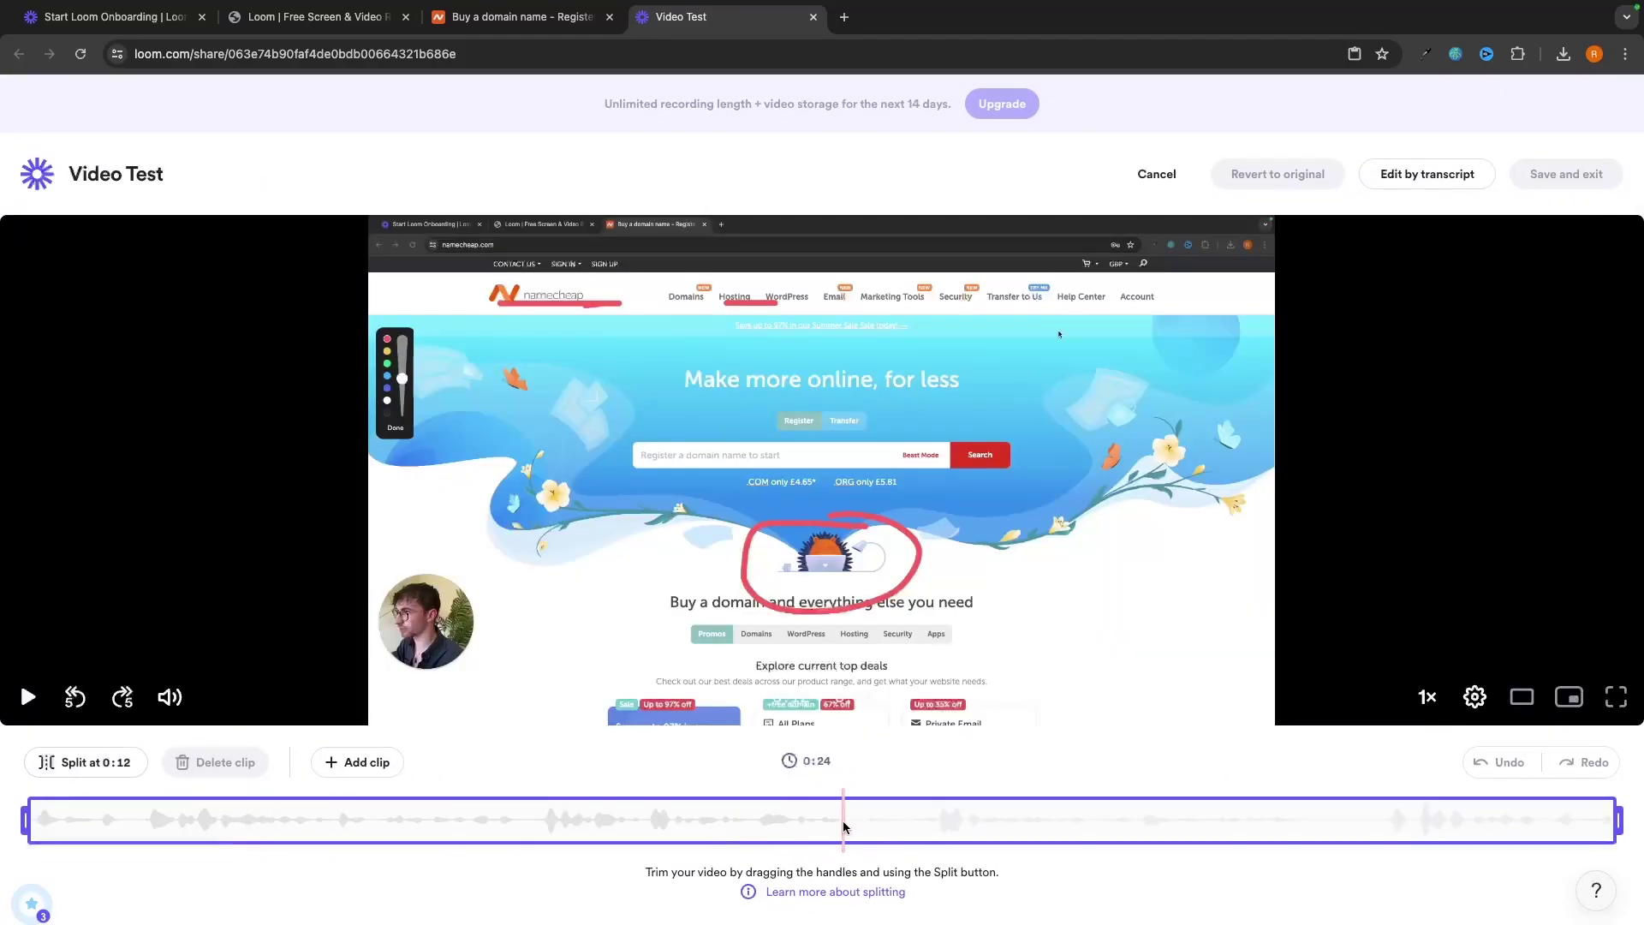
click(1024, 822)
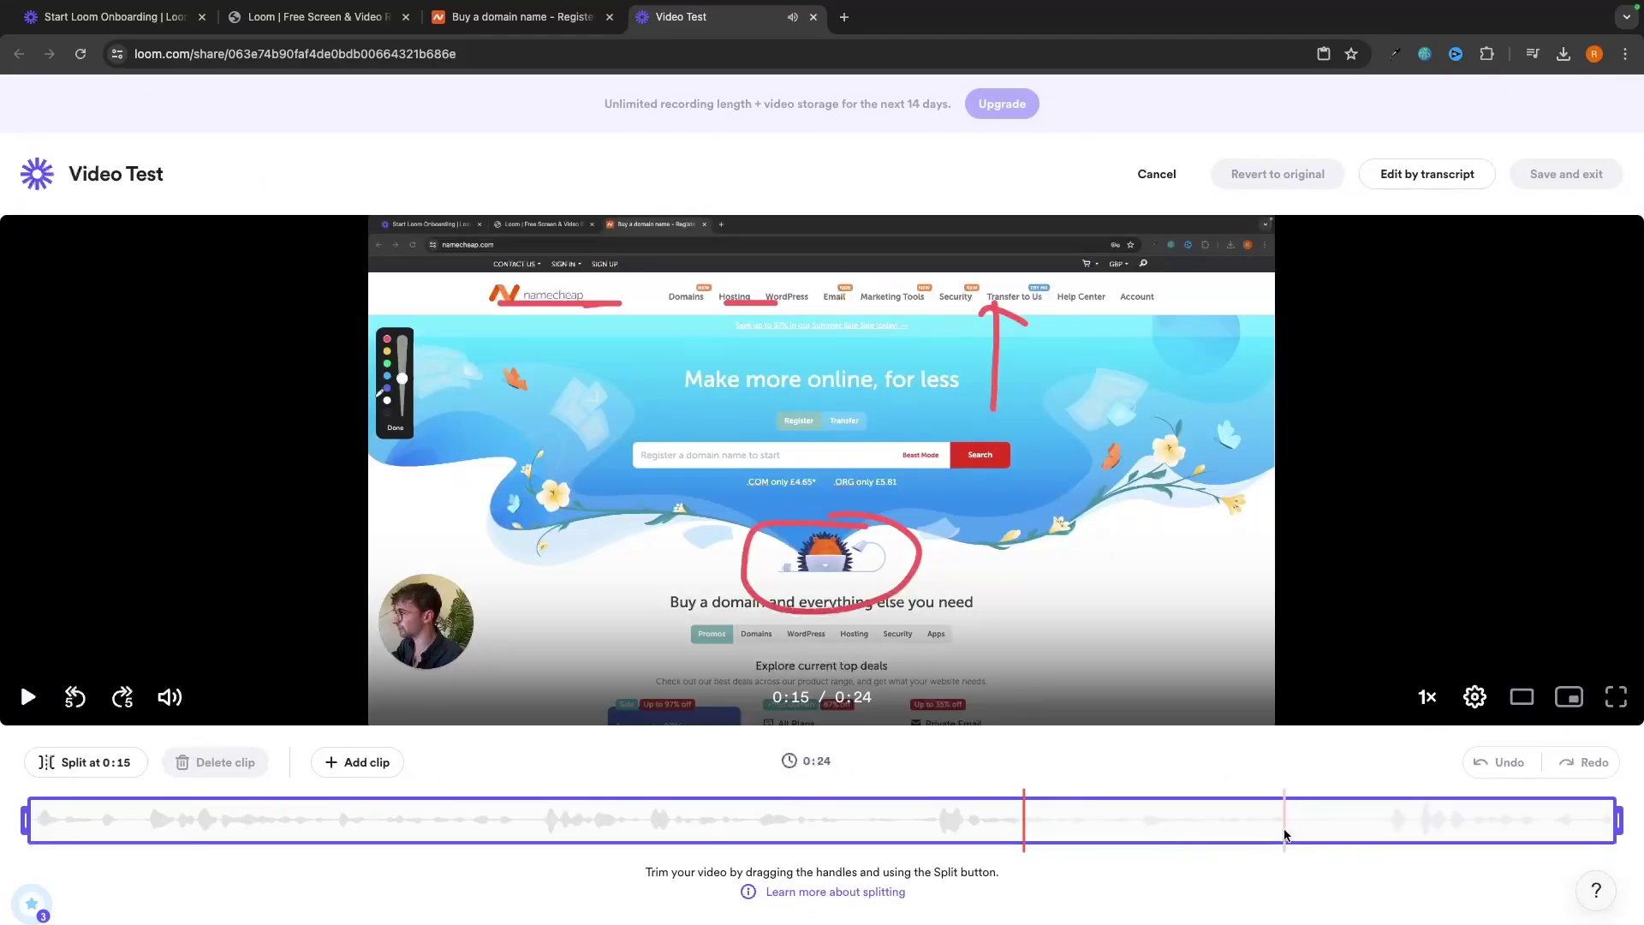
click(1242, 824)
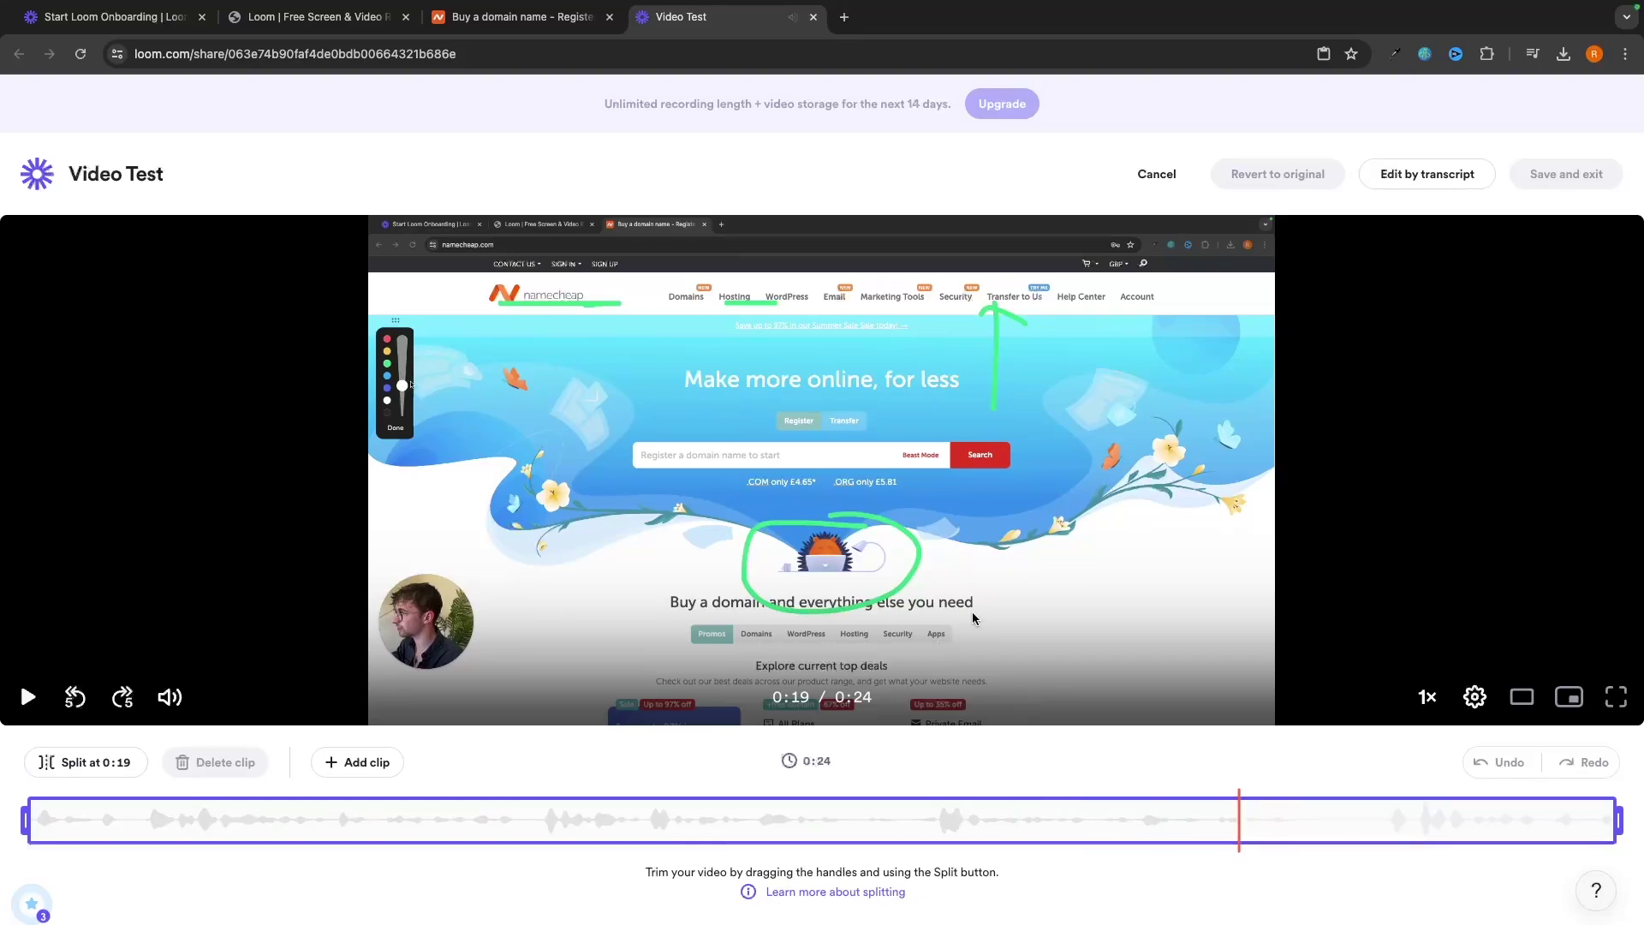
click(26, 697)
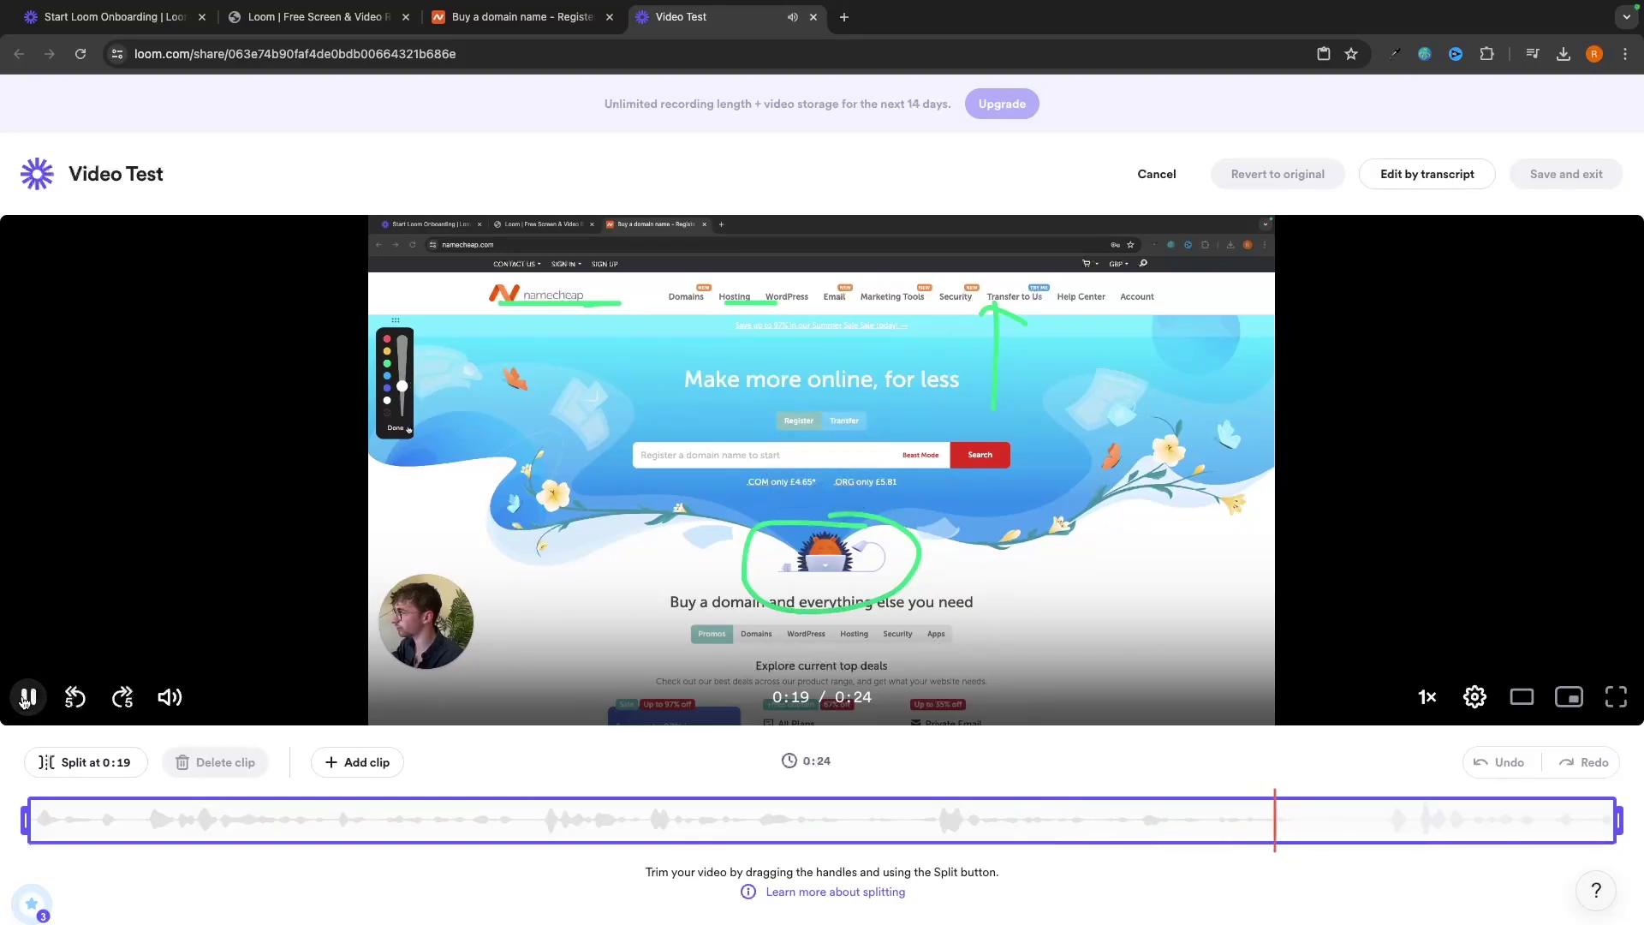
click(26, 697)
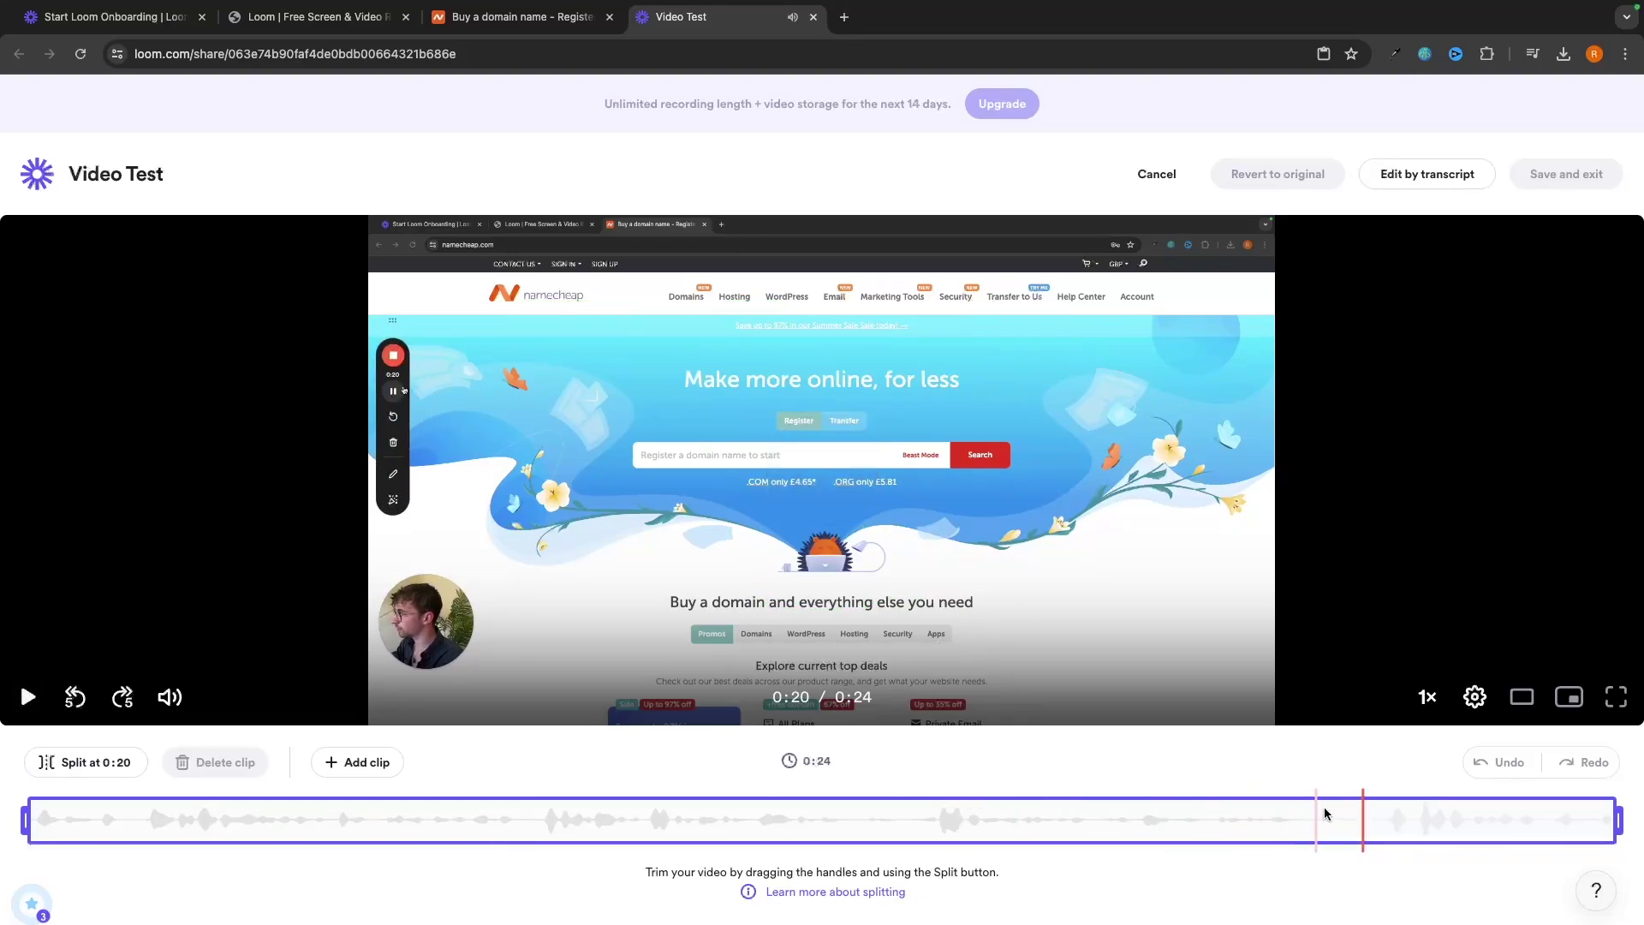
click(1300, 821)
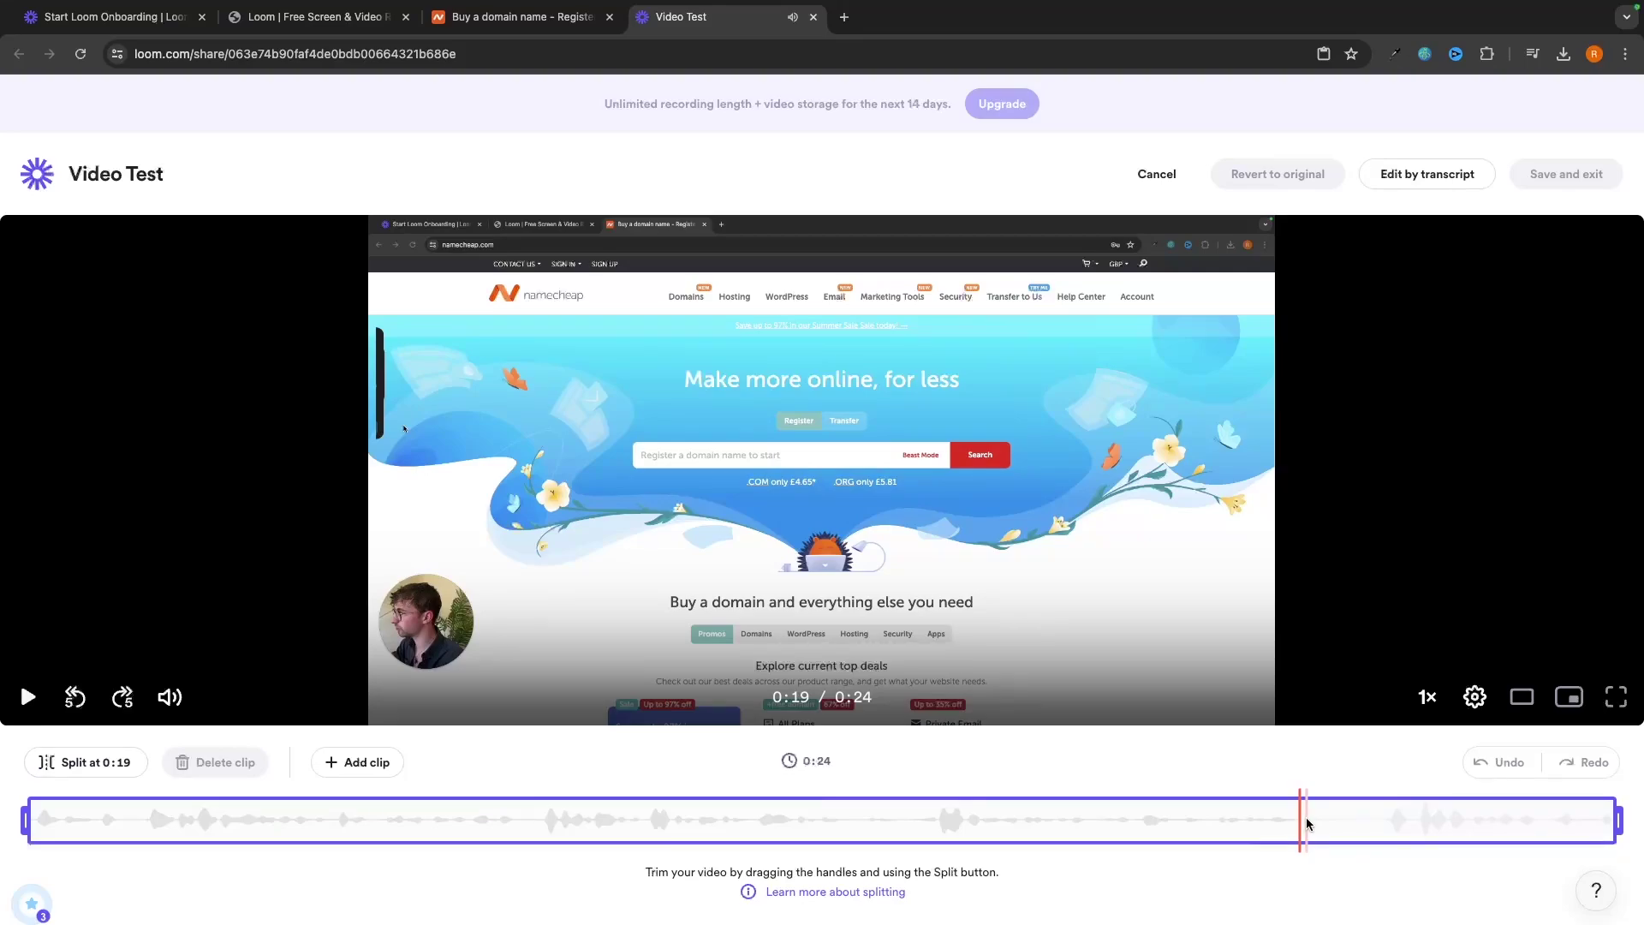
Split the recording at 0:19 and 0:21 and delete the clip between the two splits.
click(69, 764)
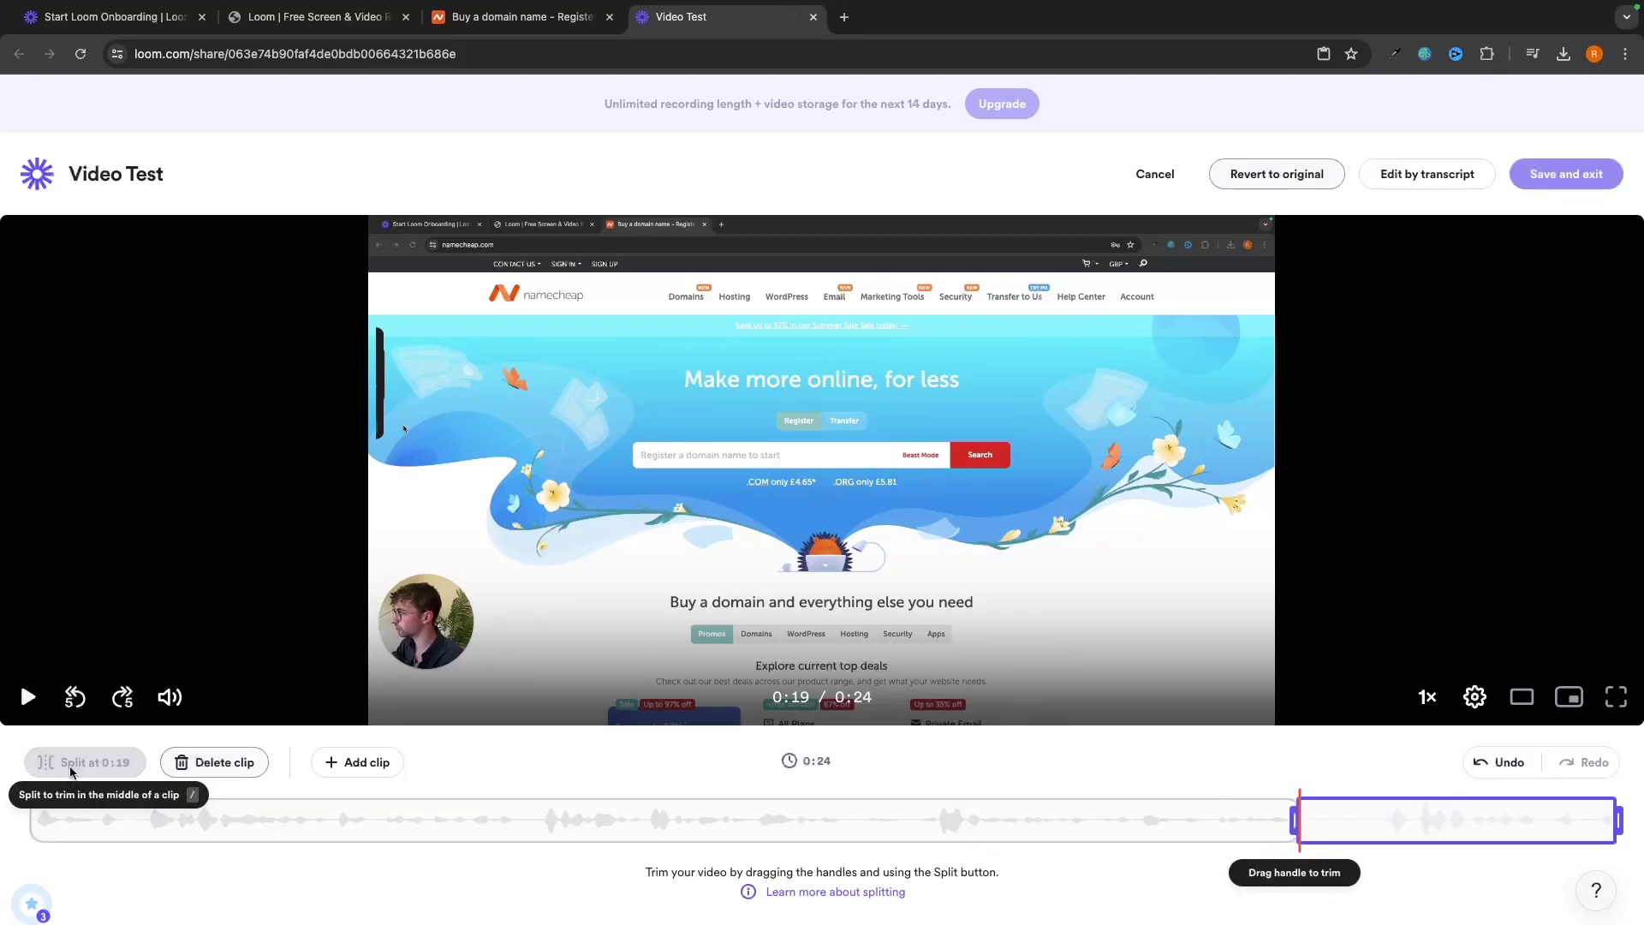
click(1388, 823)
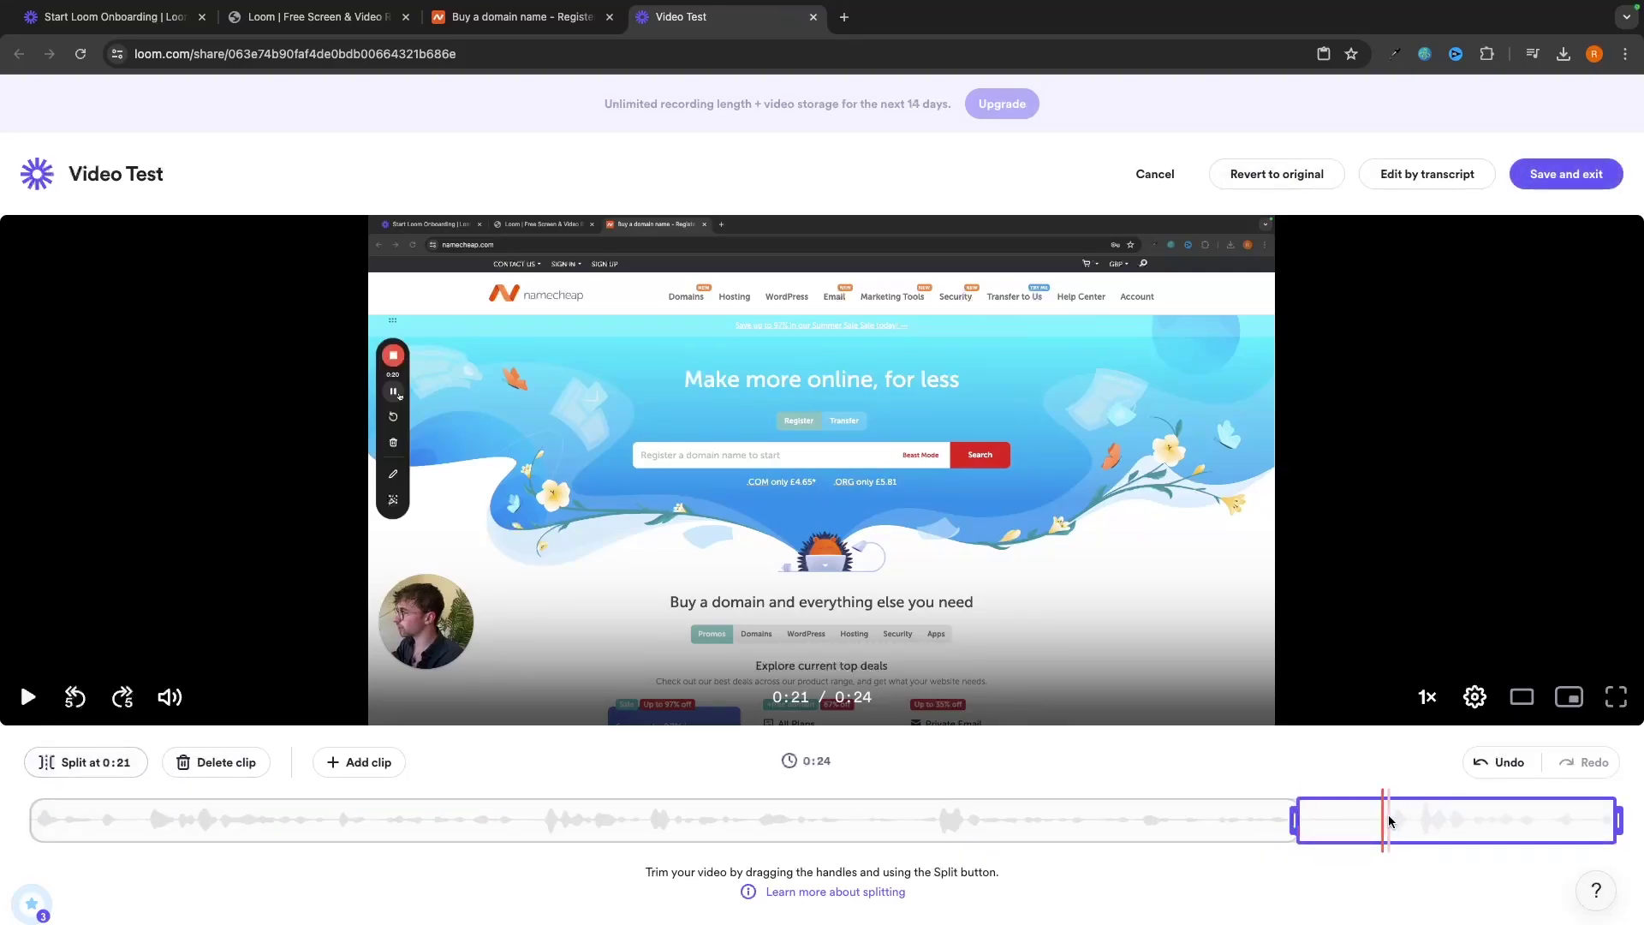
click(133, 773)
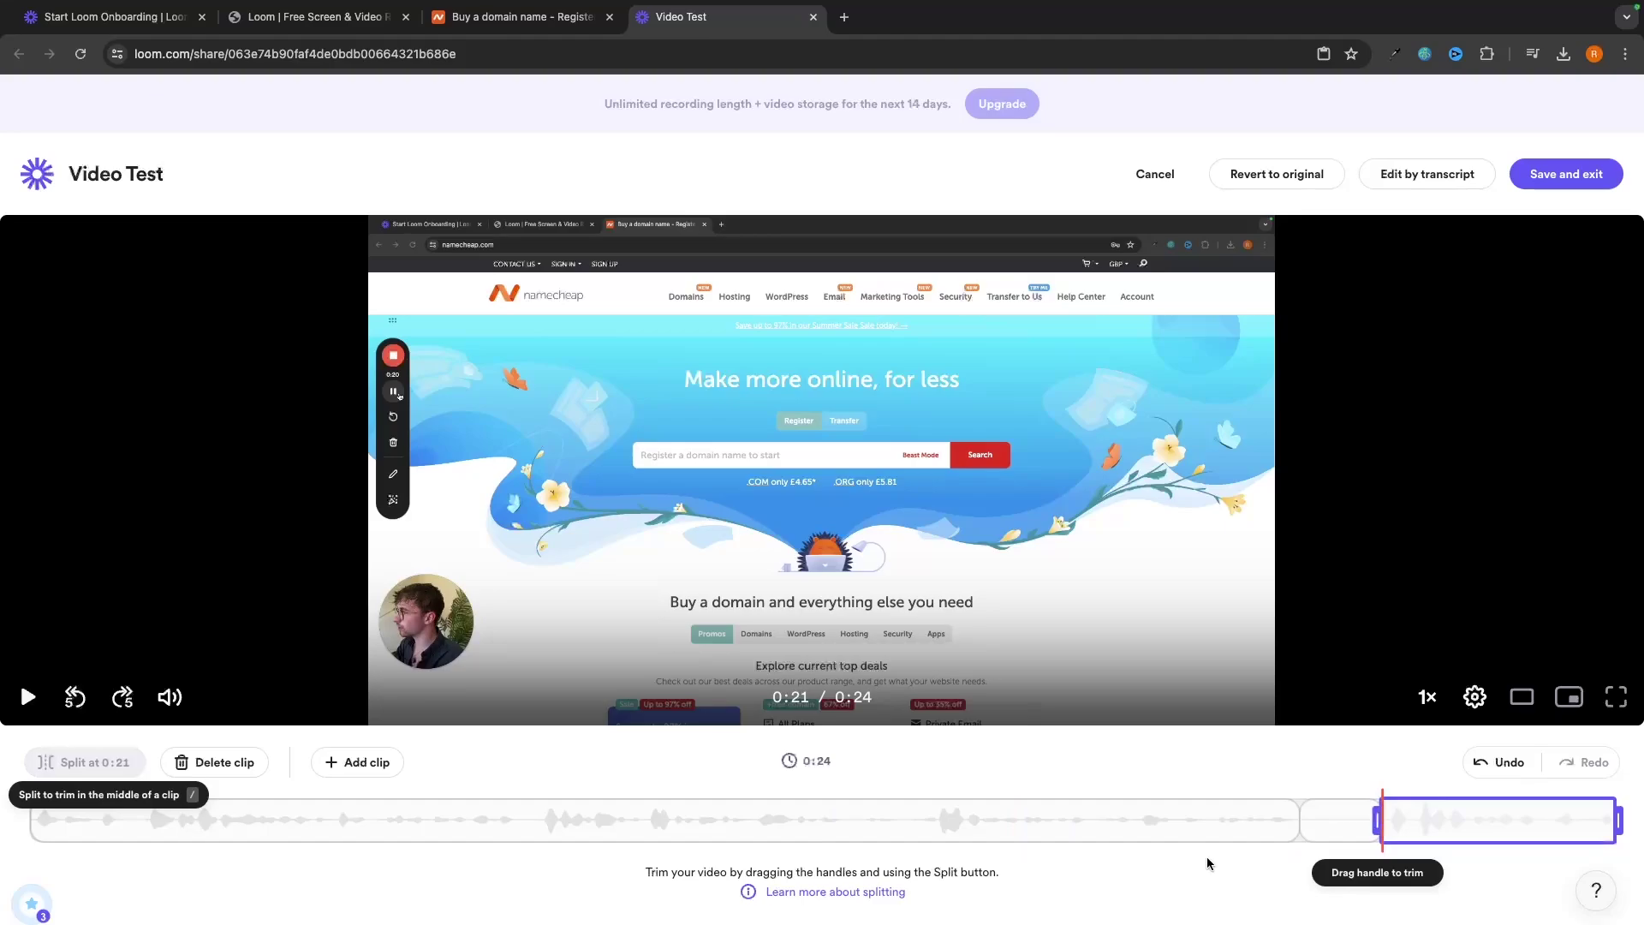
click(1339, 822)
click(219, 762)
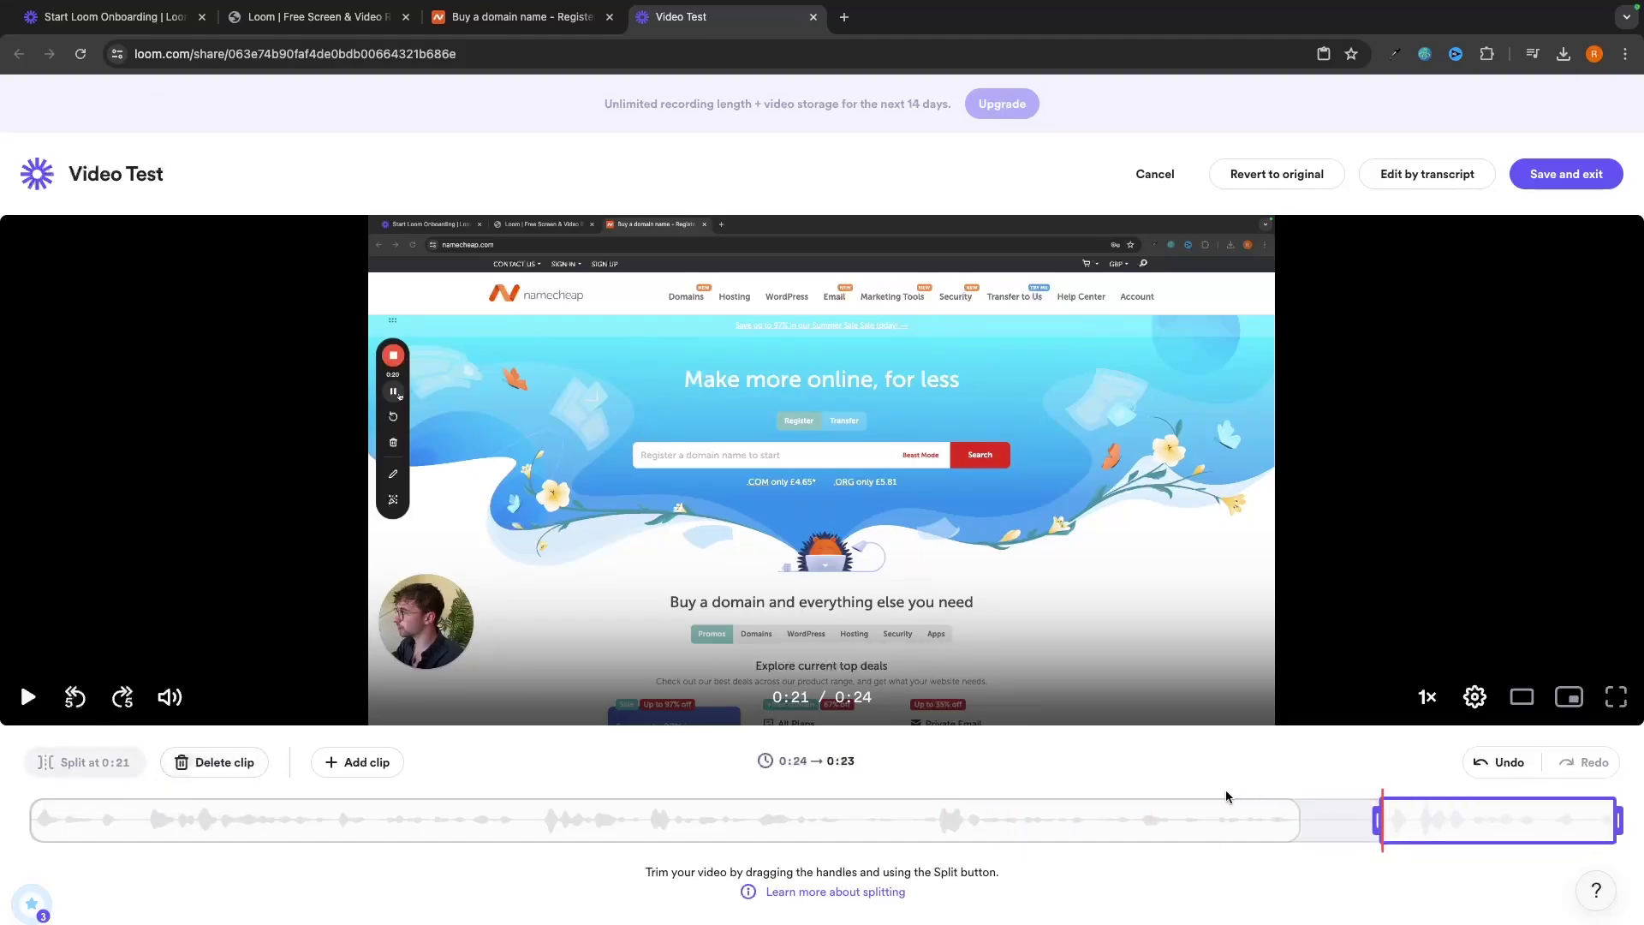
Play the recording across the removed section from just before the cut, and save the trimmed video.
click(1245, 829)
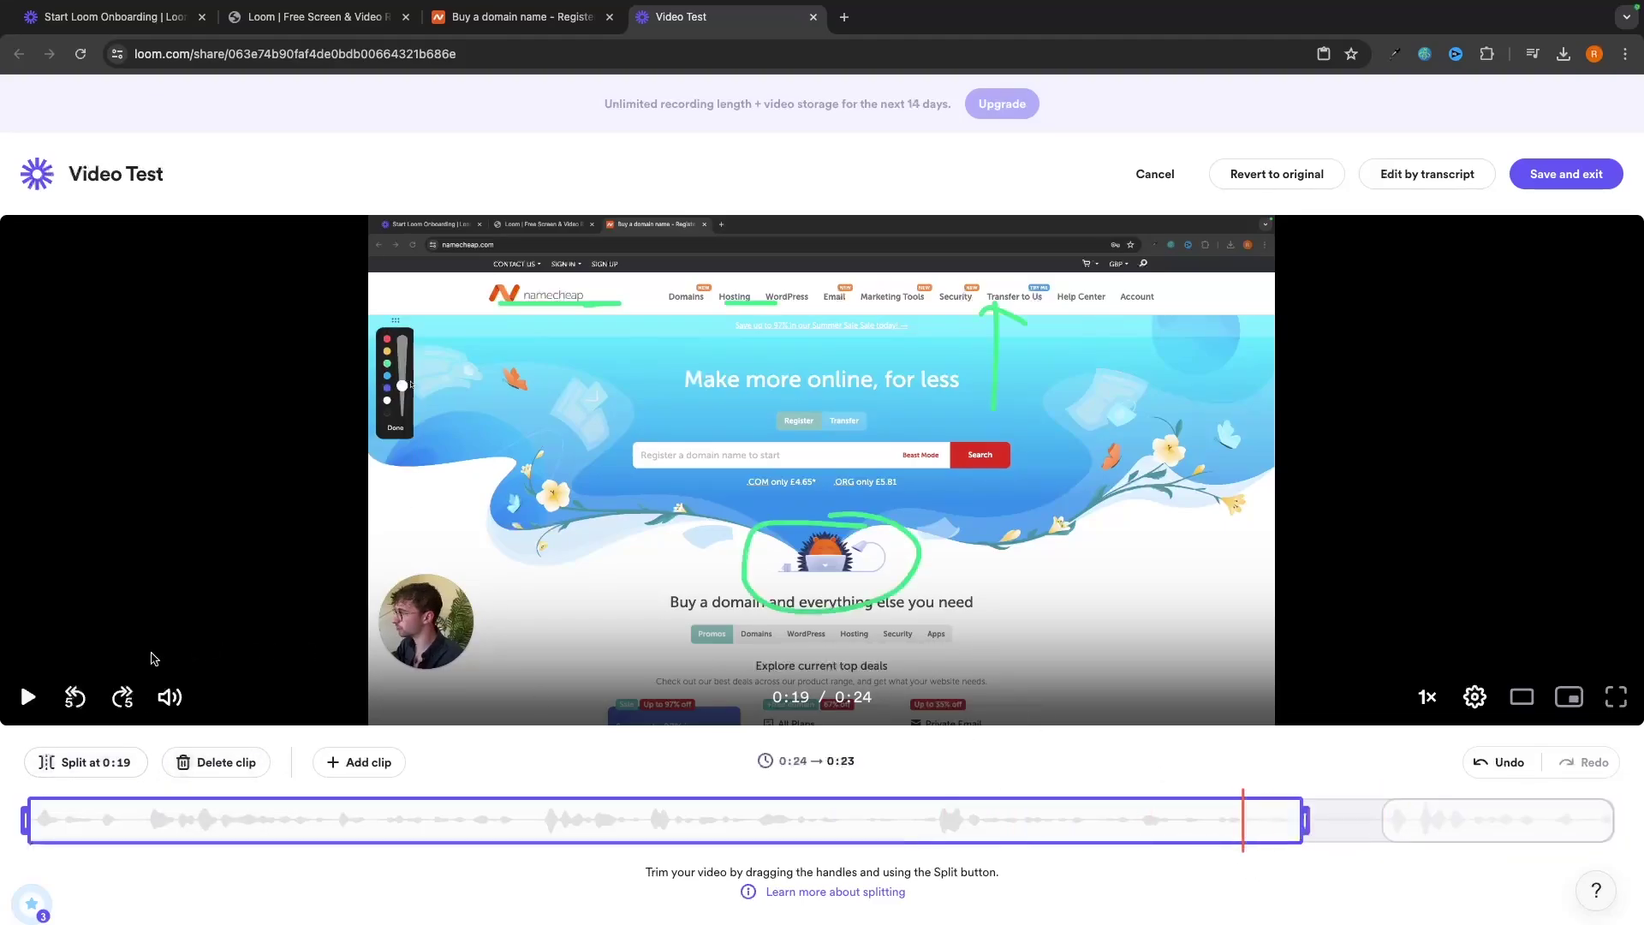
click(28, 696)
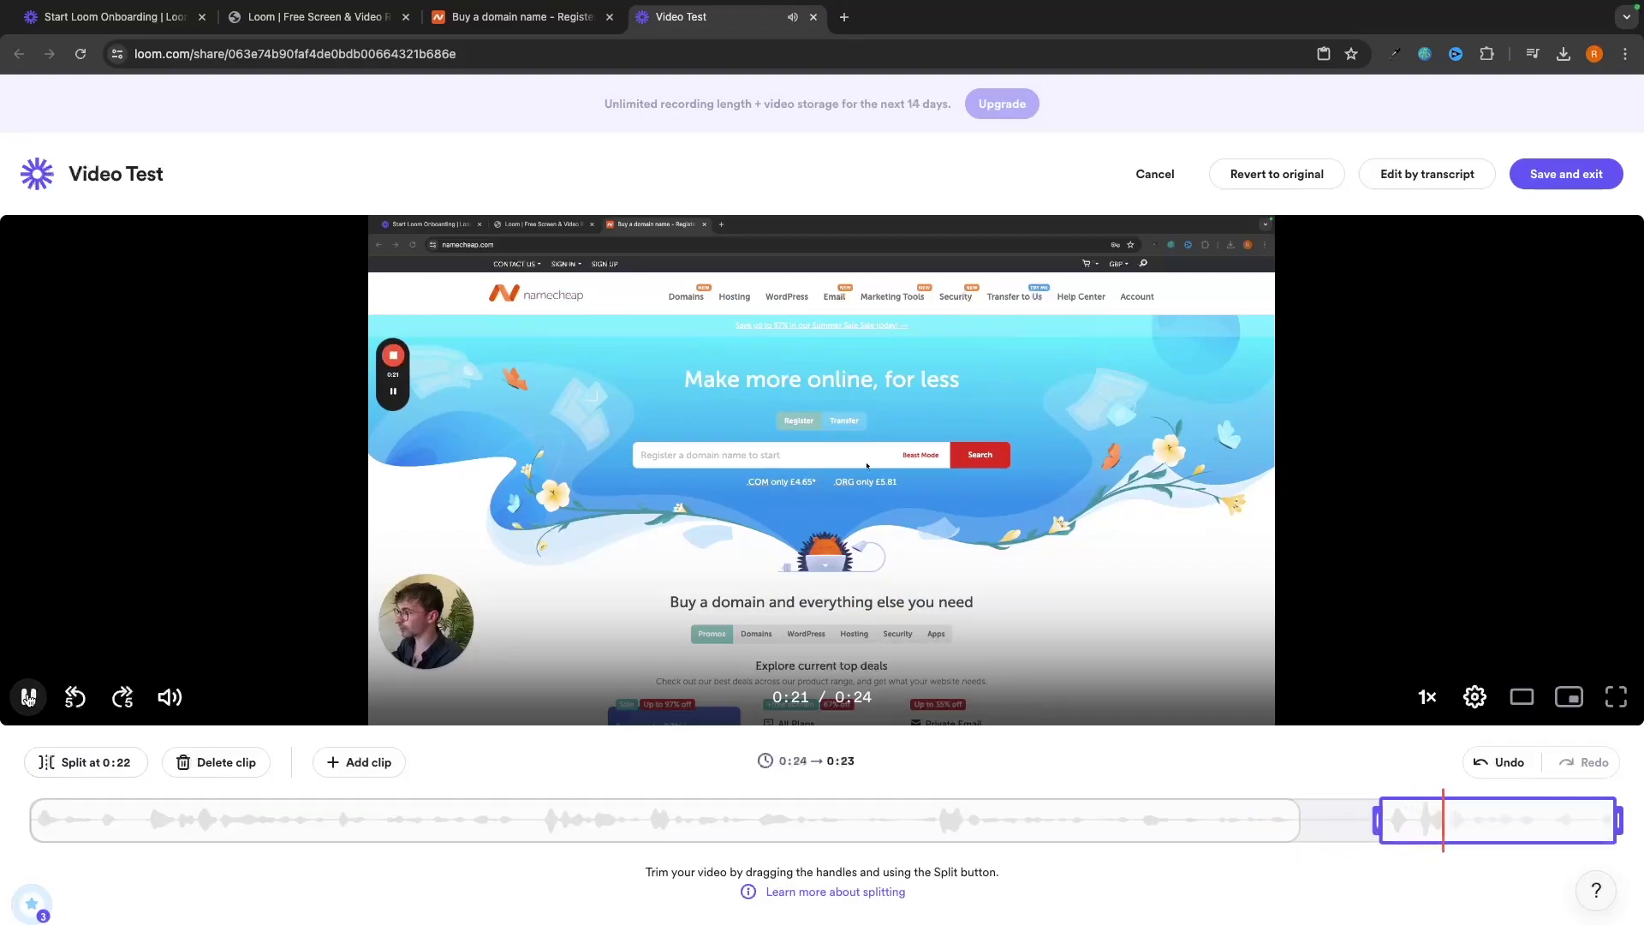
key(space)
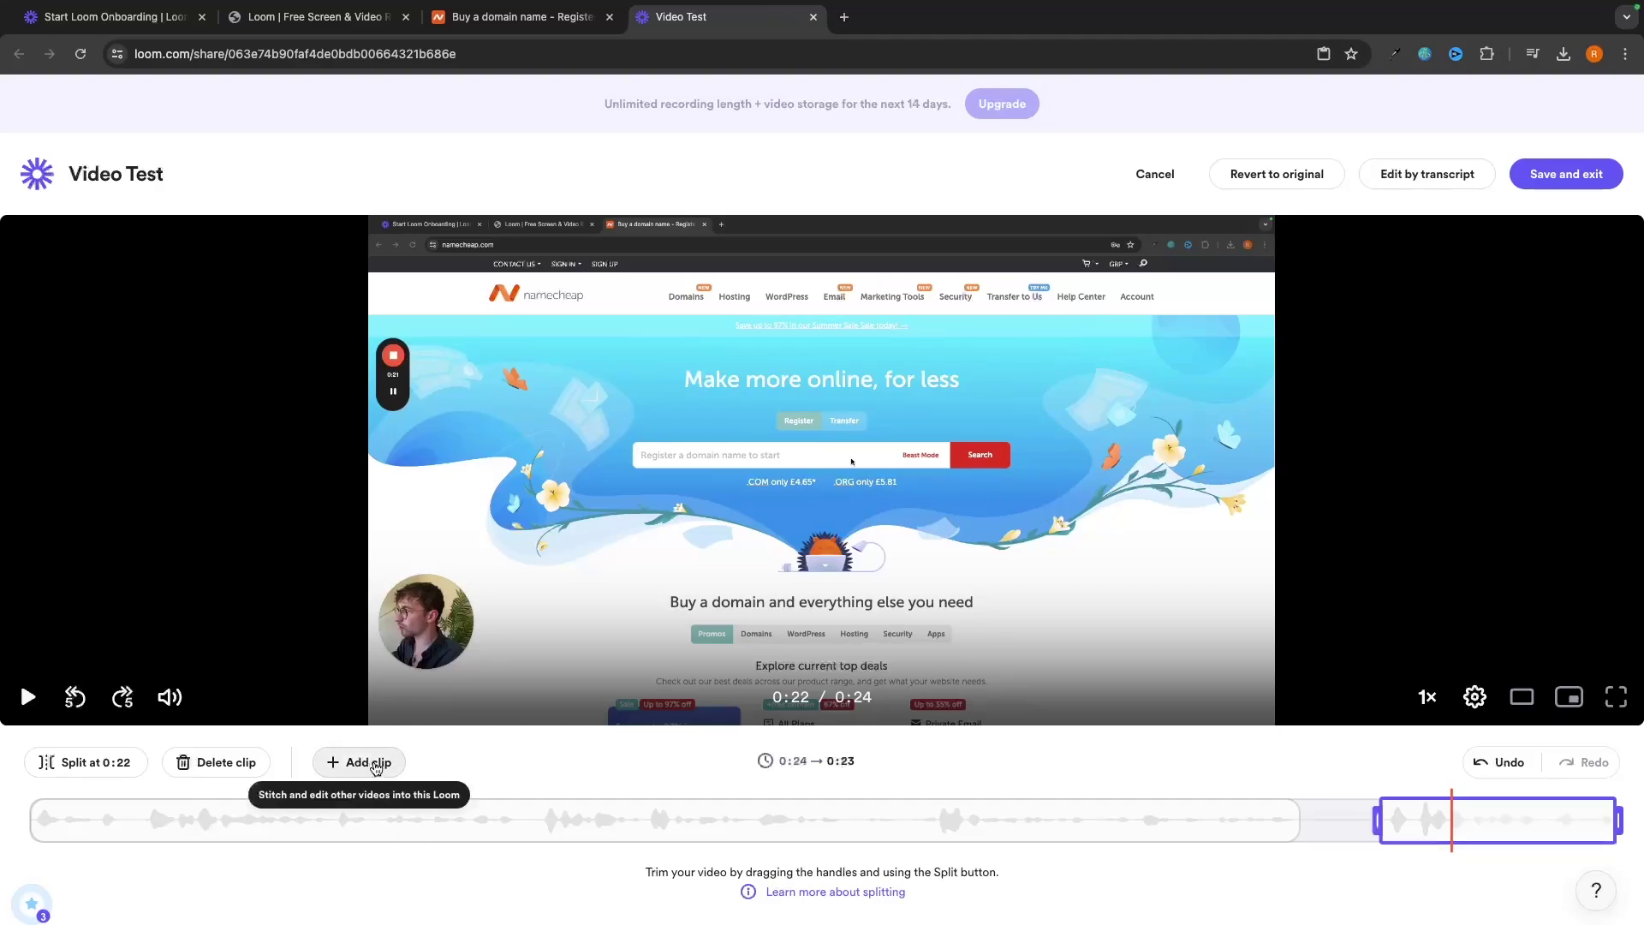
click(1572, 173)
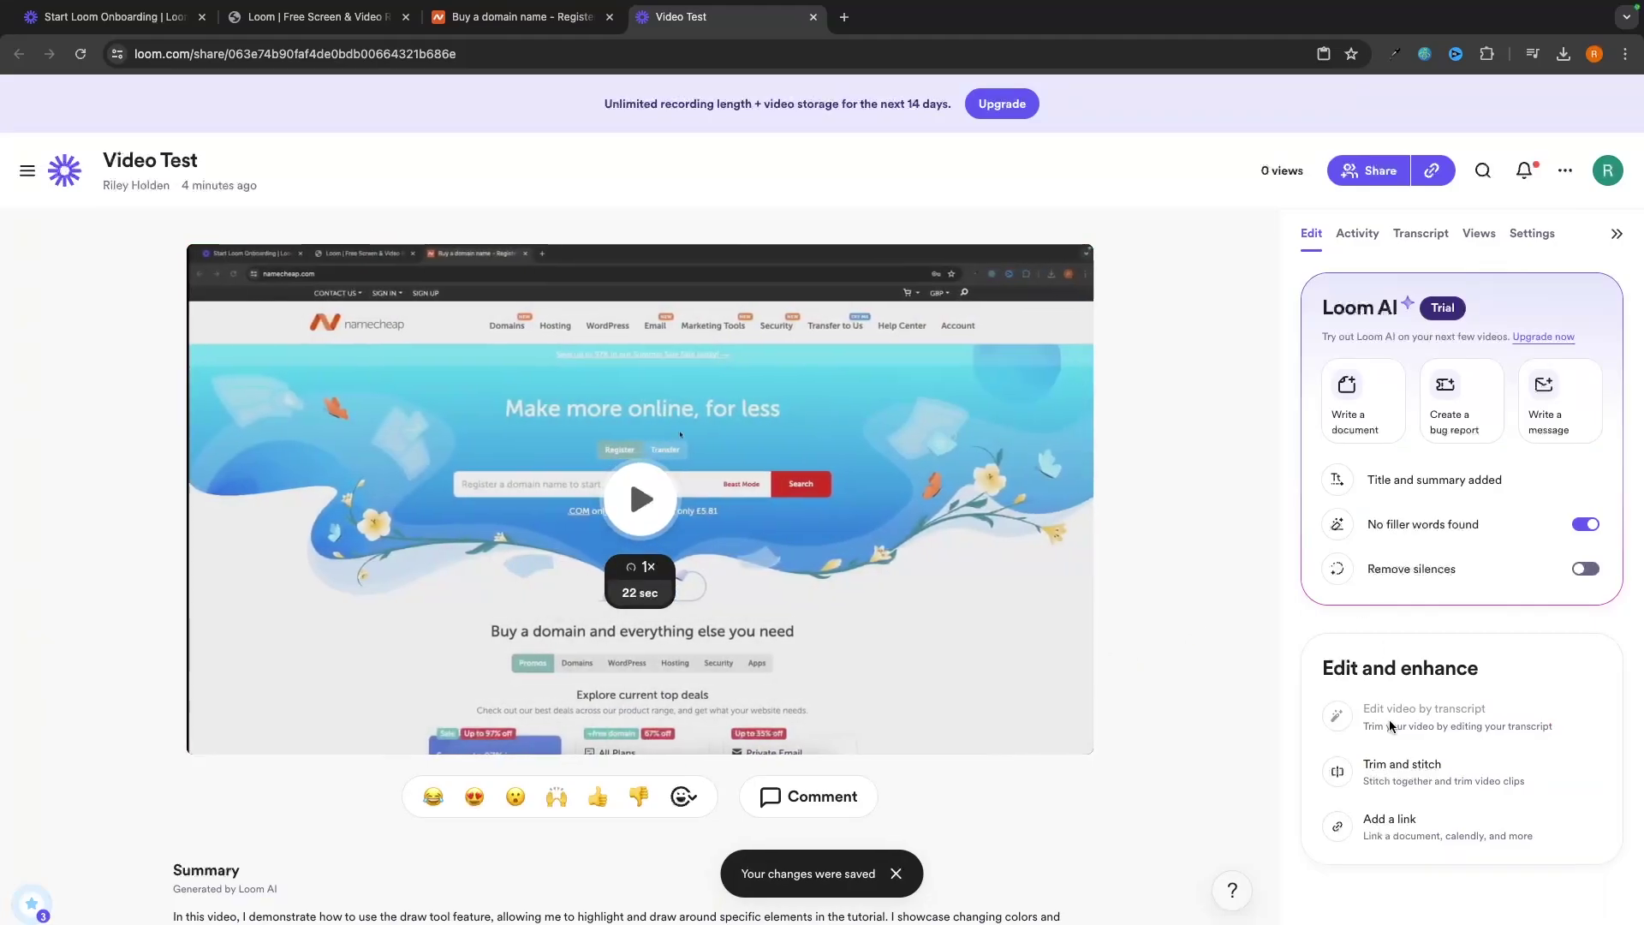
Reopen the trim and stitch editor, view the option for adding another clip, and leave without changes.
click(1406, 775)
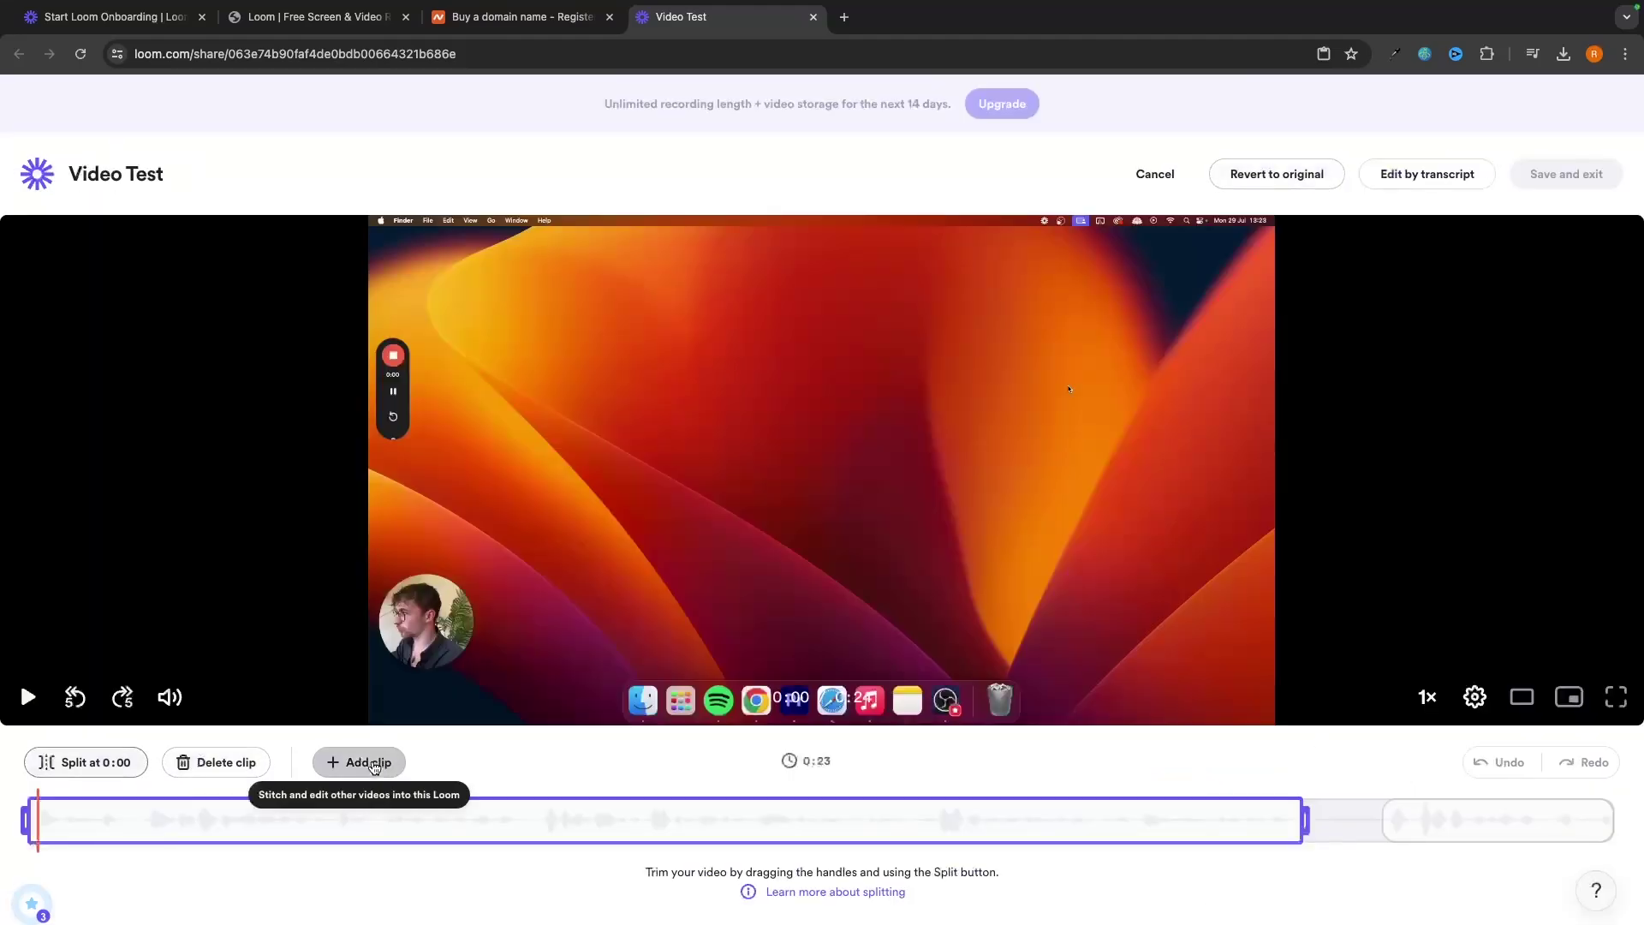
click(360, 763)
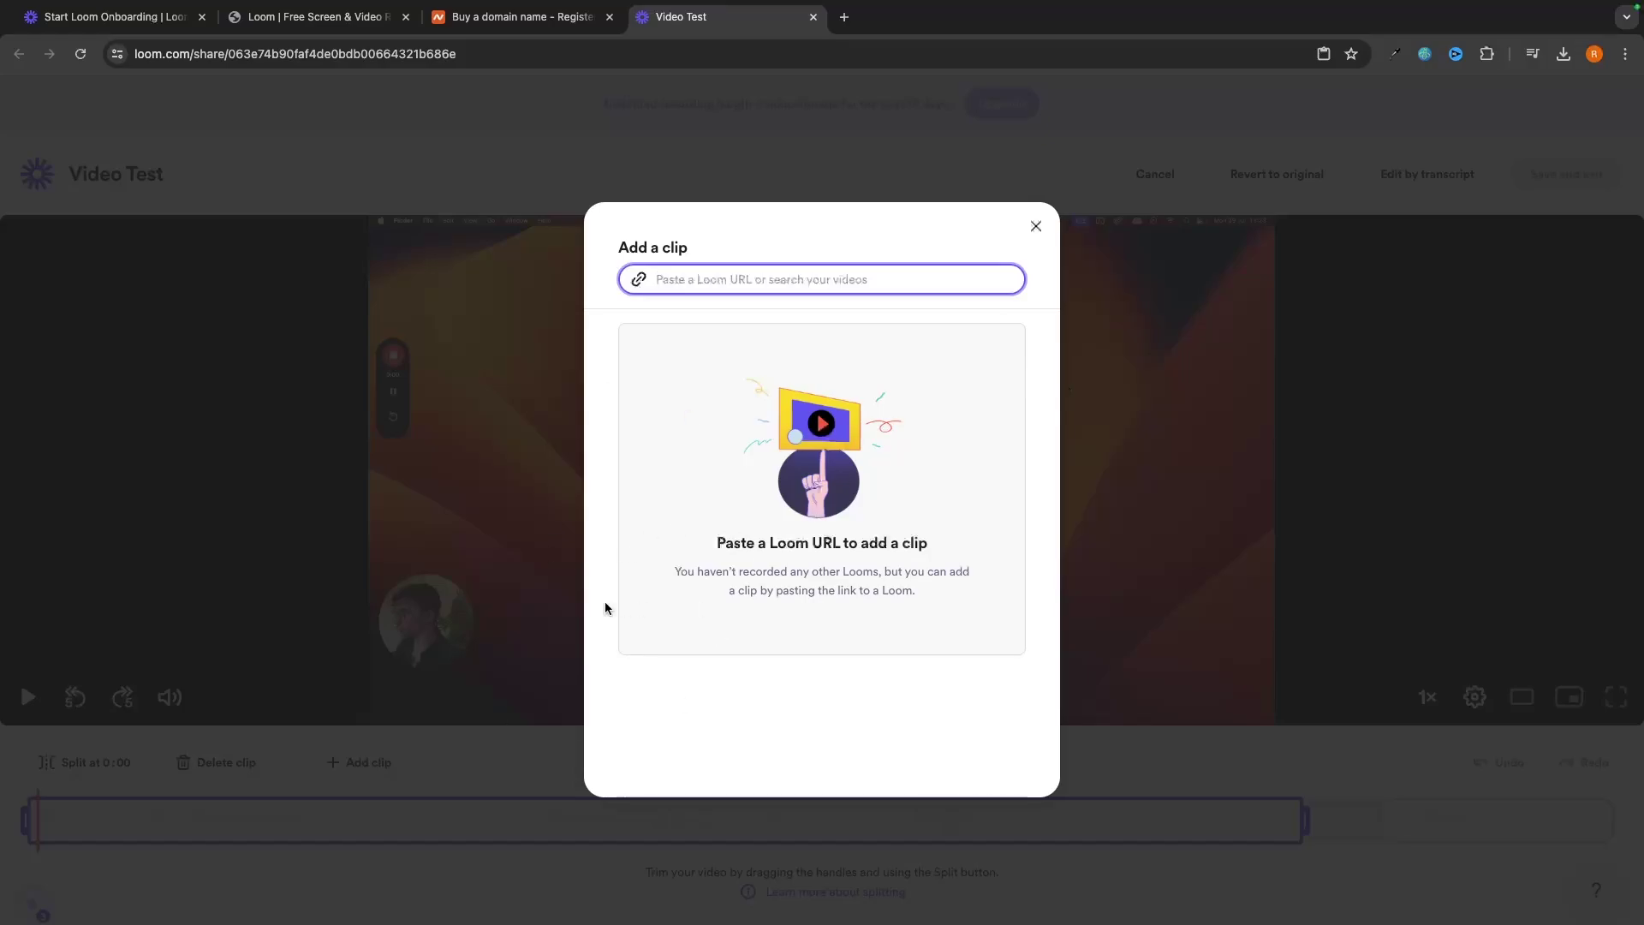
click(1035, 228)
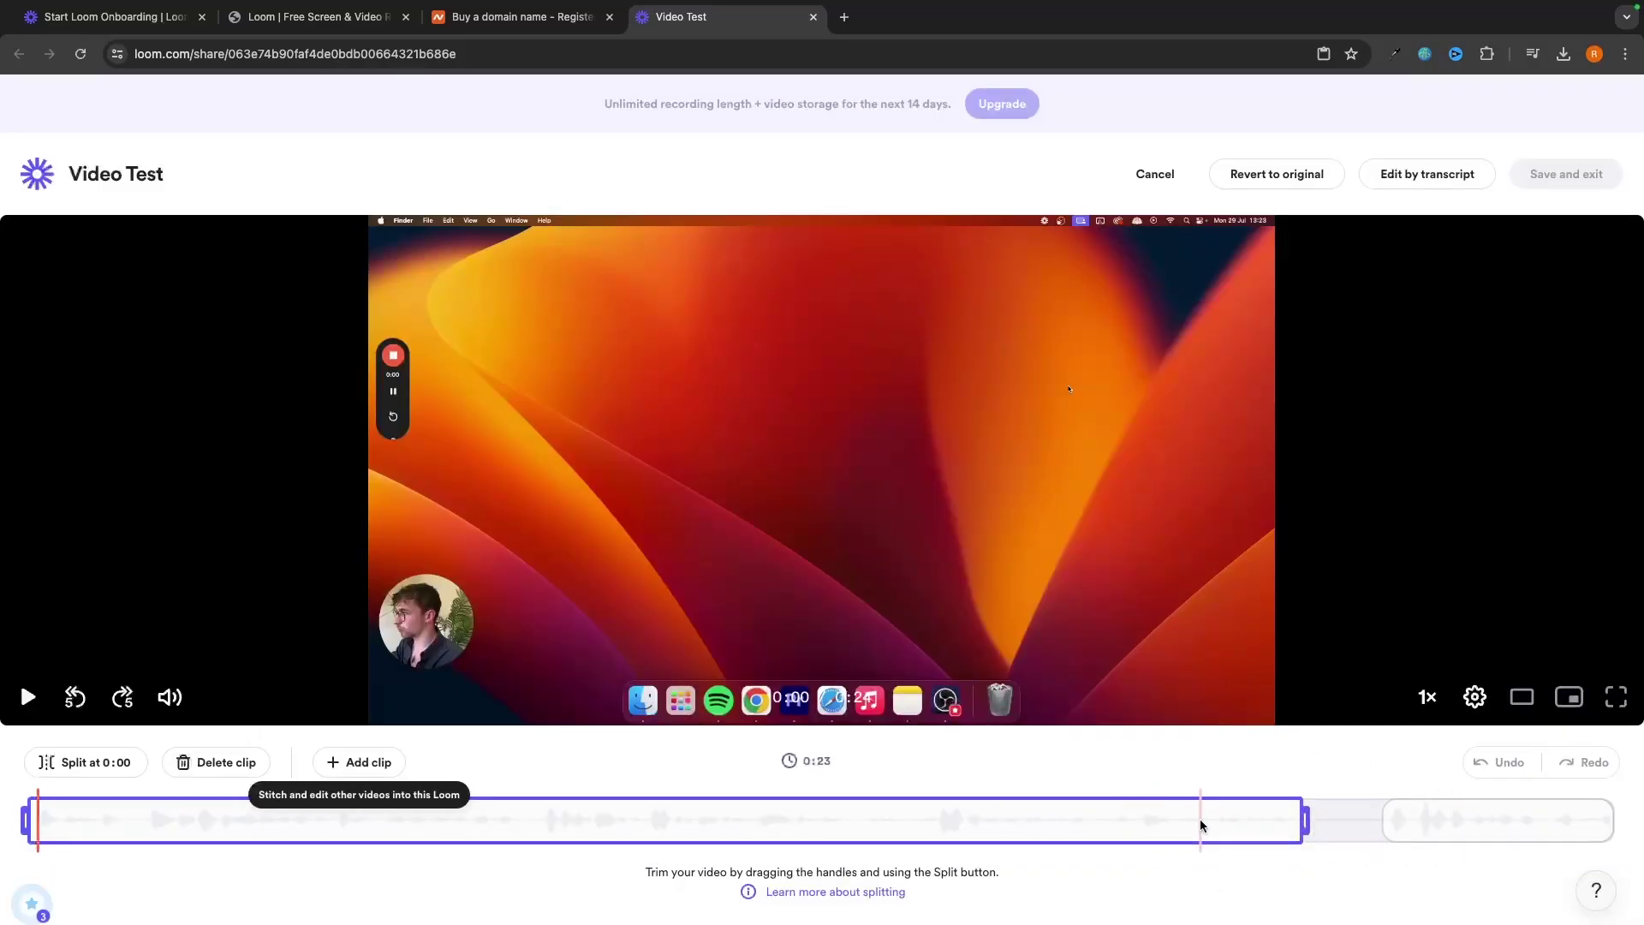
click(1154, 174)
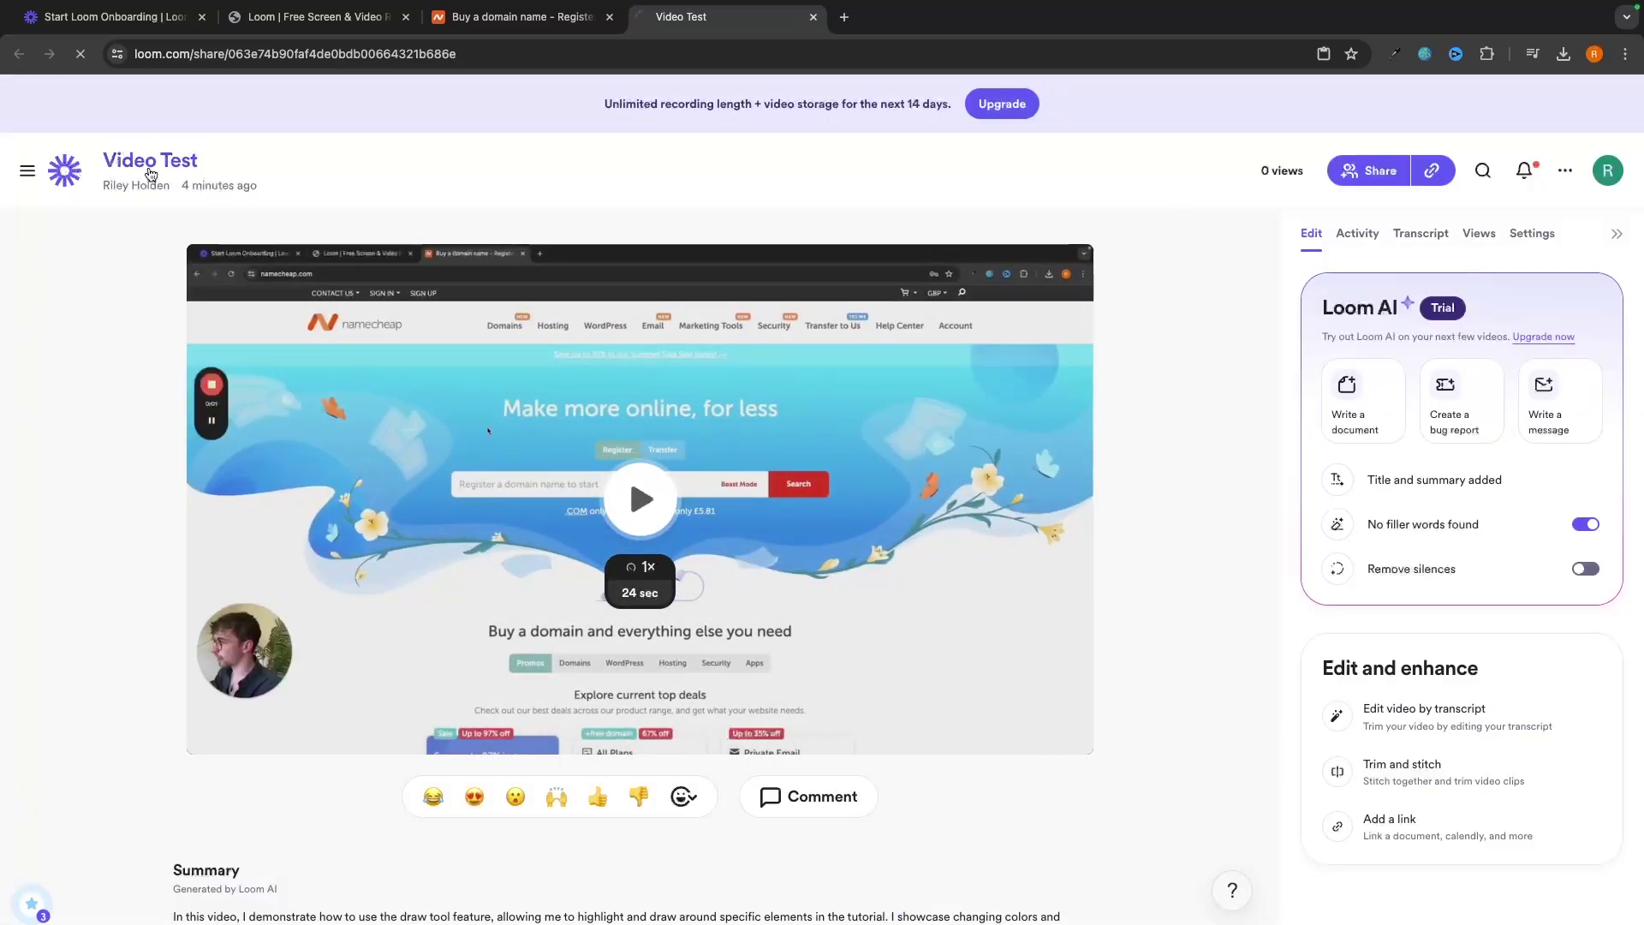
Return to the Loom home page and browse the inspiration videos from the Loom Community.
click(68, 170)
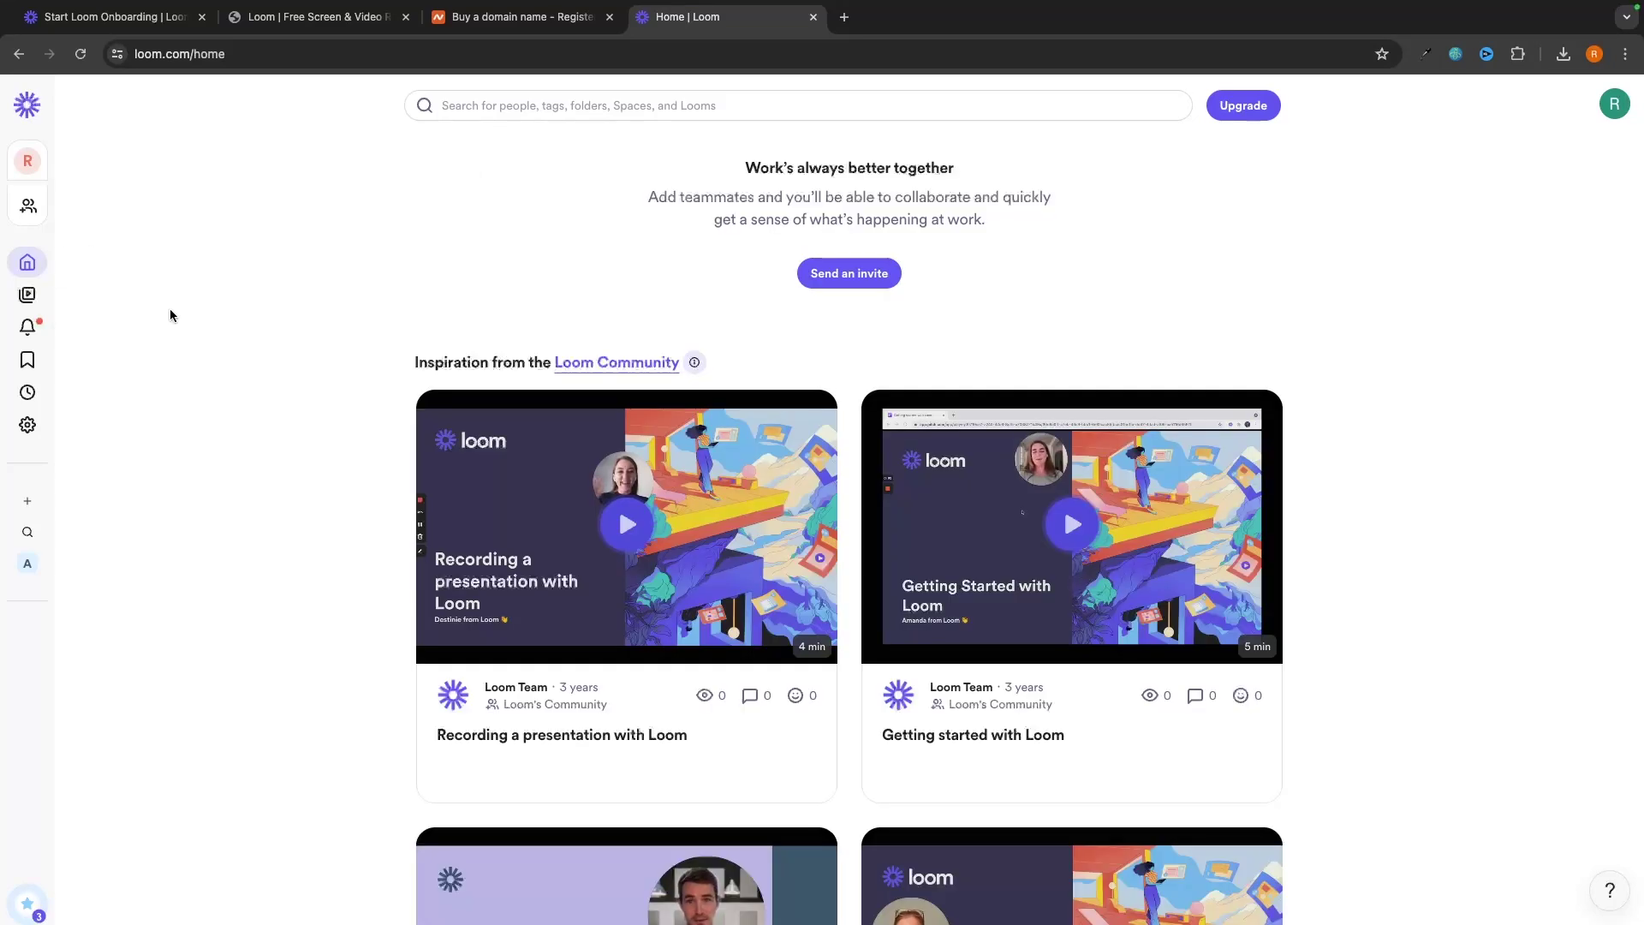
scroll(170, 309, down, 4)
scroll(1048, 465, down, 4)
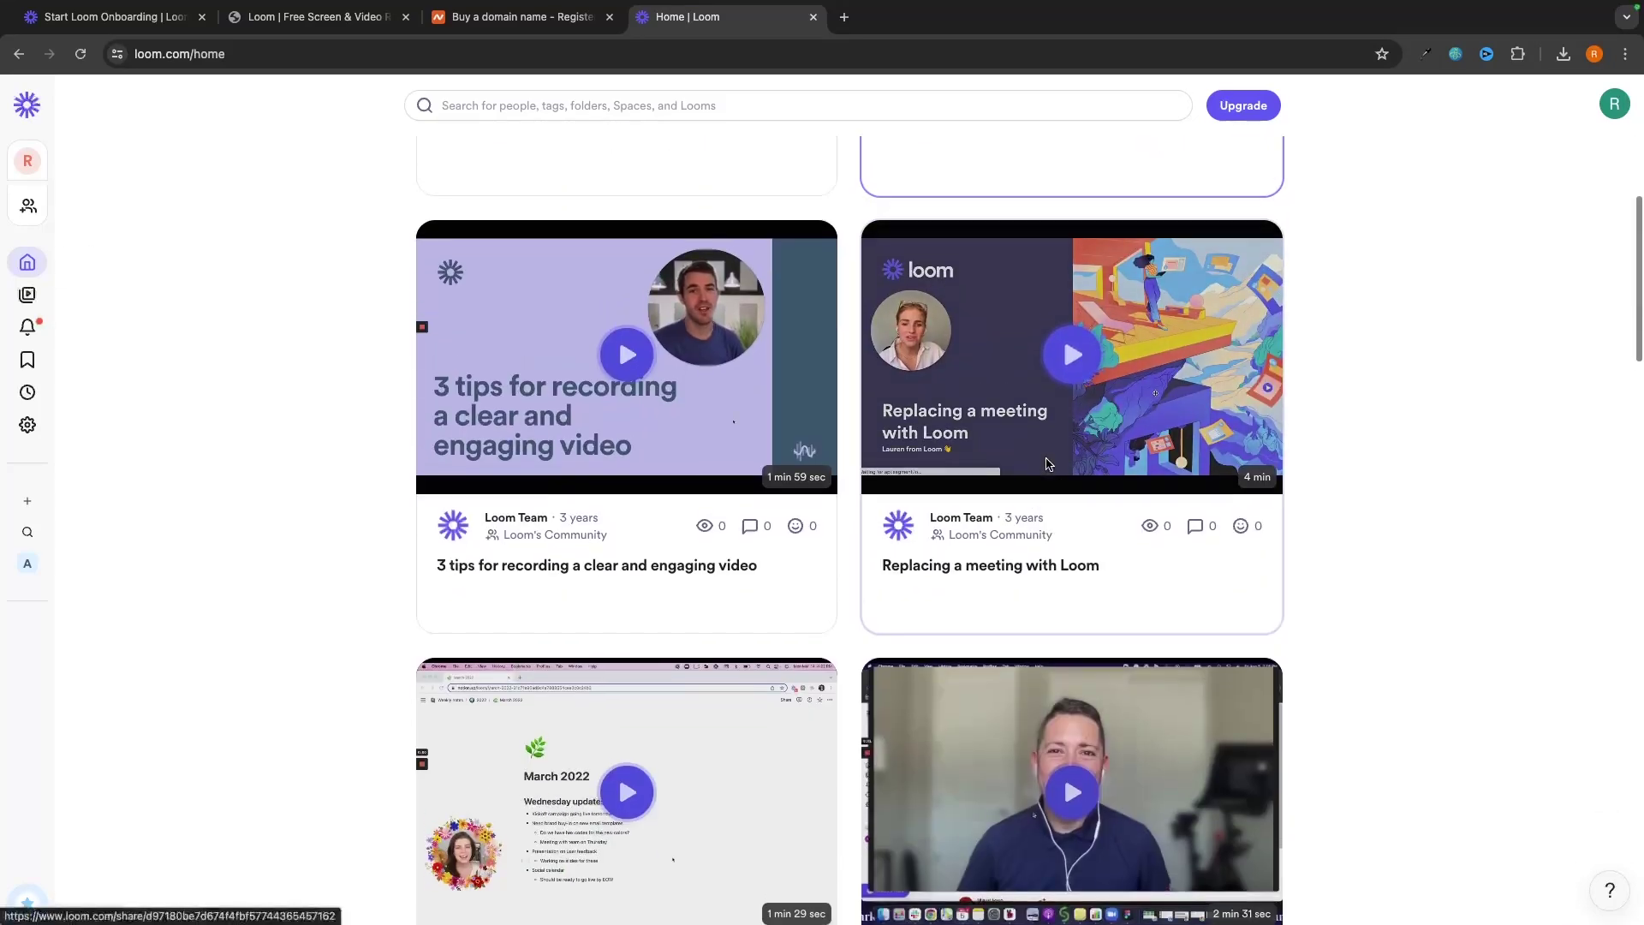
scroll(114, 257, up, 1)
View the library's videos, dismissing the Loom AI workflows promotion, and look through the notifications, bookmarked videos and History.
click(28, 294)
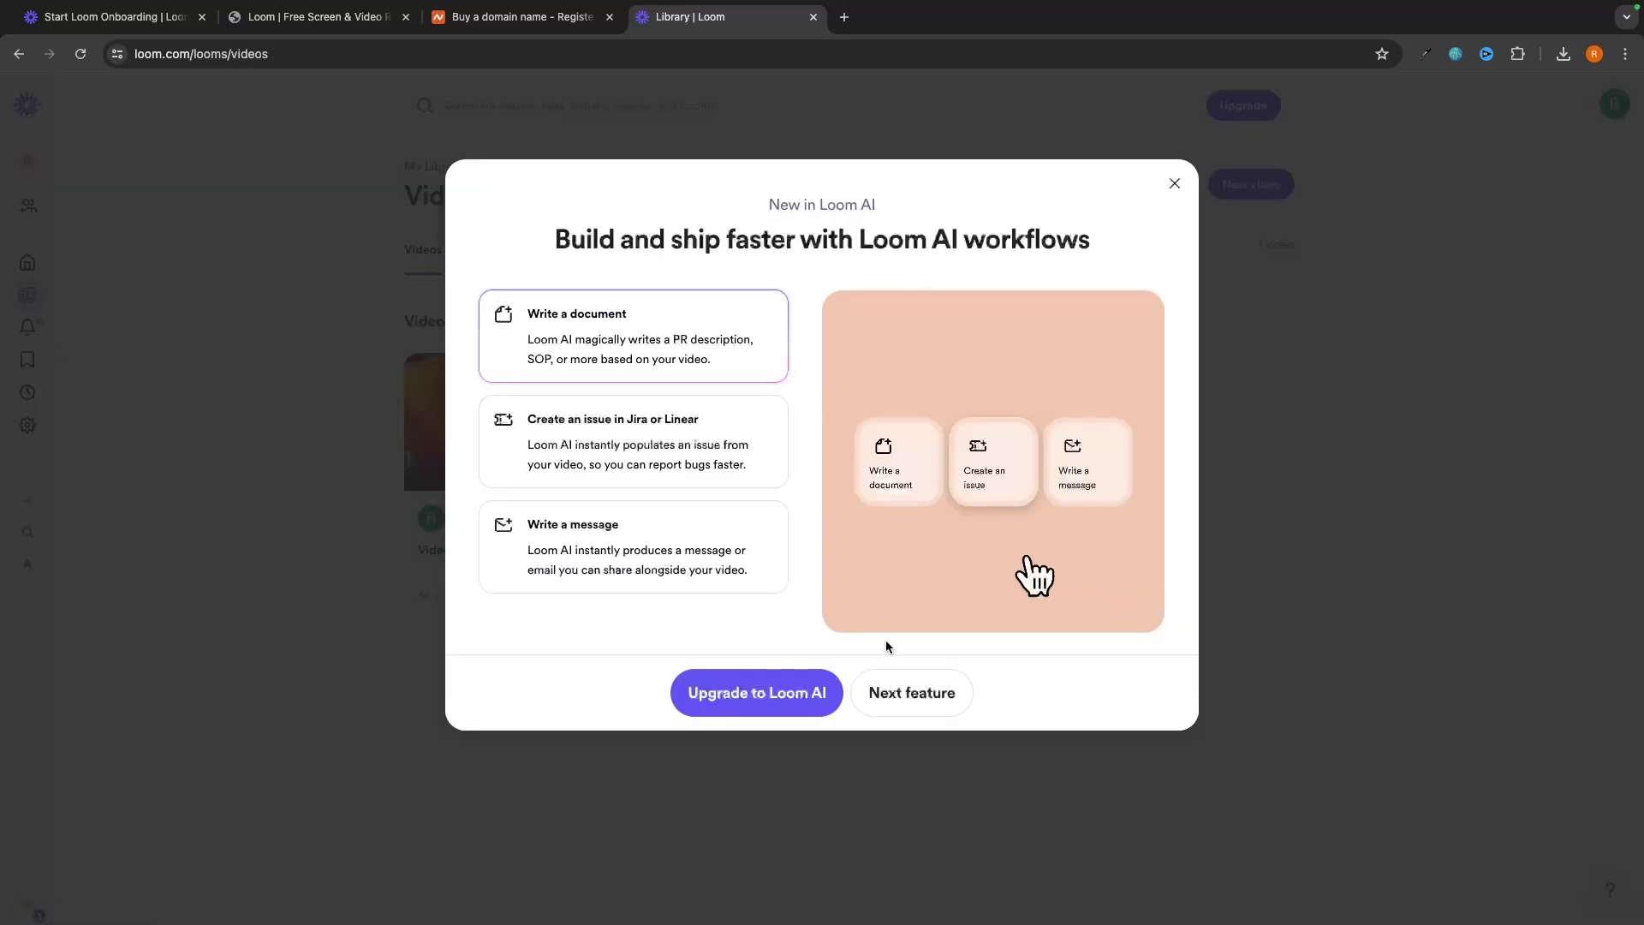
click(1172, 182)
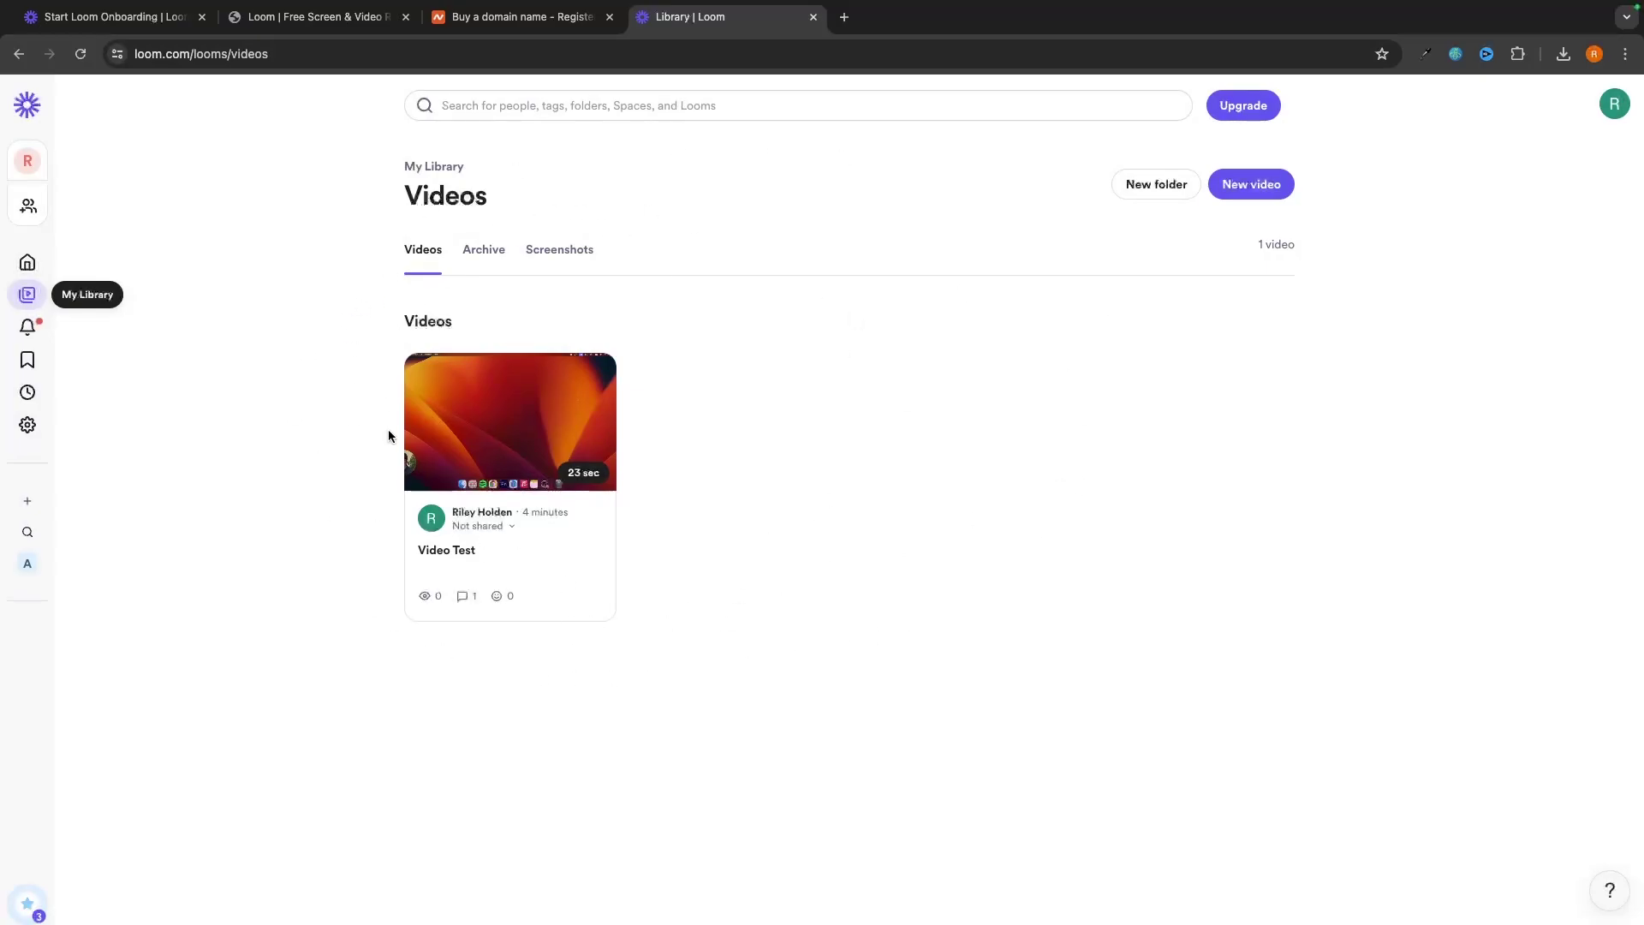
click(28, 326)
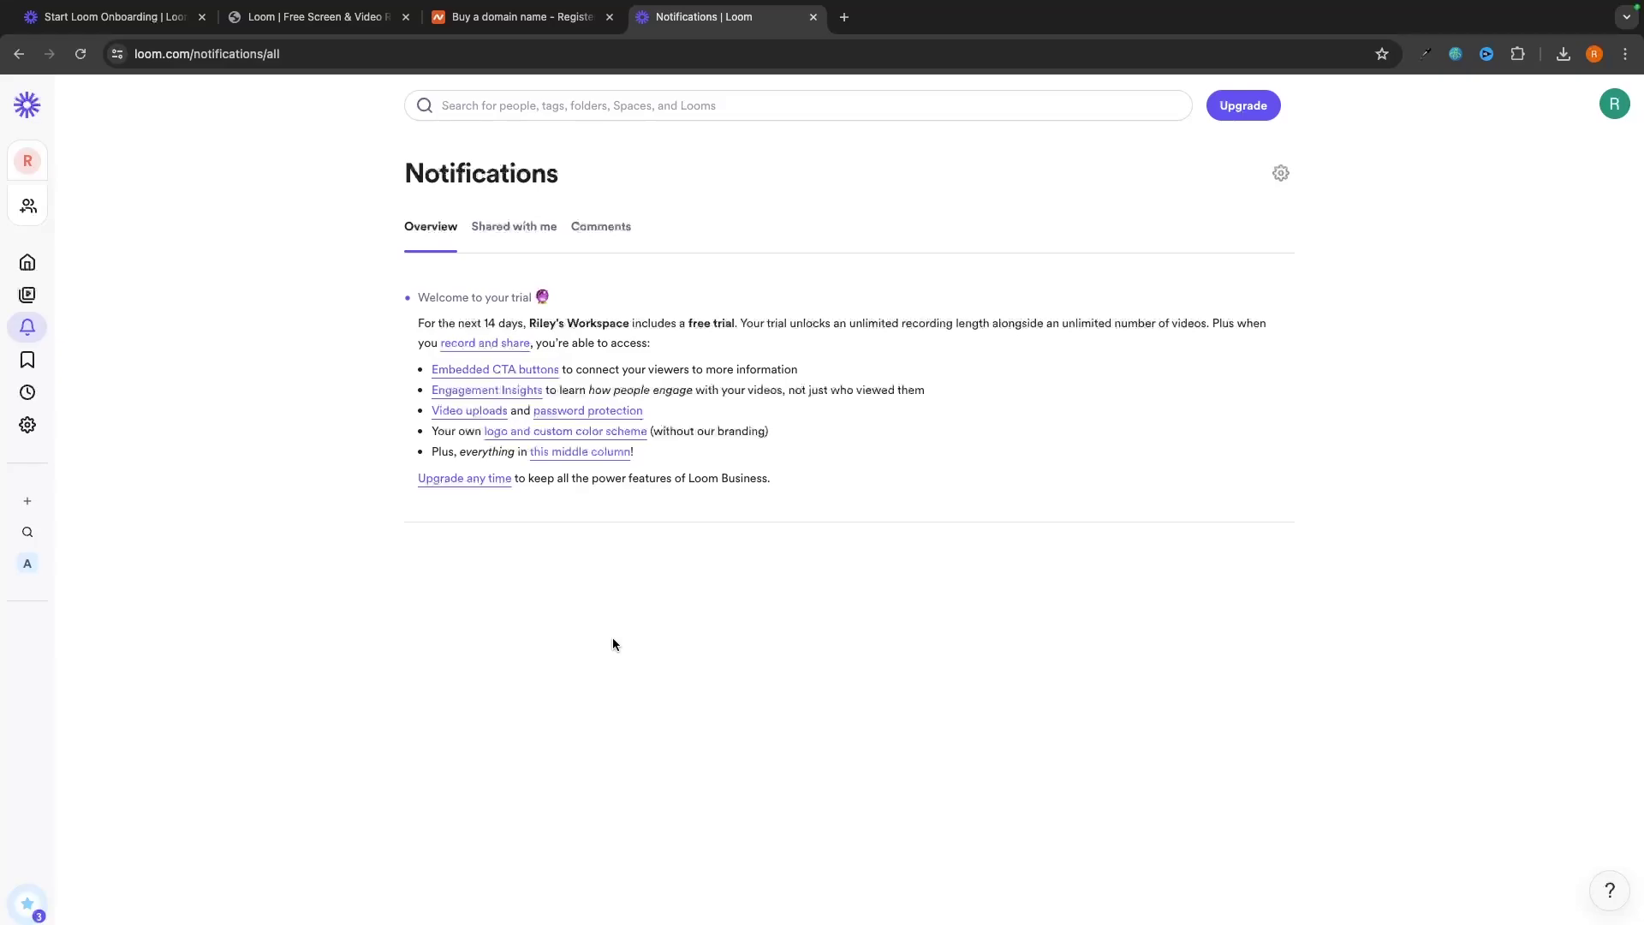
click(27, 360)
click(29, 392)
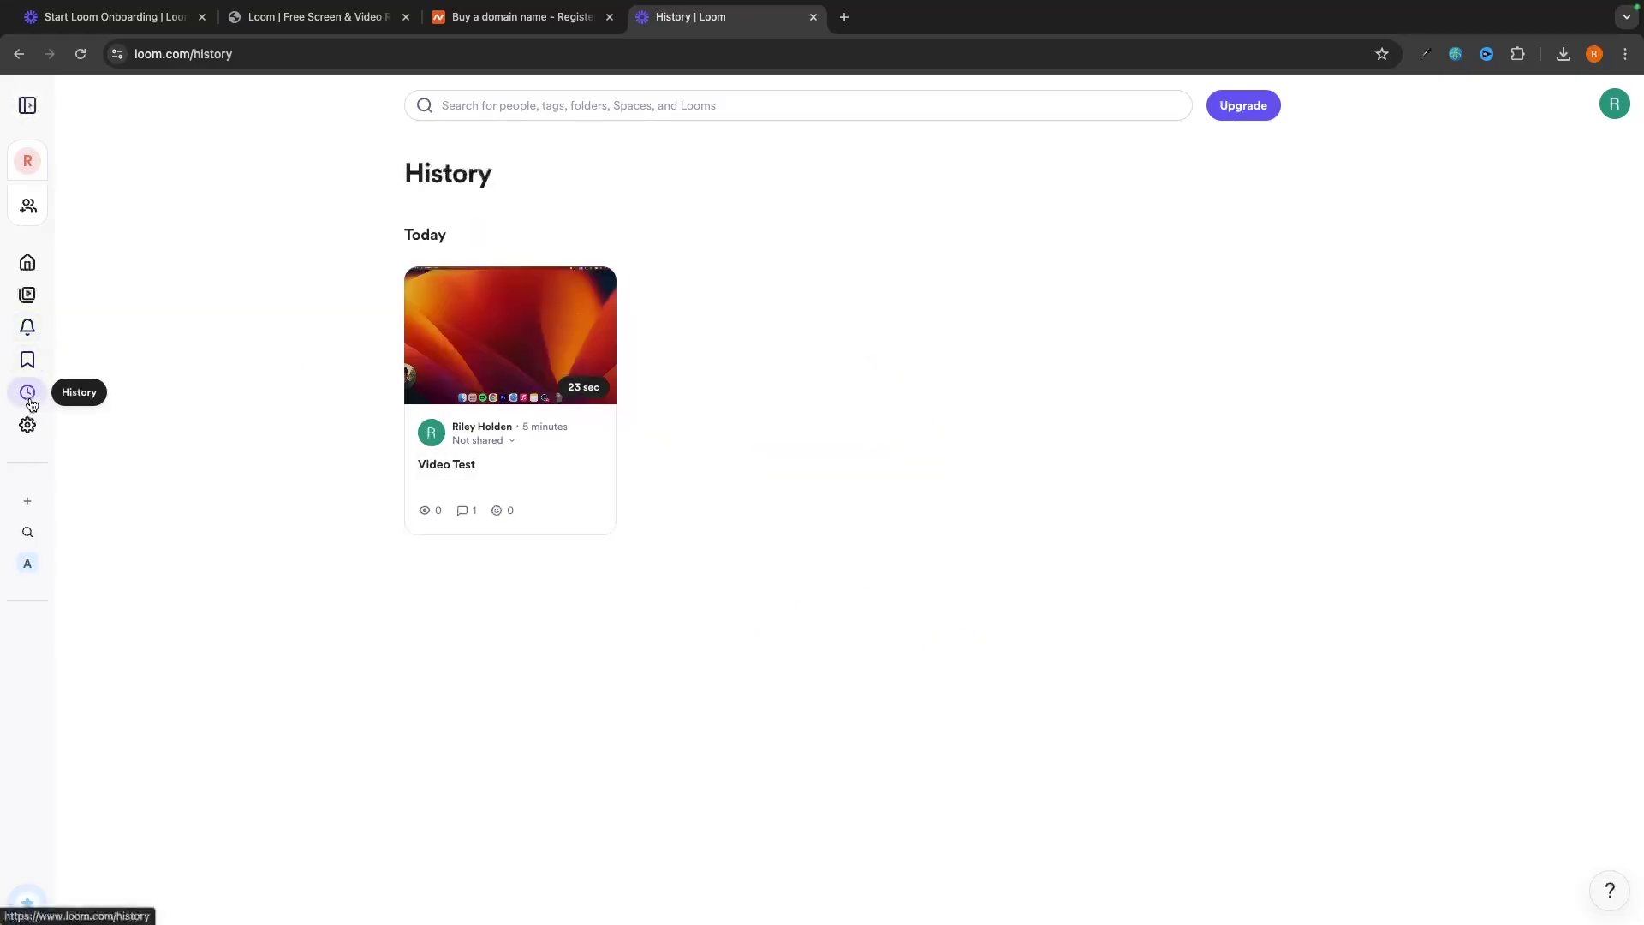